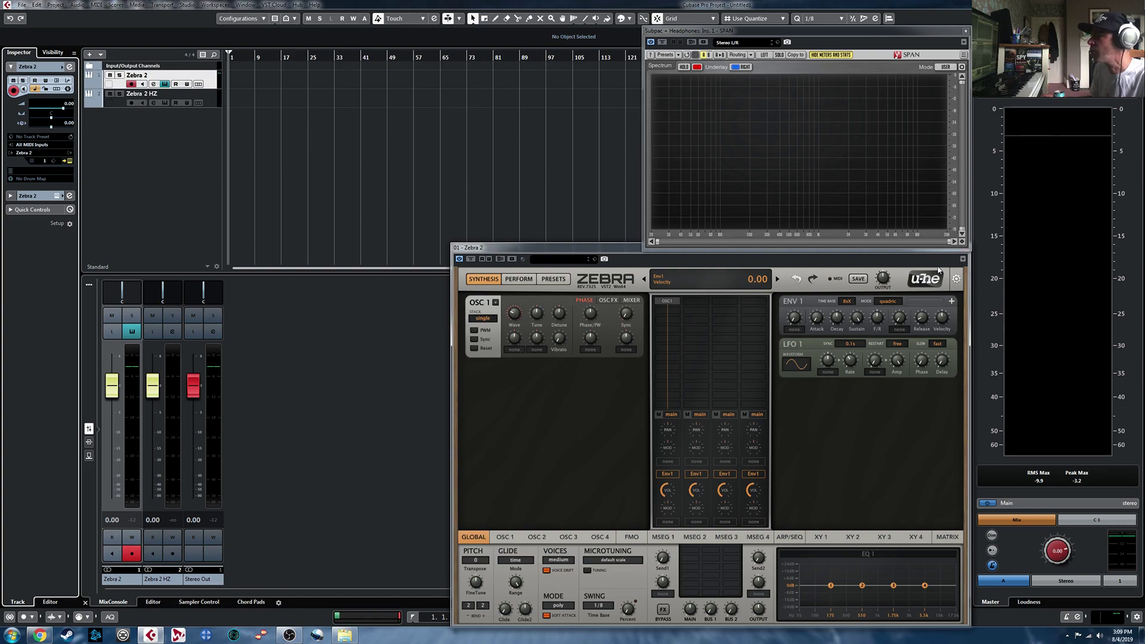
# Change the Zebra 2 default skin to Original and show the synthesis page
pyautogui.click(957, 279)
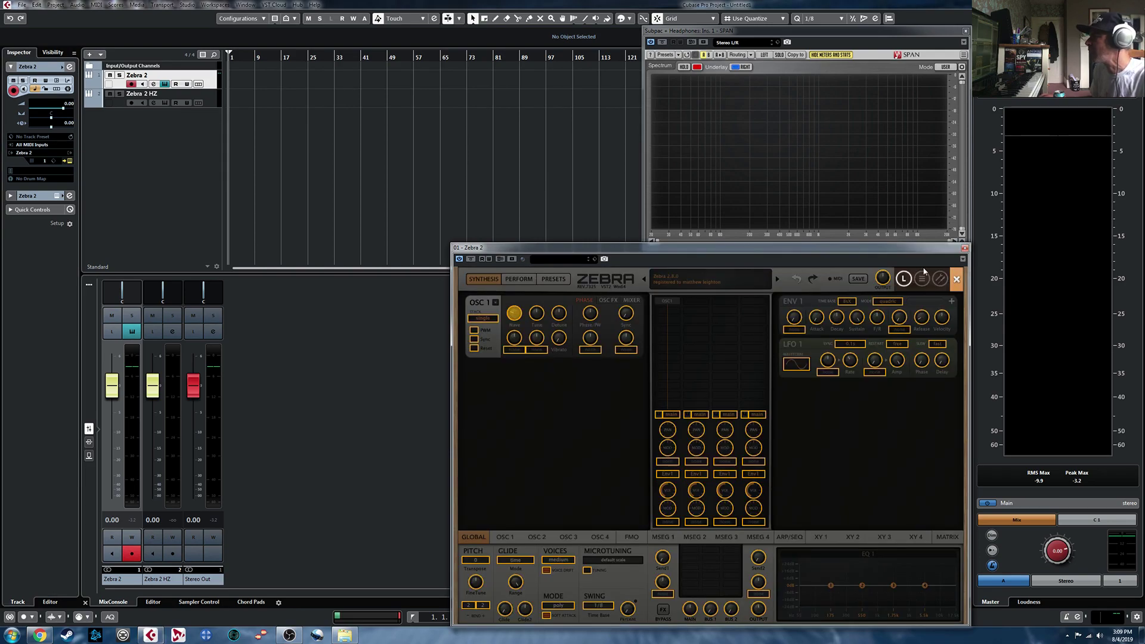
pyautogui.click(926, 379)
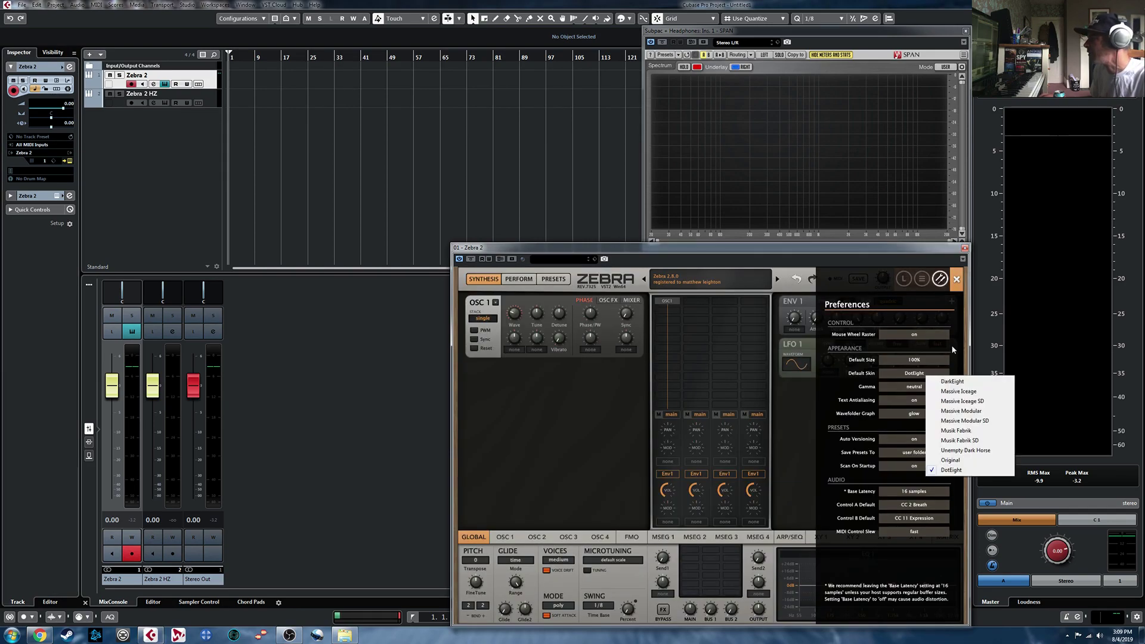
pyautogui.click(960, 461)
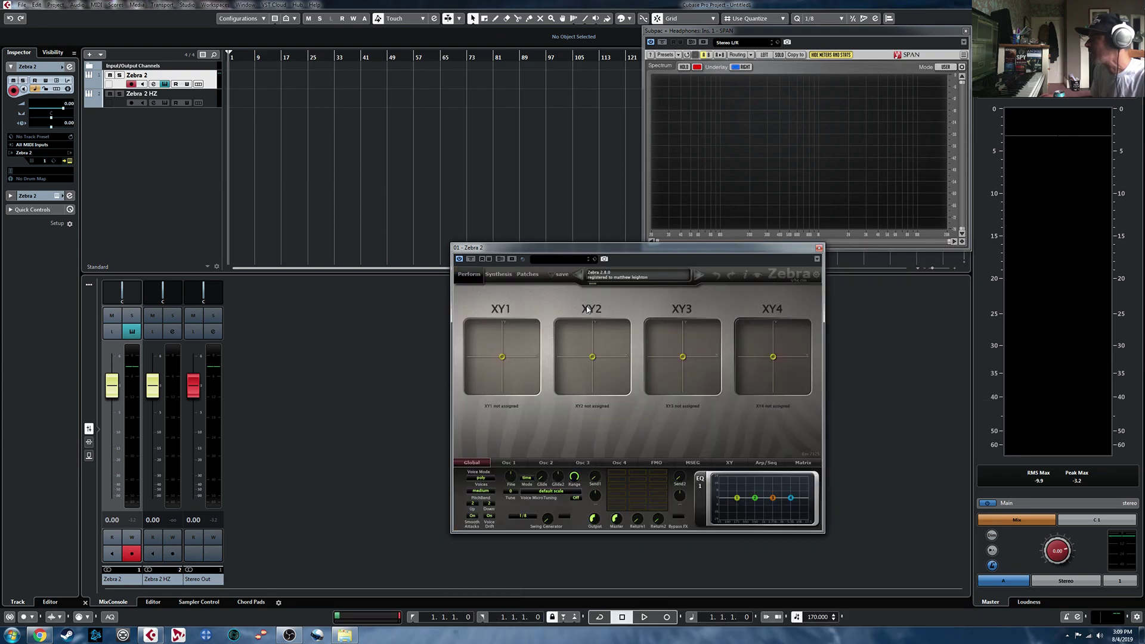
pyautogui.click(499, 275)
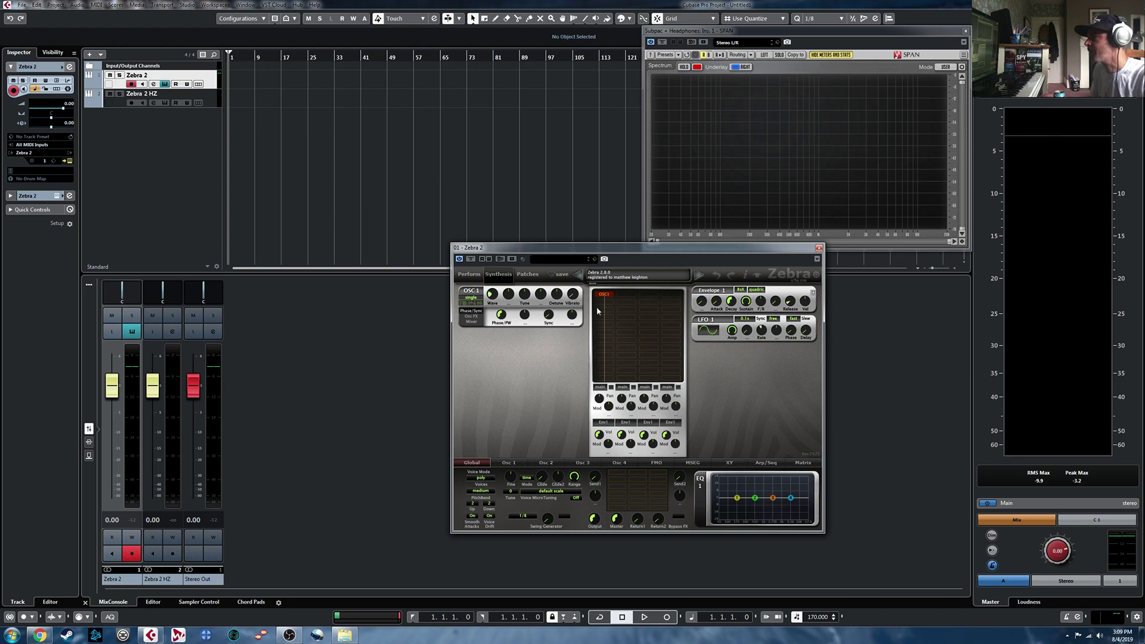
# Change the synth's default skin to DarkEight in its preferences
pyautogui.click(802, 275)
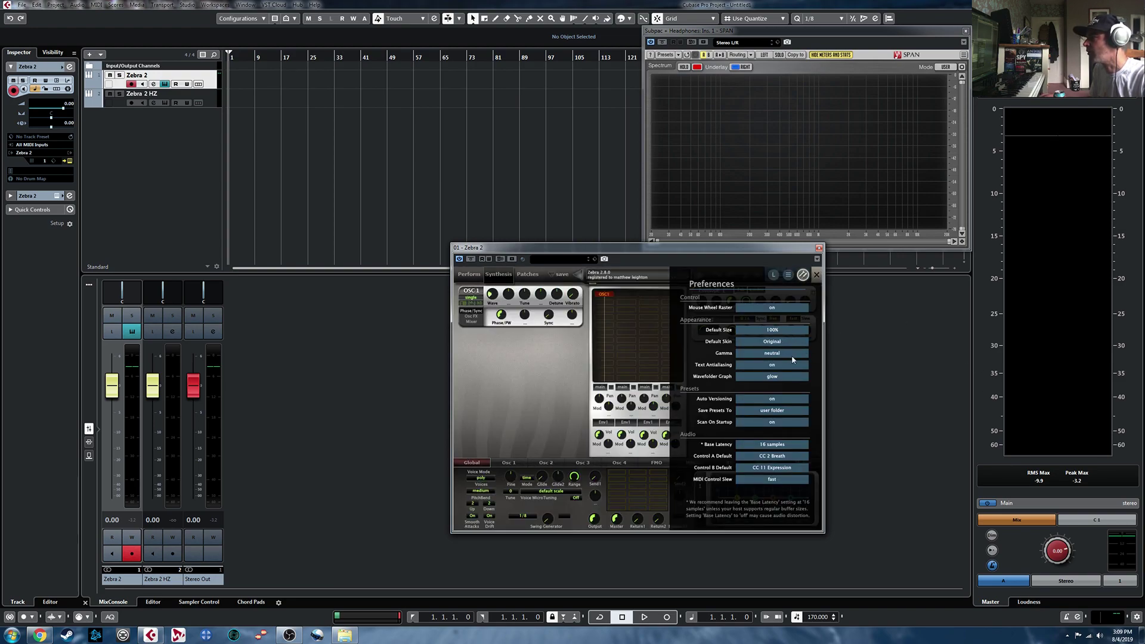
pyautogui.click(781, 344)
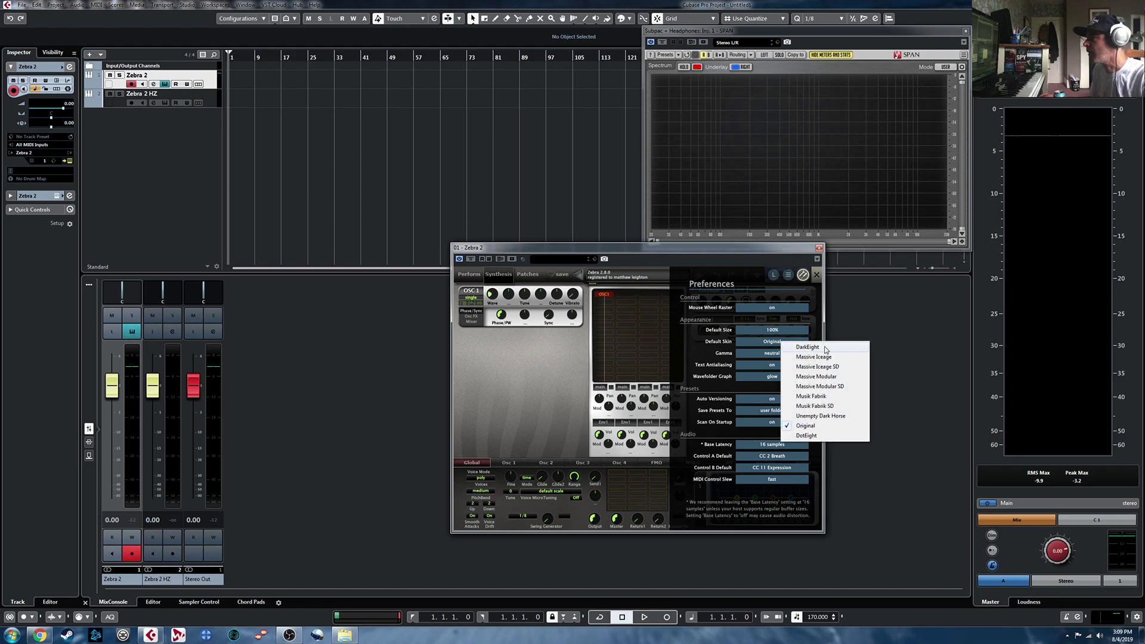
pyautogui.click(826, 348)
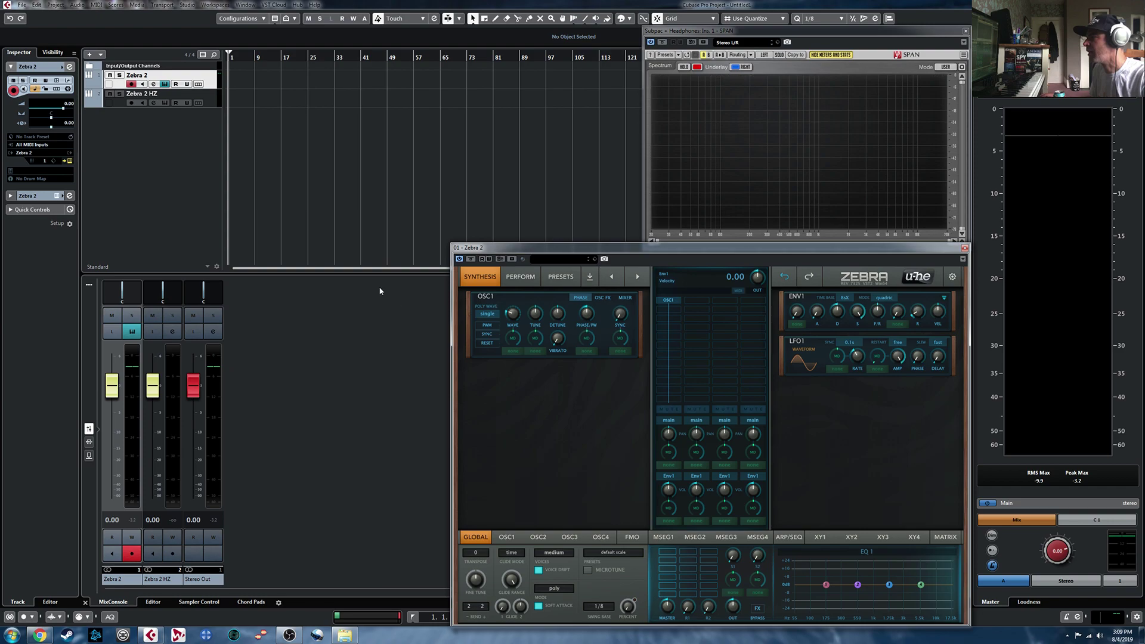
# Set the synth's default skin back to DotEight in its preferences
pyautogui.click(953, 277)
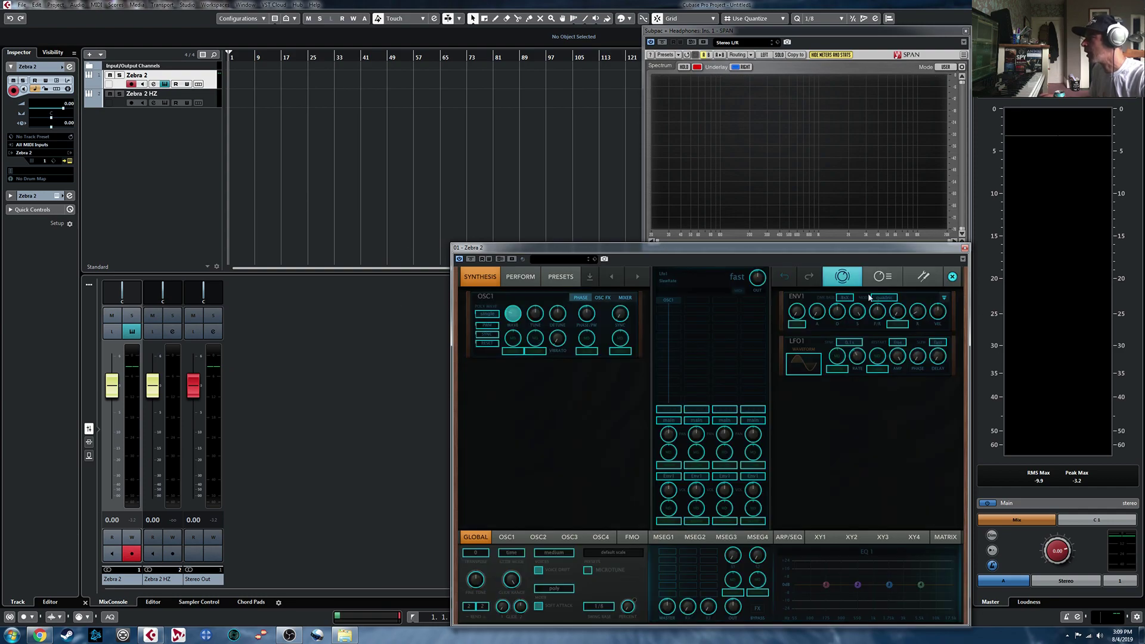
pyautogui.click(923, 276)
pyautogui.click(928, 372)
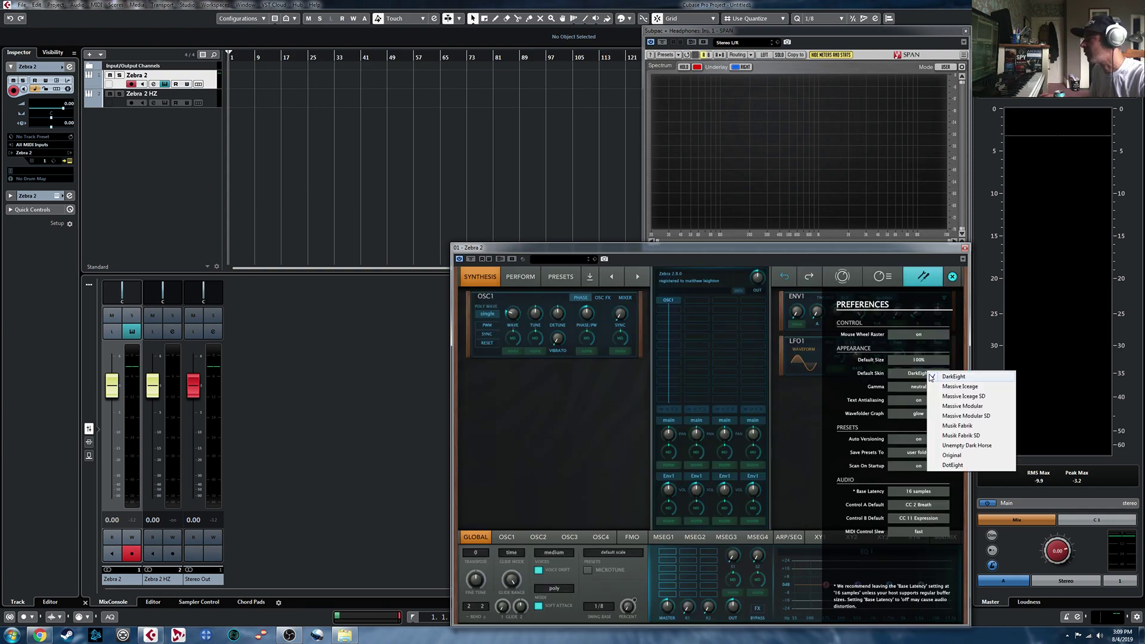
pyautogui.click(984, 465)
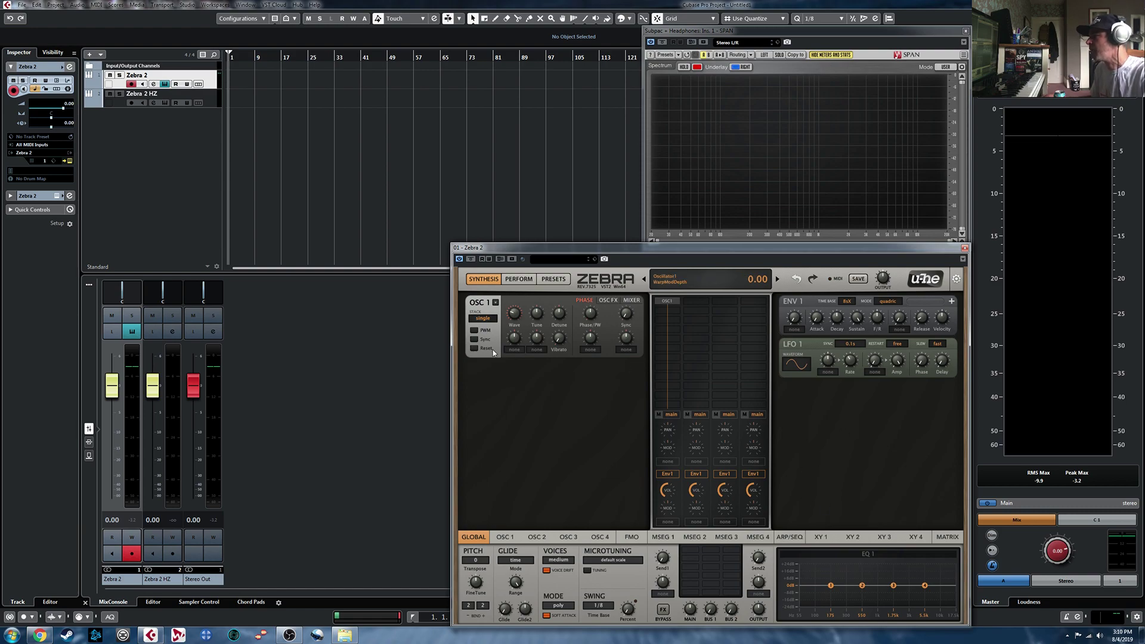
# Set the global pitch transpose to -12 and raise the volume of the first channel
pyautogui.click(504, 537)
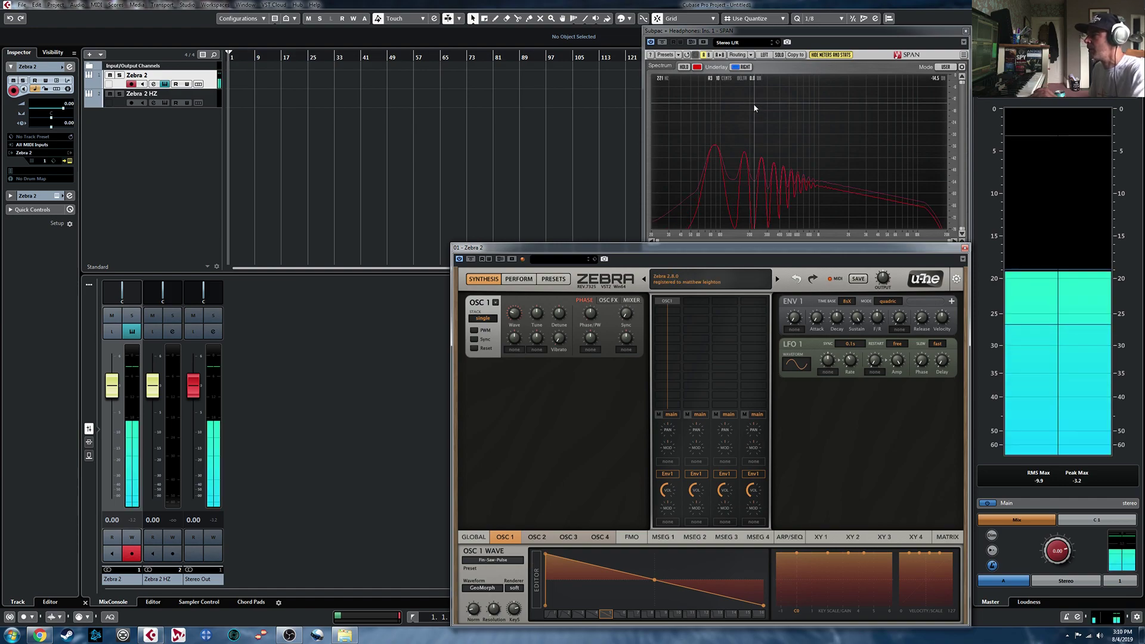
pyautogui.click(474, 537)
pyautogui.scroll(-11, 478, 561)
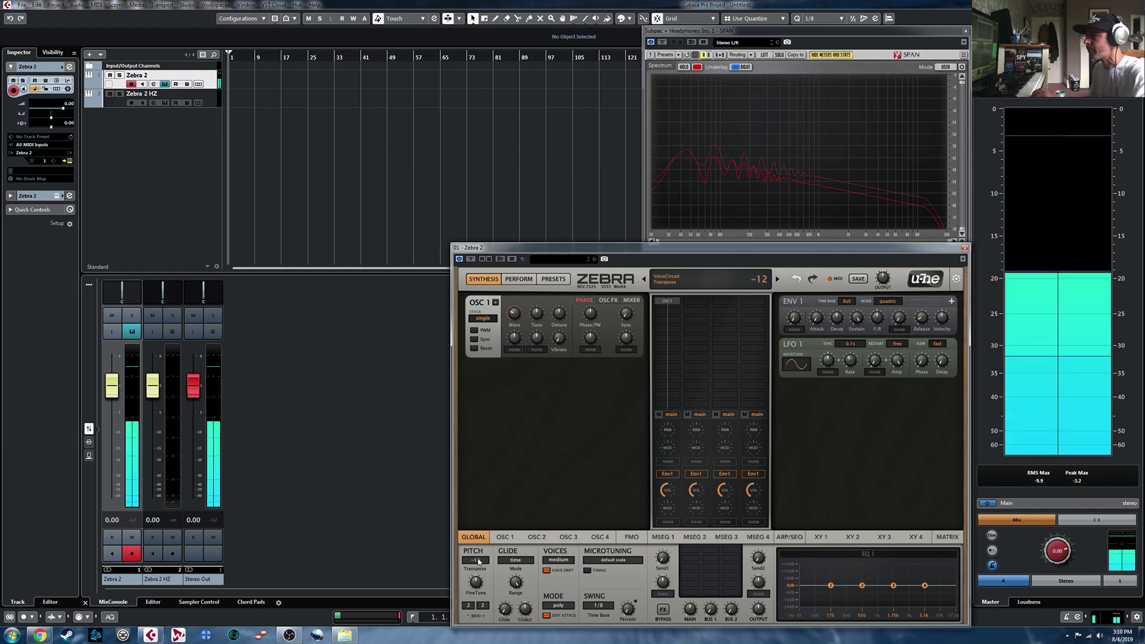
pyautogui.moveTo(663, 502); pyautogui.dragTo(669, 493)
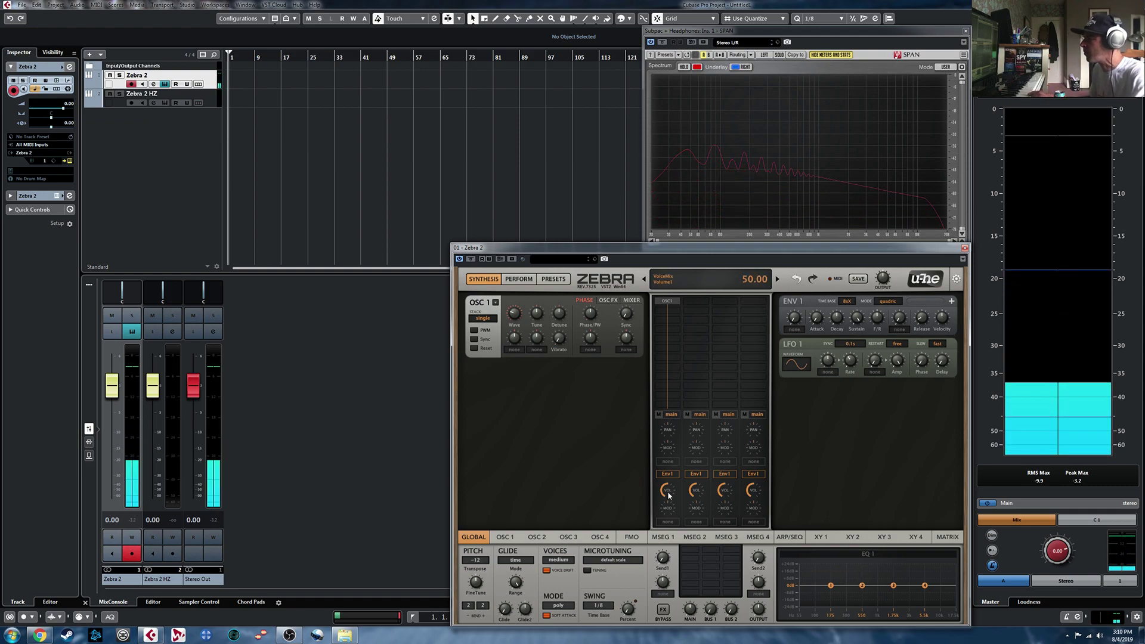
pyautogui.scroll(9, 669, 492)
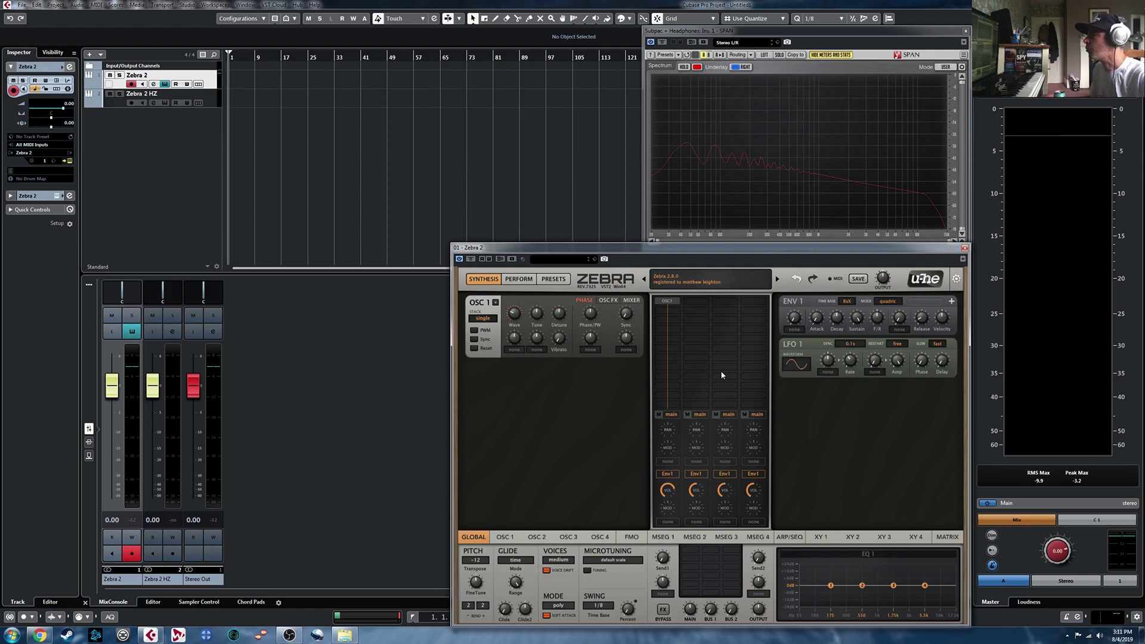
# Add OSC2 at the head of the grid's second lane and set the second channel's volume to 75
pyautogui.click(697, 300)
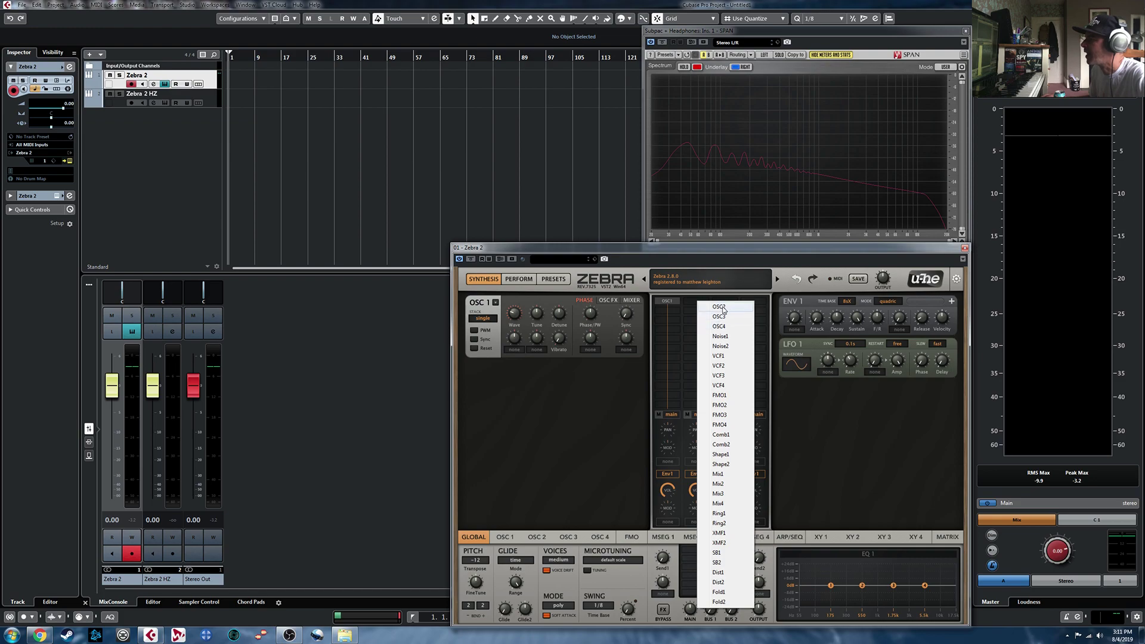
pyautogui.click(721, 308)
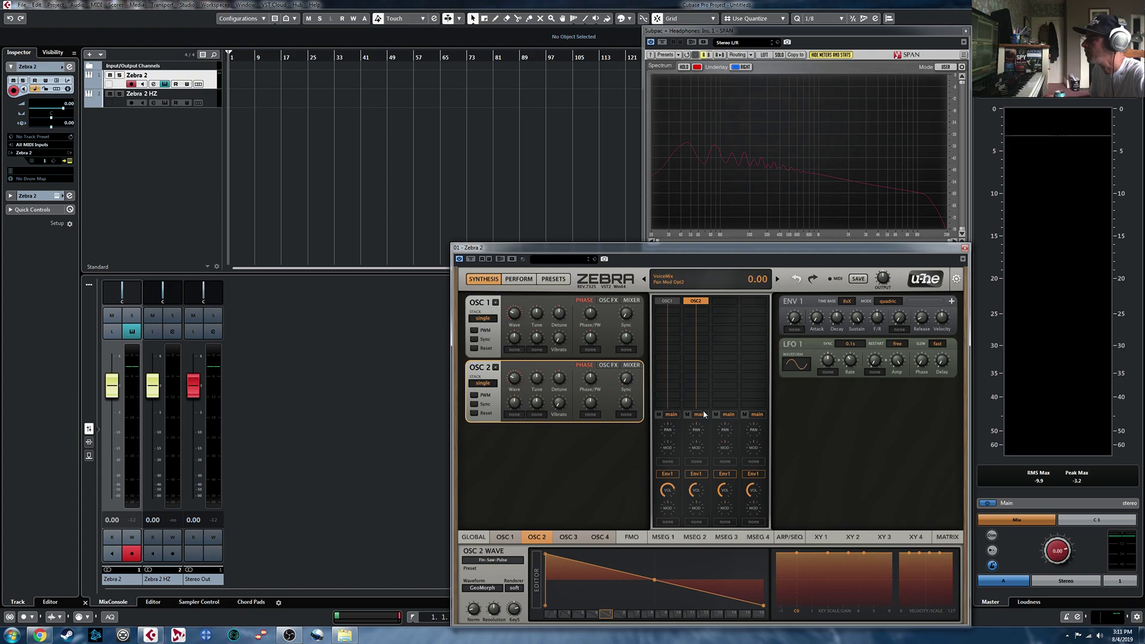
pyautogui.rightClick(699, 492)
pyautogui.moveTo(691, 495); pyautogui.dragTo(694, 493)
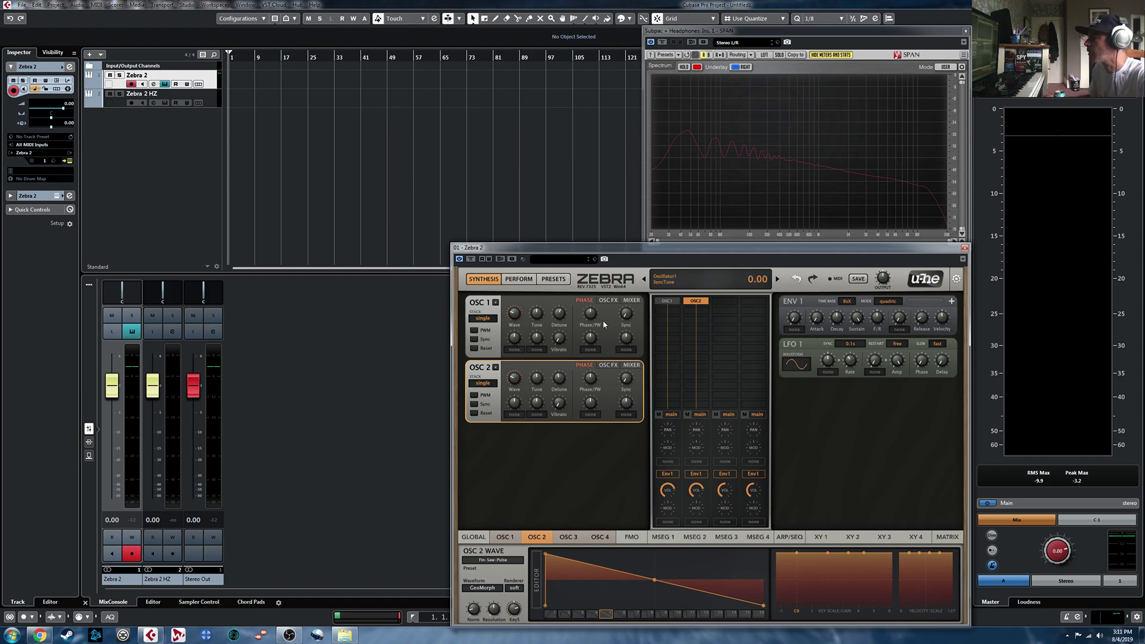
# Insert a Mix1 module below OSC1 in the first lane, with Input 1 as input and SideChain 2 as side chain
pyautogui.click(674, 327)
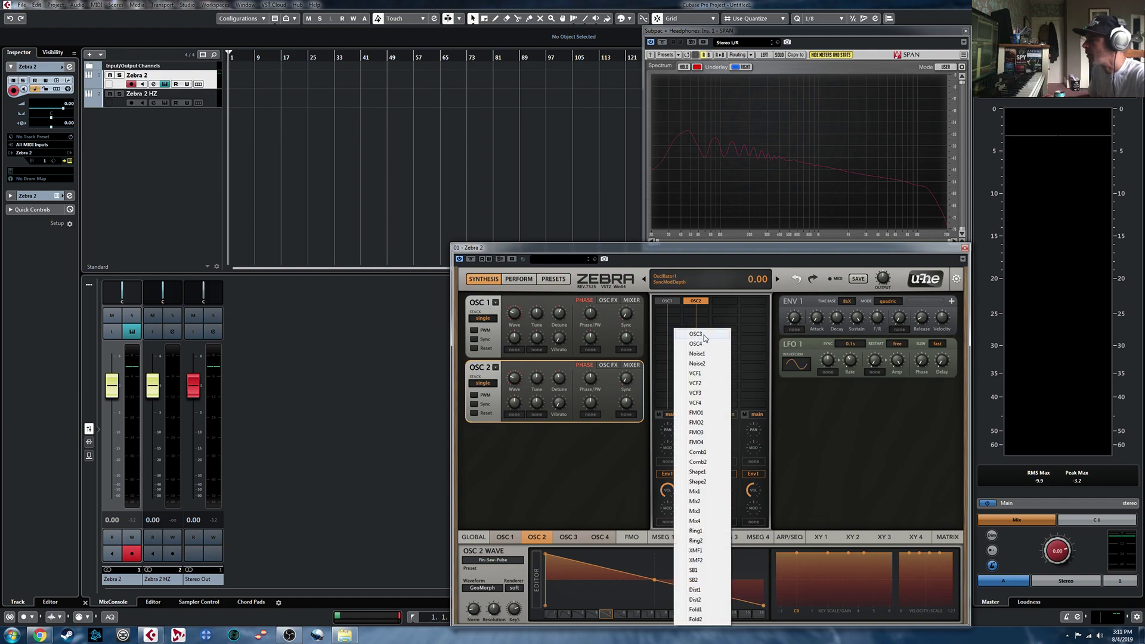
pyautogui.click(707, 495)
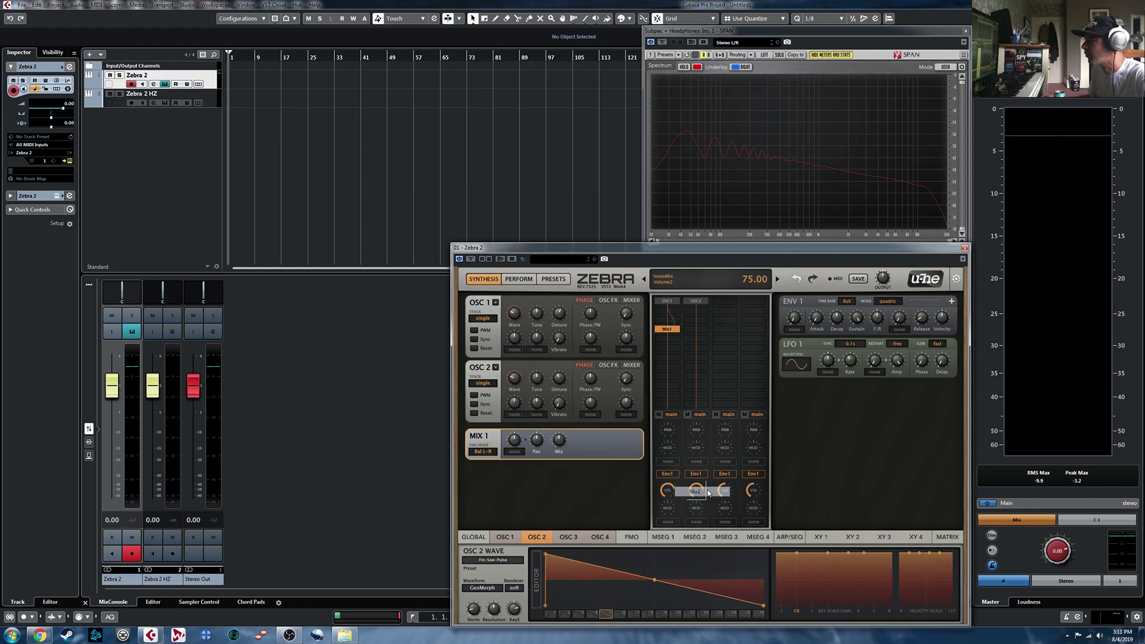
pyautogui.rightClick(672, 326)
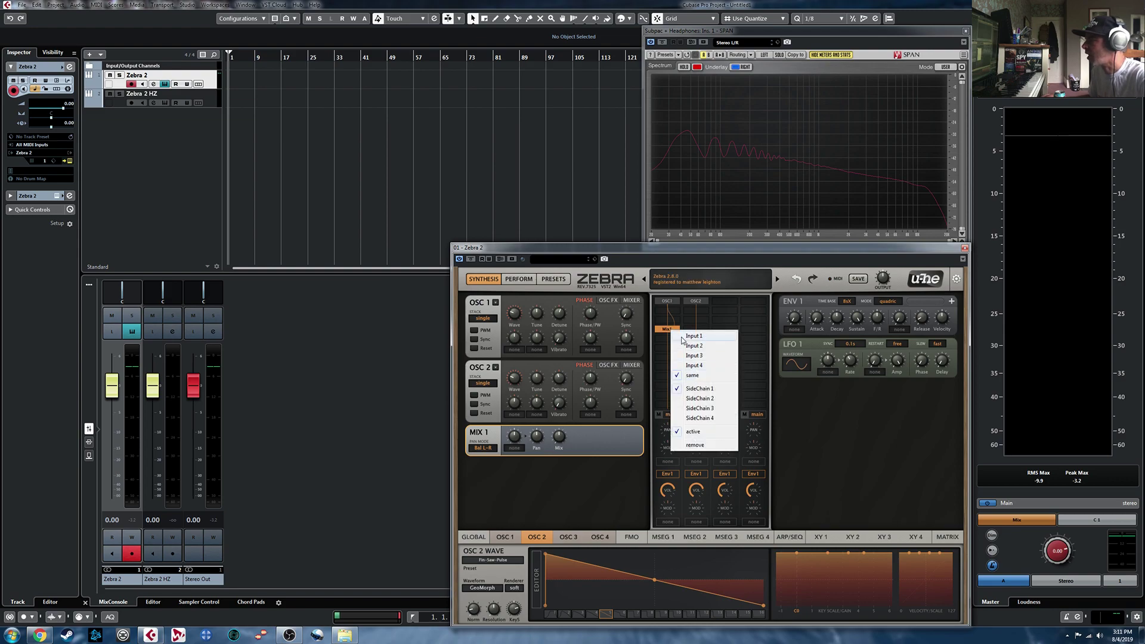
pyautogui.click(695, 337)
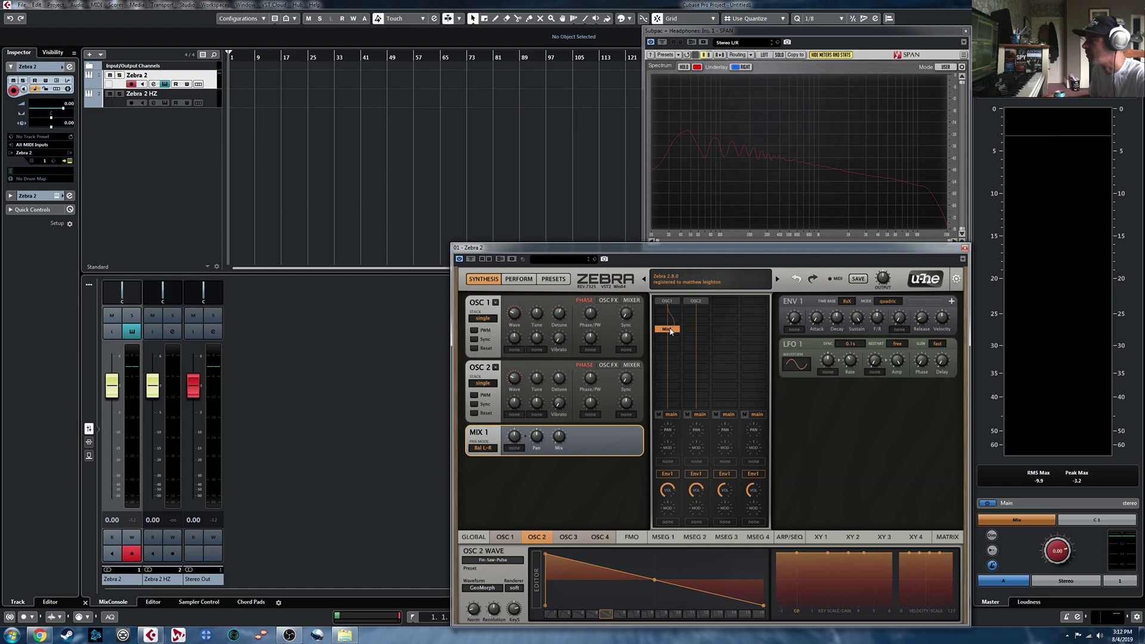
pyautogui.rightClick(671, 330)
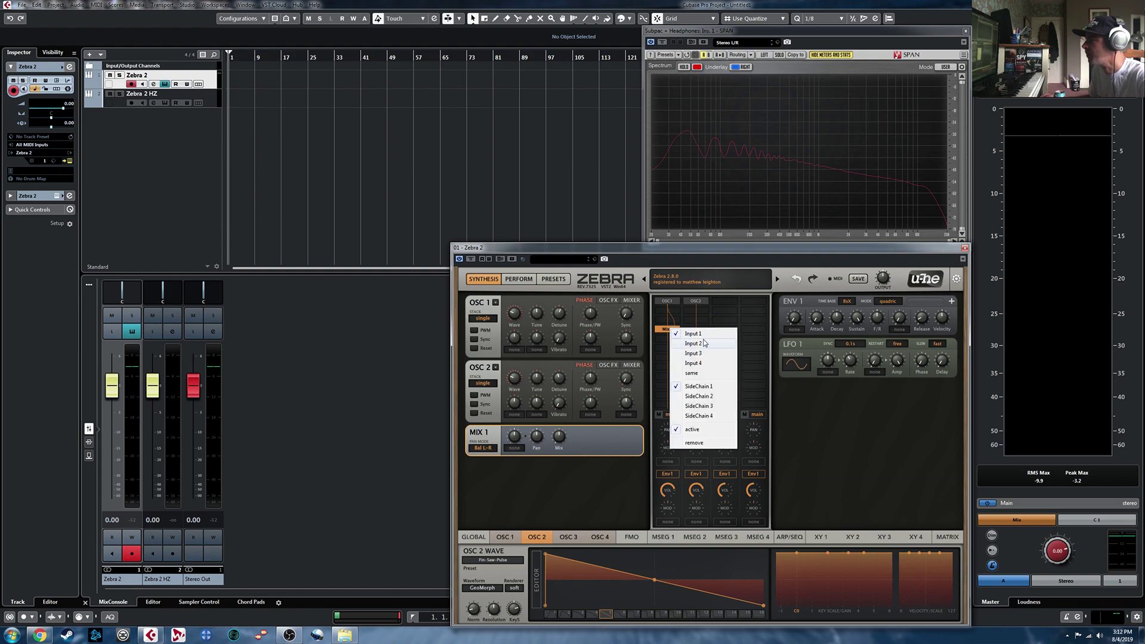
pyautogui.click(701, 397)
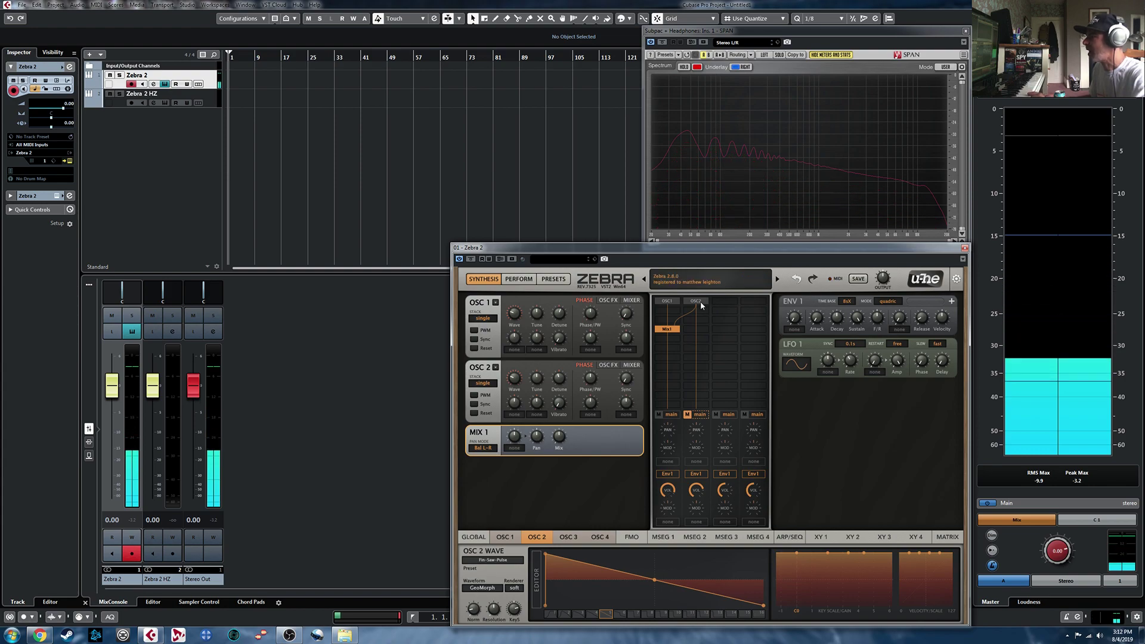
# Add OSC3 at the head of the grid's third lane and open its waveform in the large editor
pyautogui.click(725, 302)
pyautogui.click(764, 309)
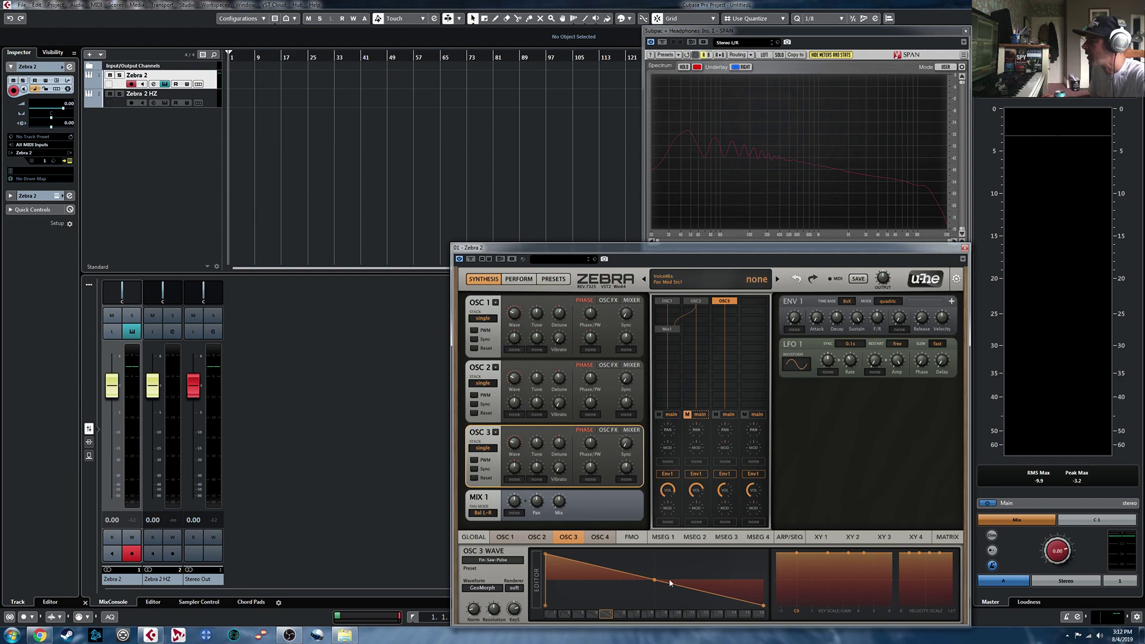
pyautogui.click(537, 587)
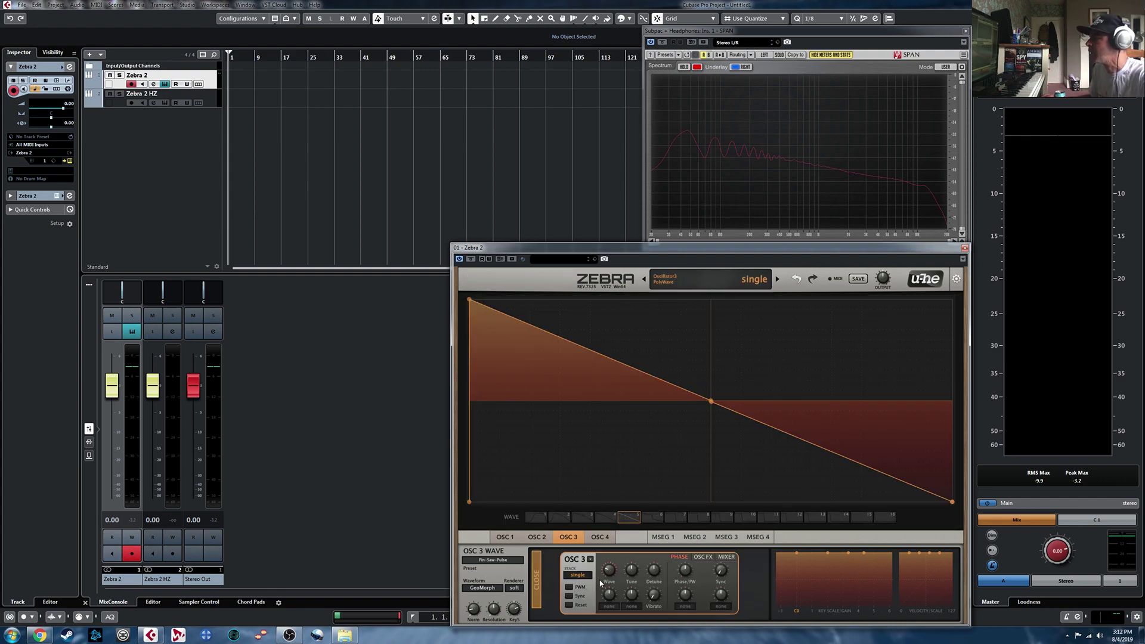
# Set the OSC 3 wave position to 5.00 and insert four points in its waveform, forming alternating peaks and troughs
pyautogui.moveTo(609, 571)
pyautogui.mouseDown()
pyautogui.moveTo(610, 595)
pyautogui.moveTo(603, 513)
pyautogui.moveTo(611, 569)
pyautogui.mouseUp()
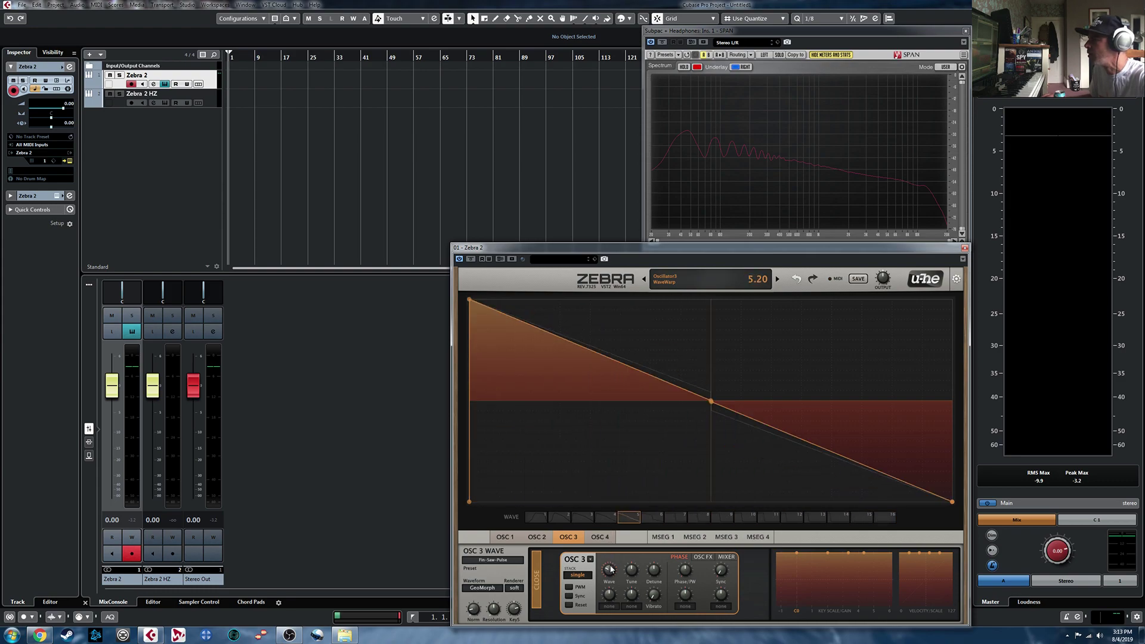
pyautogui.click(623, 520)
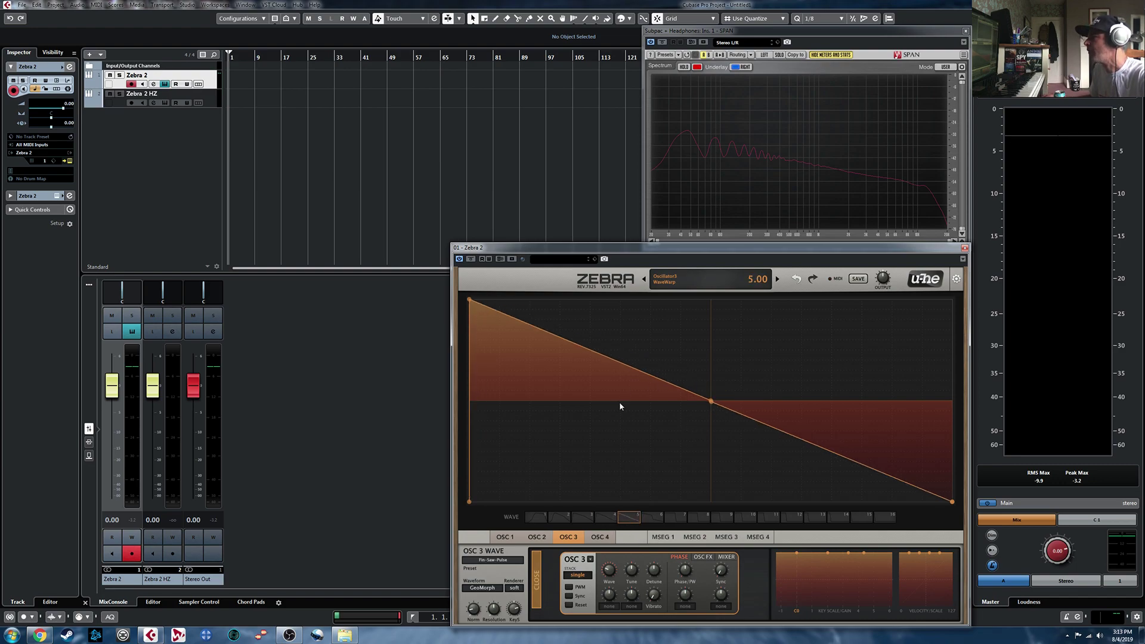
pyautogui.rightClick(575, 349)
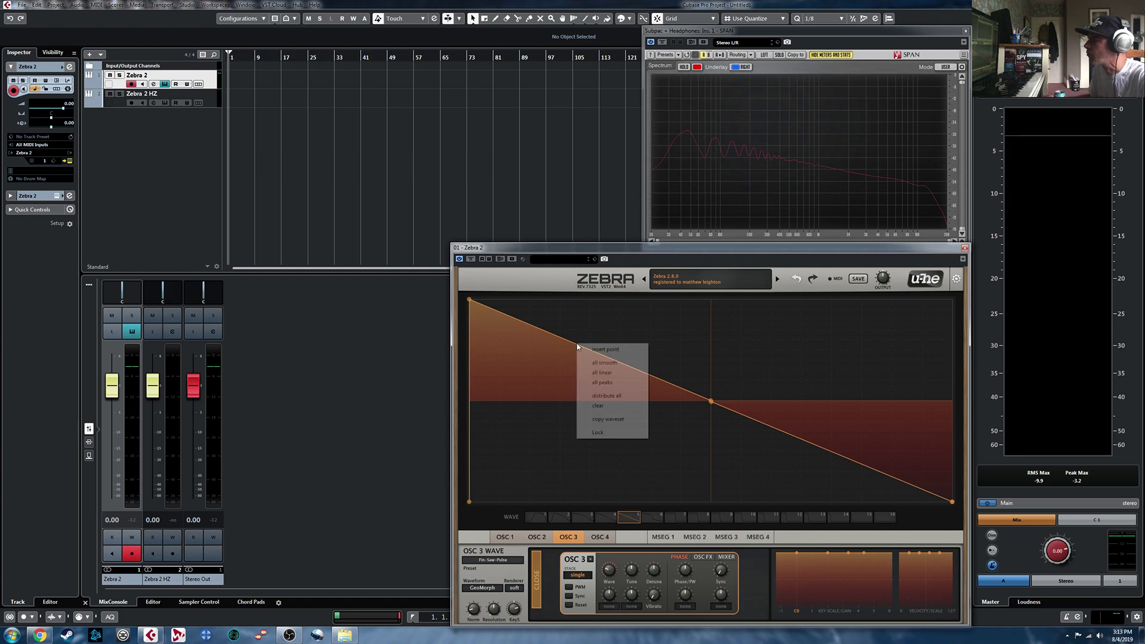
pyautogui.rightClick(664, 318)
pyautogui.click(694, 325)
pyautogui.rightClick(774, 478)
pyautogui.click(793, 481)
pyautogui.rightClick(849, 354)
pyautogui.click(874, 356)
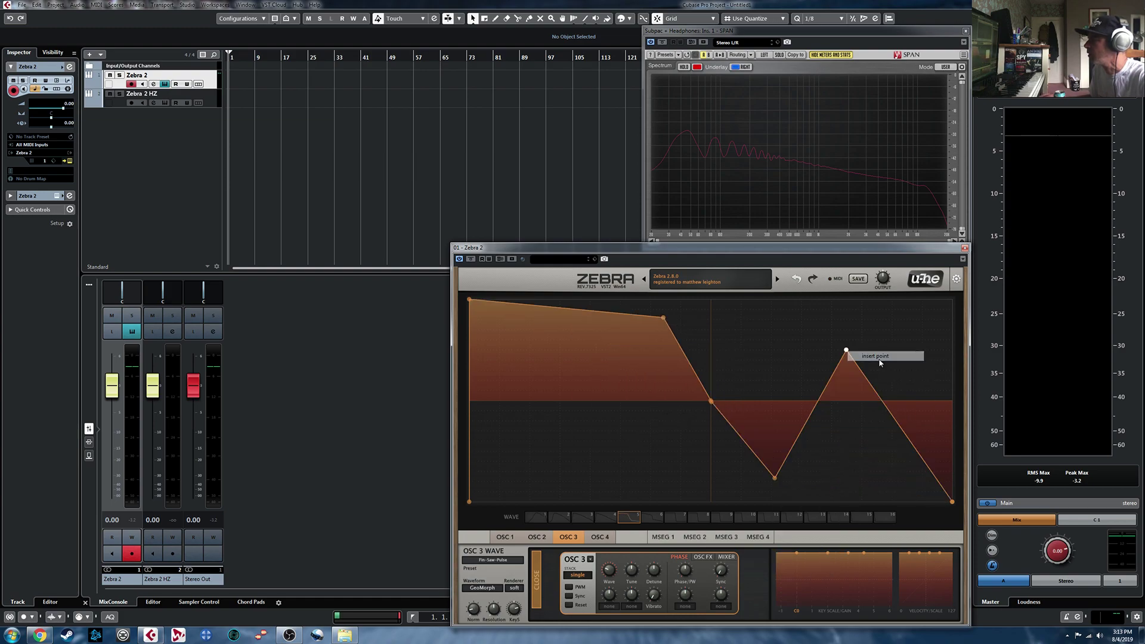
pyautogui.rightClick(570, 441)
pyautogui.click(596, 448)
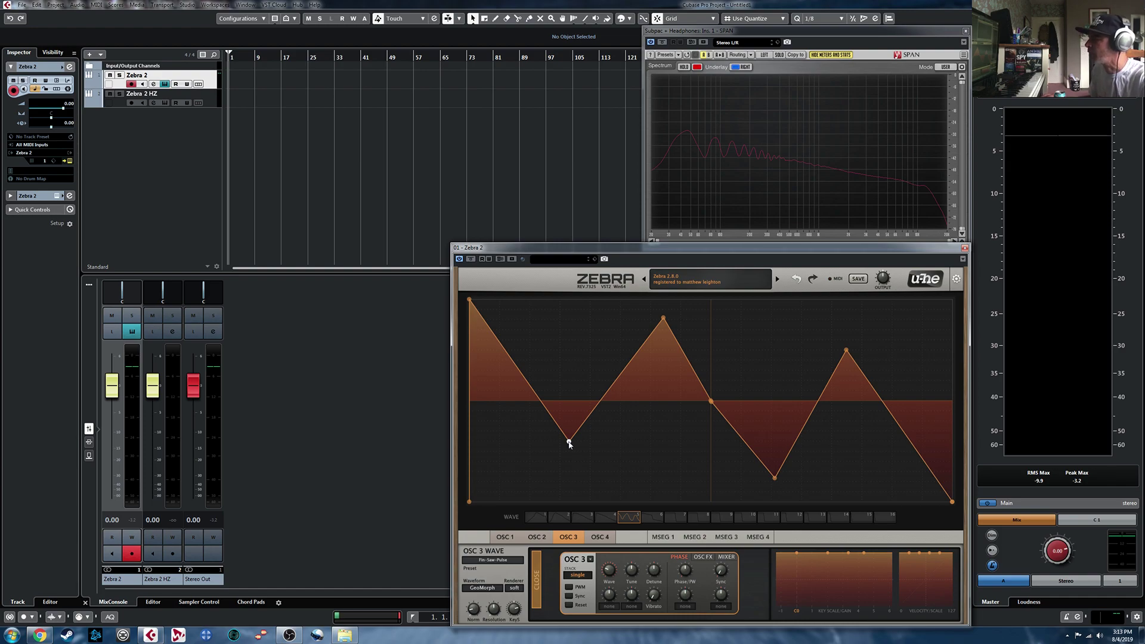
# Bend the straight OSC 3 waveform segments around the first trough, first inserted peak, centre point and second trough into smooth curves
pyautogui.moveTo(569, 443)
pyautogui.mouseDown()
pyautogui.moveTo(572, 410)
pyautogui.moveTo(570, 458)
pyautogui.mouseUp()
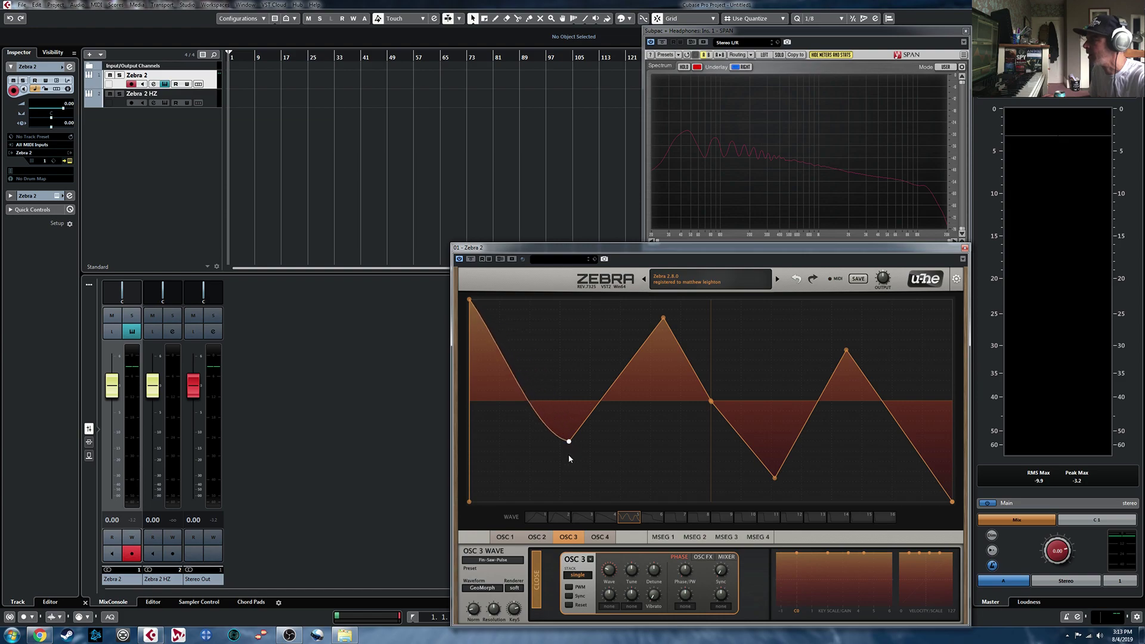
pyautogui.moveTo(569, 444); pyautogui.dragTo(579, 455)
pyautogui.moveTo(663, 320); pyautogui.dragTo(668, 334)
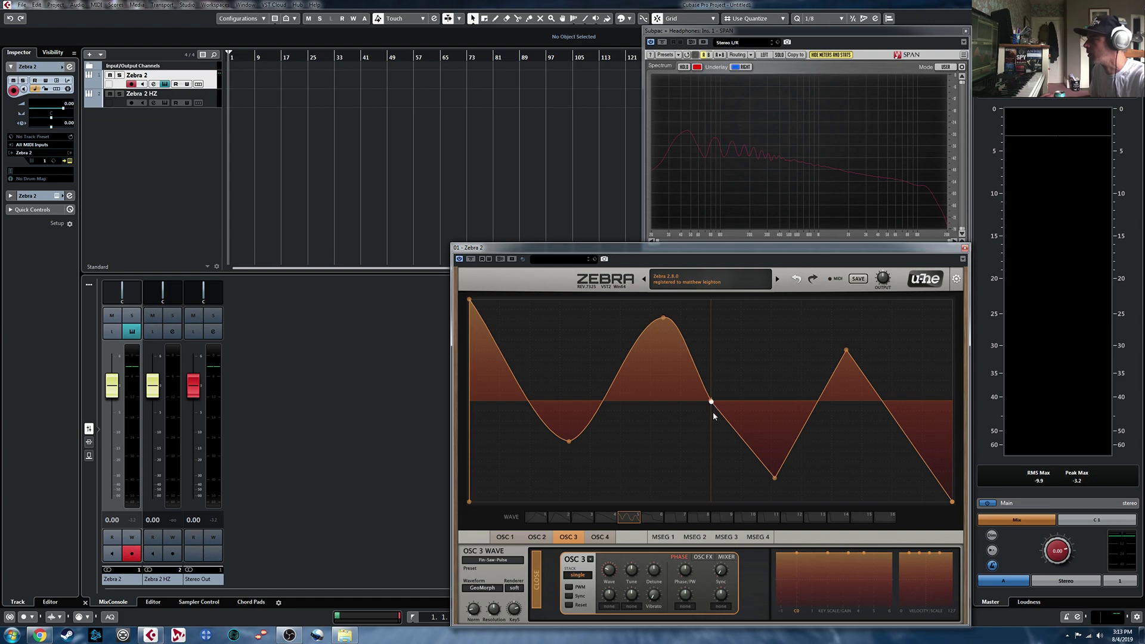
pyautogui.moveTo(713, 405); pyautogui.dragTo(710, 370)
pyautogui.moveTo(776, 480)
pyautogui.mouseDown()
pyautogui.moveTo(775, 462)
pyautogui.moveTo(785, 491)
pyautogui.moveTo(764, 470)
pyautogui.moveTo(774, 491)
pyautogui.mouseUp()
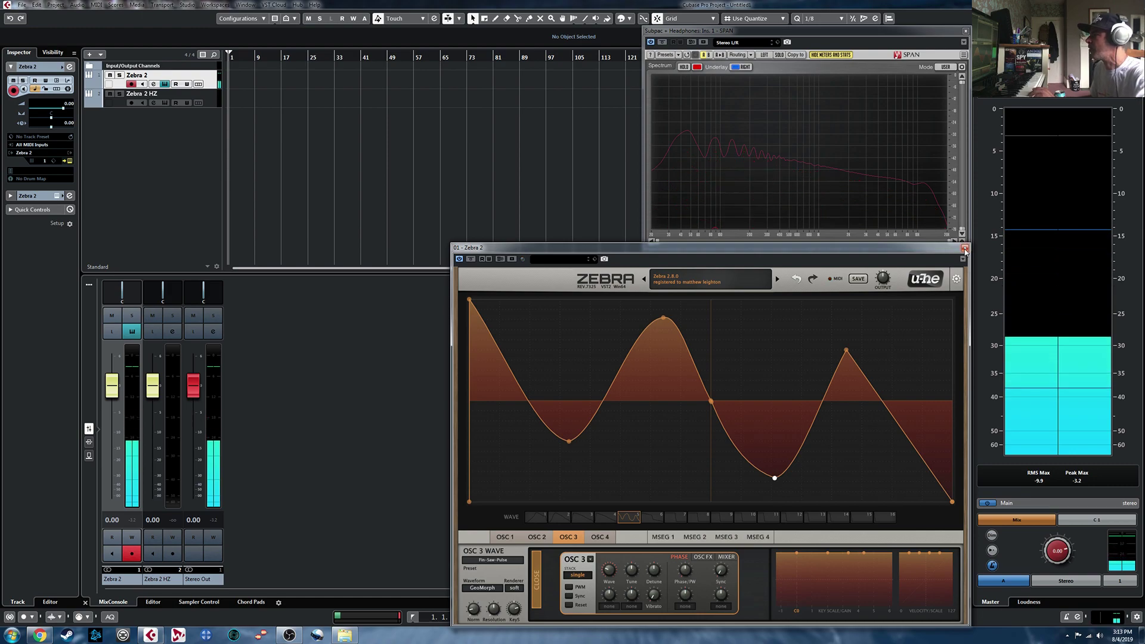
# Close the waveform editor and turn the second channel's volume all the way down
pyautogui.click(536, 571)
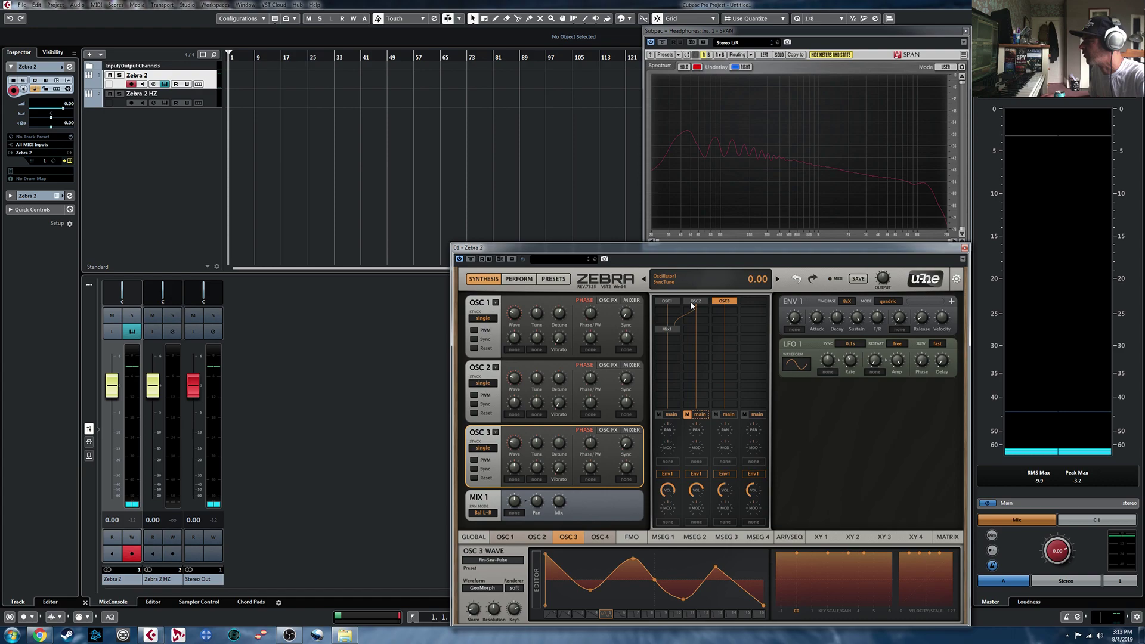
pyautogui.moveTo(696, 492); pyautogui.dragTo(694, 623)
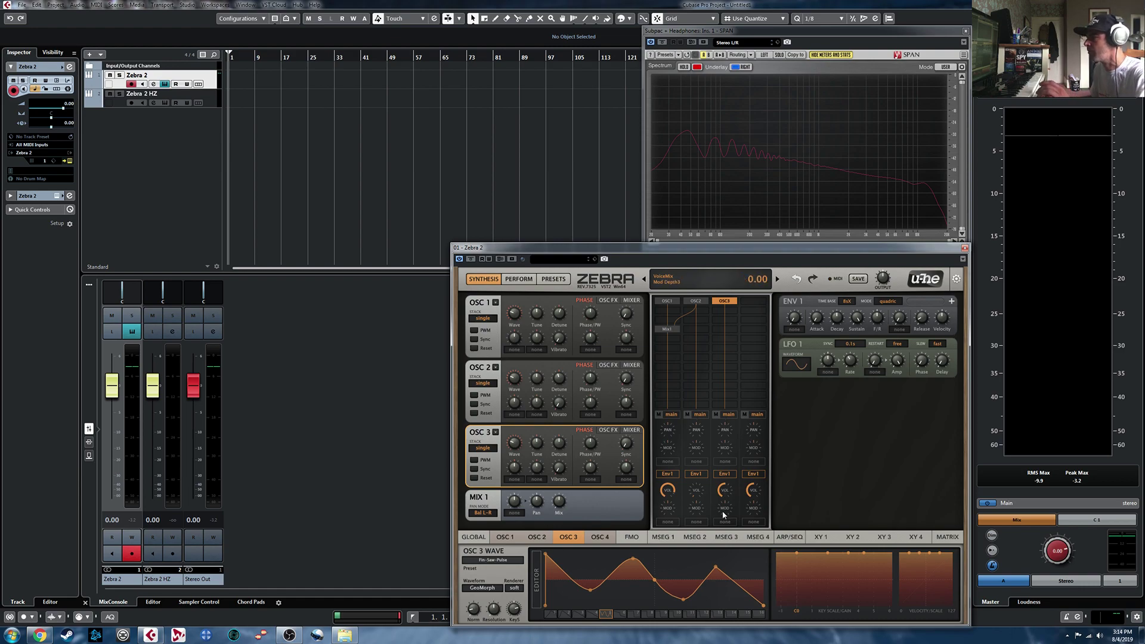
# Switch the OSC 3 waveform type to SpectroMorph and mute the first channel in the grid
pyautogui.click(474, 538)
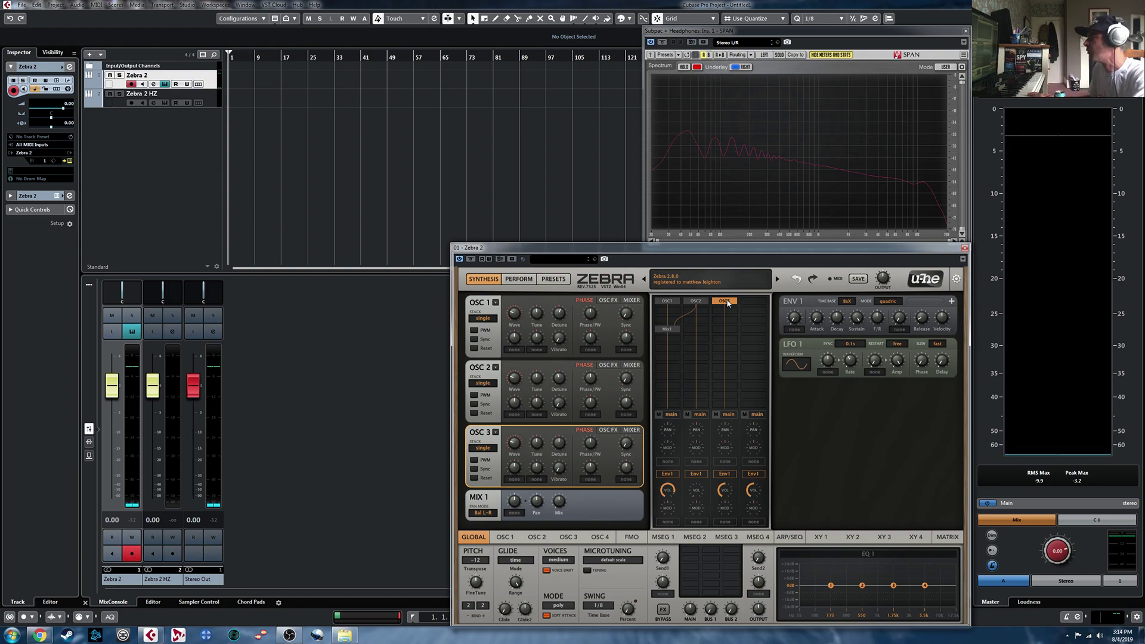
pyautogui.click(568, 537)
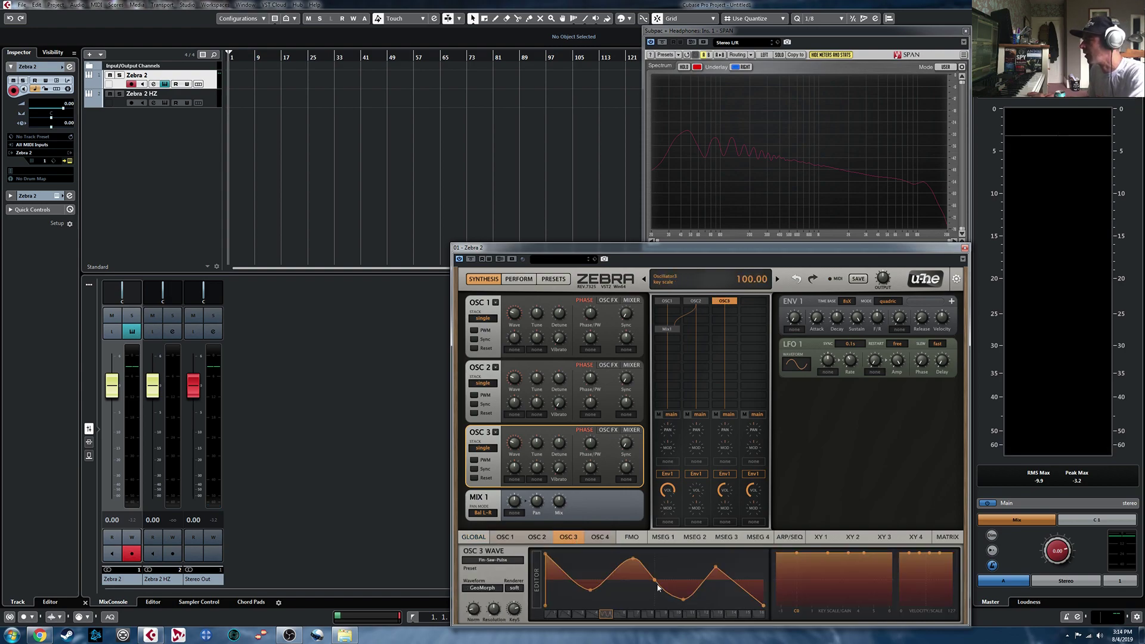
pyautogui.click(535, 577)
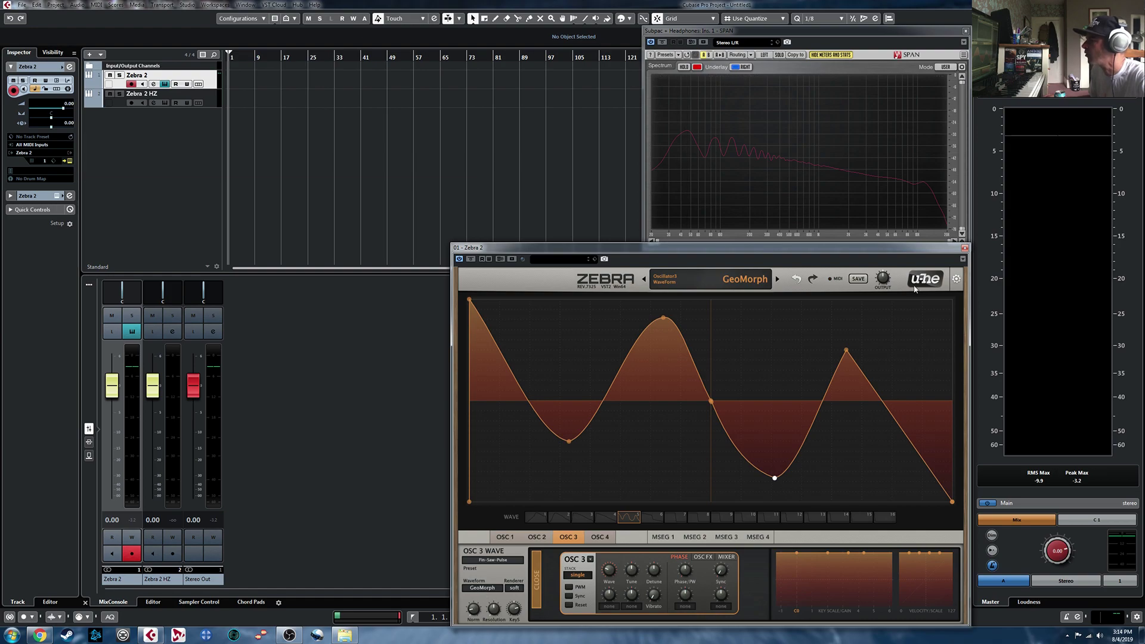
pyautogui.click(482, 588)
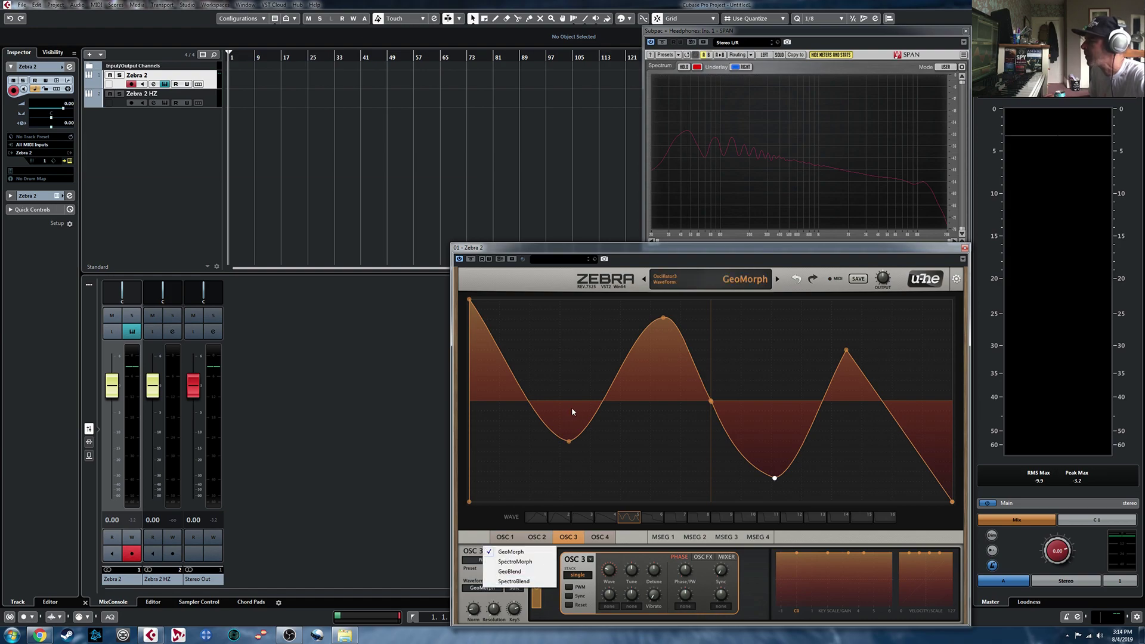
pyautogui.click(517, 561)
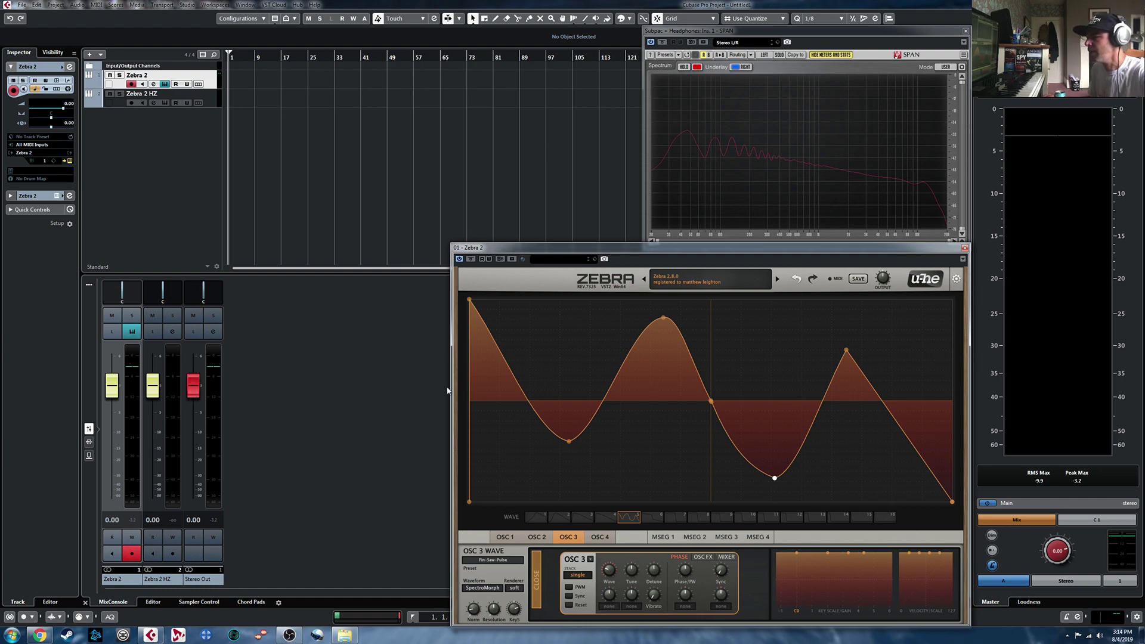
pyautogui.click(539, 581)
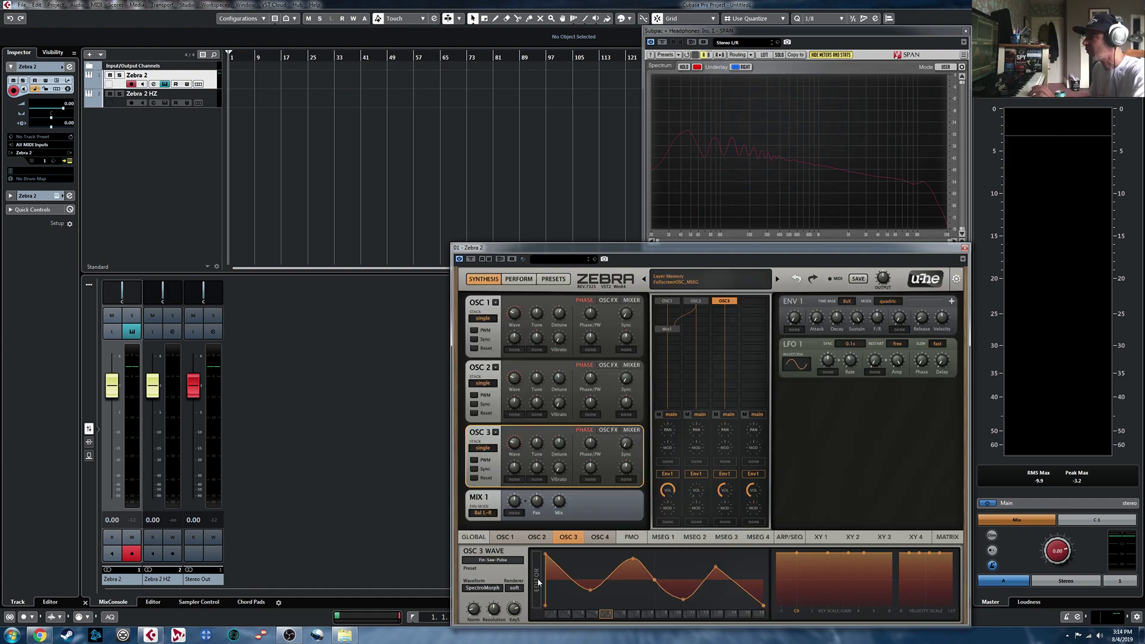
pyautogui.click(658, 414)
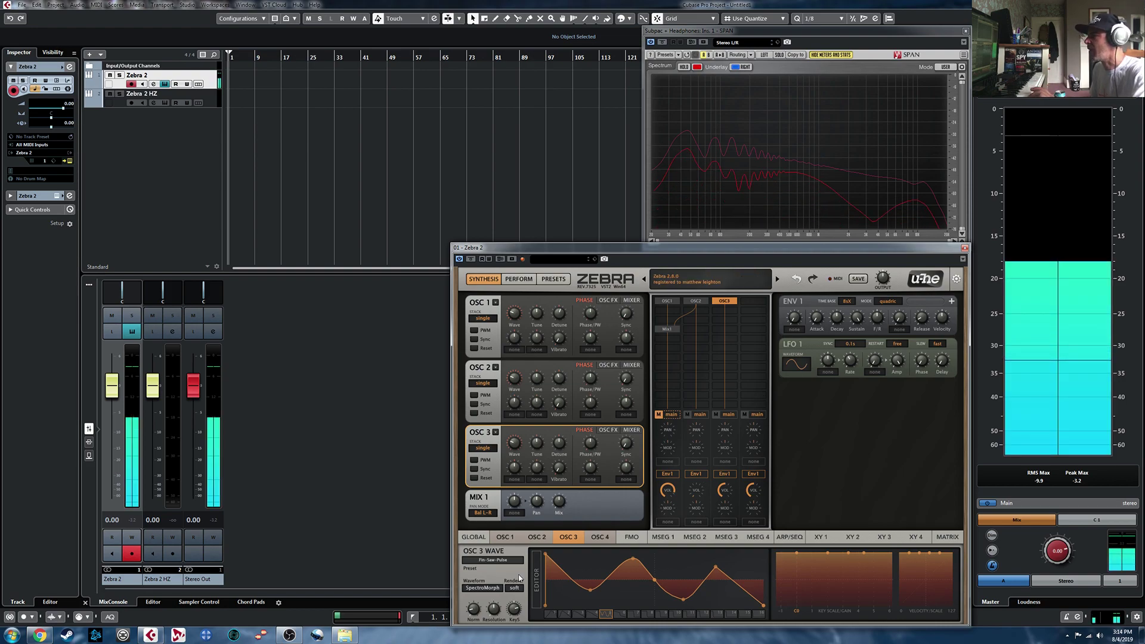
# Set the OSC 3 waveform type to GeoBlend and draw one sine-like cycle freehand, positive in the first half and negative in the second
pyautogui.click(482, 588)
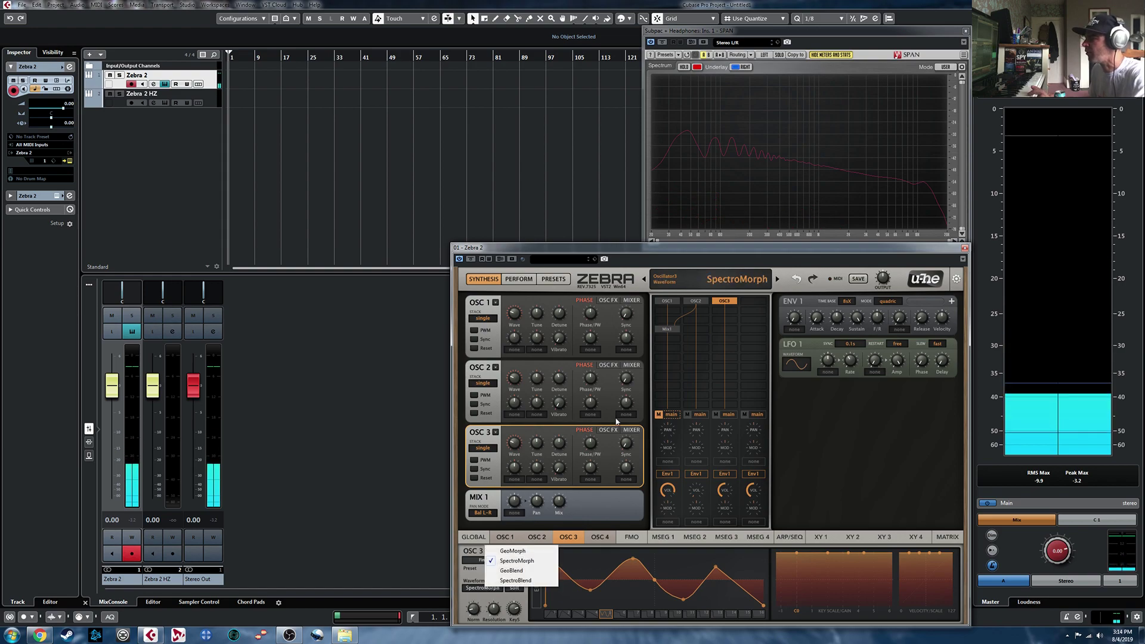
pyautogui.click(512, 570)
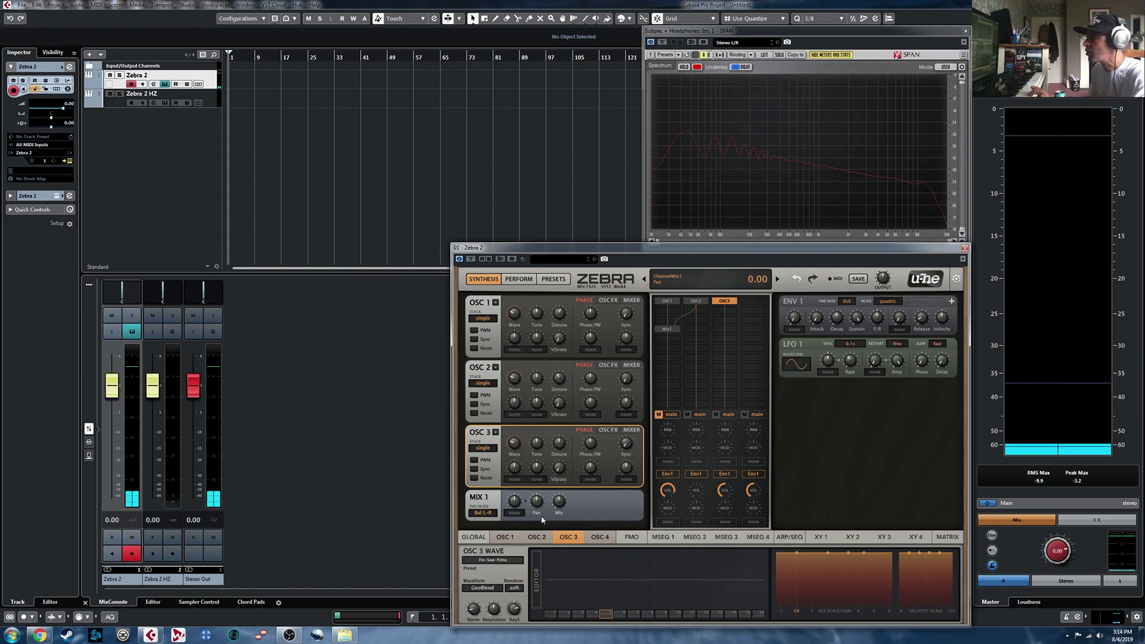
pyautogui.click(538, 586)
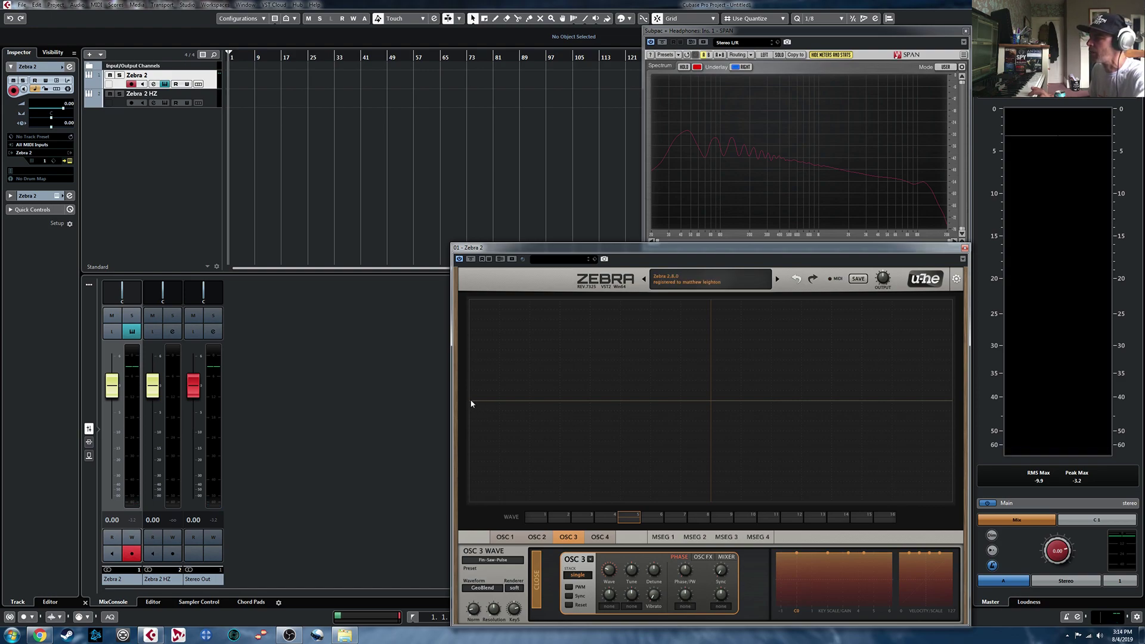
pyautogui.moveTo(483, 385)
pyautogui.mouseDown()
pyautogui.moveTo(529, 338)
pyautogui.moveTo(591, 320)
pyautogui.moveTo(667, 342)
pyautogui.mouseUp()
pyautogui.moveTo(734, 441)
pyautogui.mouseDown()
pyautogui.moveTo(803, 491)
pyautogui.moveTo(865, 492)
pyautogui.moveTo(935, 449)
pyautogui.mouseUp()
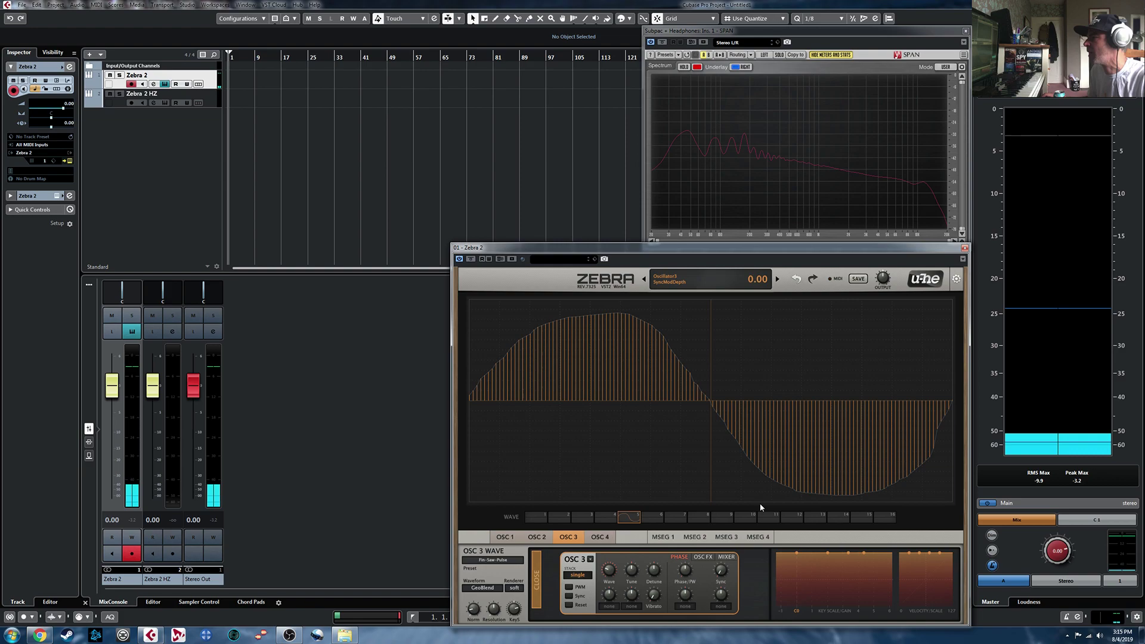
# Select OSC 3's first wave, switch the waveform type to SpectroBlend, and raise the first harmonic to its maximum
pyautogui.click(535, 518)
pyautogui.click(481, 588)
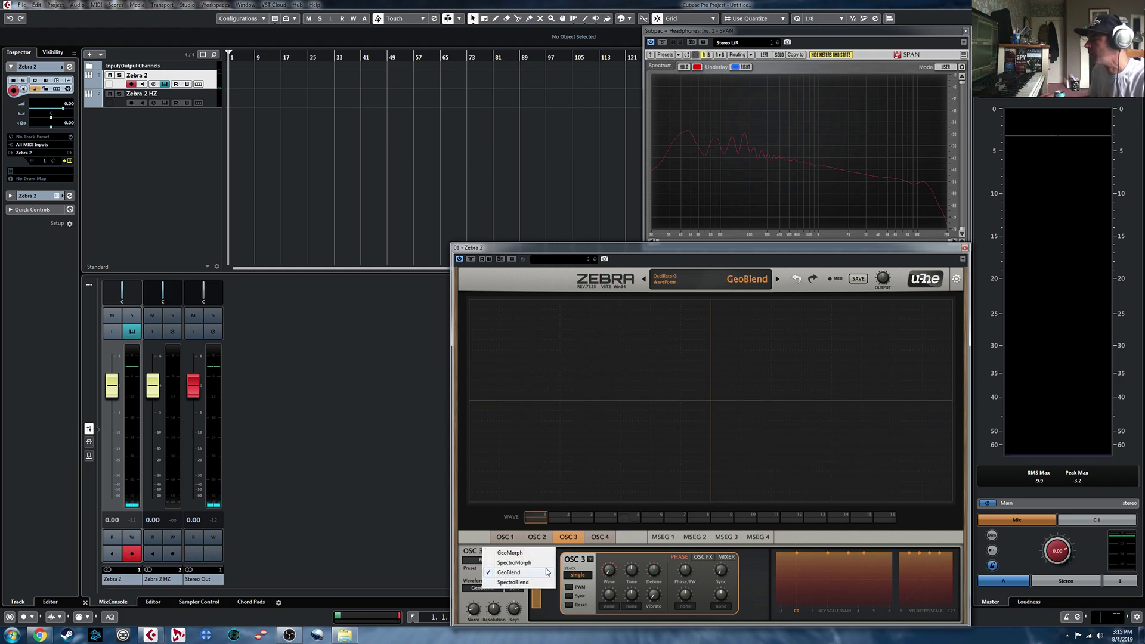
pyautogui.click(486, 585)
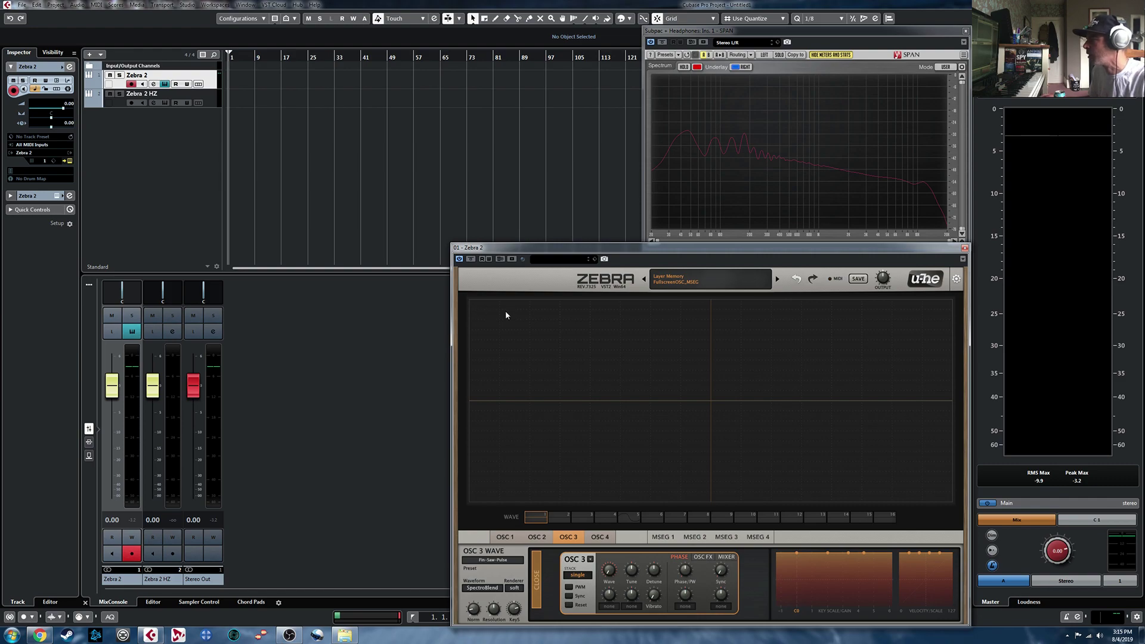
pyautogui.click(470, 303)
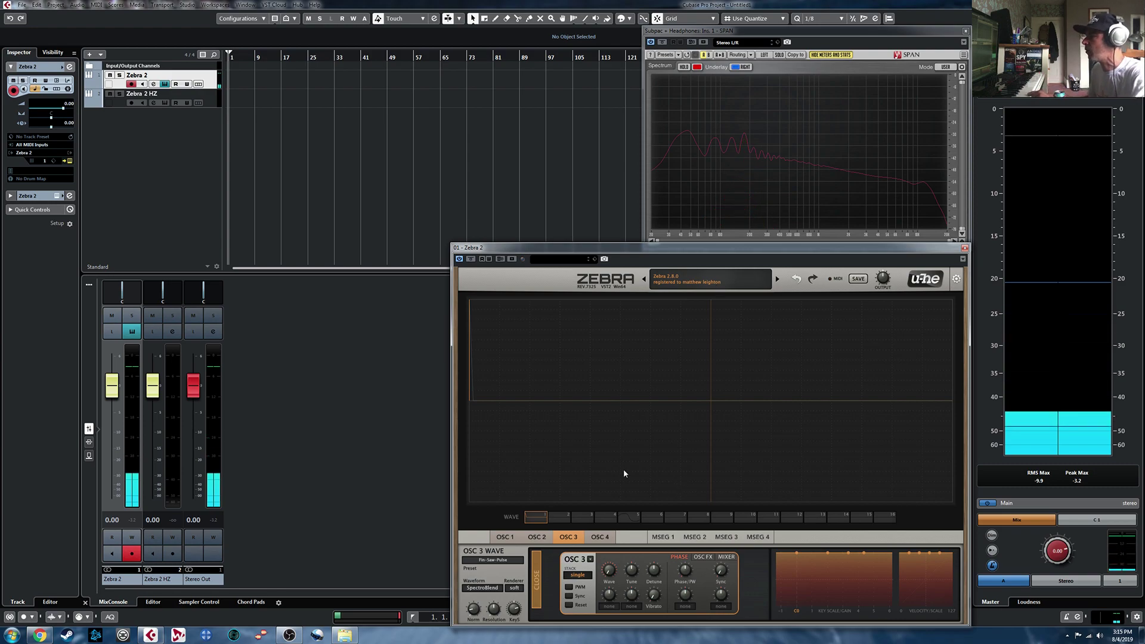
pyautogui.doubleClick(672, 496)
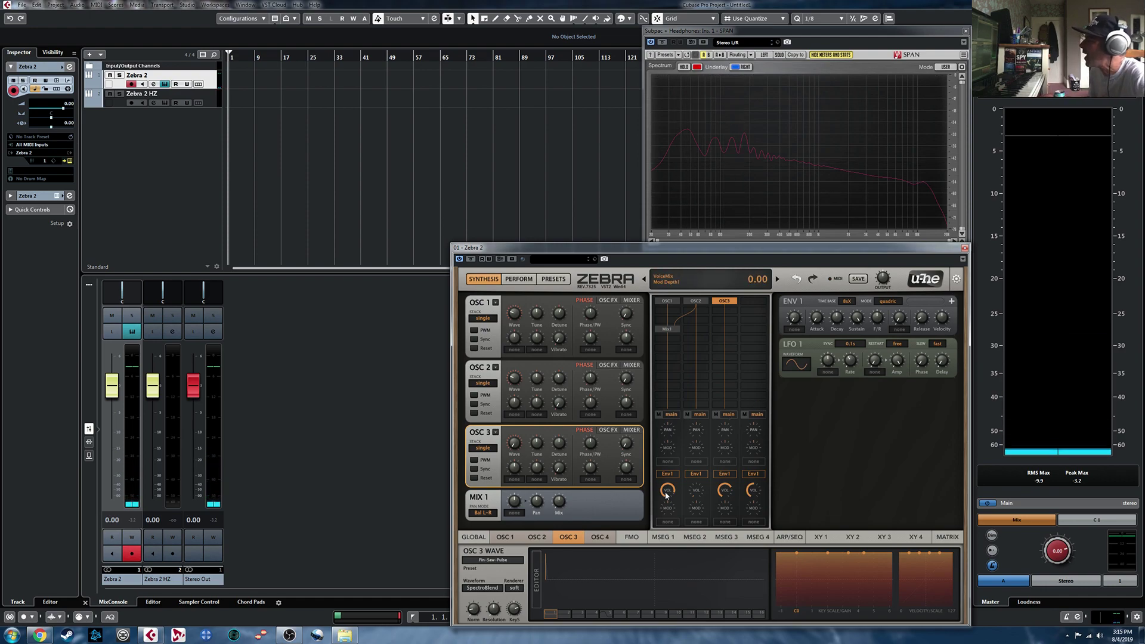
# Mute the third channel and stack FMO1 and FMO2 at the head of the grid's fourth lane
pyautogui.click(716, 416)
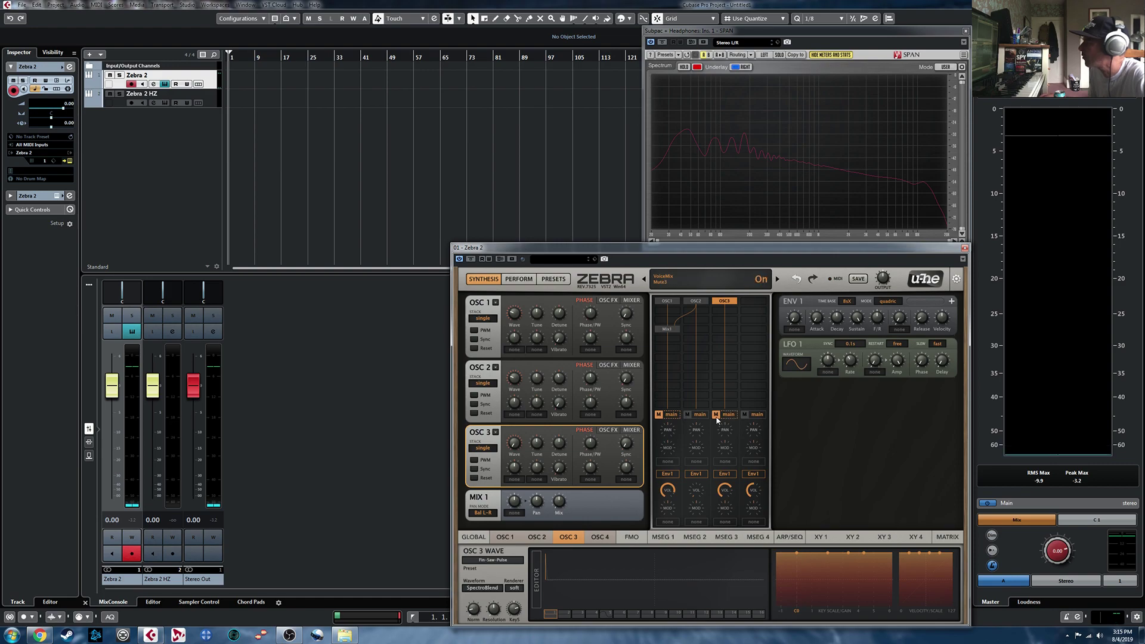
pyautogui.click(757, 305)
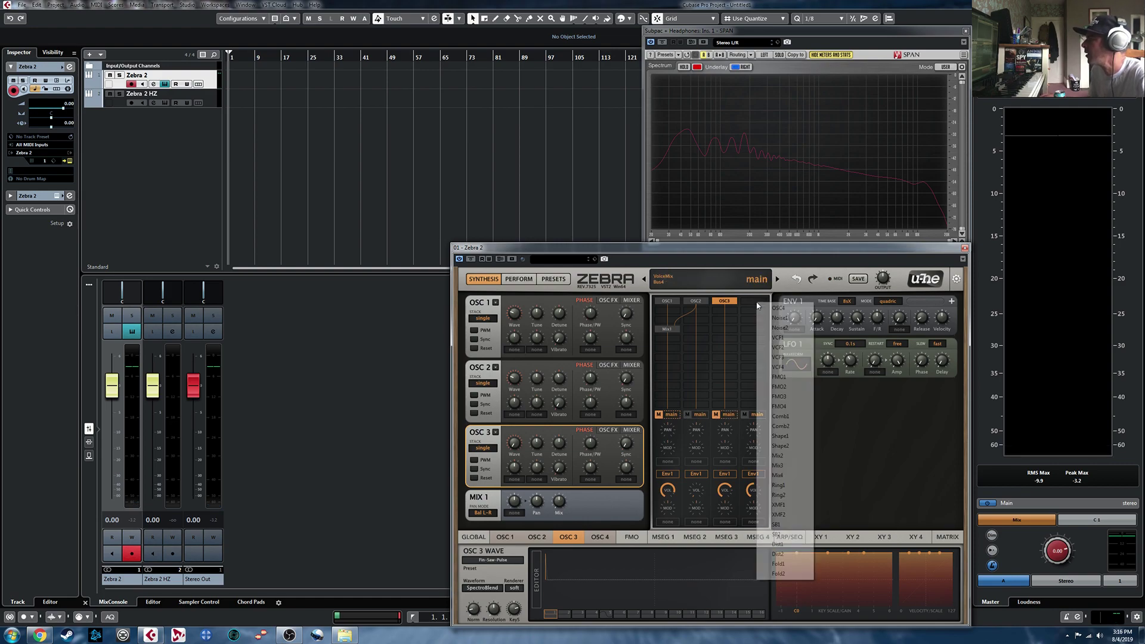
pyautogui.click(799, 375)
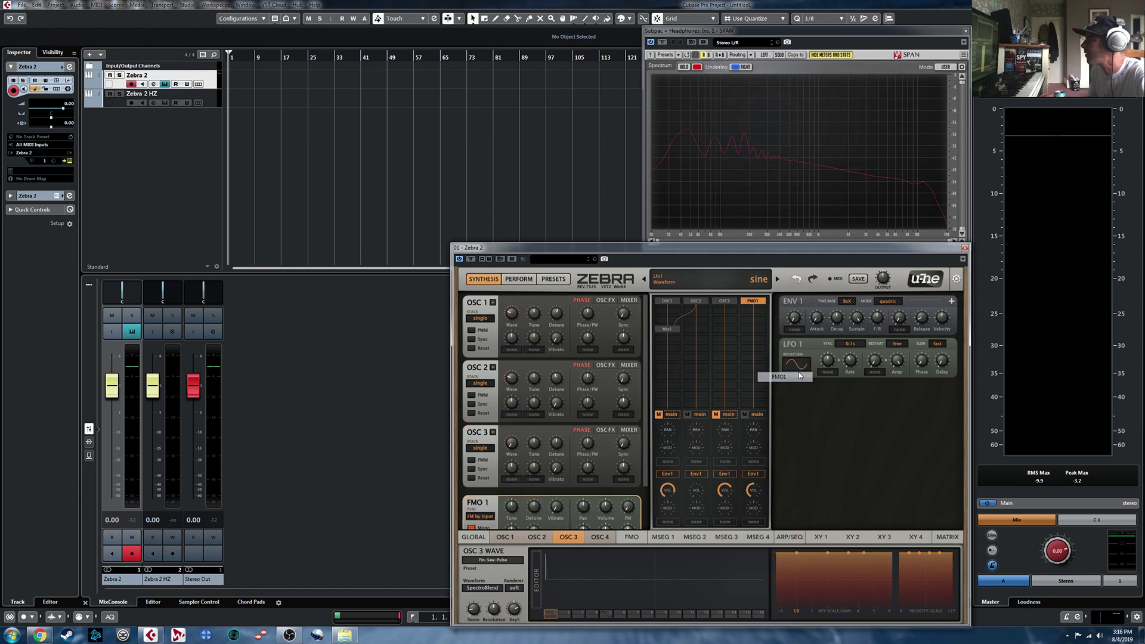
pyautogui.click(753, 310)
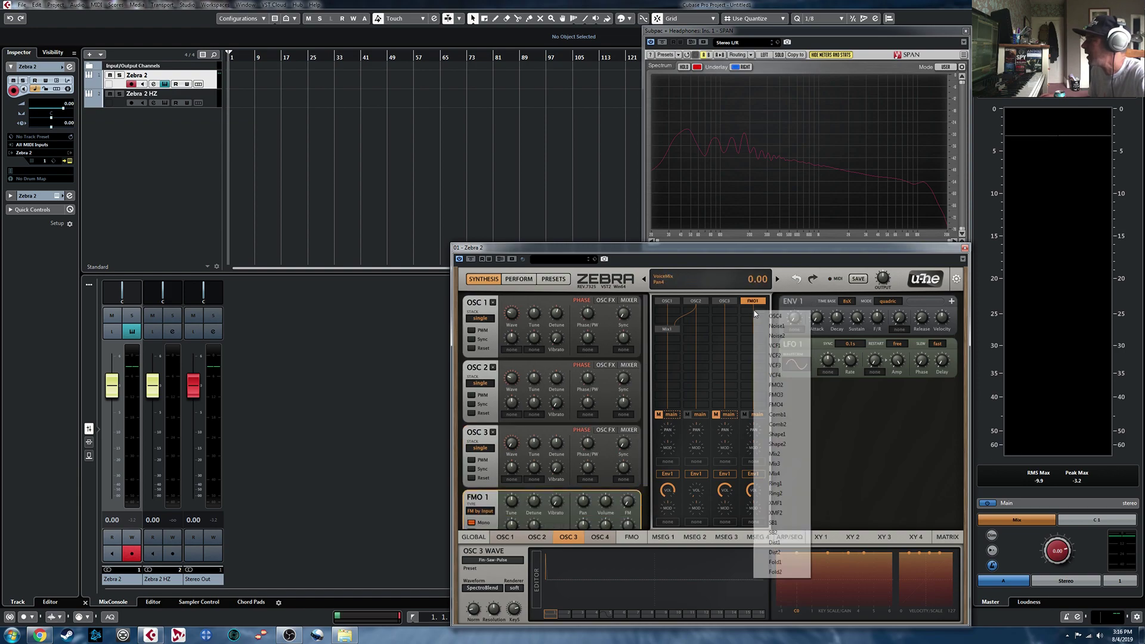
pyautogui.click(776, 385)
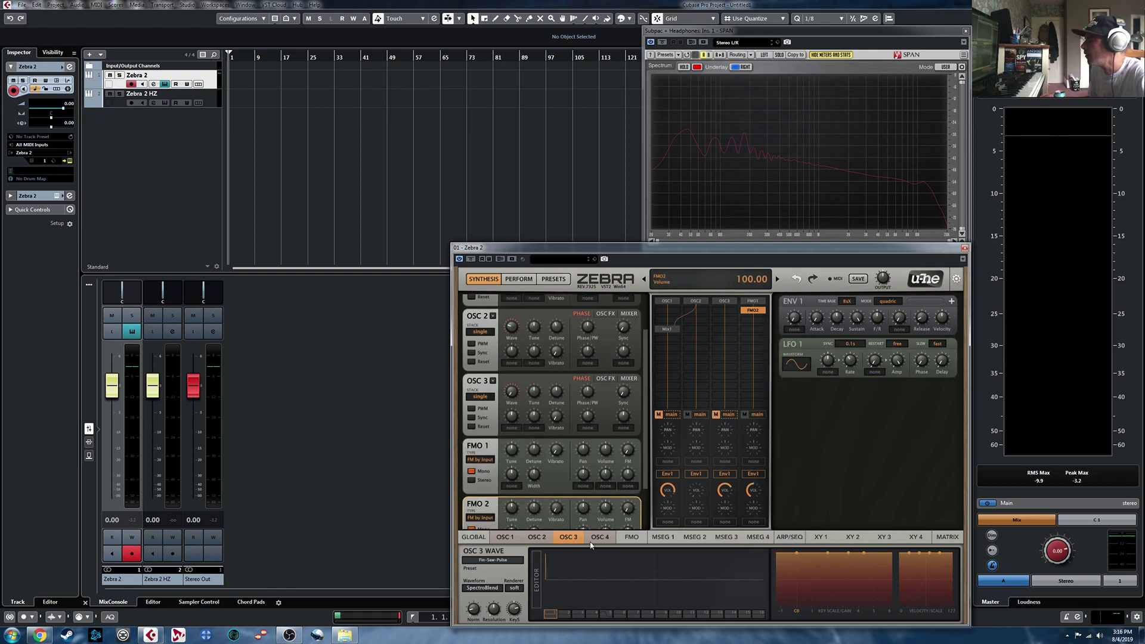
# Set the FMO 1 generator to quadric sine and raise FMO 2's FM depth
pyautogui.click(641, 538)
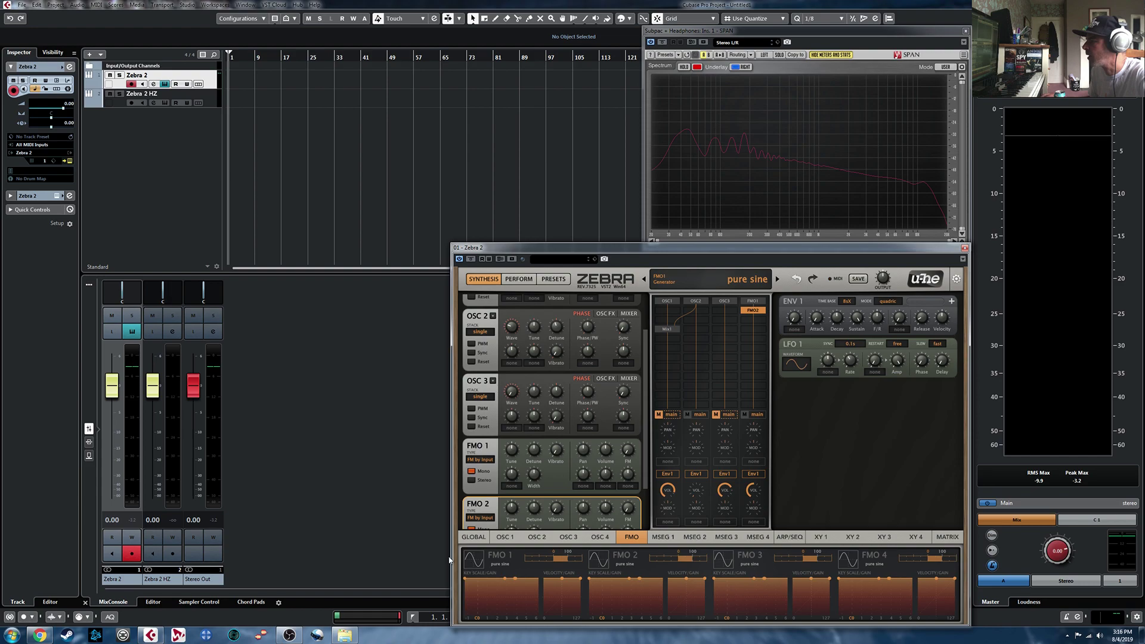
pyautogui.click(478, 559)
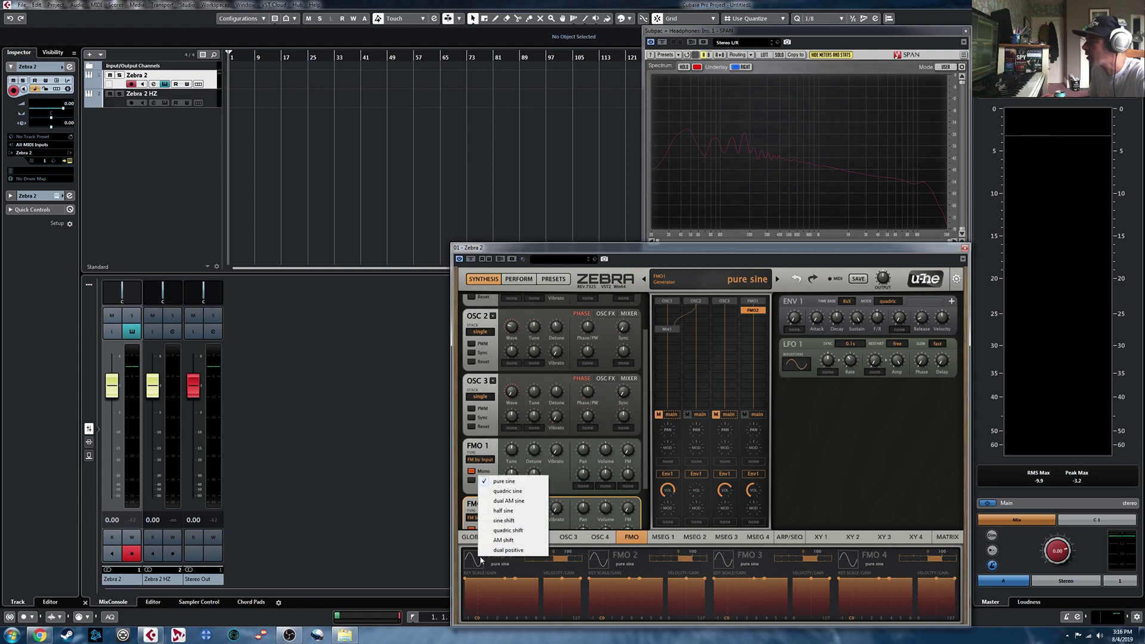
pyautogui.click(509, 491)
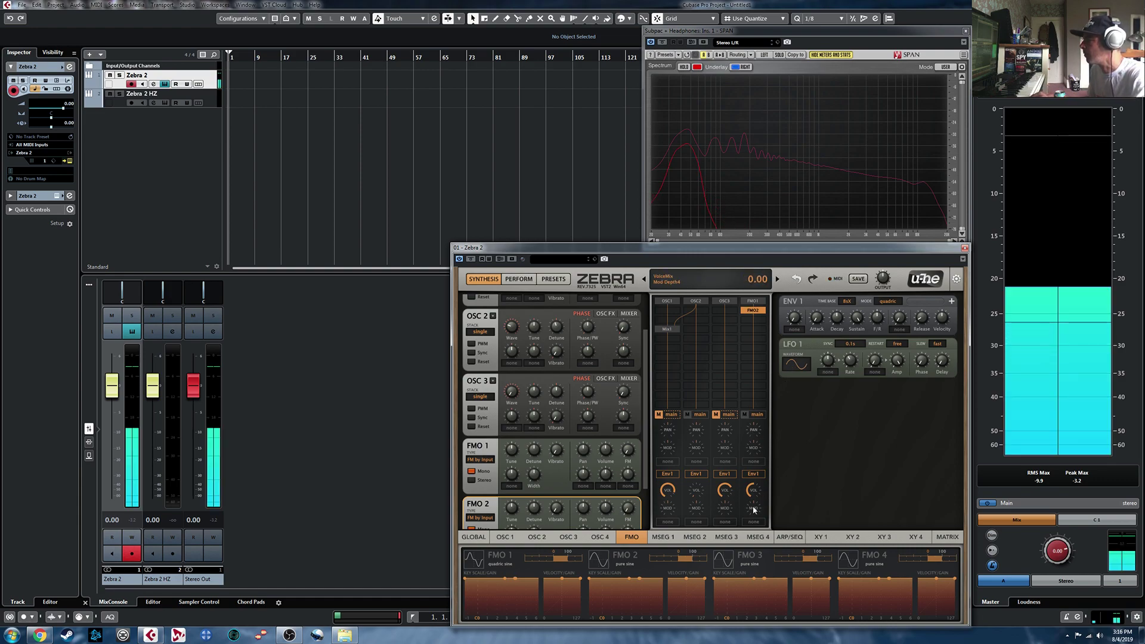
pyautogui.moveTo(629, 507); pyautogui.dragTo(639, 426)
# Set the FMO 1 generator to pure sine and readjust FMO 2's FM depth
pyautogui.click(474, 559)
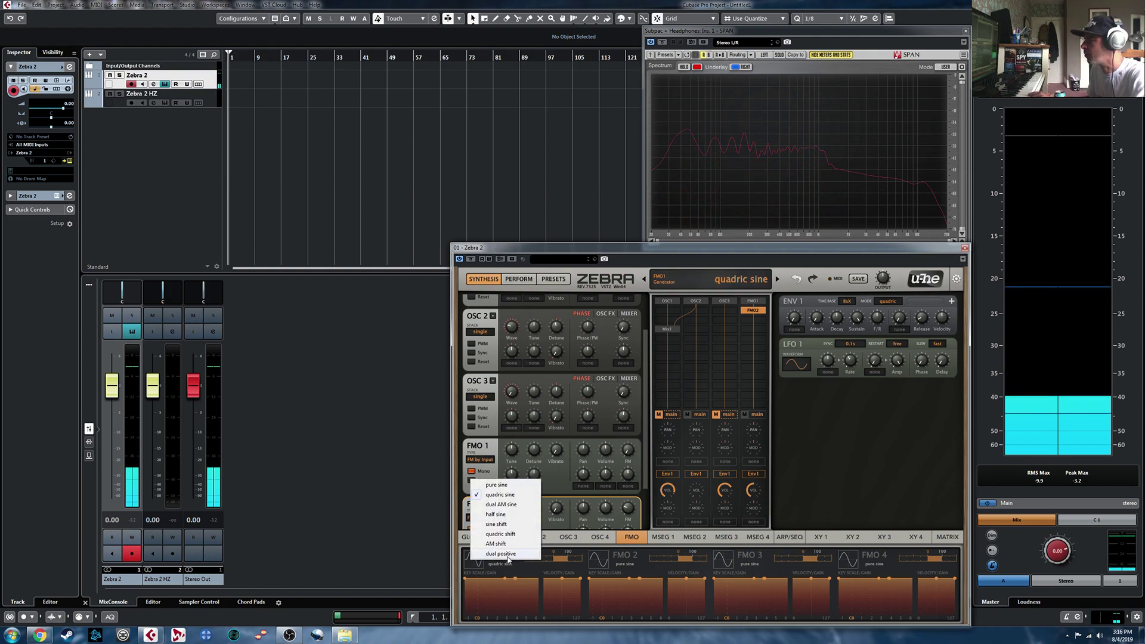
pyautogui.click(486, 482)
pyautogui.moveTo(625, 502)
pyautogui.mouseDown()
pyautogui.moveTo(630, 526)
pyautogui.moveTo(635, 440)
pyautogui.moveTo(636, 503)
pyautogui.mouseUp()
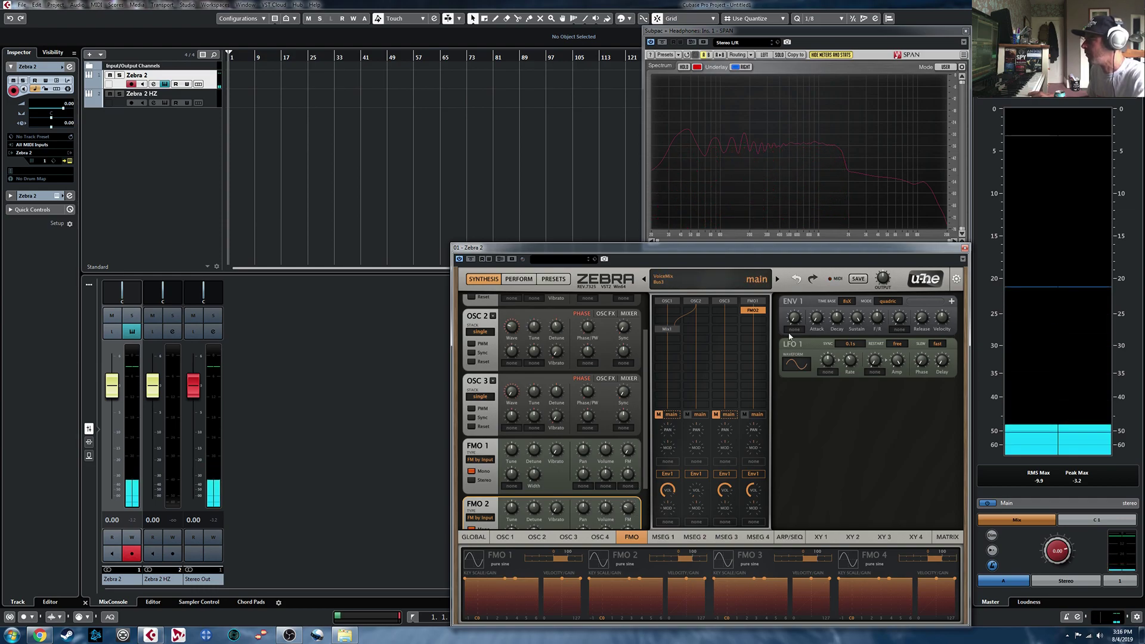
# Remove FMO2 from the fourth lane and set FMO 1 to FM self (+) with an FM depth of 34.00
pyautogui.rightClick(756, 310)
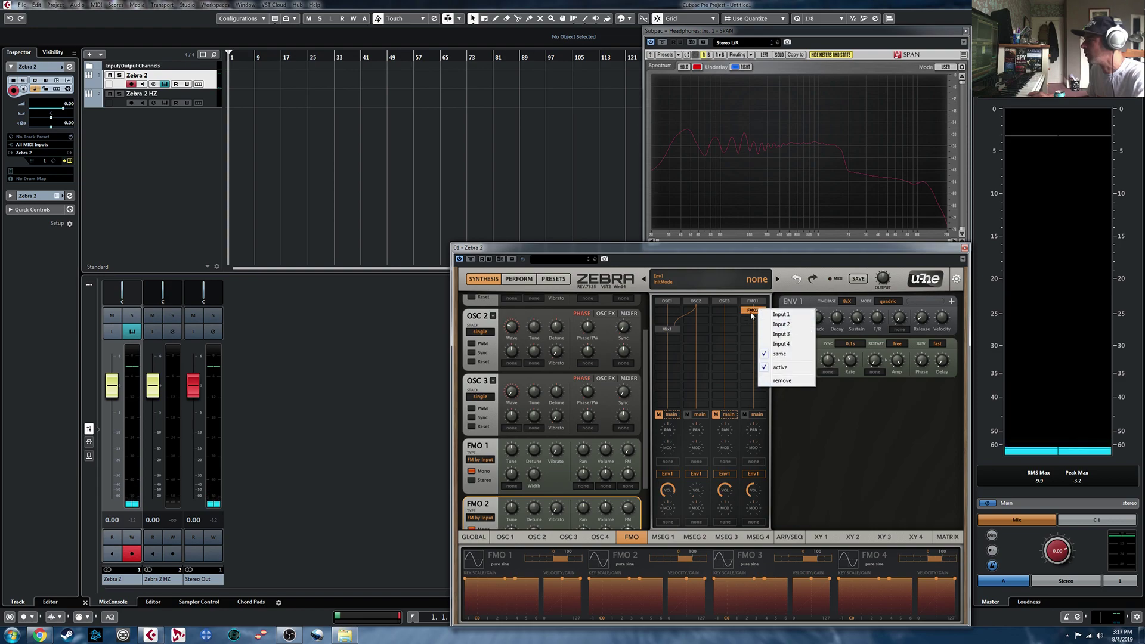
pyautogui.click(782, 382)
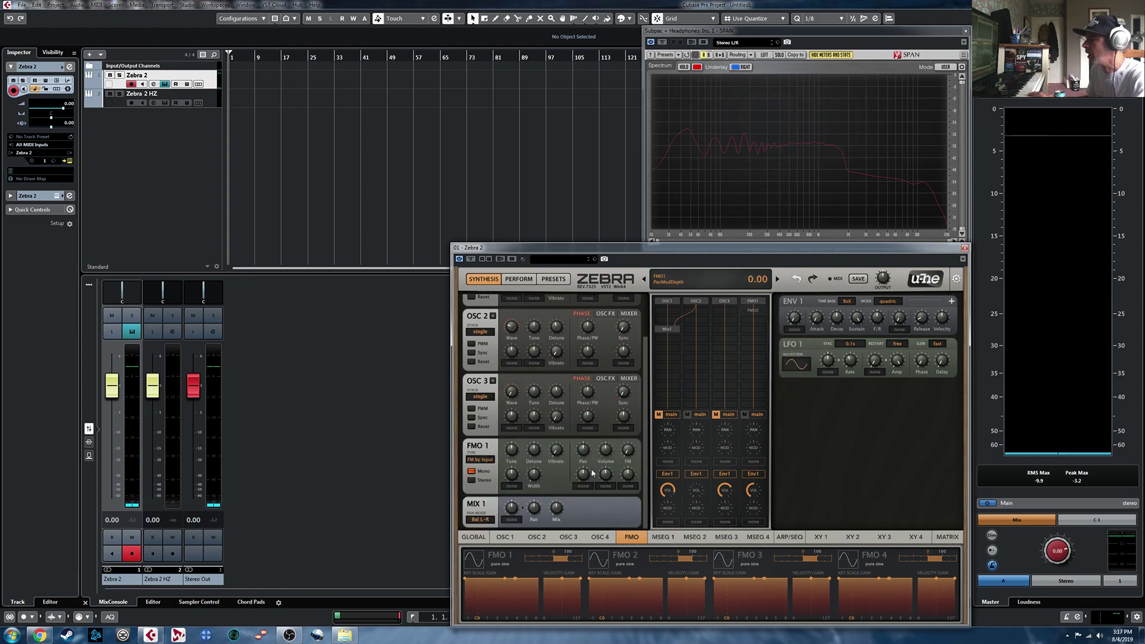
pyautogui.click(480, 459)
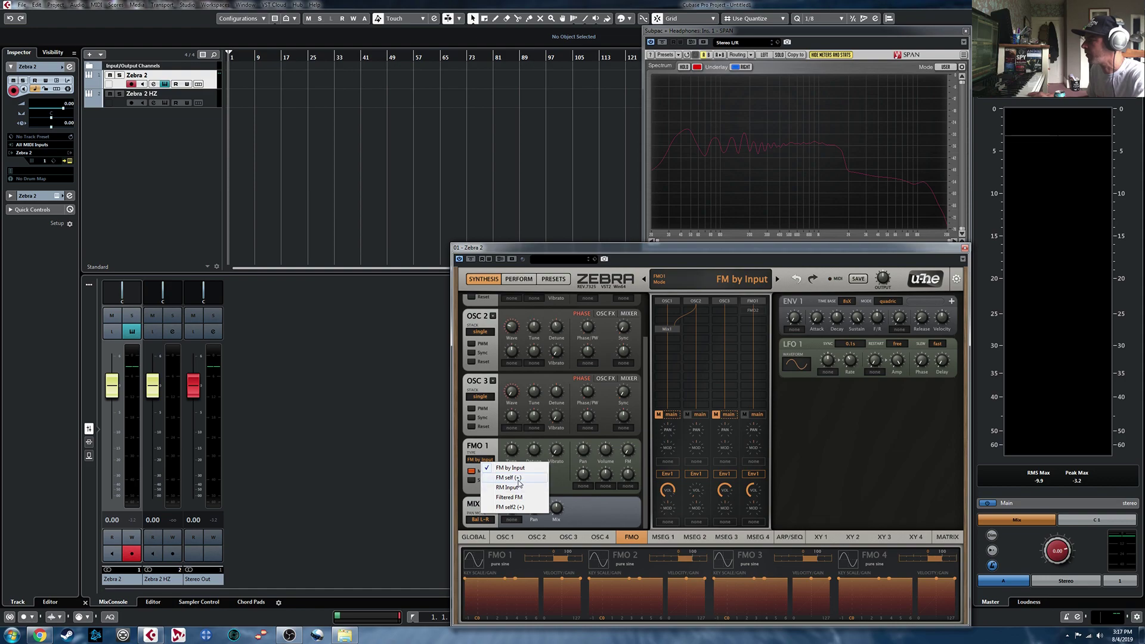
pyautogui.click(517, 479)
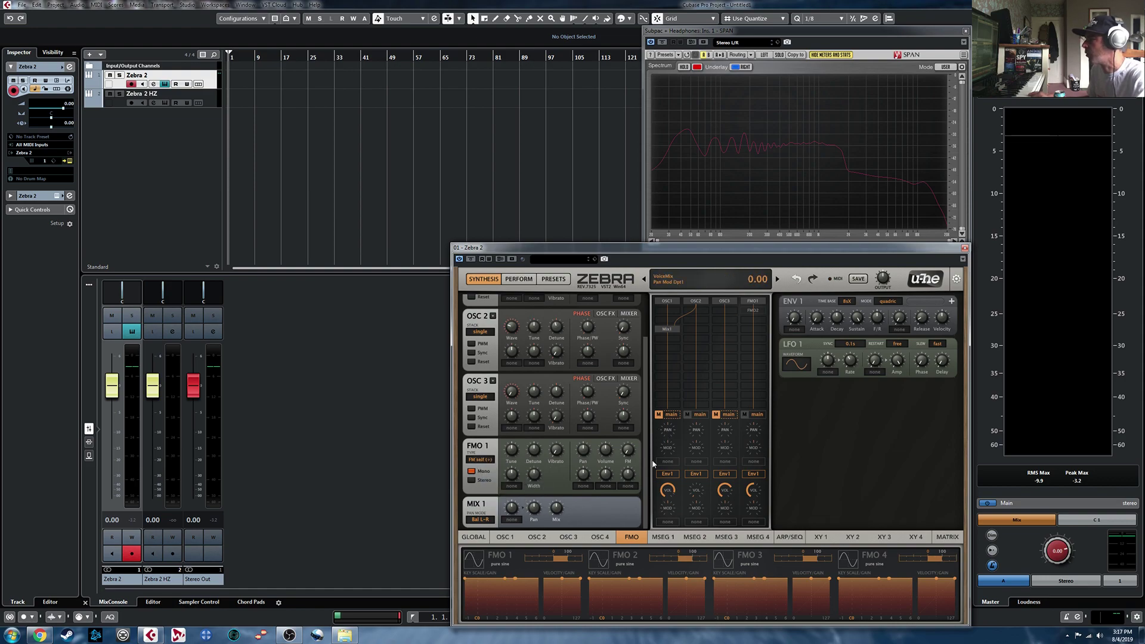
pyautogui.moveTo(626, 454); pyautogui.dragTo(631, 437)
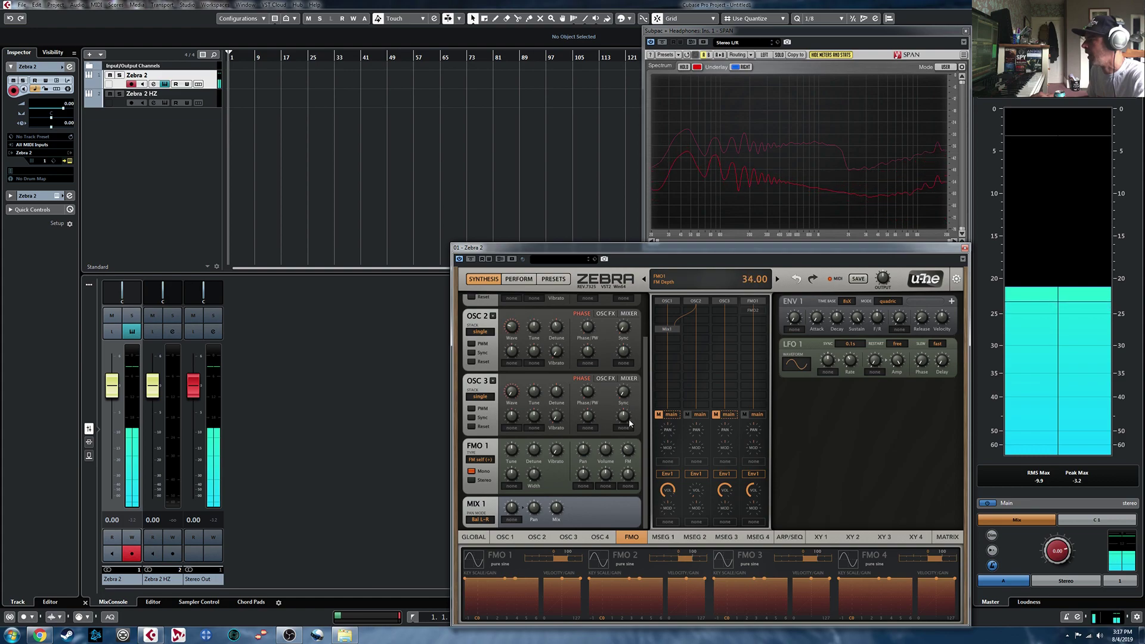
pyautogui.click(481, 460)
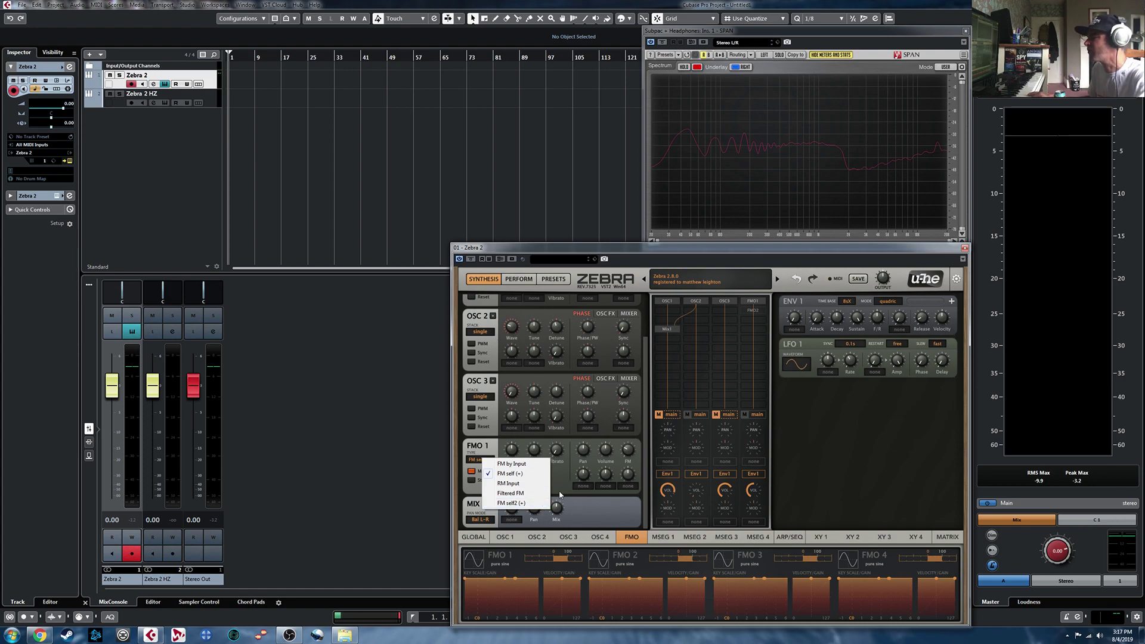
pyautogui.click(557, 474)
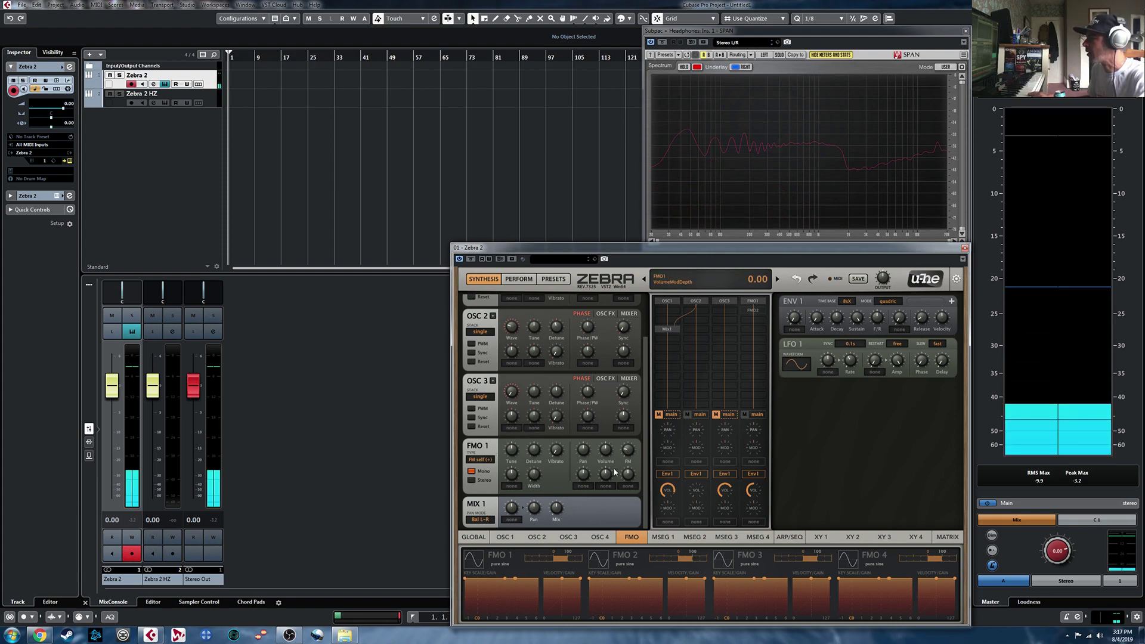
pyautogui.click(479, 462)
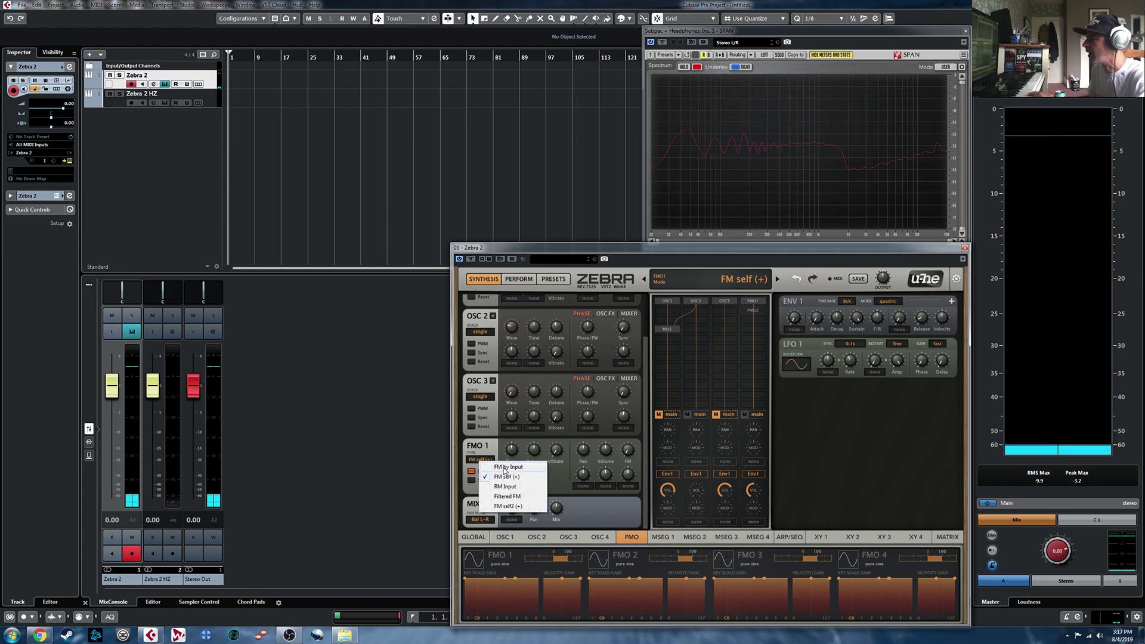
pyautogui.click(630, 448)
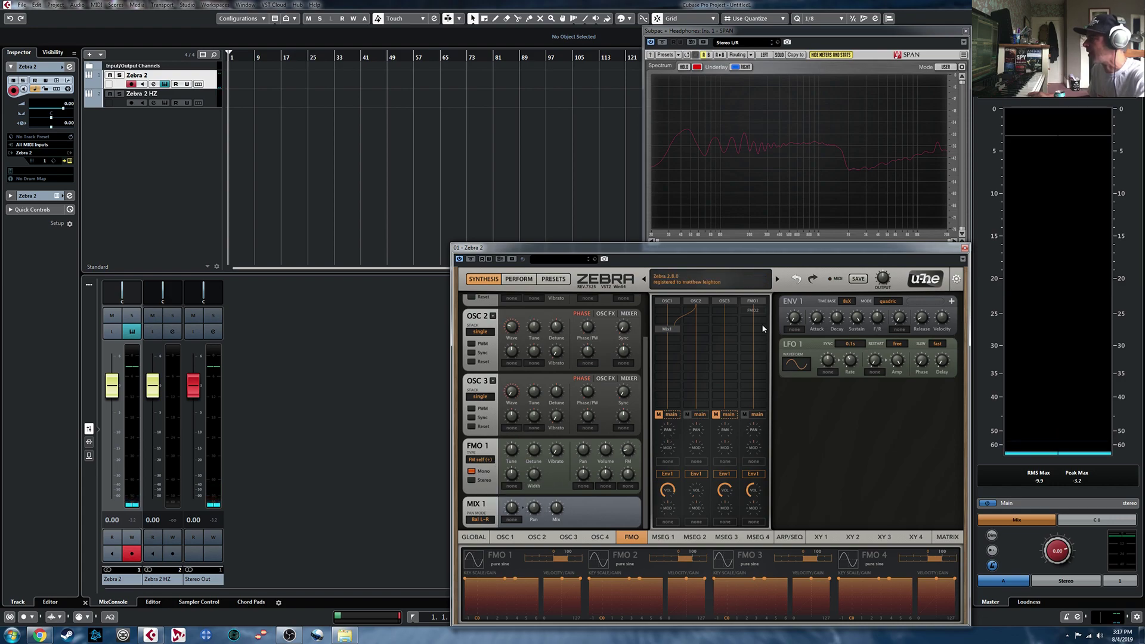
# Add FMO2 back beneath FMO1 in the grid's fourth lane
pyautogui.click(752, 310)
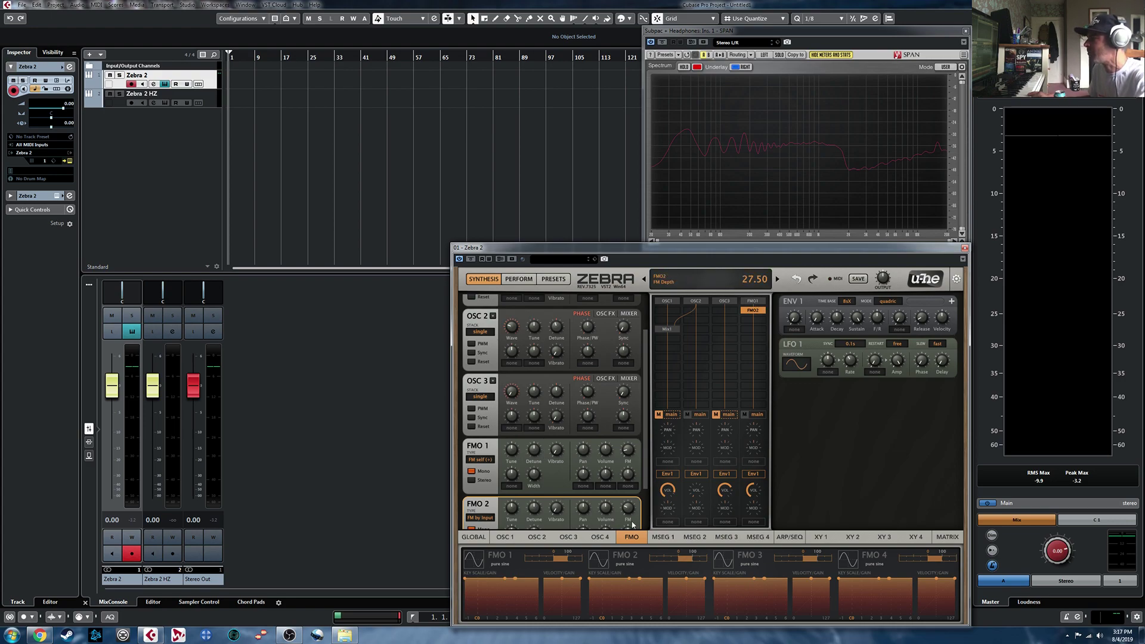
# Set the FMO 1 generator to quadric sine and readjust FMO 2's FM depth
pyautogui.click(478, 560)
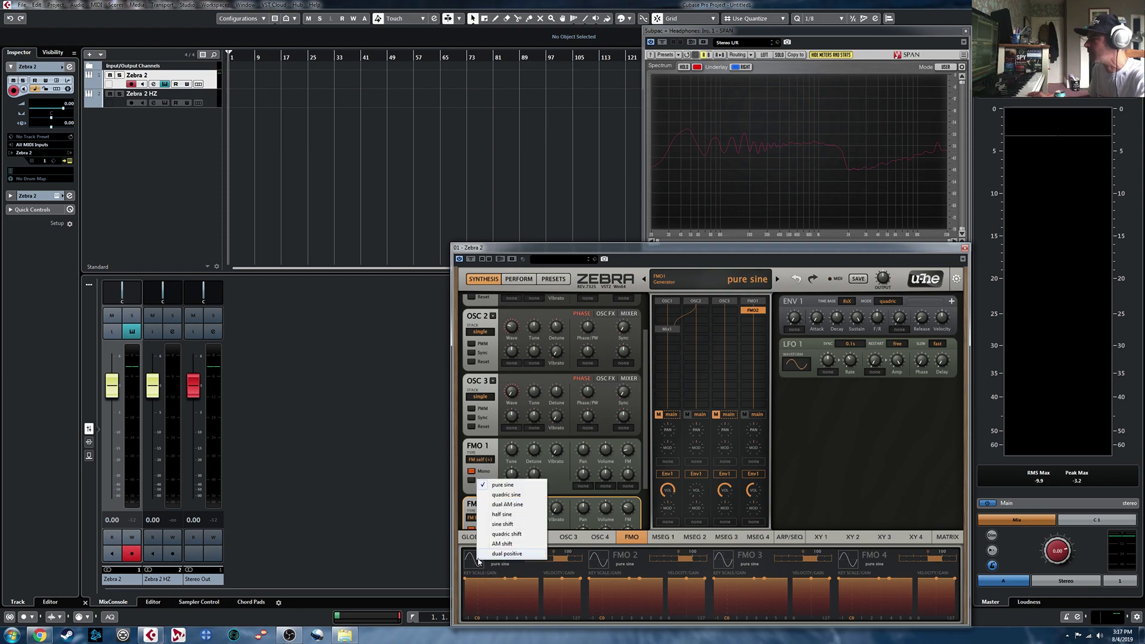
pyautogui.click(507, 495)
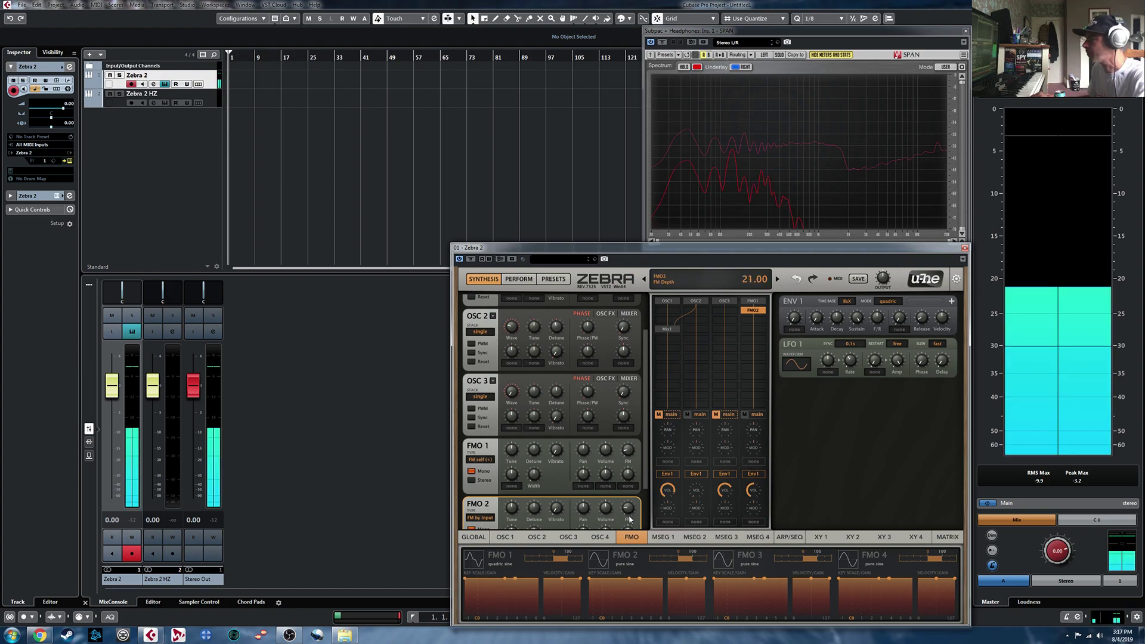
pyautogui.moveTo(629, 517); pyautogui.dragTo(631, 507)
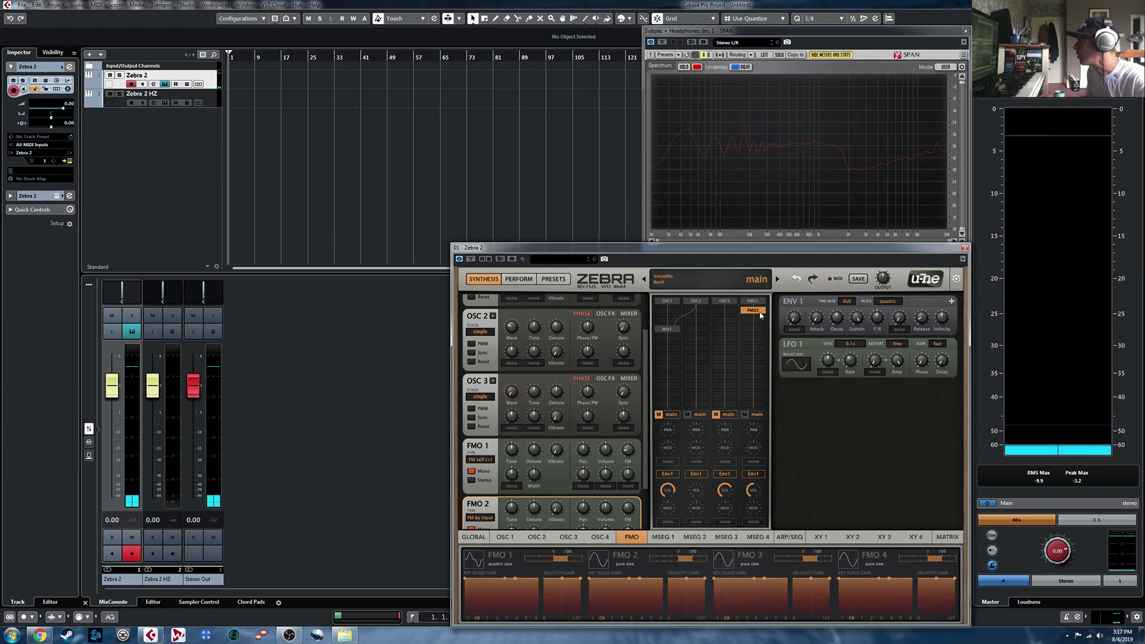
# Move FMO2 into the grid's third lane beneath OSC3 and remove FMO1 from the fourth lane
pyautogui.moveTo(759, 314); pyautogui.dragTo(738, 314)
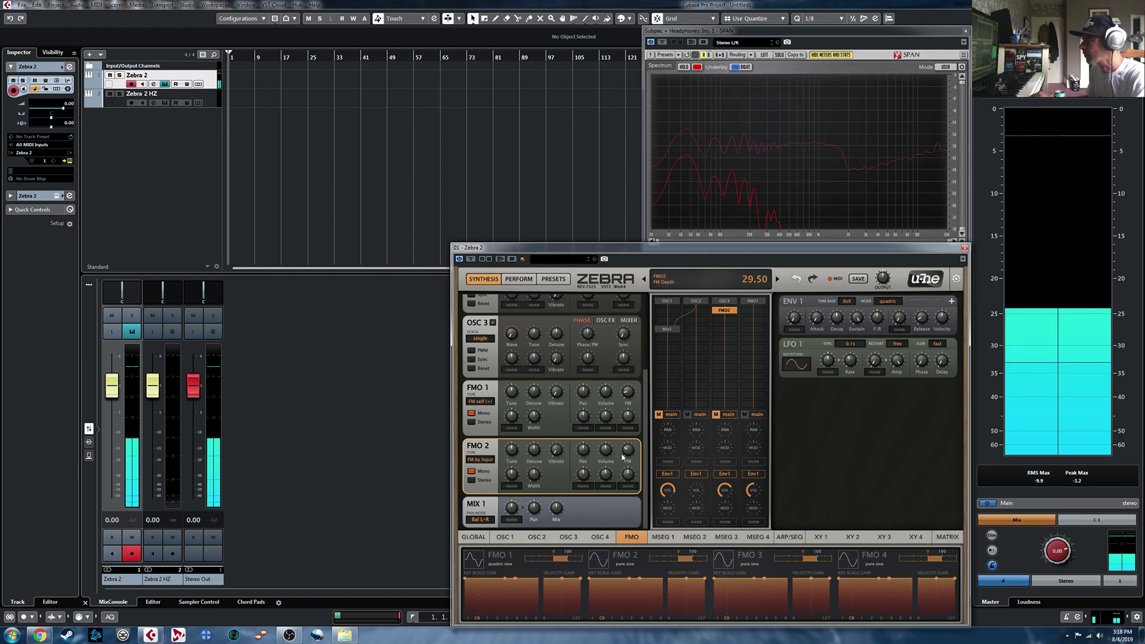
pyautogui.click(725, 302)
pyautogui.click(753, 301)
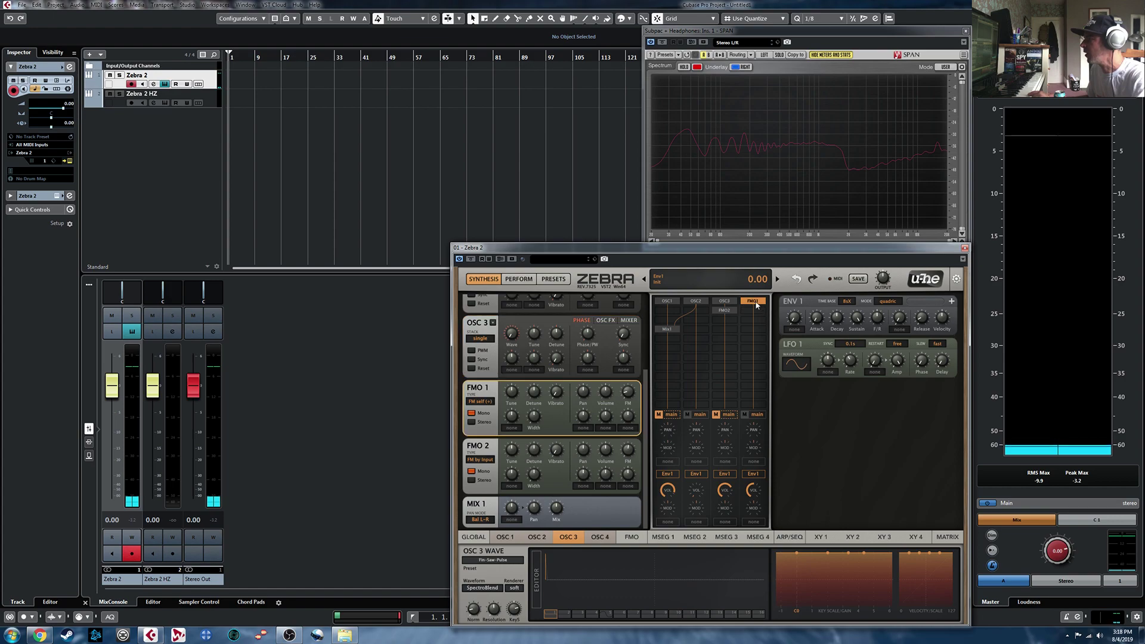
pyautogui.rightClick(757, 303)
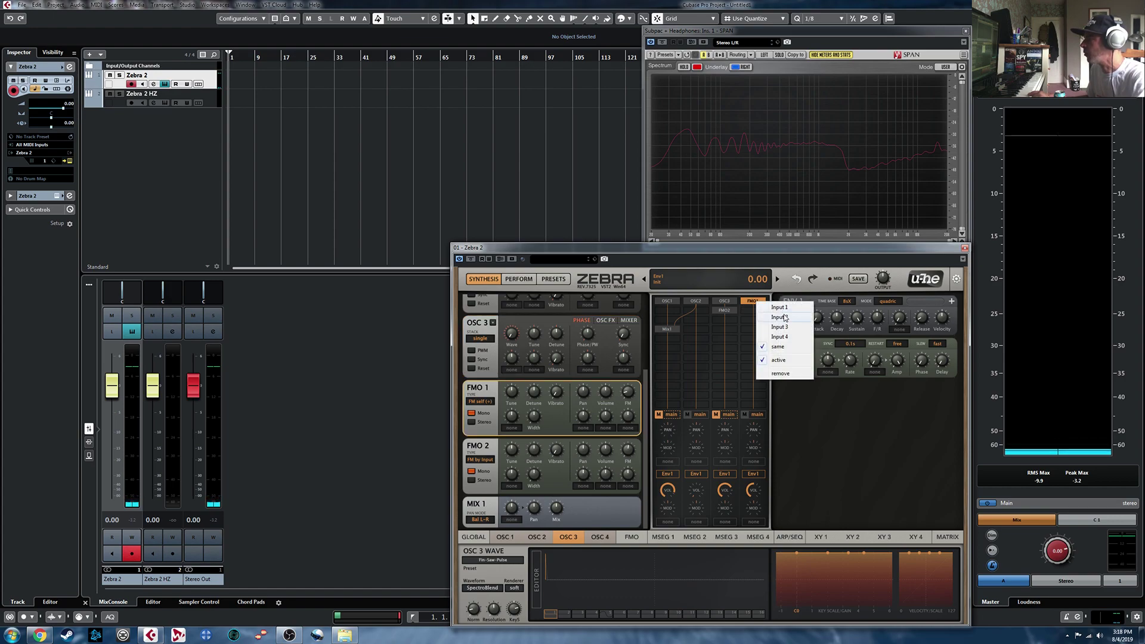
pyautogui.click(780, 373)
# Add OSC4 at the head of the grid's fourth lane
pyautogui.click(753, 302)
pyautogui.click(788, 313)
pyautogui.moveTo(724, 310); pyautogui.dragTo(760, 319)
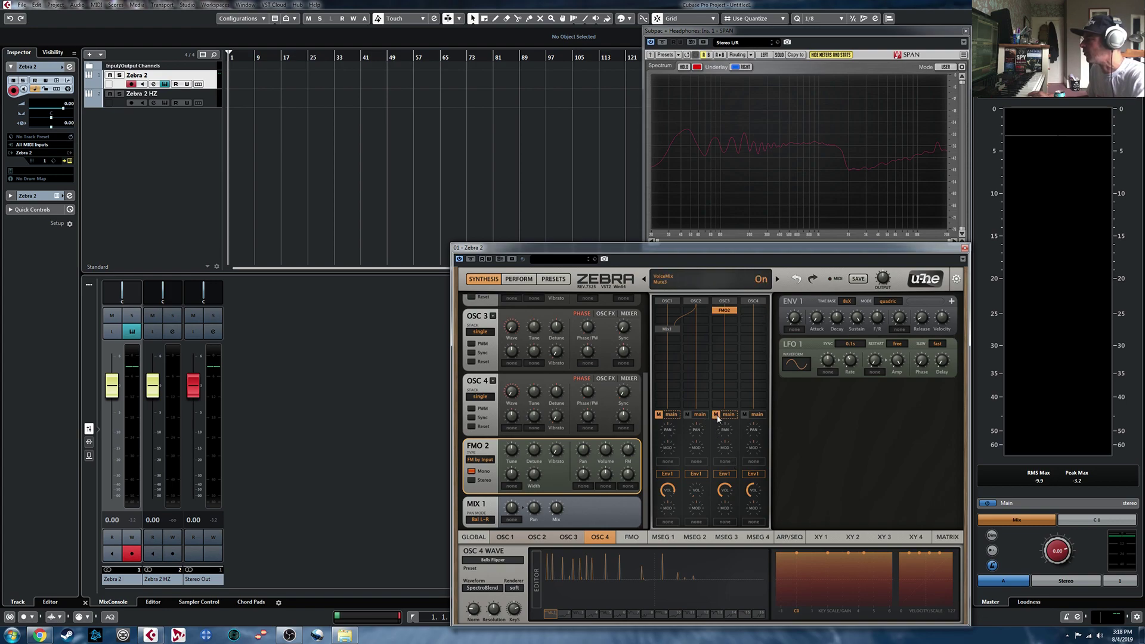
# Remove OSC4 from the fourth lane and adjust the FM depth of FMO 2 under OSC3
pyautogui.rightClick(757, 305)
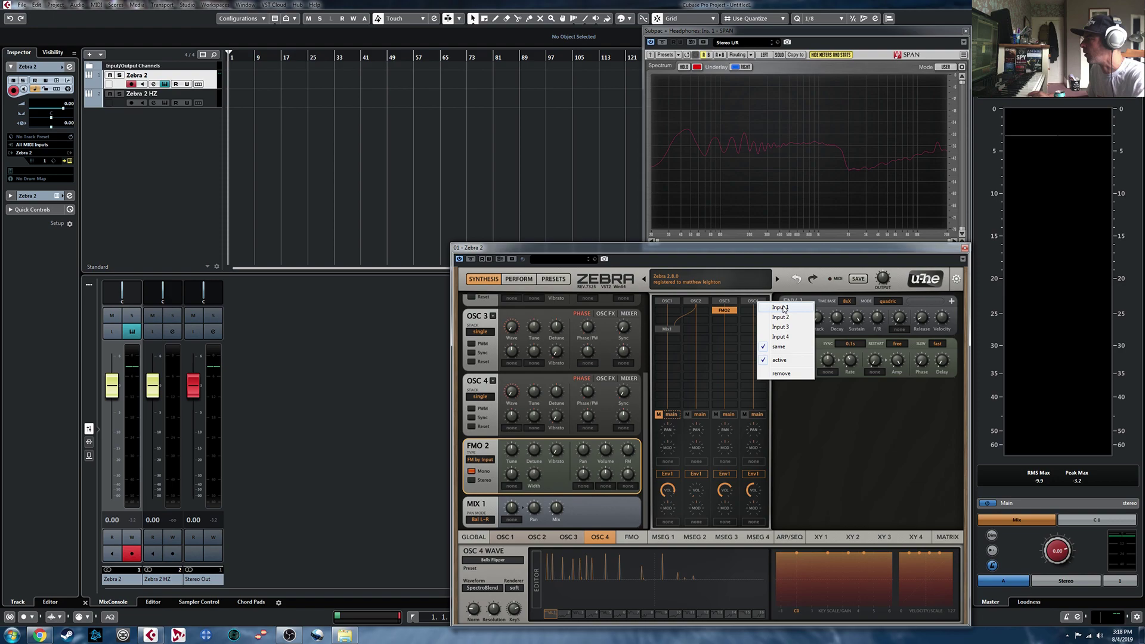
pyautogui.click(782, 374)
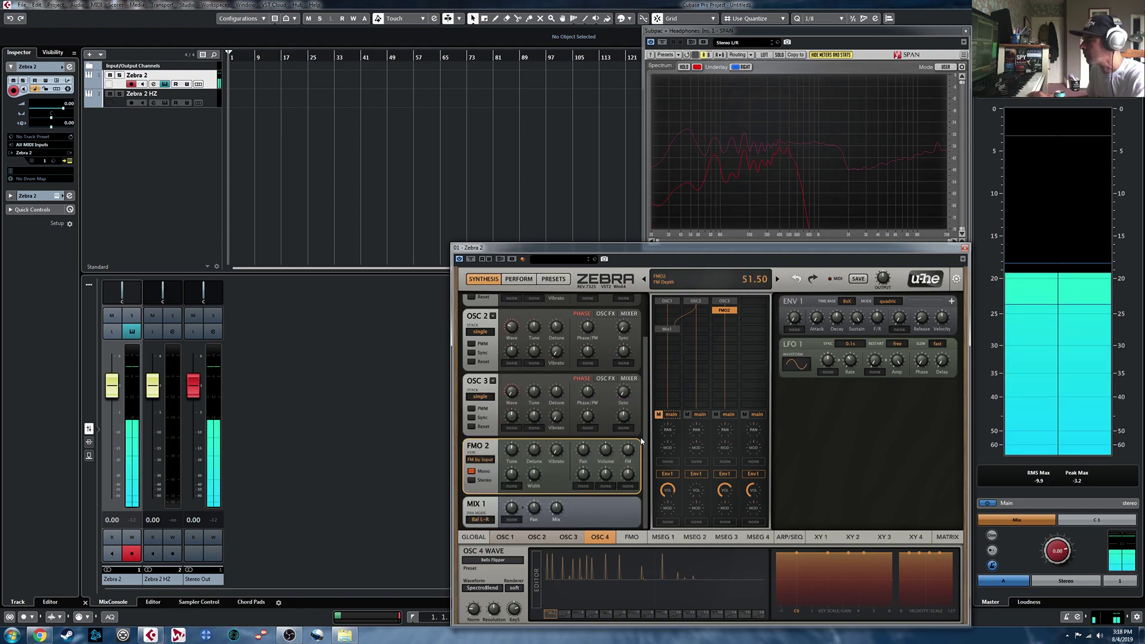
pyautogui.moveTo(628, 449)
pyautogui.mouseDown()
pyautogui.moveTo(633, 436)
pyautogui.moveTo(634, 453)
pyautogui.mouseUp()
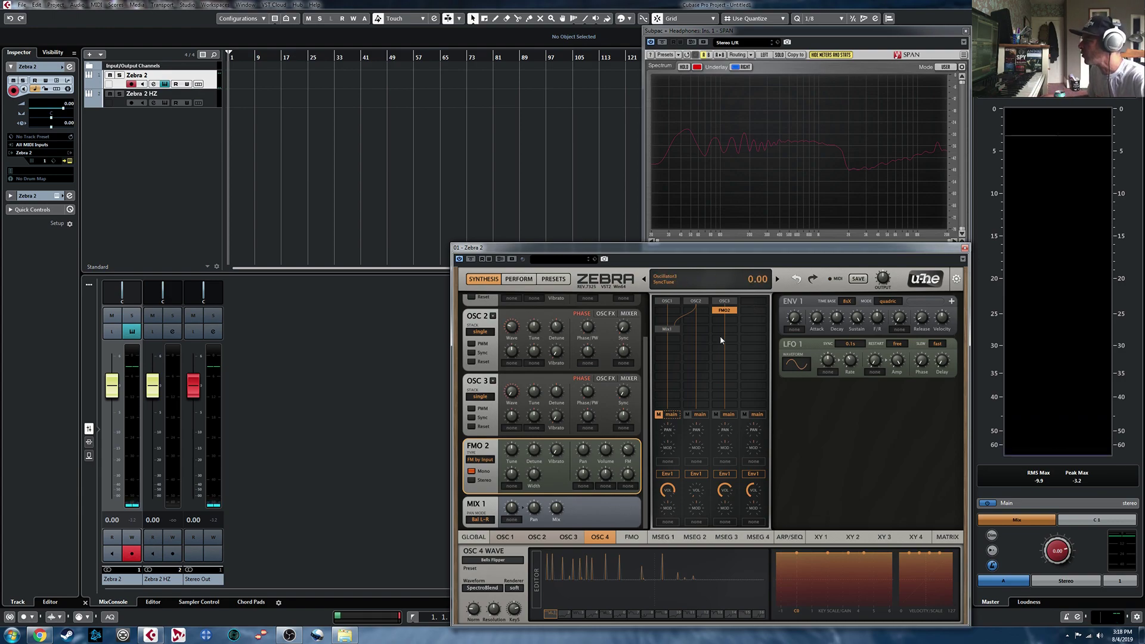
# Add Noise1 to the grid's fourth lane and look through its noise types, keeping White
pyautogui.click(758, 303)
pyautogui.click(782, 316)
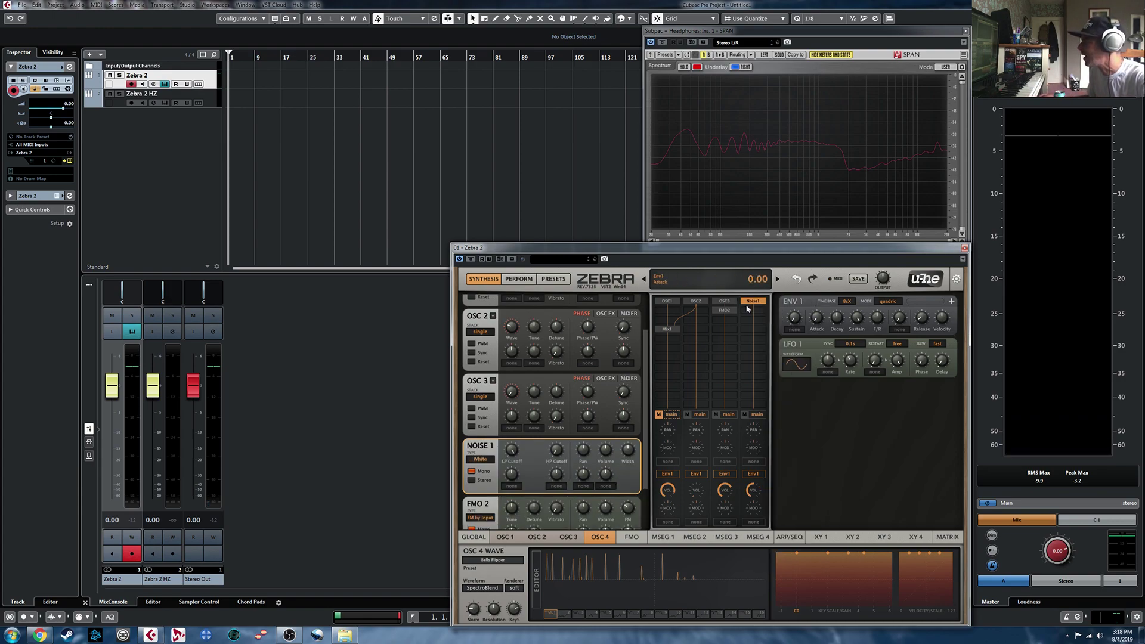
pyautogui.click(480, 459)
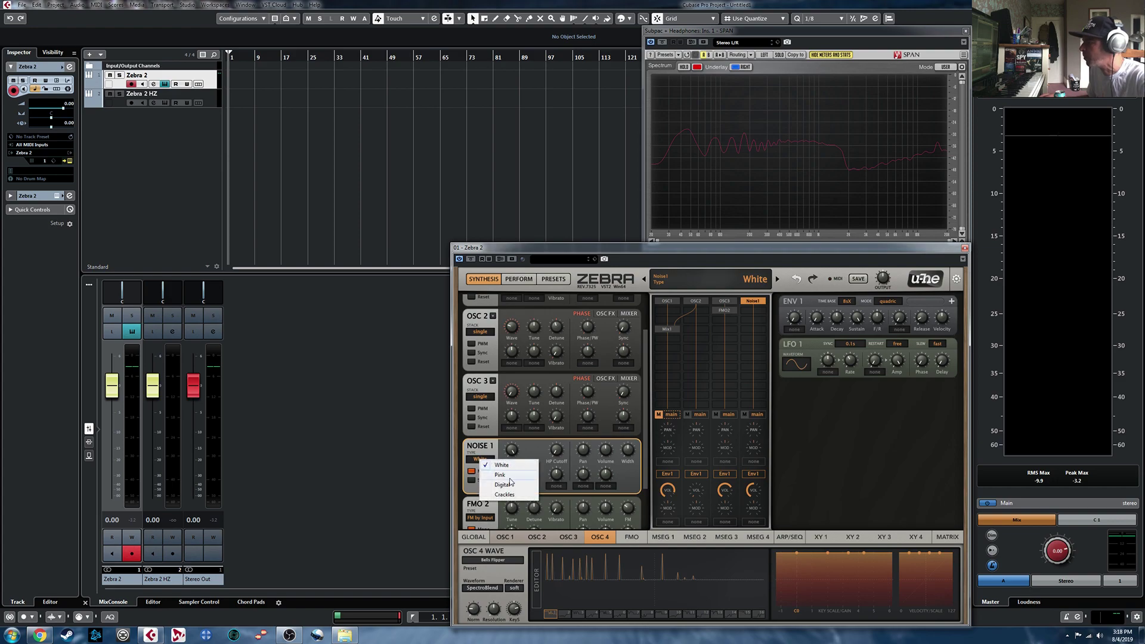
pyautogui.click(528, 453)
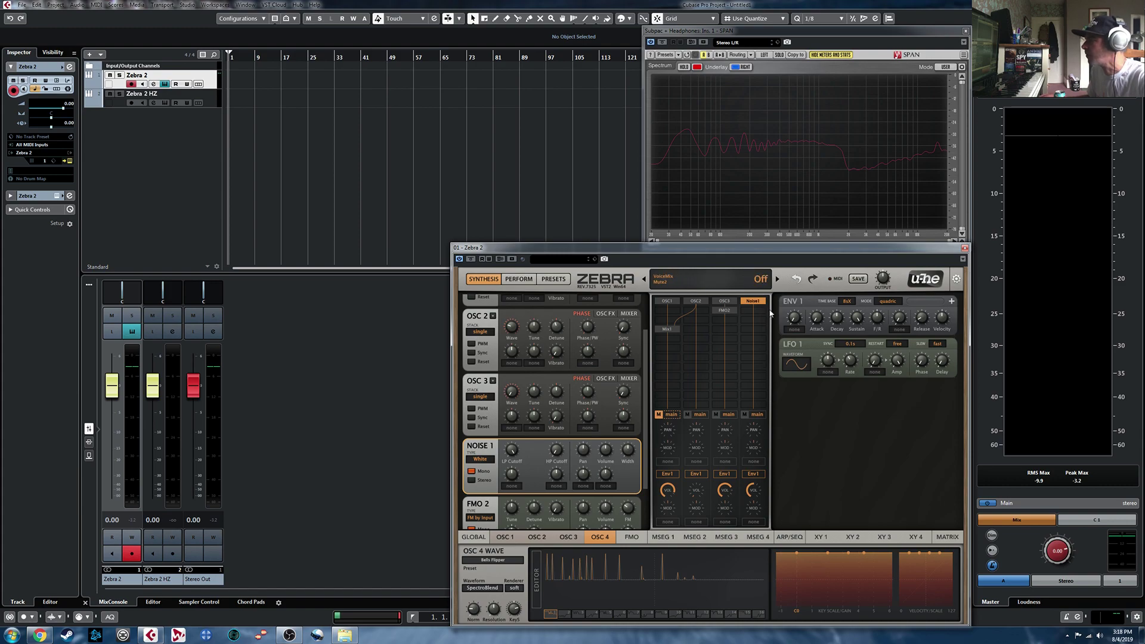
# Remove Noise1 from the grid's fourth lane and FMO2 from the third lane
pyautogui.rightClick(758, 303)
pyautogui.click(783, 374)
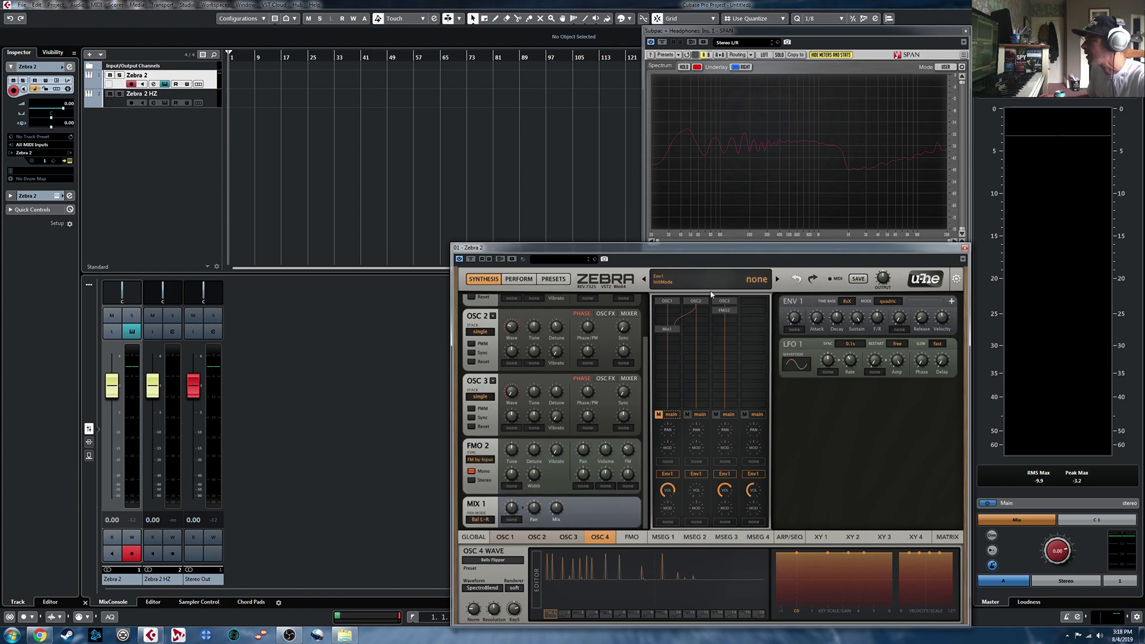
pyautogui.rightClick(724, 310)
pyautogui.click(749, 380)
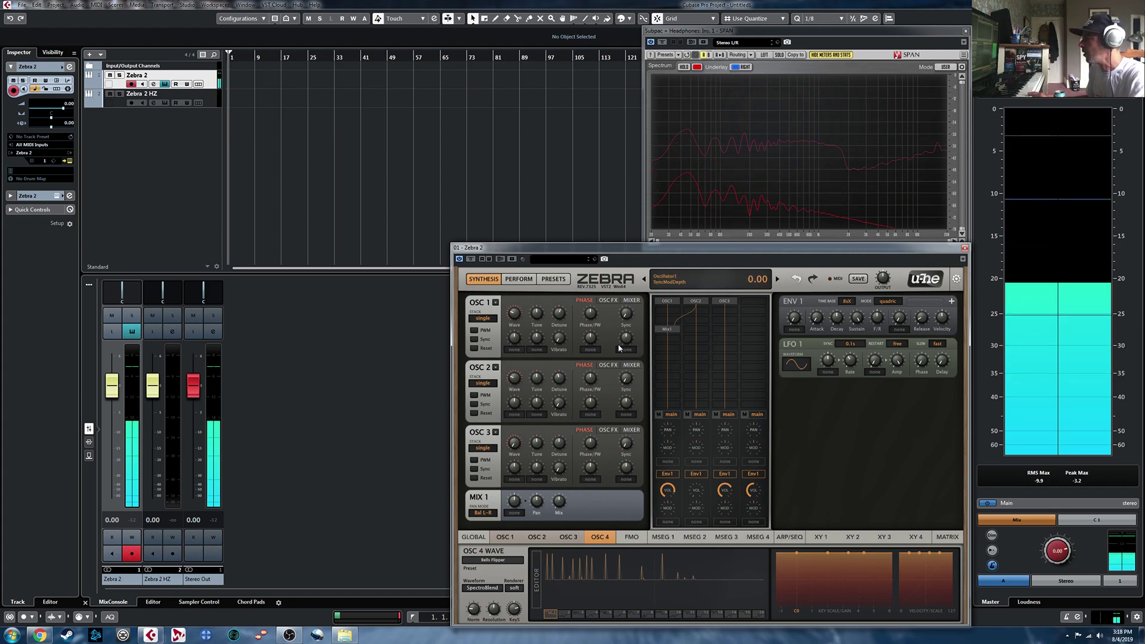
# Add Mix2 below Mix1 in the grid's first lane and set its side chain to SideChain 3
pyautogui.click(671, 356)
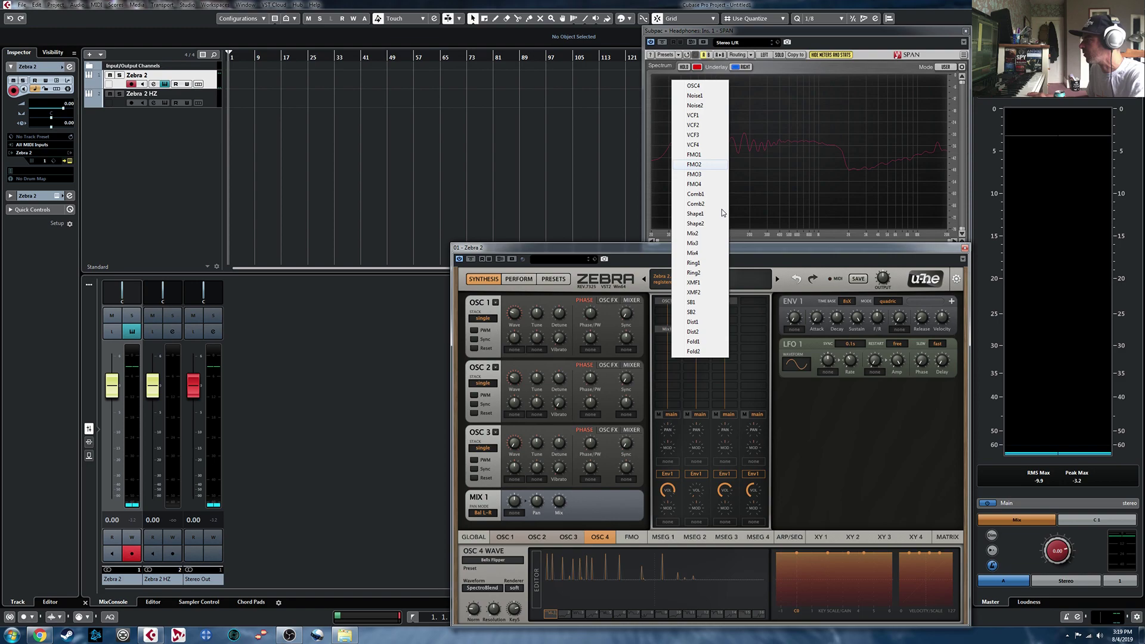
pyautogui.click(754, 340)
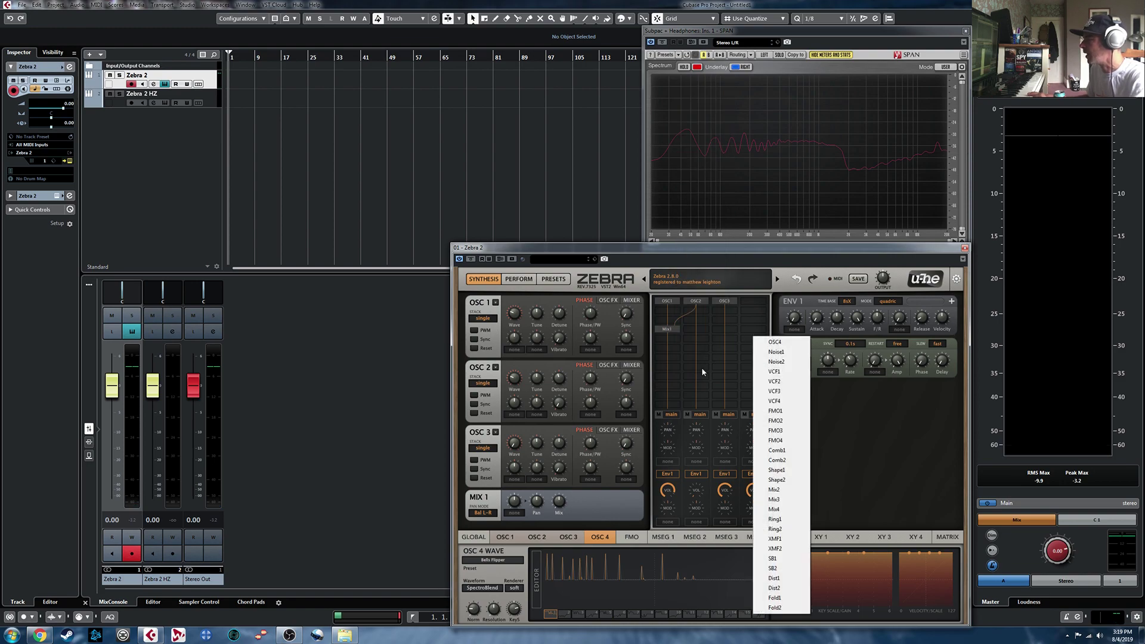
pyautogui.click(666, 351)
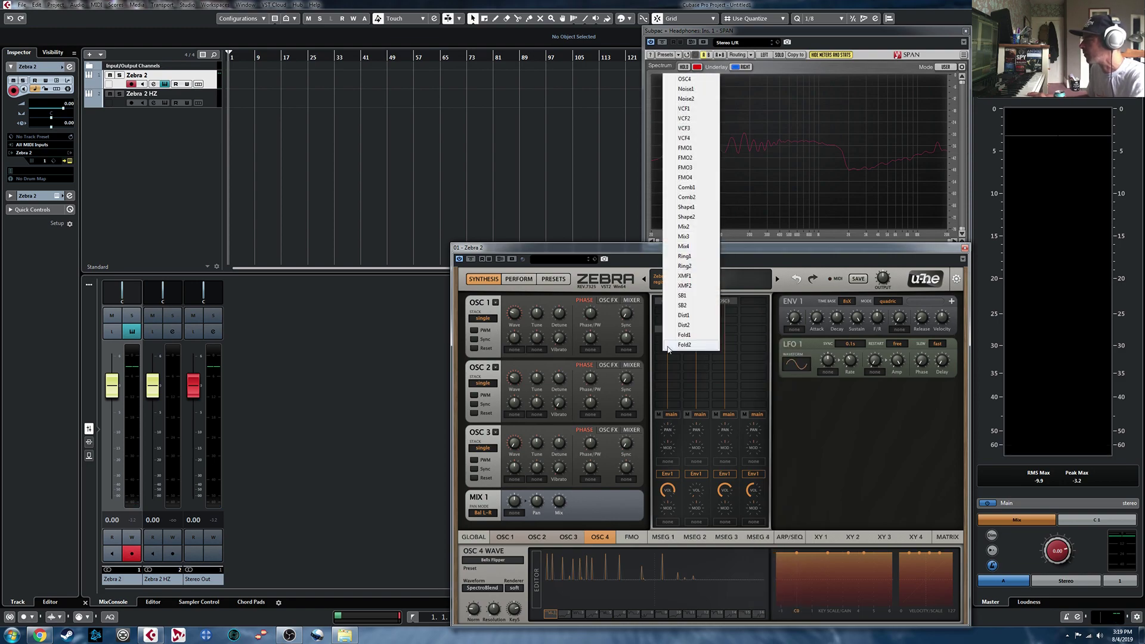
pyautogui.click(684, 228)
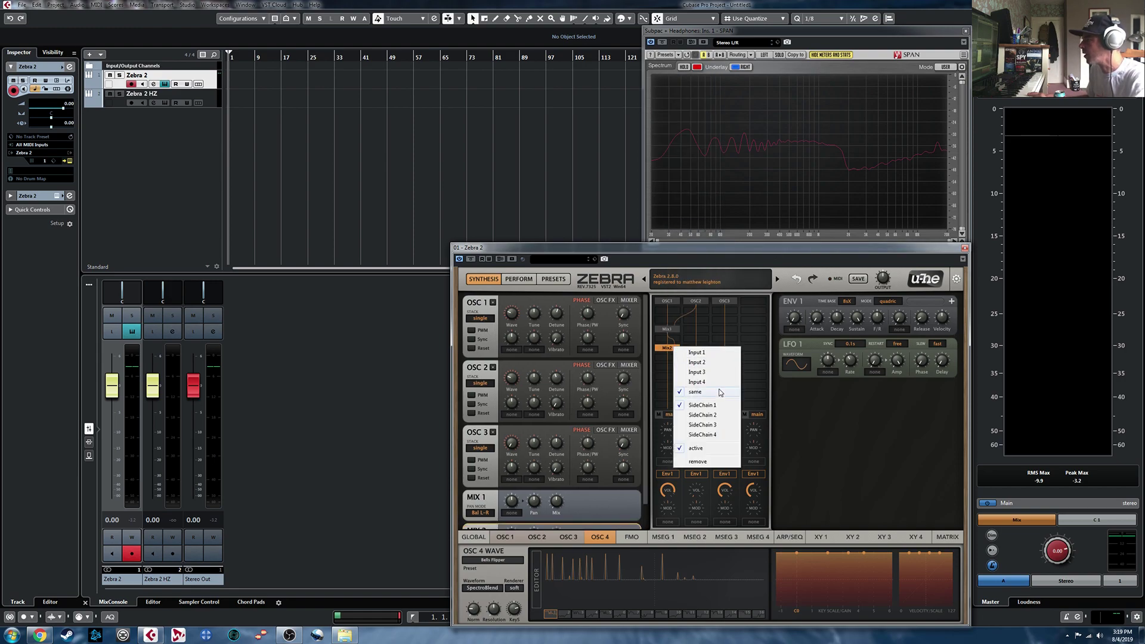
pyautogui.click(711, 426)
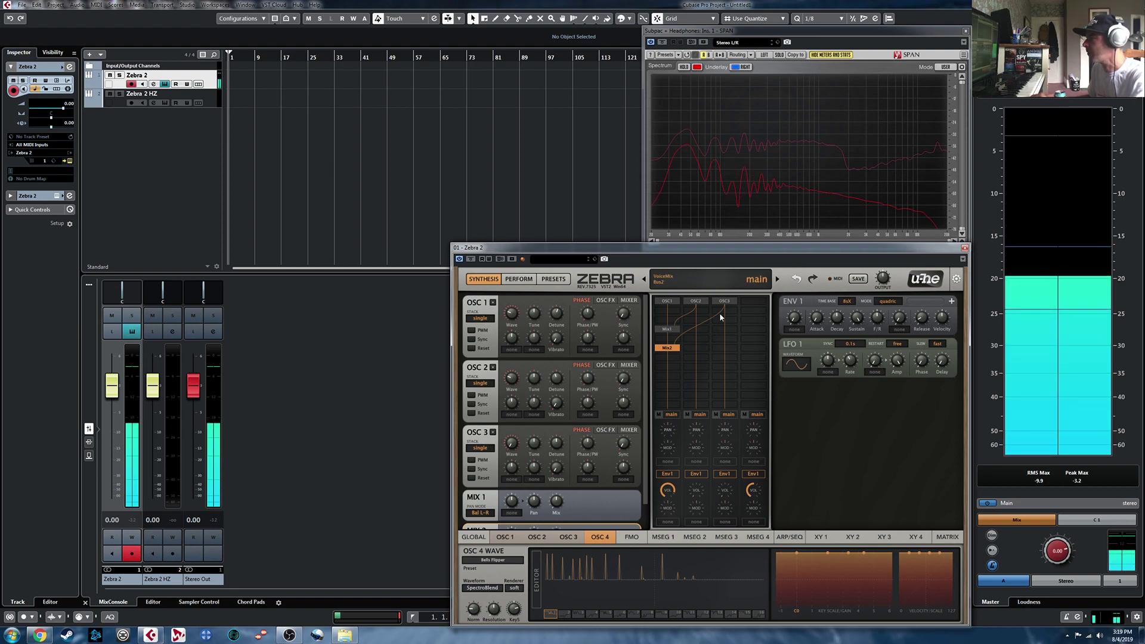
# Add Dist1 beneath Mix2 in the first lane and deactivate Mix2
pyautogui.click(672, 359)
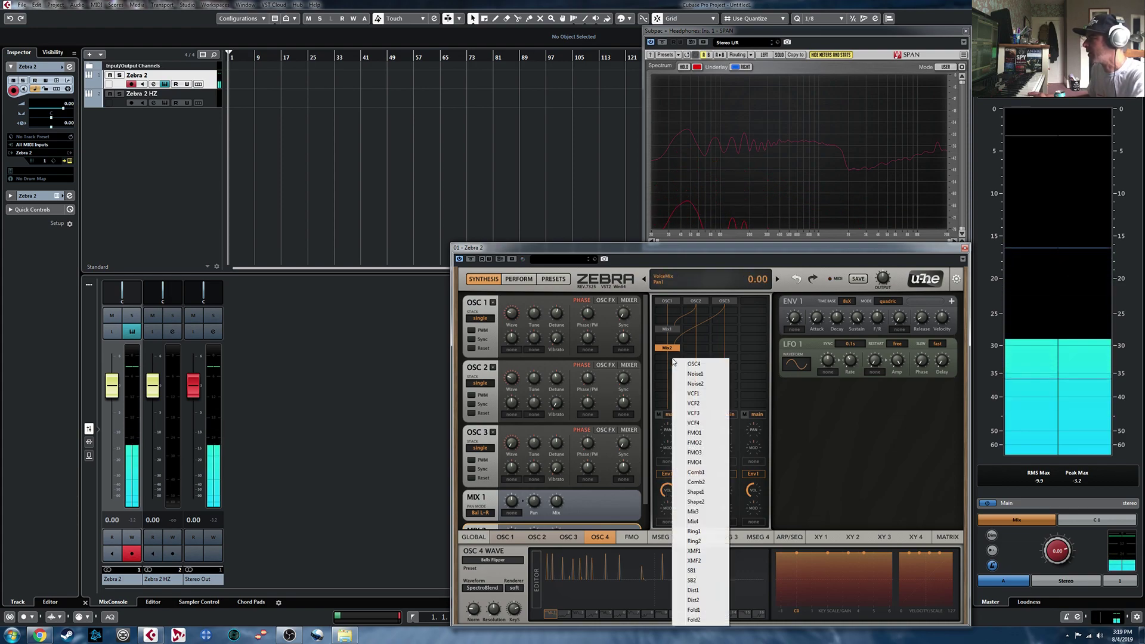
pyautogui.click(703, 592)
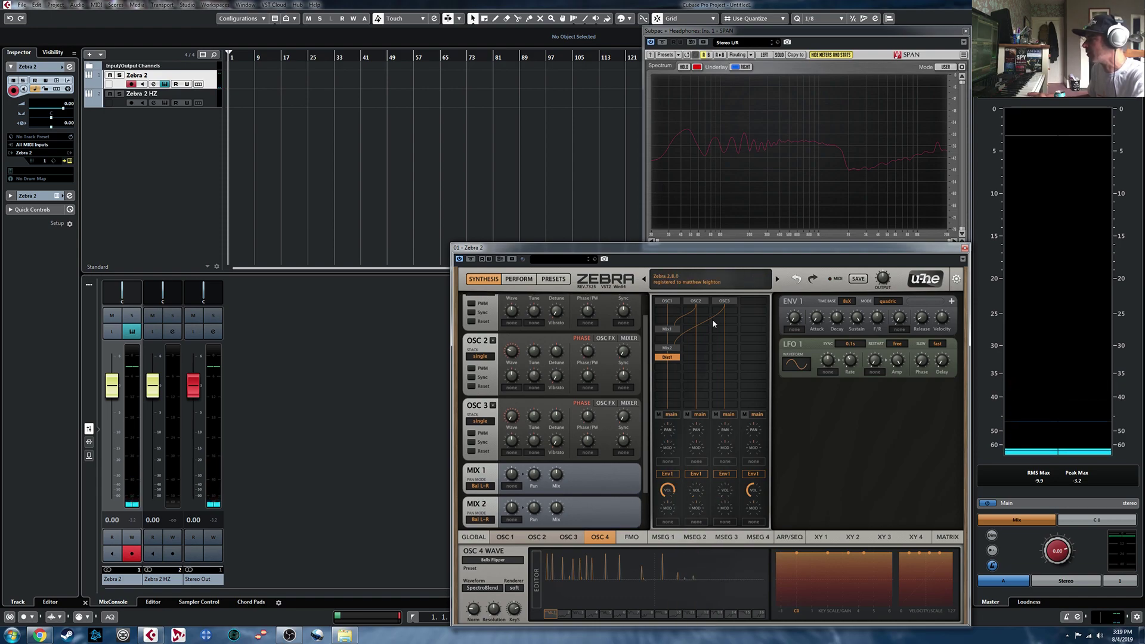
pyautogui.click(669, 350)
pyautogui.click(669, 352)
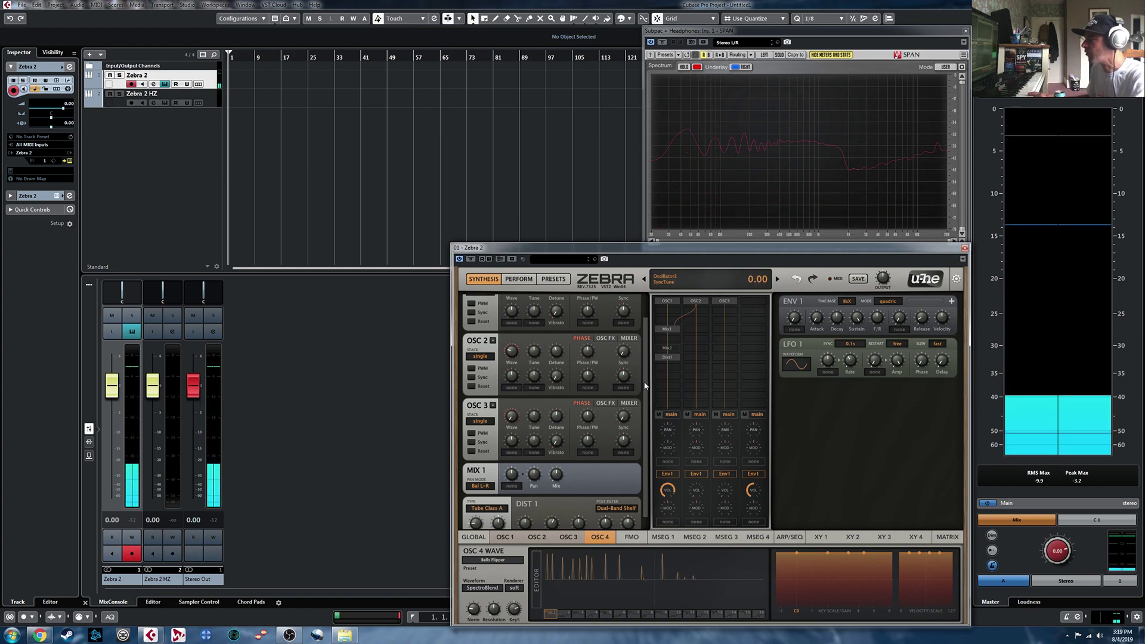
pyautogui.scroll(2, 546, 310)
pyautogui.moveTo(646, 316); pyautogui.dragTo(643, 385)
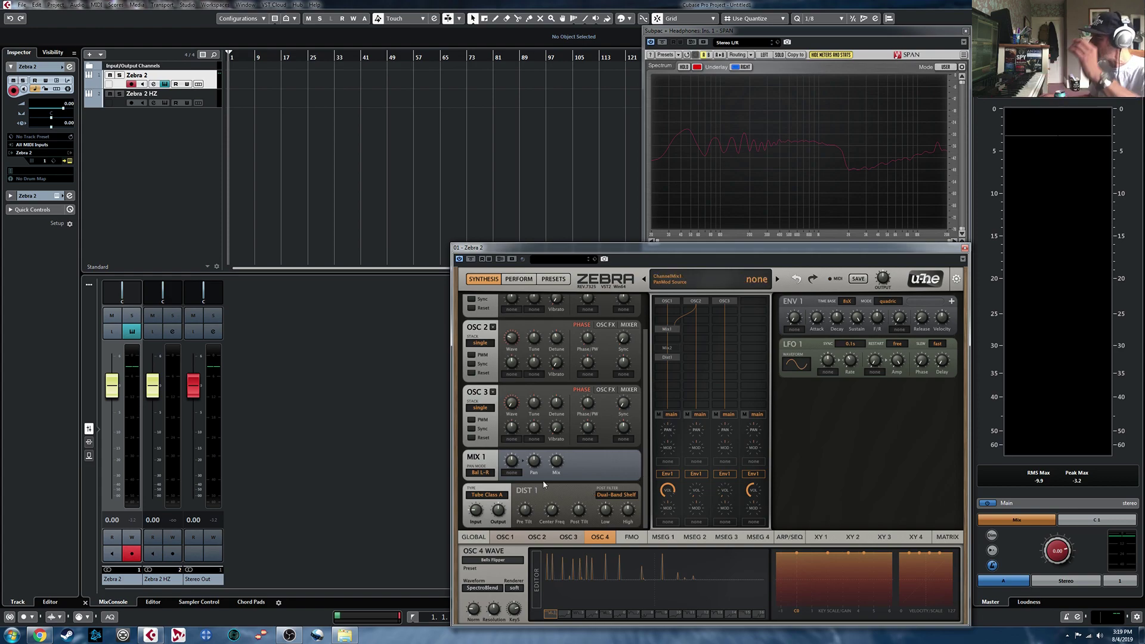
# Add VCF1 beneath Dist1 in the first lane and look through Dist 1's distortion types, keeping Tube Class A
pyautogui.click(671, 363)
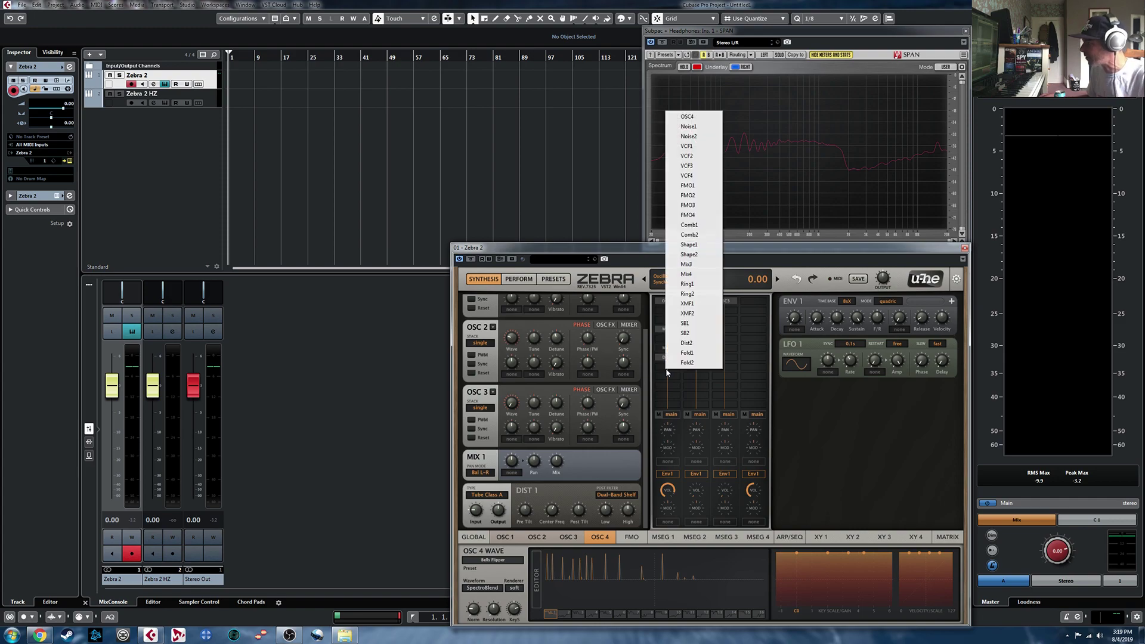
pyautogui.click(692, 146)
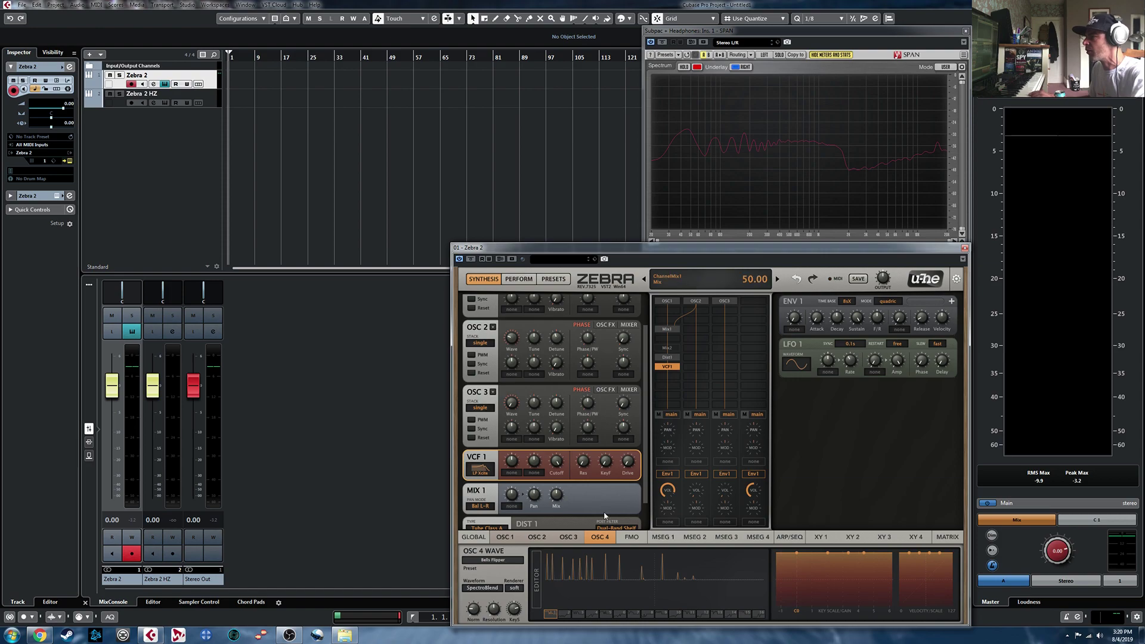
pyautogui.scroll(-2, 642, 417)
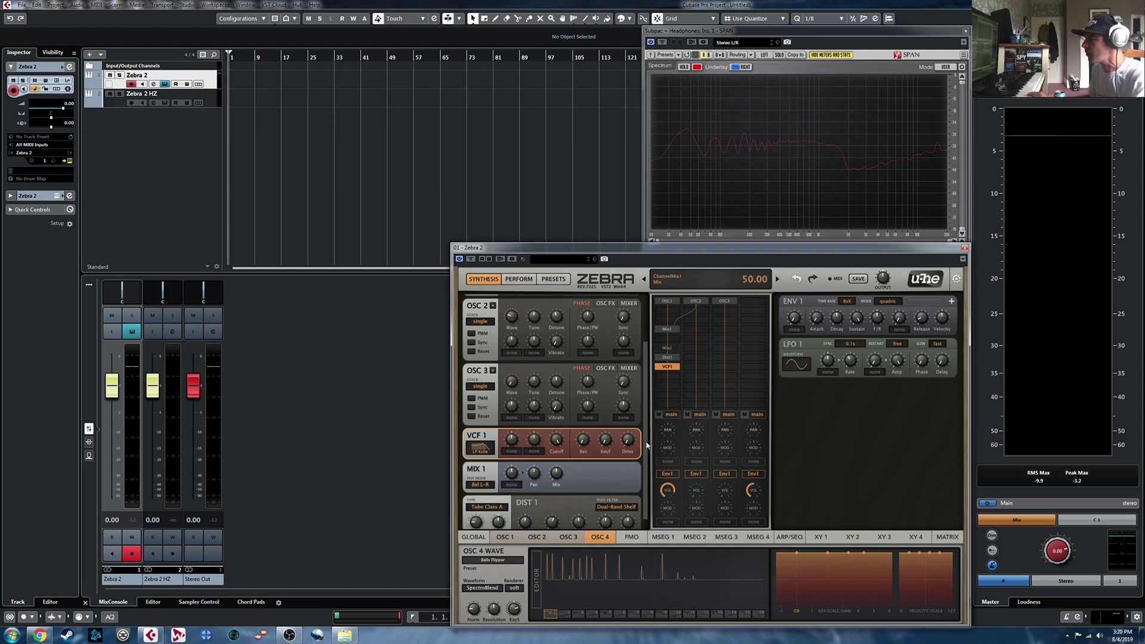
pyautogui.click(495, 501)
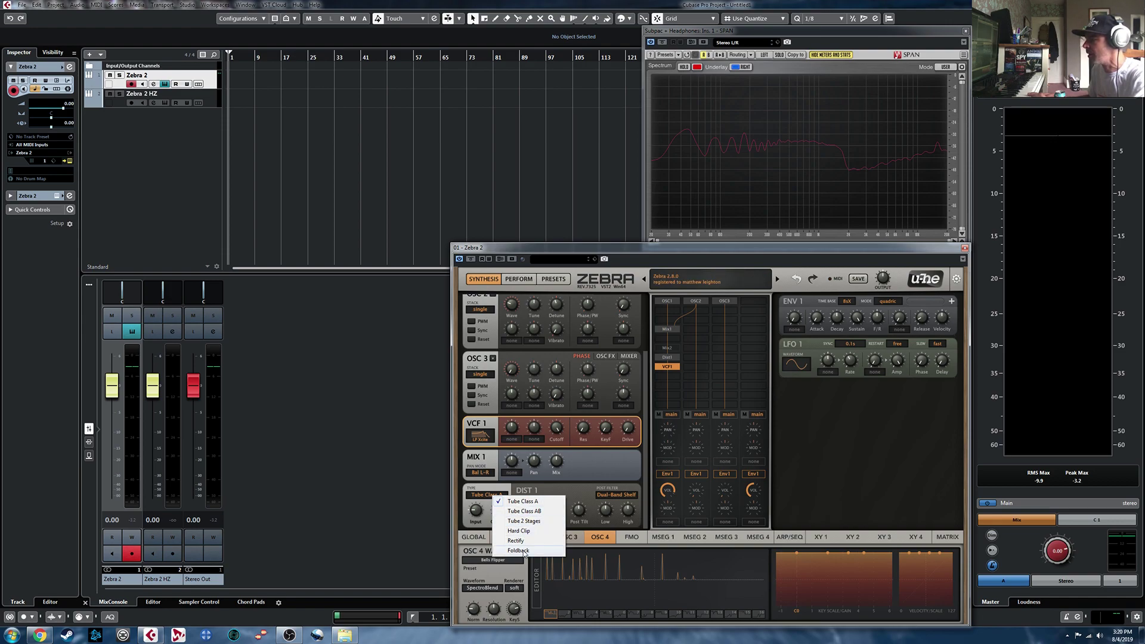
pyautogui.click(564, 503)
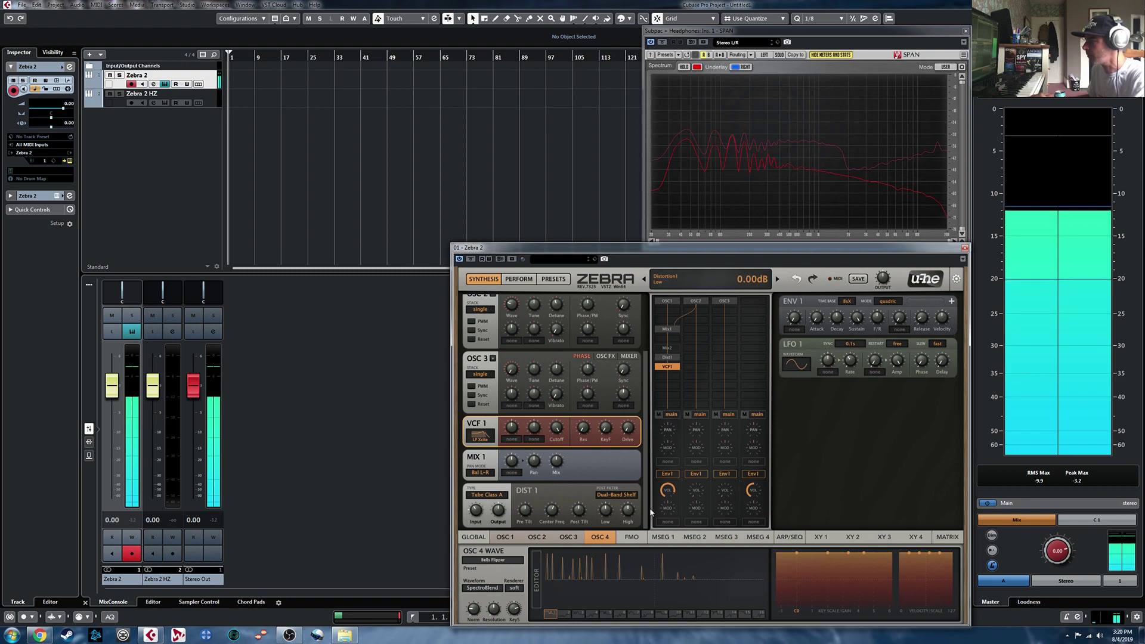
# Raise Dist 1's input to 23.0 dB and audition the Tube Class AB and Tube 2 Stages types
pyautogui.moveTo(476, 510); pyautogui.dragTo(478, 490)
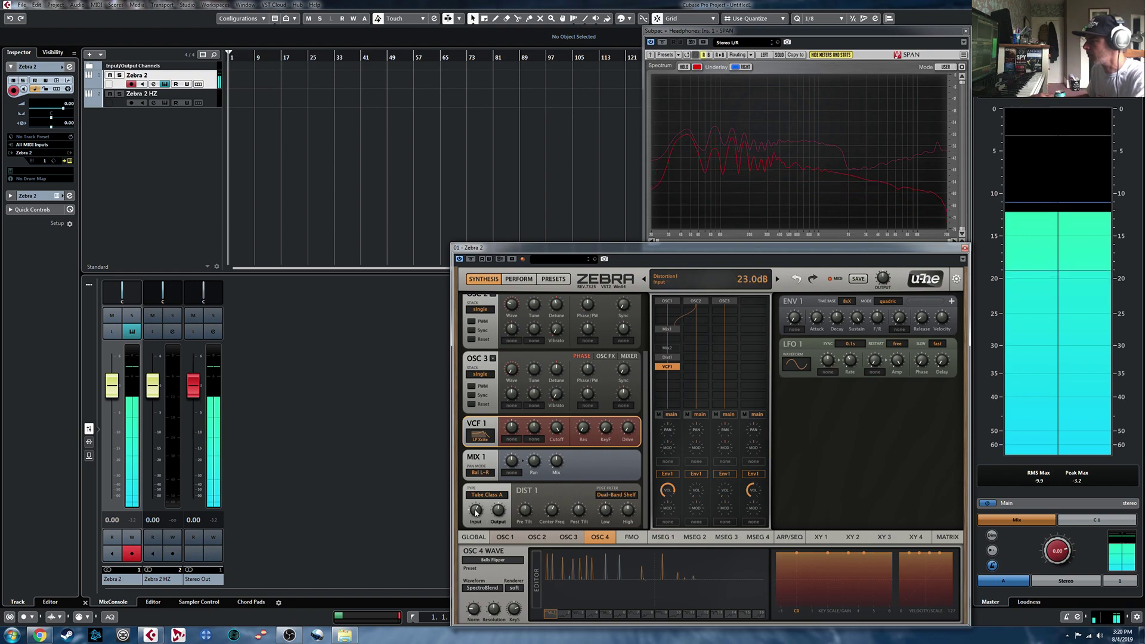
pyautogui.click(488, 495)
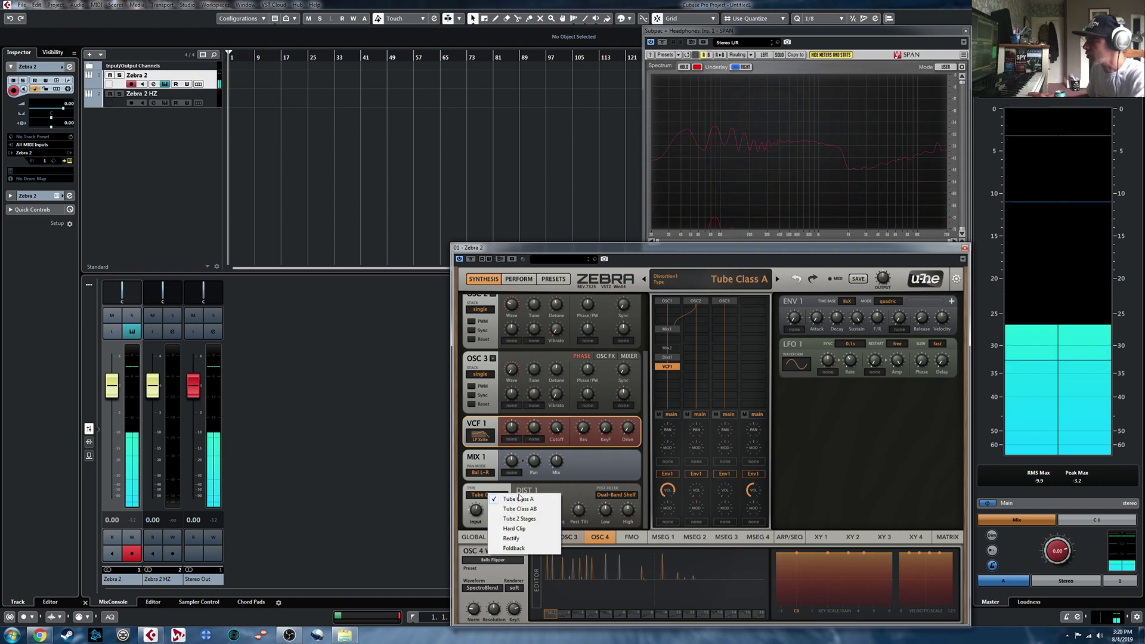
pyautogui.click(527, 510)
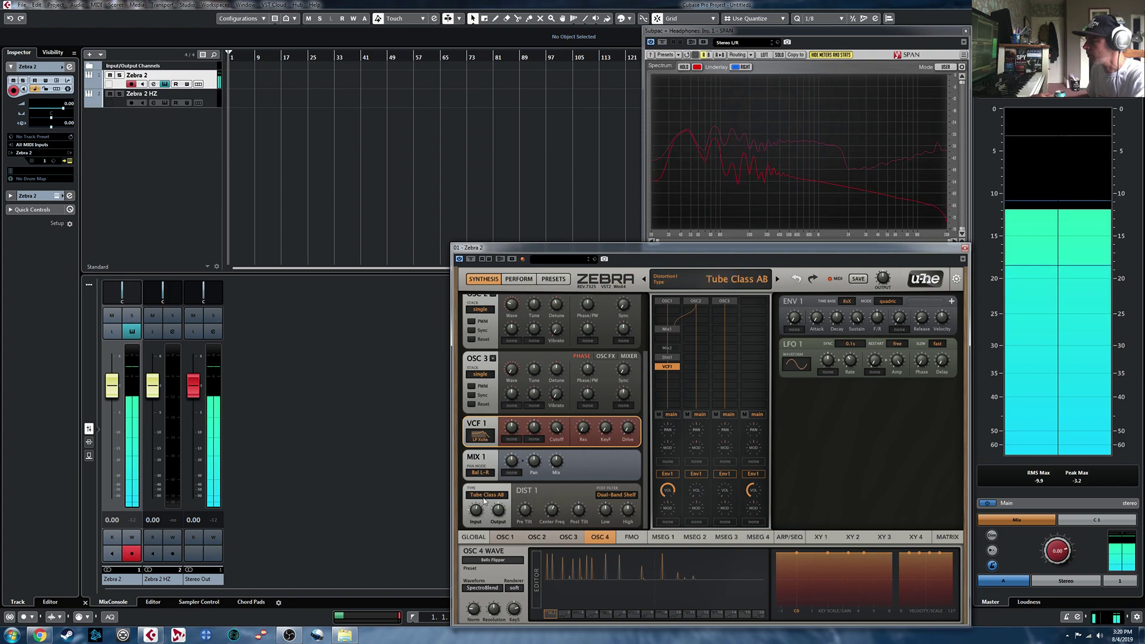
pyautogui.click(484, 500)
pyautogui.click(516, 520)
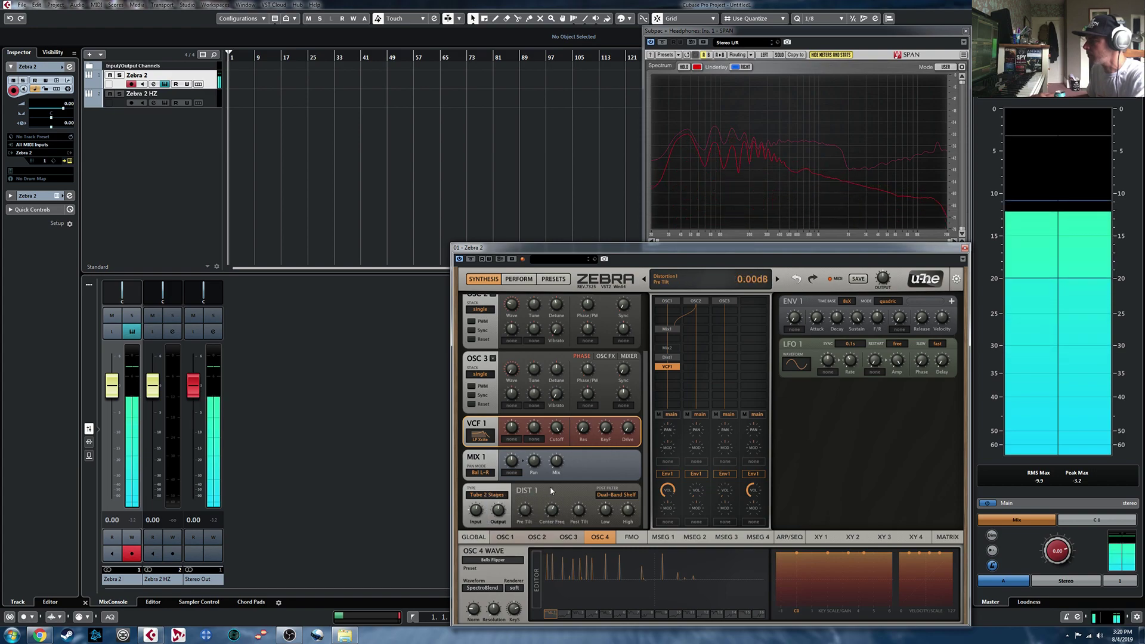
# Set Dist 1's type to Foldback and readjust its input
pyautogui.click(485, 495)
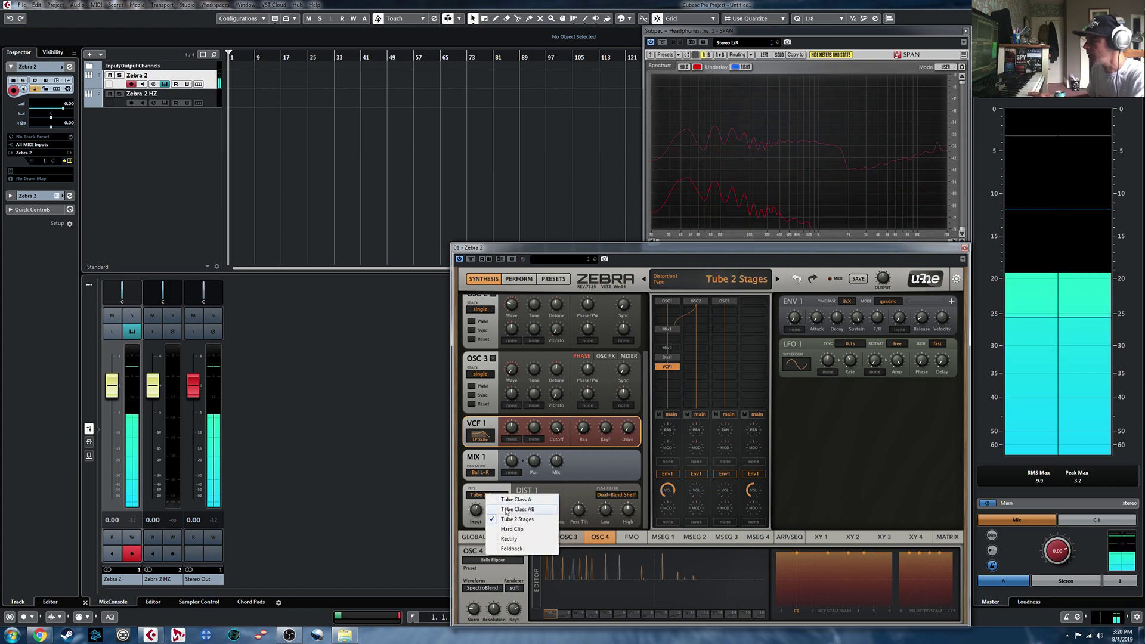
pyautogui.click(495, 552)
pyautogui.moveTo(477, 523); pyautogui.dragTo(474, 499)
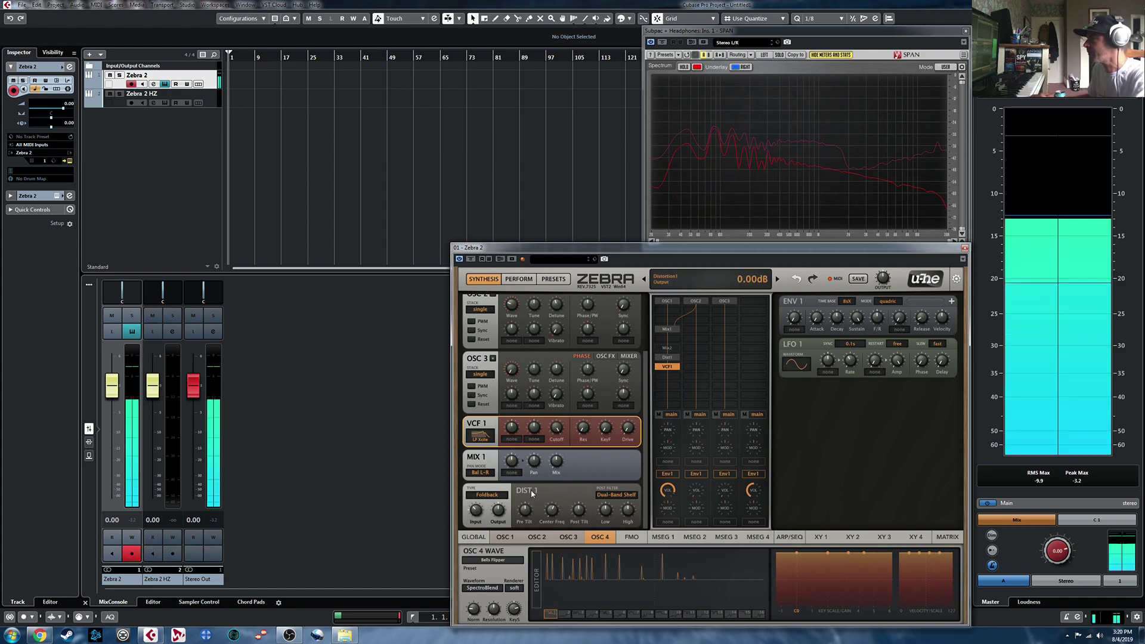
# Look through VCF 1's filter types, keep LP Xcite, and sweep the filter's cutoff and drive
pyautogui.click(480, 436)
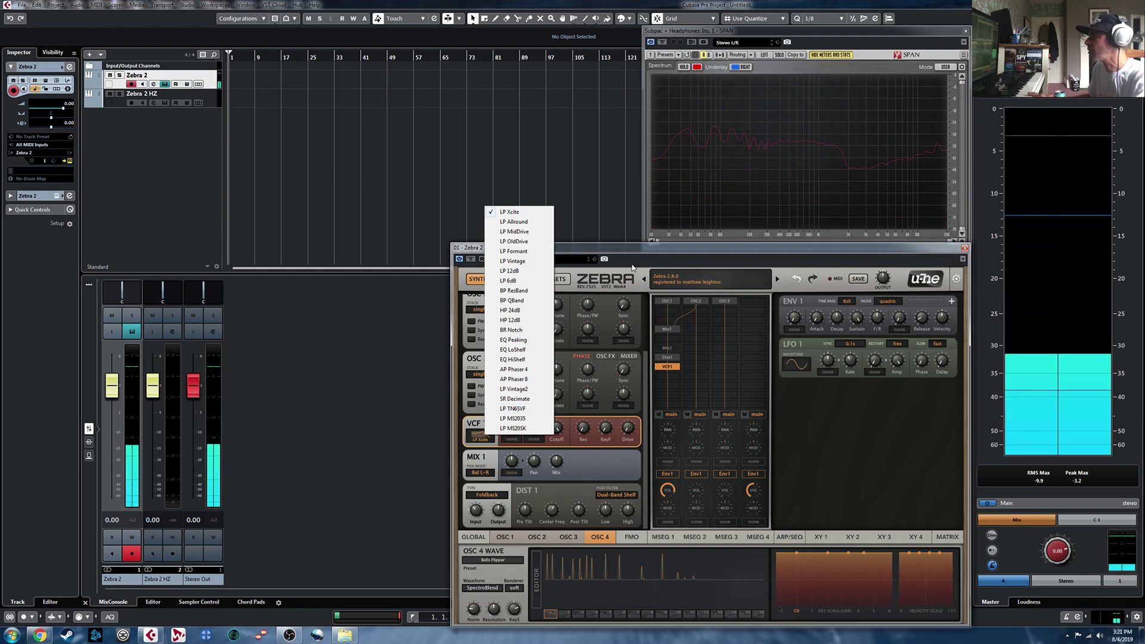
pyautogui.click(587, 418)
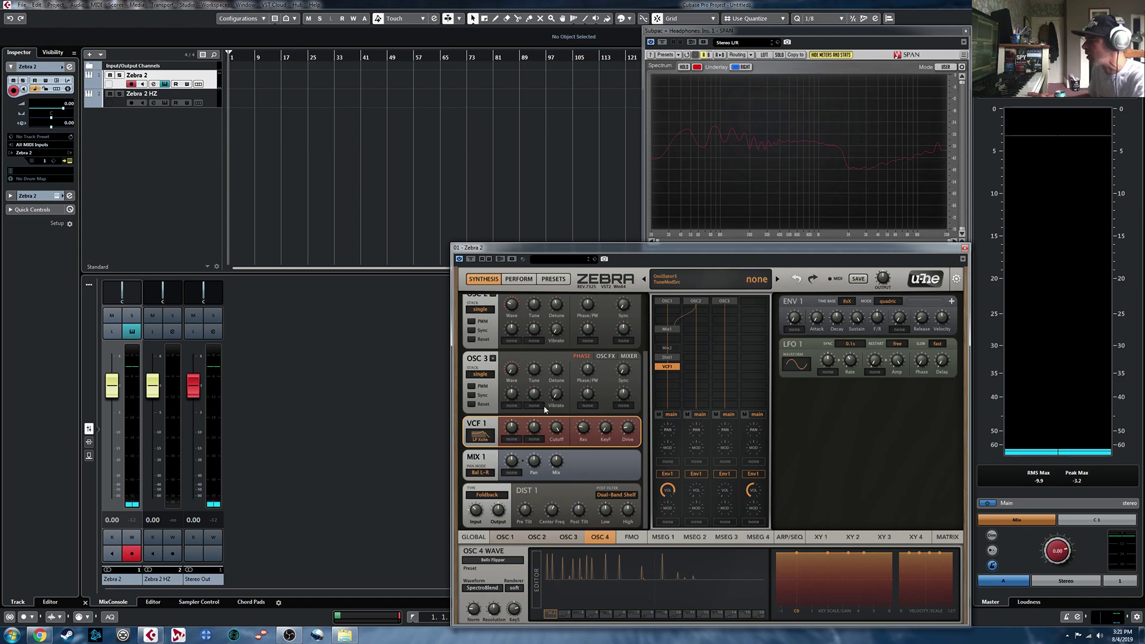
pyautogui.moveTo(558, 448); pyautogui.dragTo(559, 462)
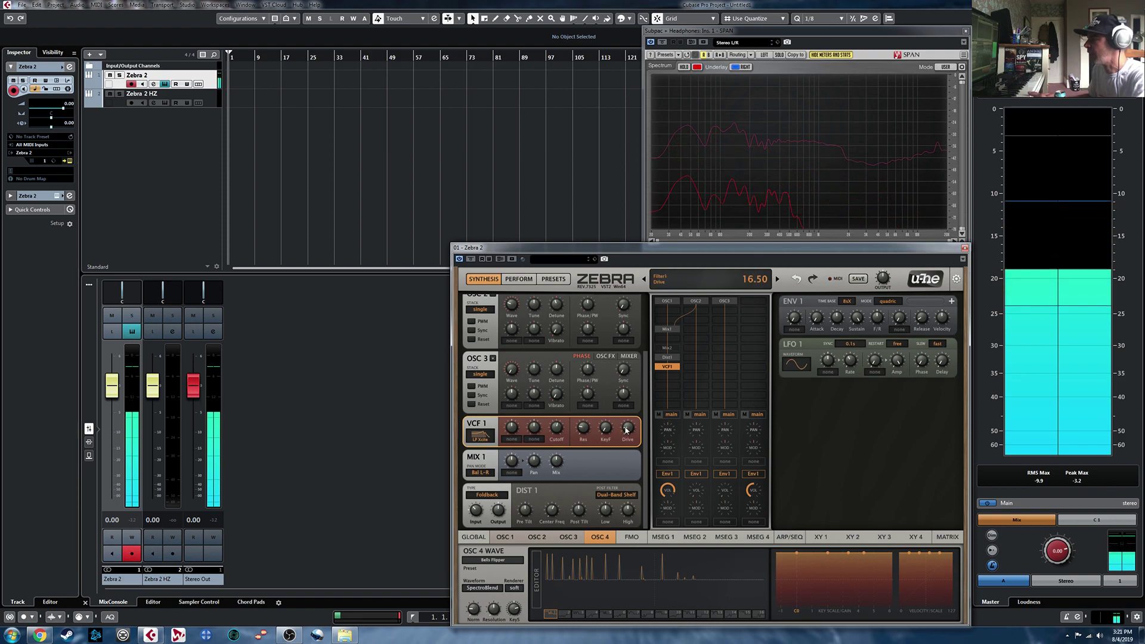
pyautogui.moveTo(558, 438); pyautogui.dragTo(560, 425)
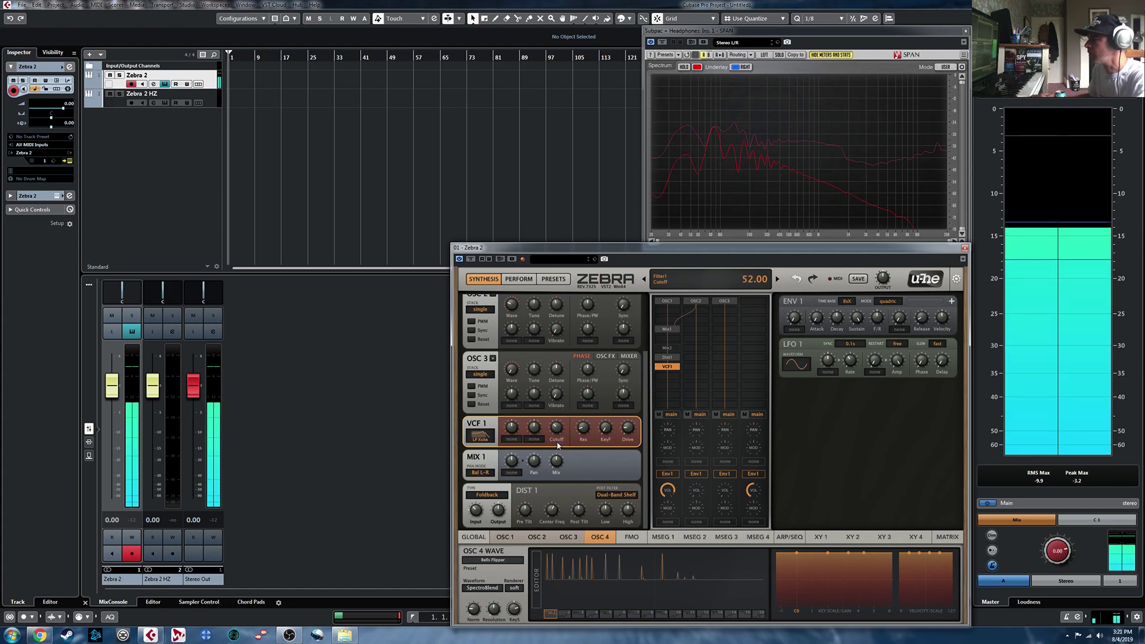
# Audition VCF 1's LP Allround and LP MidDrive types, sweeping the cutoff with each
pyautogui.click(480, 436)
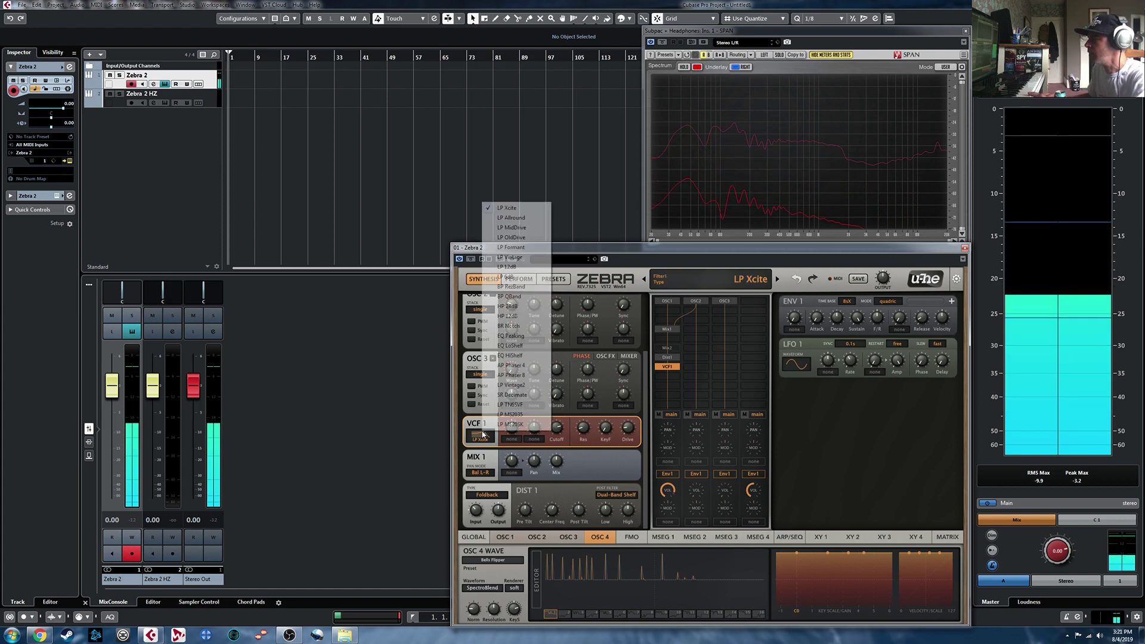
pyautogui.click(507, 213)
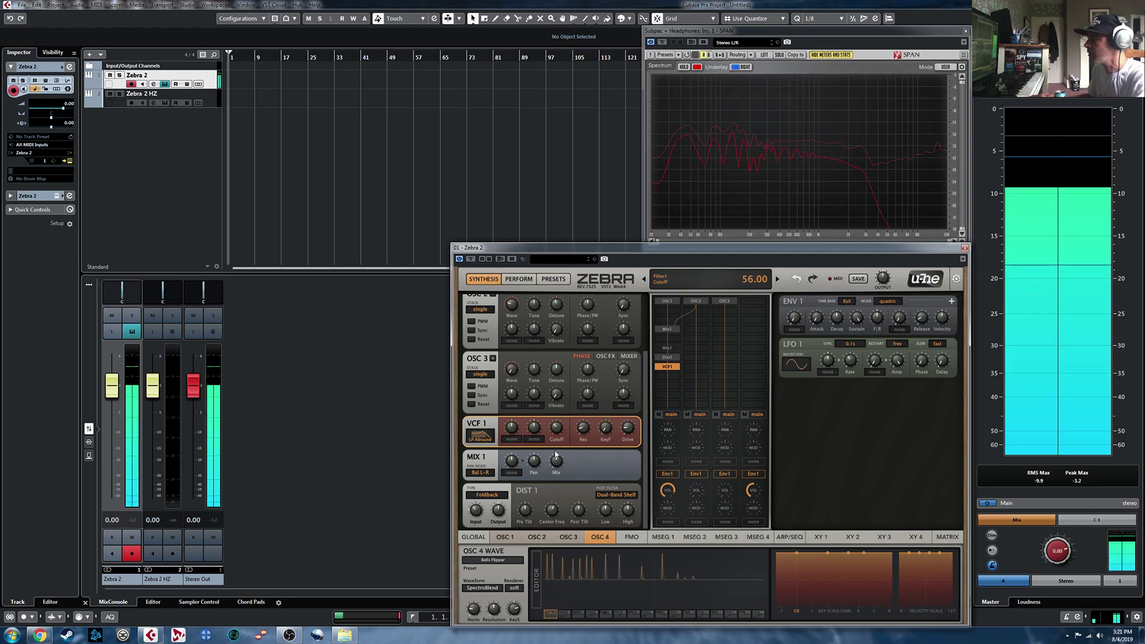
pyautogui.moveTo(556, 439); pyautogui.dragTo(556, 435)
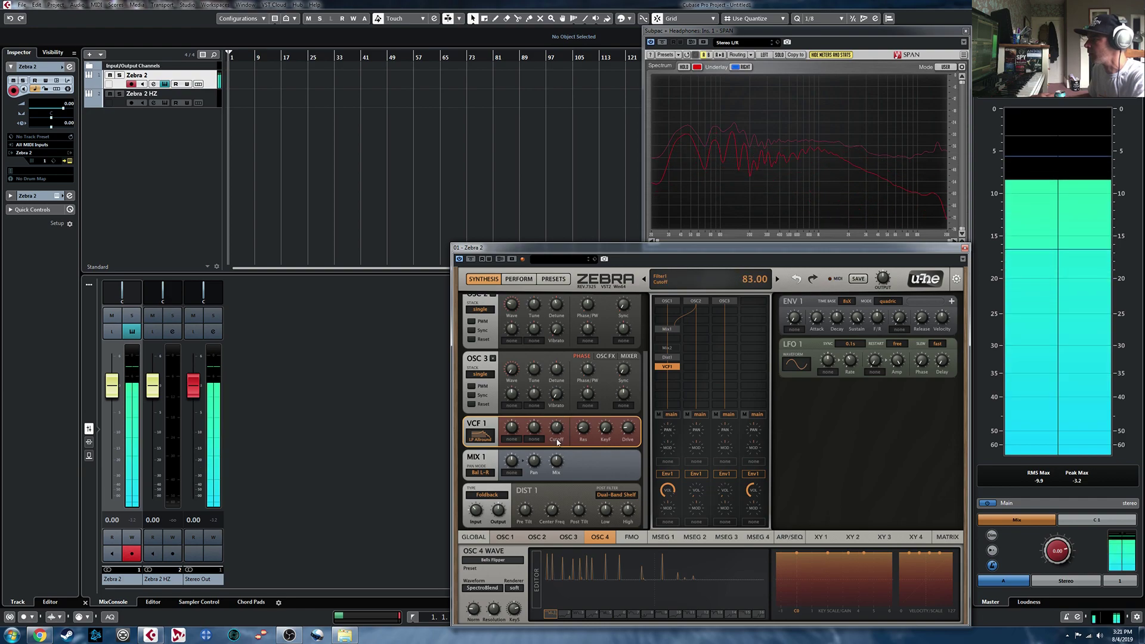
pyautogui.click(481, 436)
pyautogui.click(517, 228)
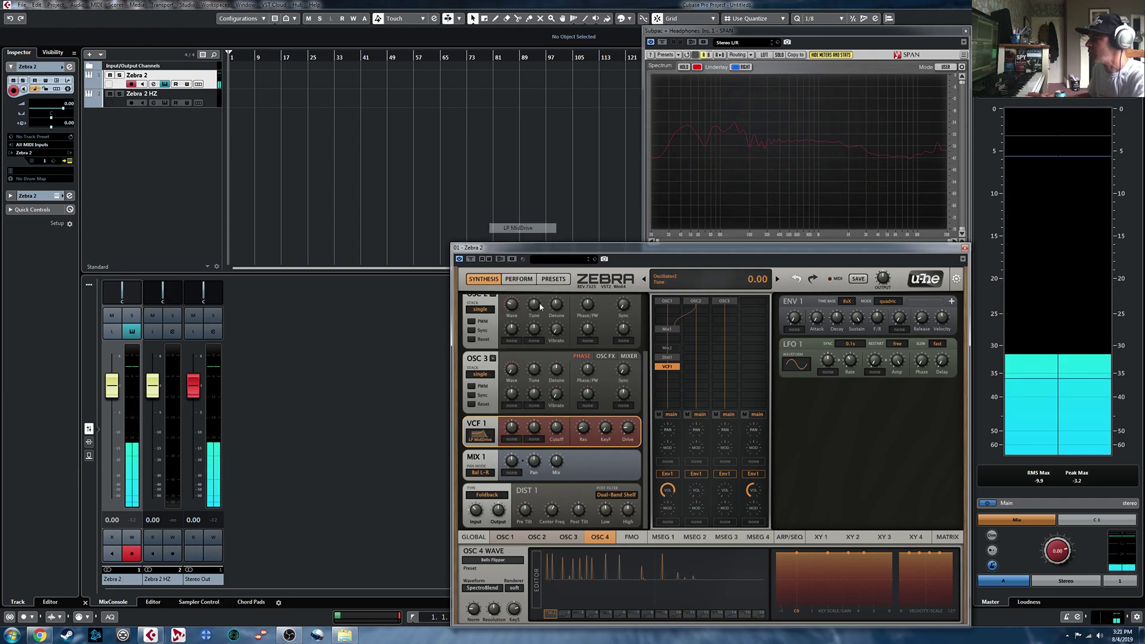
pyautogui.moveTo(556, 430)
pyautogui.mouseDown()
pyautogui.moveTo(558, 400)
pyautogui.moveTo(557, 420)
pyautogui.mouseUp()
# Audition VCF 1's LP OldDrive, LP Formant and LP Vintage types while sweeping the cutoff
pyautogui.click(480, 436)
pyautogui.click(517, 239)
pyautogui.click(481, 436)
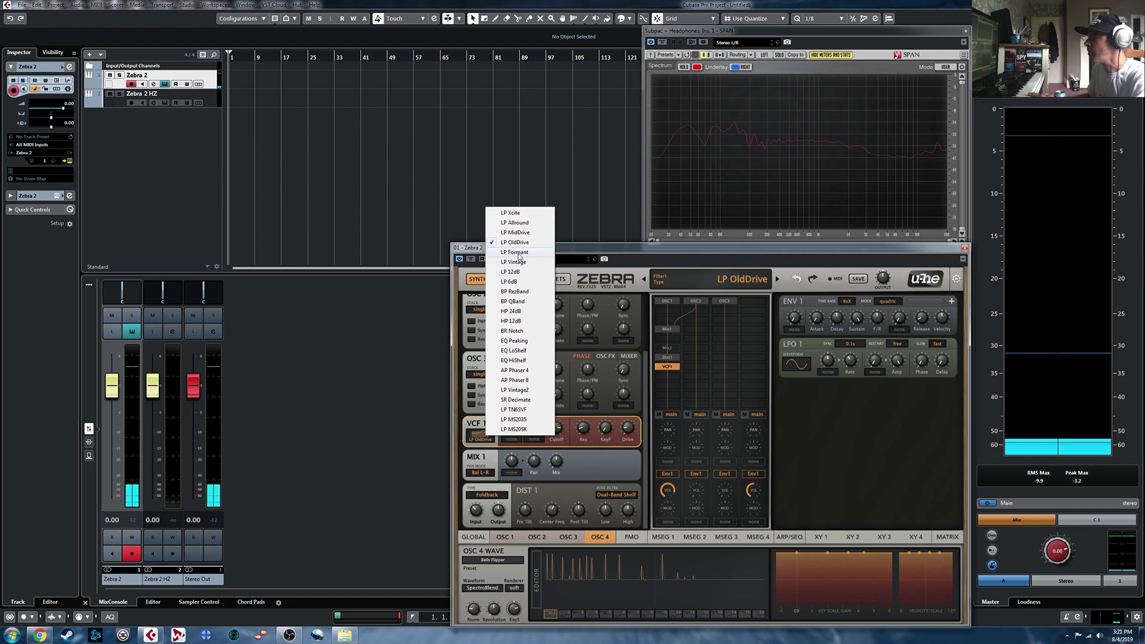
pyautogui.click(522, 253)
pyautogui.moveTo(568, 436); pyautogui.dragTo(557, 430)
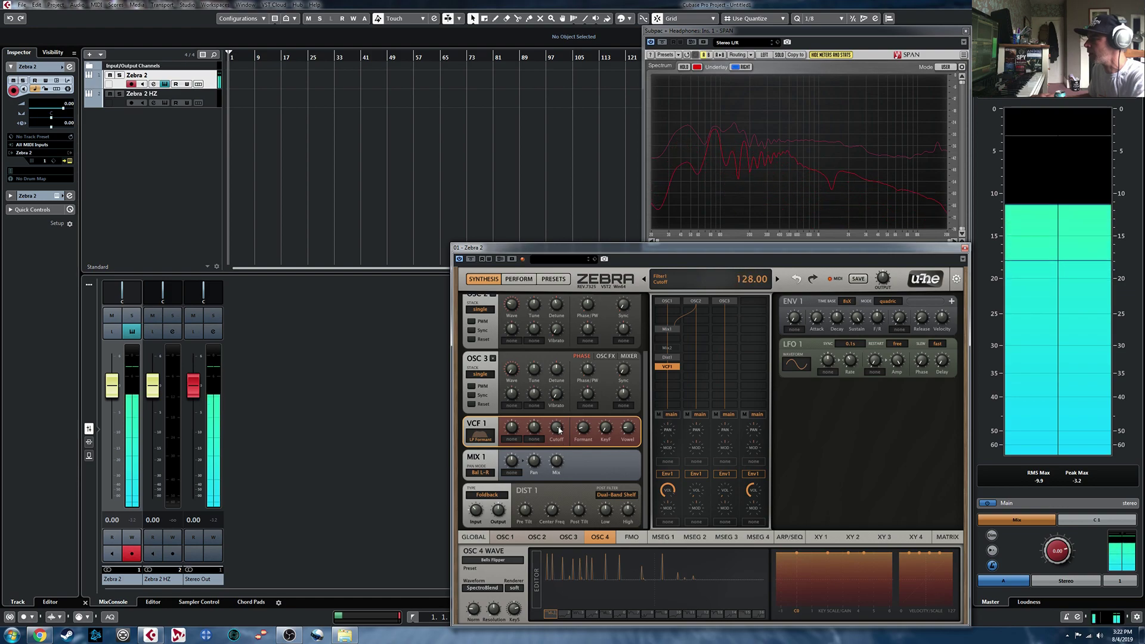
pyautogui.click(481, 439)
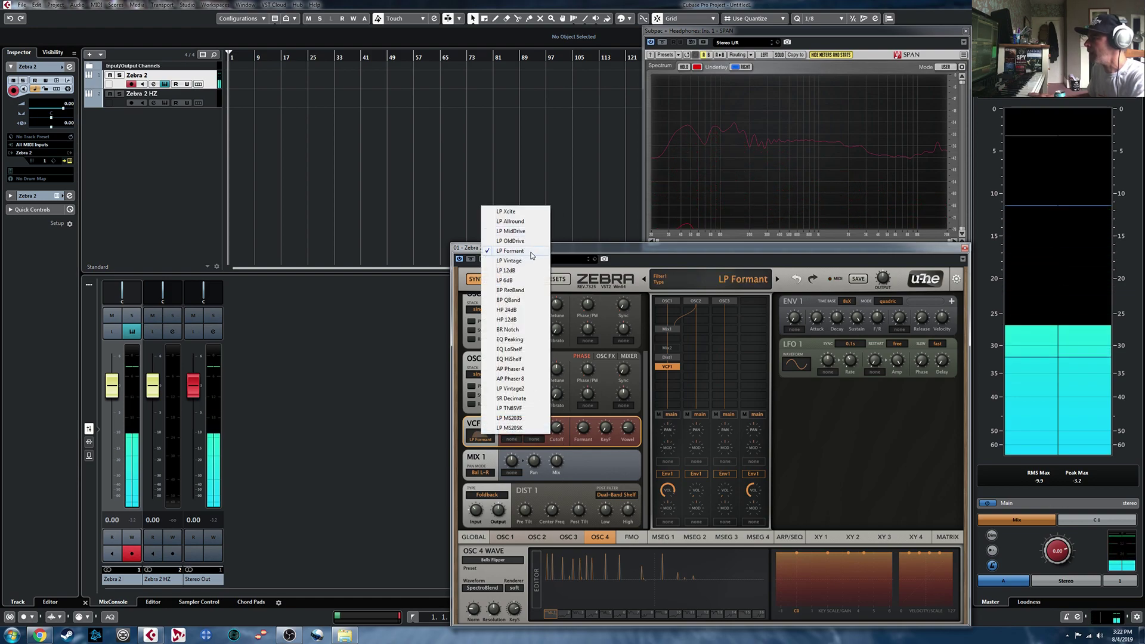
pyautogui.click(532, 249)
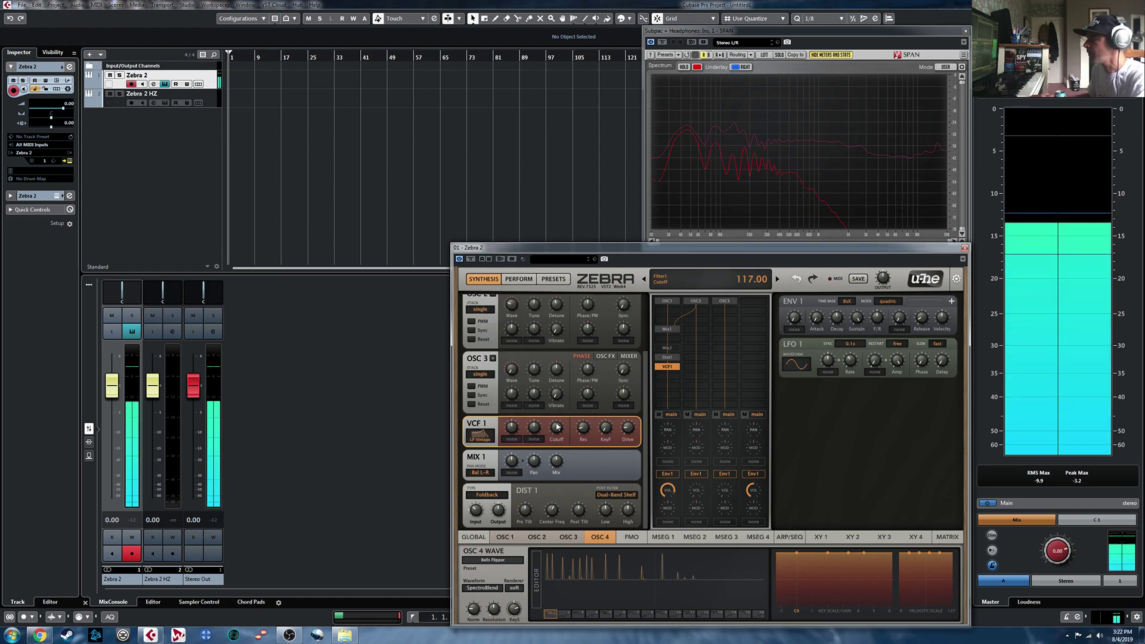
# Set VCF 1's type to BR Notch and sweep its cutoff
pyautogui.click(481, 439)
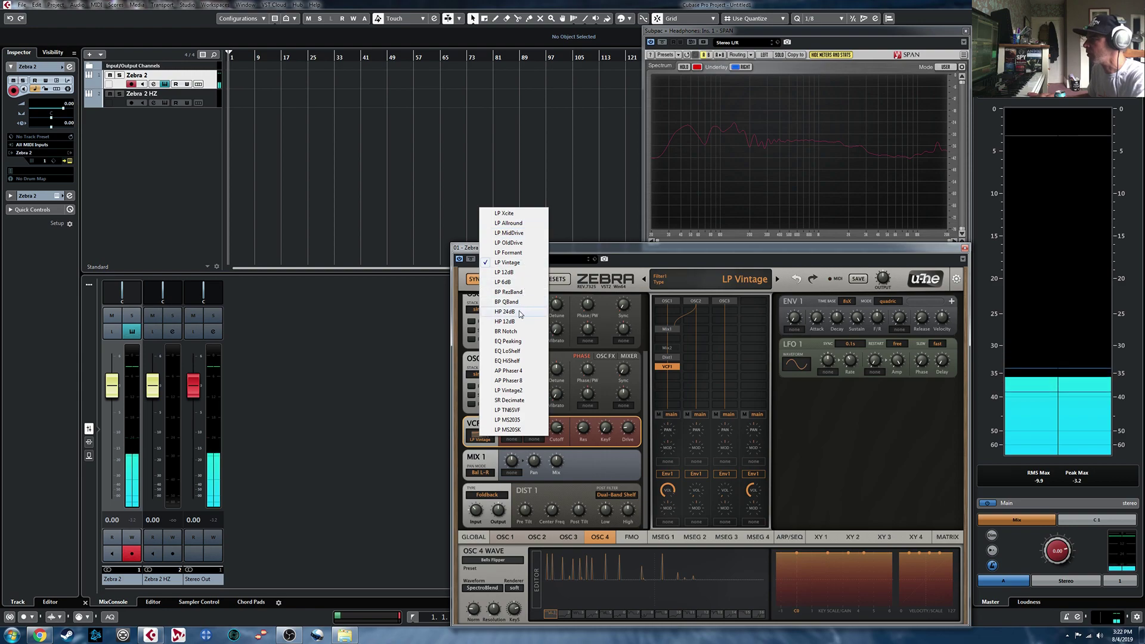
pyautogui.click(506, 331)
pyautogui.moveTo(558, 429); pyautogui.dragTo(560, 446)
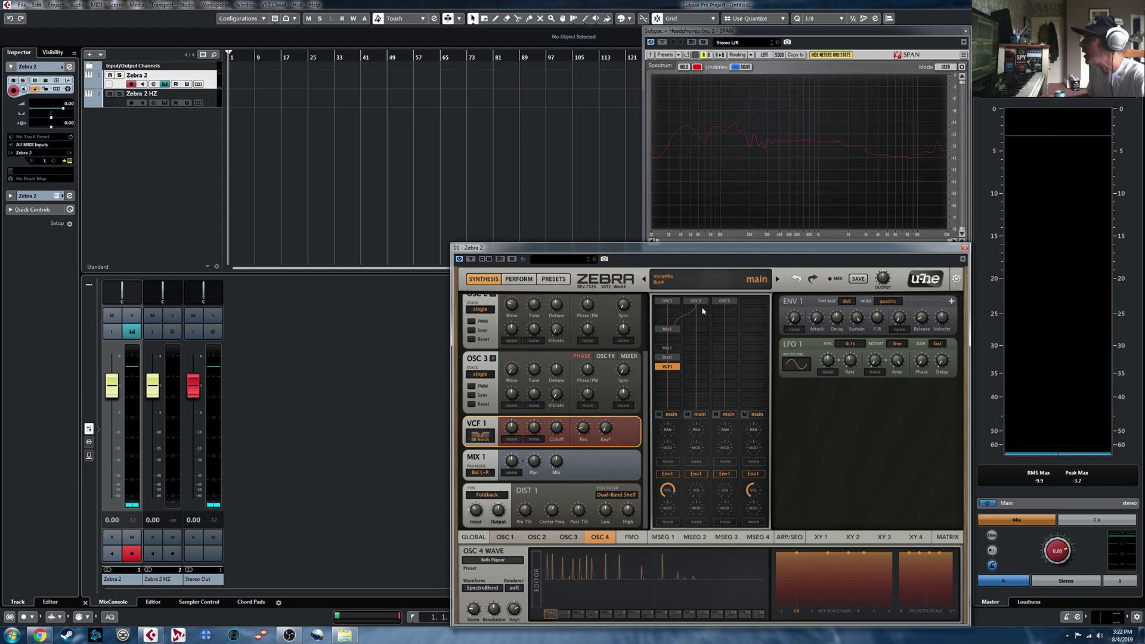
# Isolate OSC2 in the second lane by routing Mix1's input away from it, lowering the first lane's volume and raising the second's to 75.00
pyautogui.click(672, 329)
pyautogui.rightClick(672, 329)
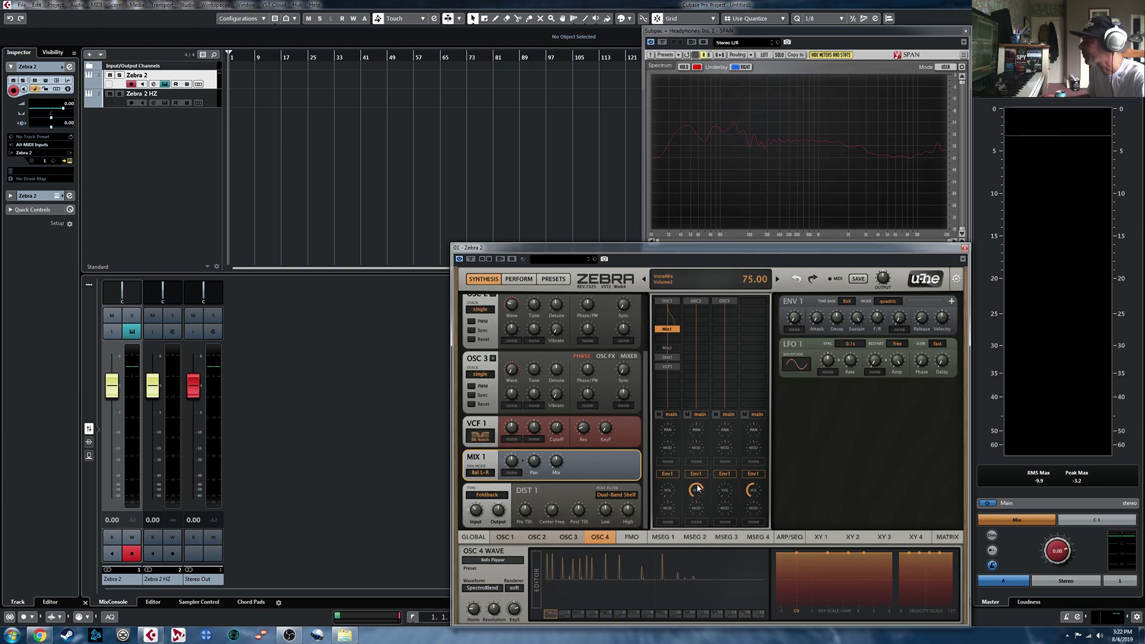
# Set OSC 2's stack to dual with Reset enabled and raise its mixer width
pyautogui.click(696, 301)
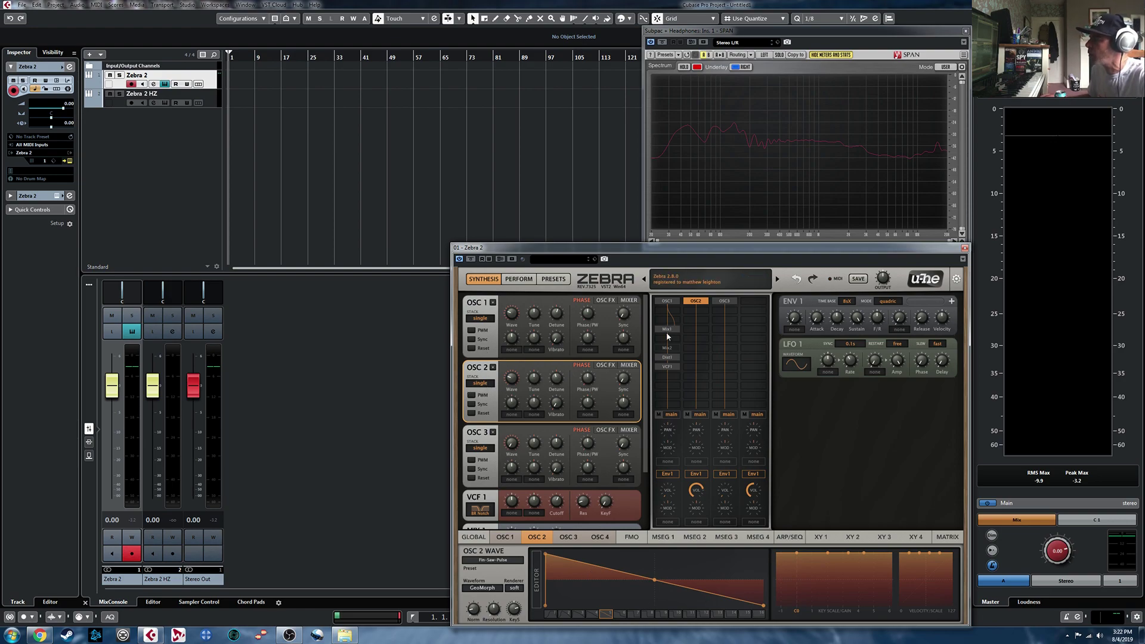
pyautogui.click(487, 384)
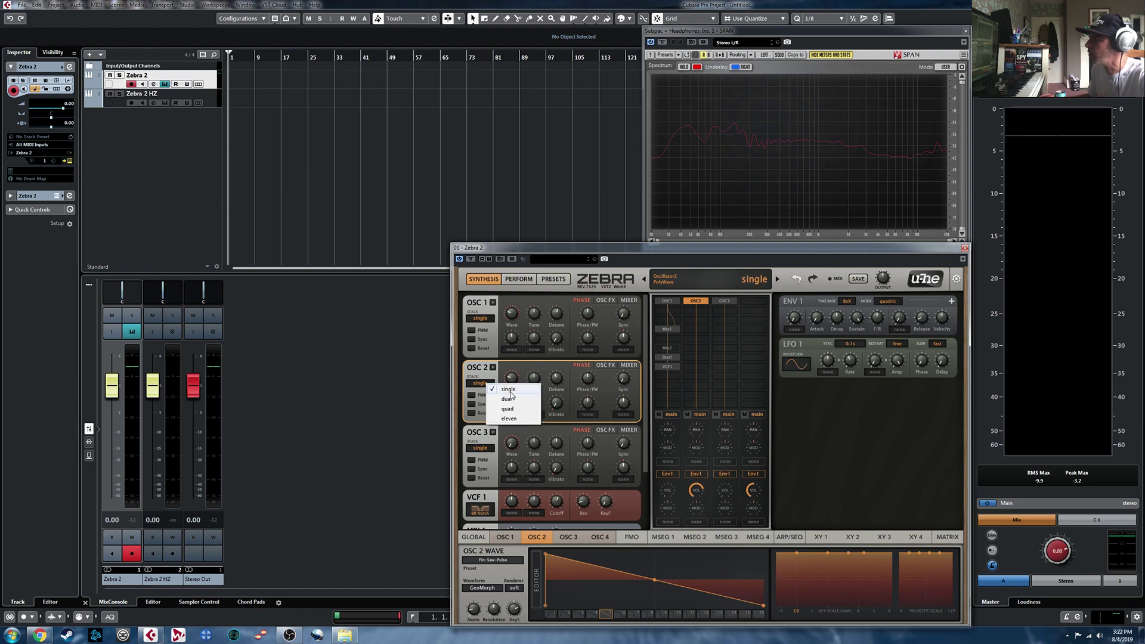
pyautogui.click(507, 399)
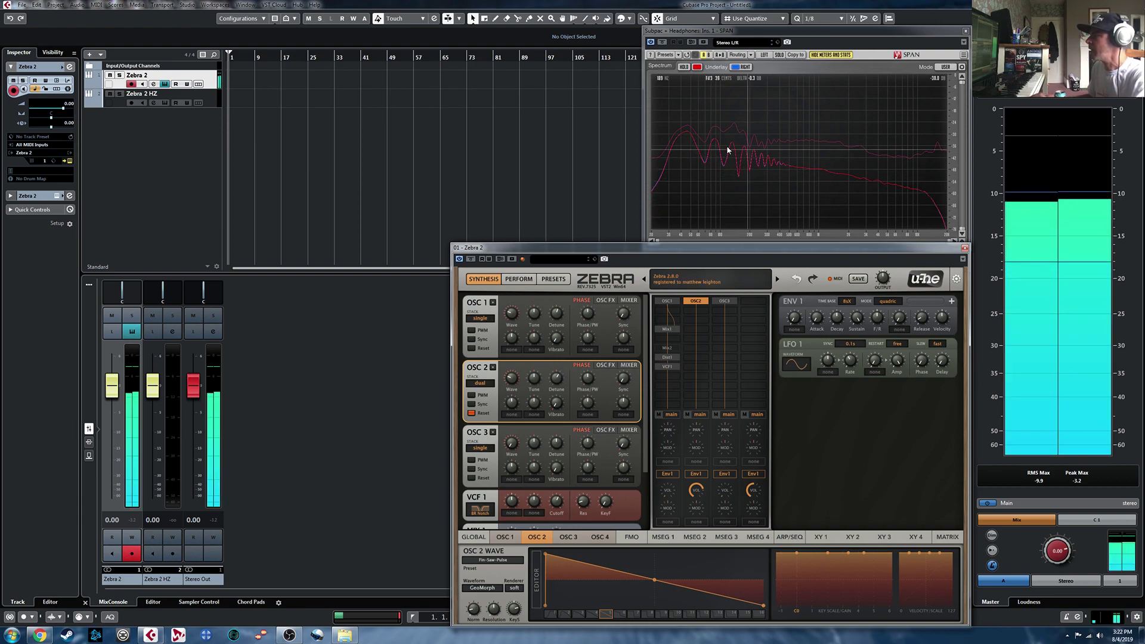
pyautogui.click(628, 364)
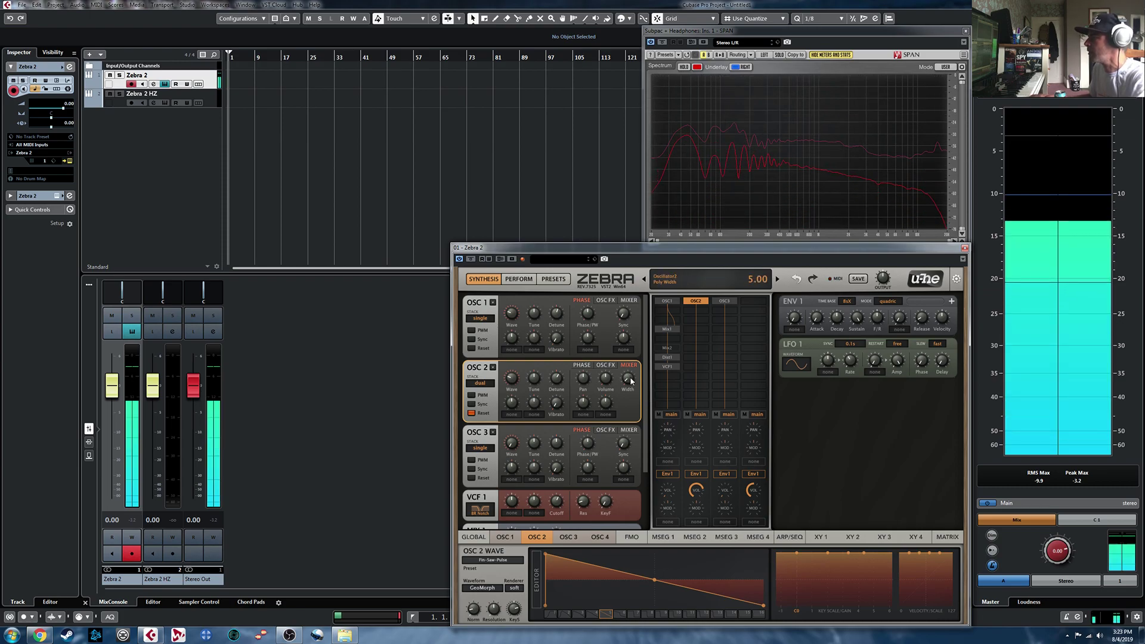
pyautogui.moveTo(634, 348); pyautogui.dragTo(633, 305)
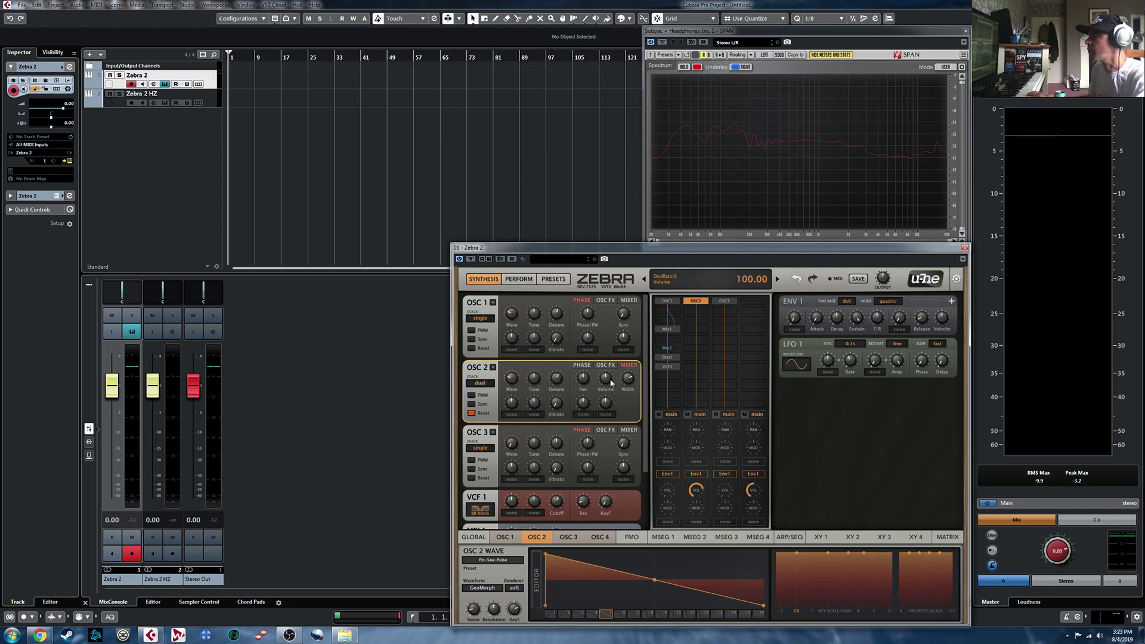
# Audition the quad and eleven stacks on OSC 2, readjusting the mixer width with each
pyautogui.click(481, 383)
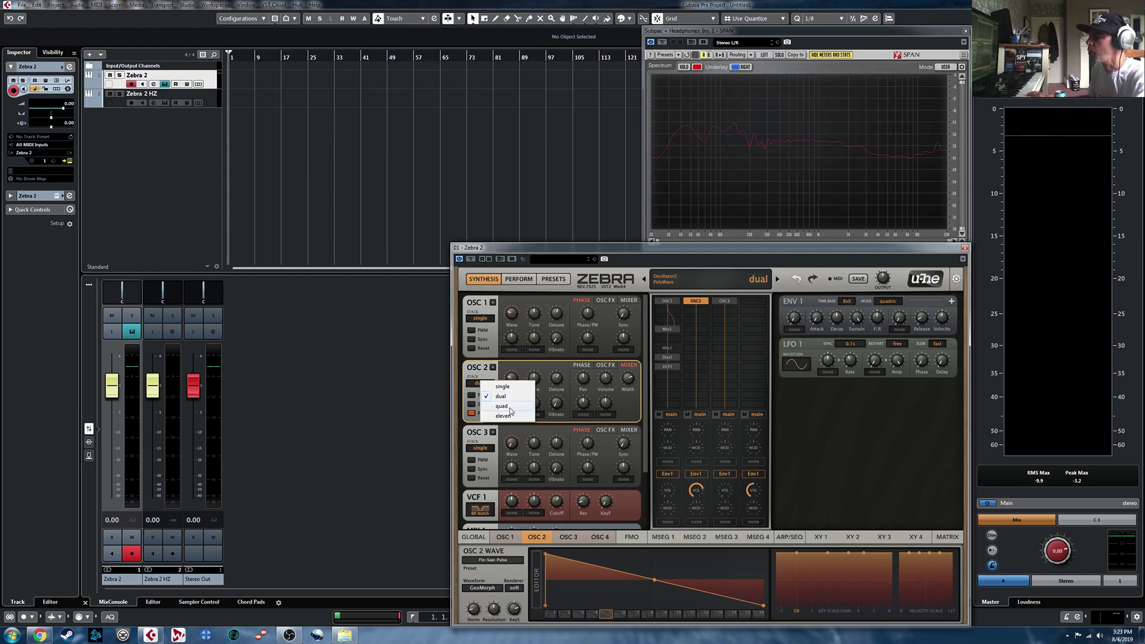
pyautogui.click(510, 408)
pyautogui.moveTo(626, 400); pyautogui.dragTo(617, 394)
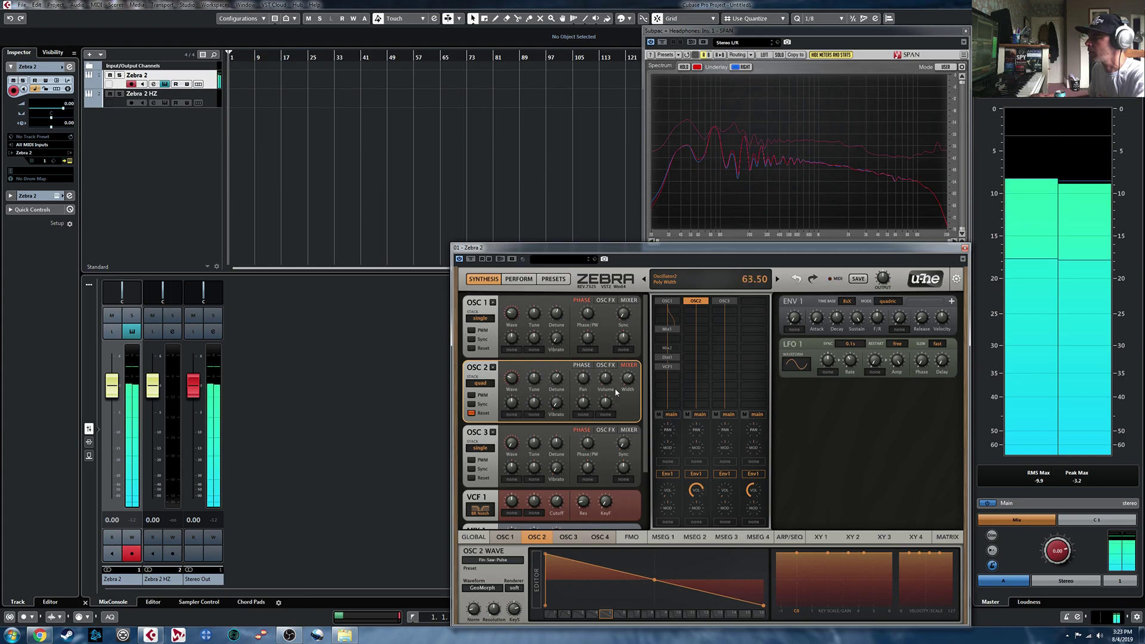
pyautogui.click(481, 383)
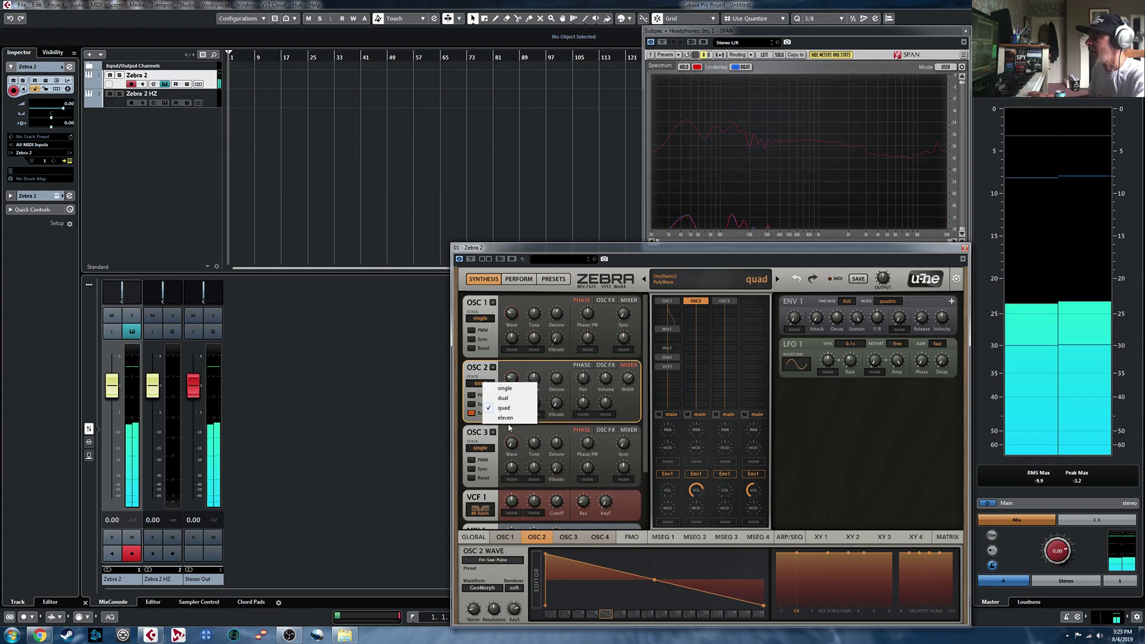
pyautogui.click(505, 417)
pyautogui.moveTo(628, 378); pyautogui.dragTo(631, 419)
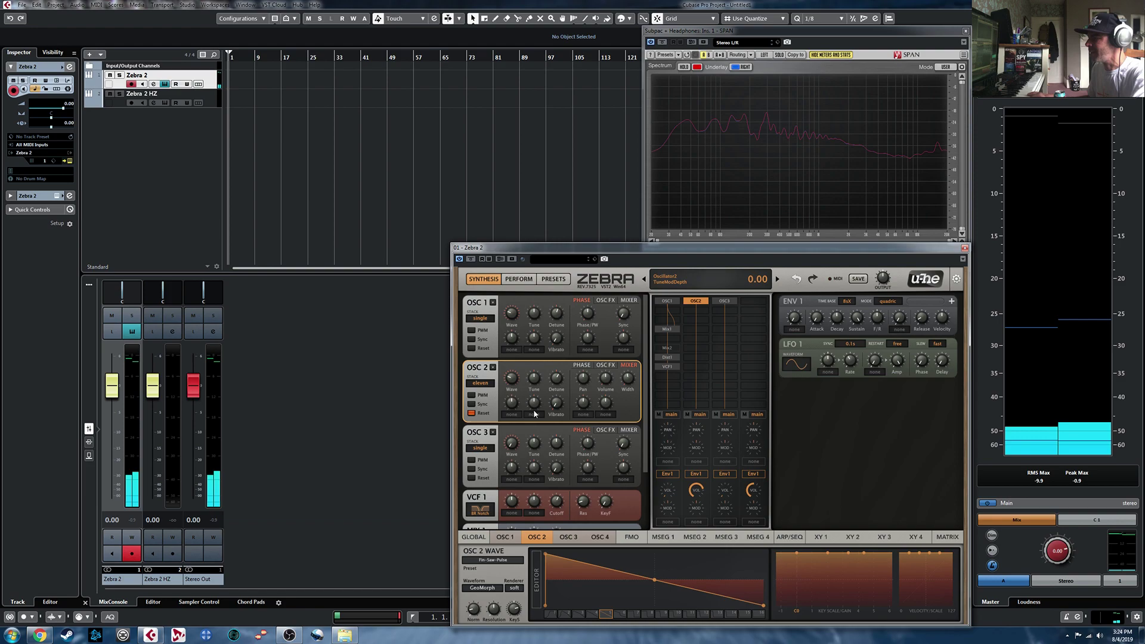
# Show OSC 2's OSC FX controls and set its stack back to dual
pyautogui.click(605, 365)
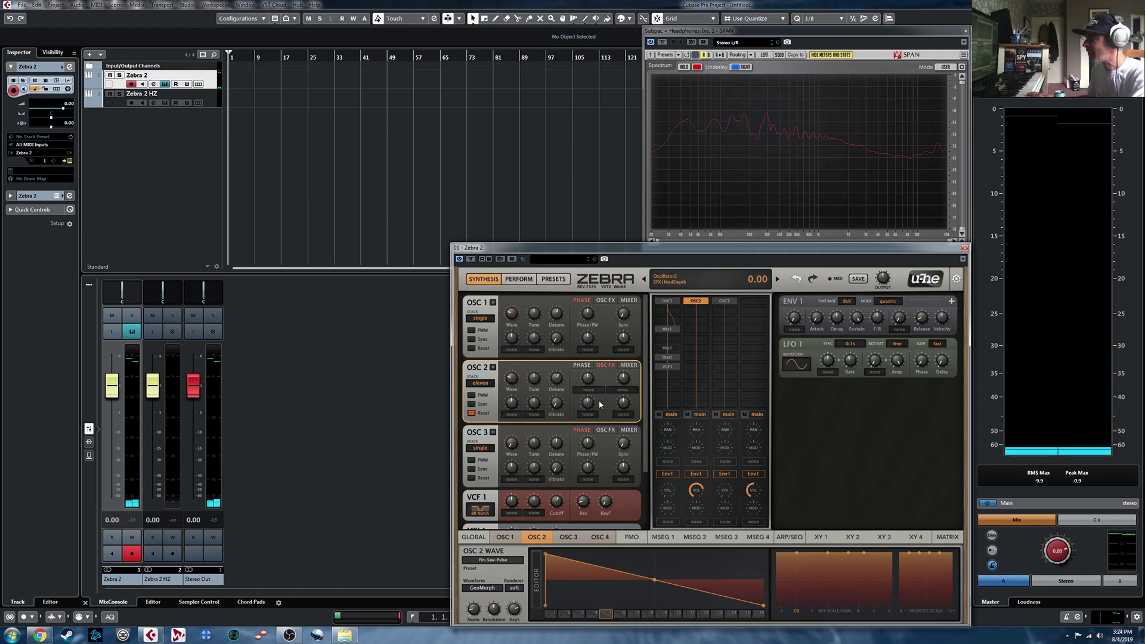
pyautogui.click(483, 385)
pyautogui.click(500, 400)
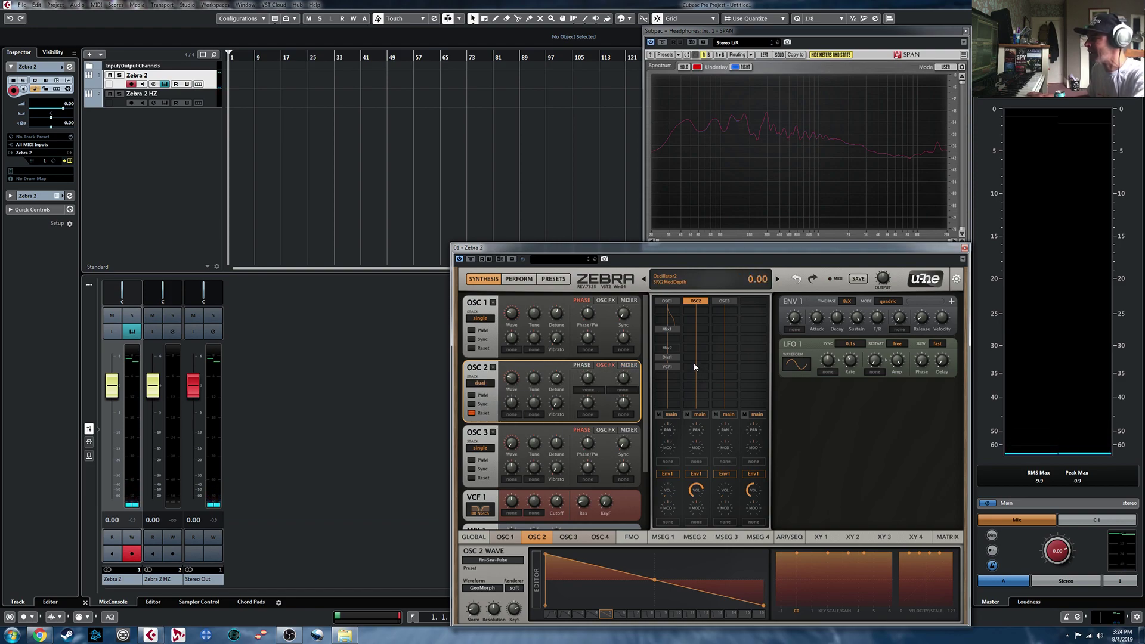
# Look through OSC 2's spectral effect types and read the list of spectral effects in the Zebra2 user guide in Chrome
pyautogui.click(591, 389)
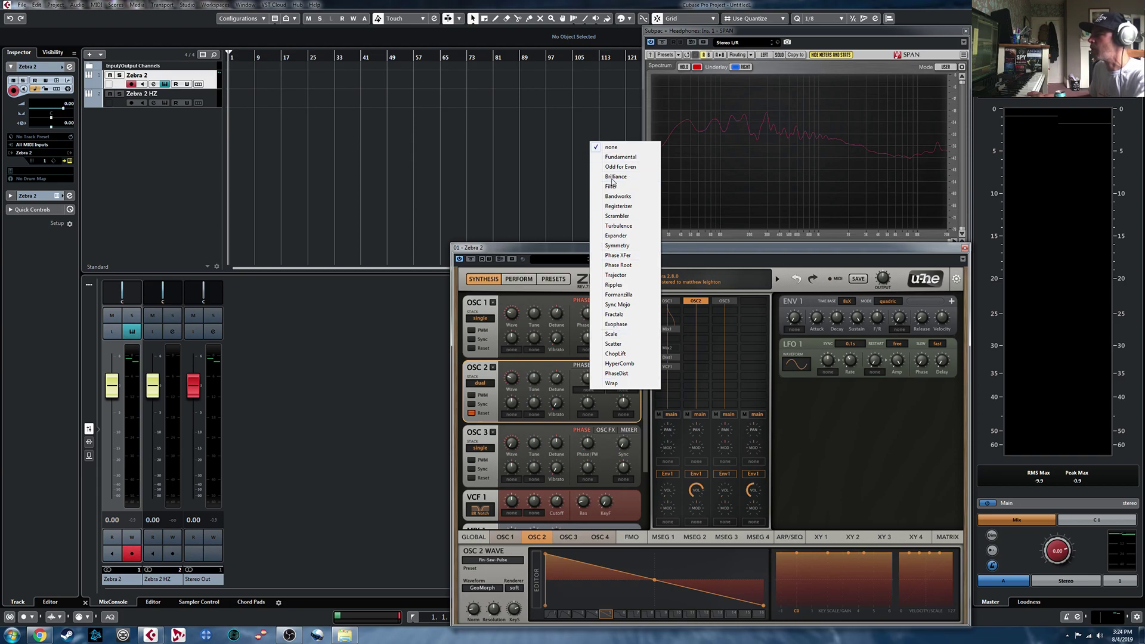
pyautogui.click(39, 634)
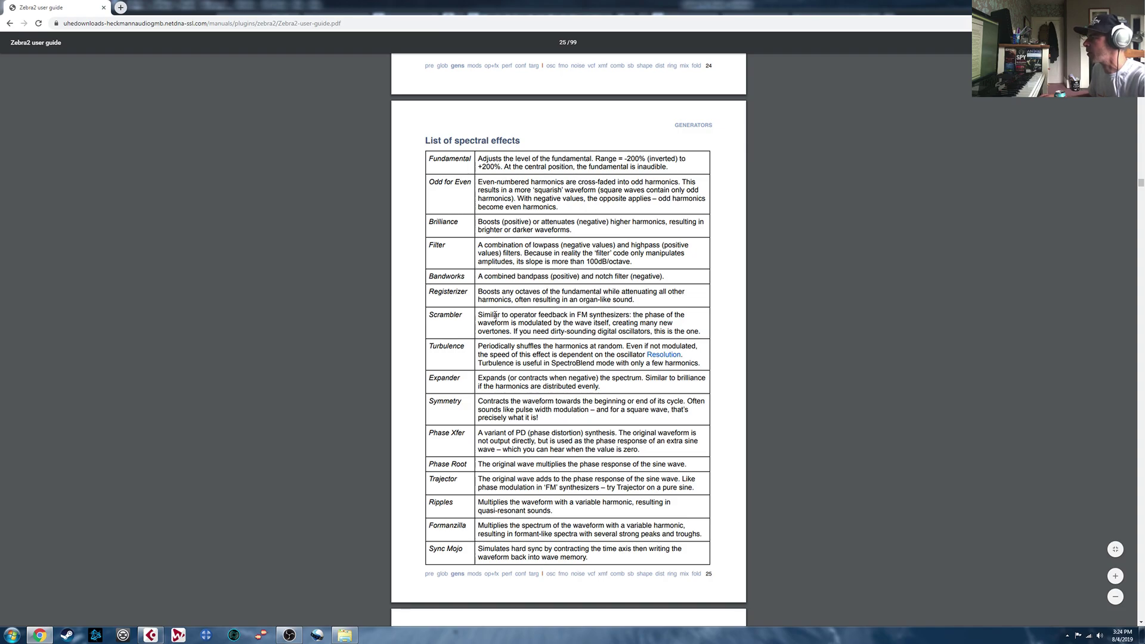
pyautogui.scroll(-7, 495, 314)
pyautogui.scroll(7, 597, 442)
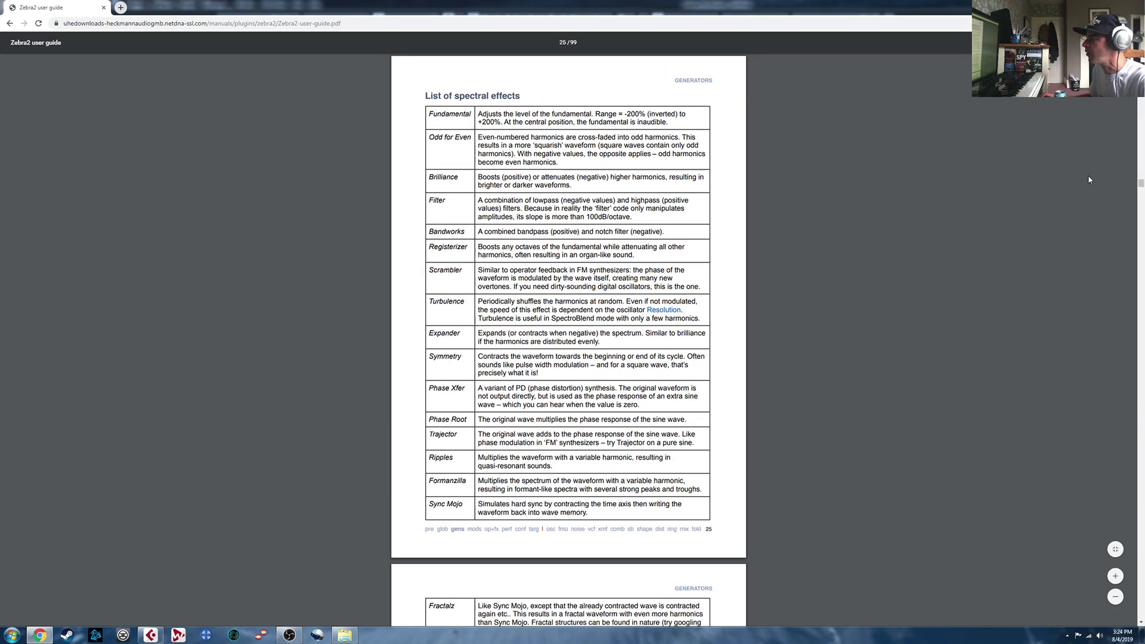
pyautogui.hotkey('alt', 'Tab')
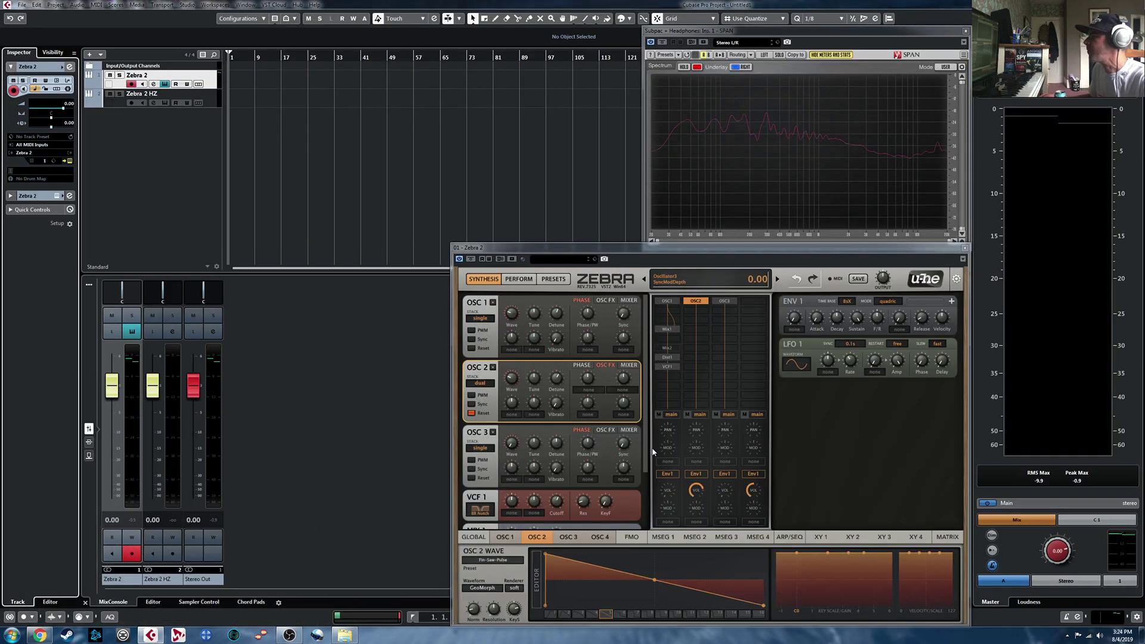
# Try Bandworks as OSC 2's first spectral effect, adjusting its amount, and switch the effect to Turbulence
pyautogui.click(594, 391)
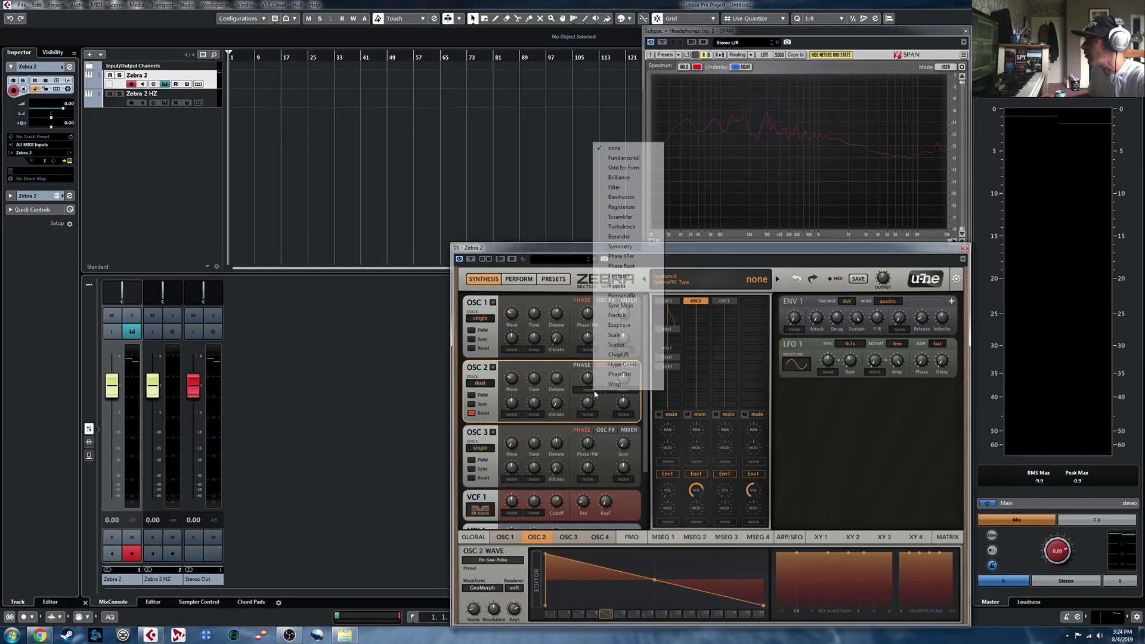
pyautogui.click(626, 198)
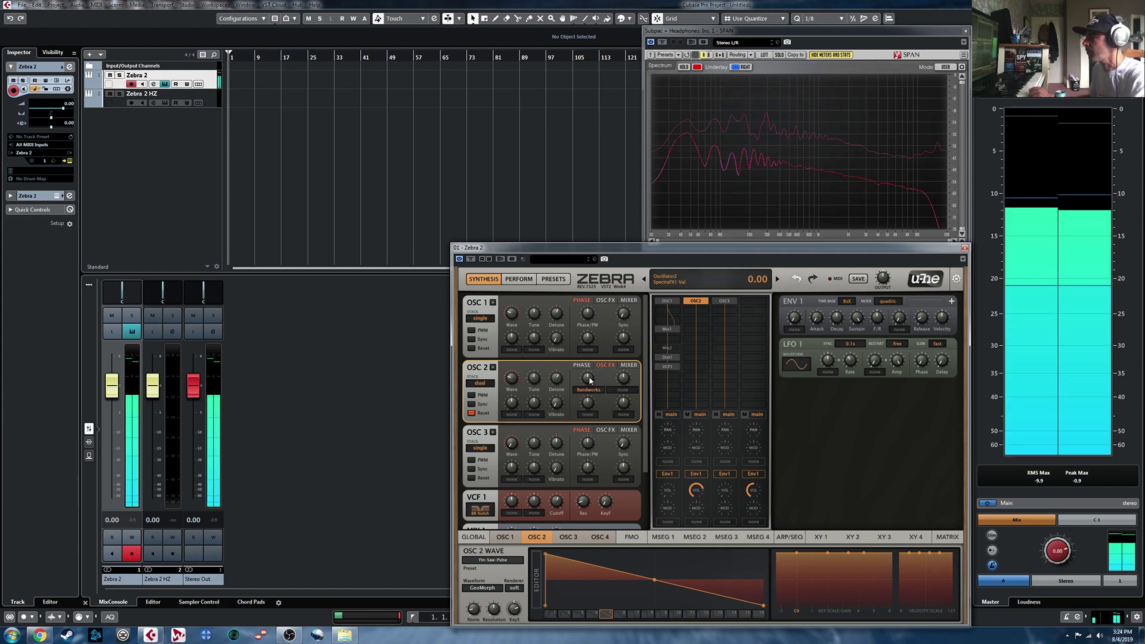
pyautogui.moveTo(588, 380); pyautogui.dragTo(590, 383)
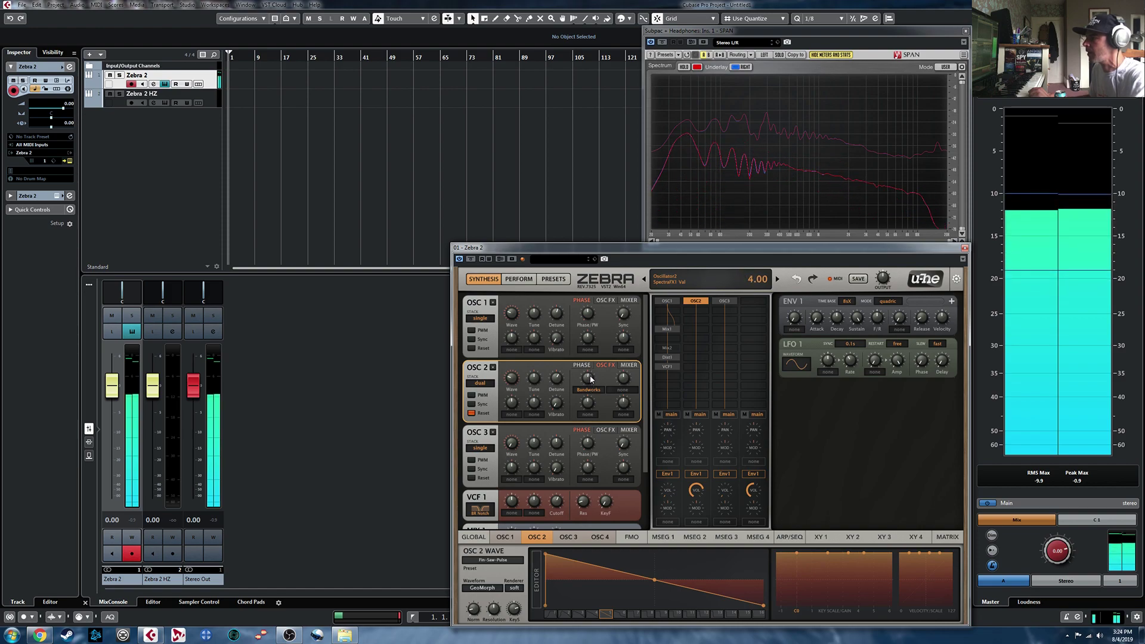
pyautogui.click(601, 391)
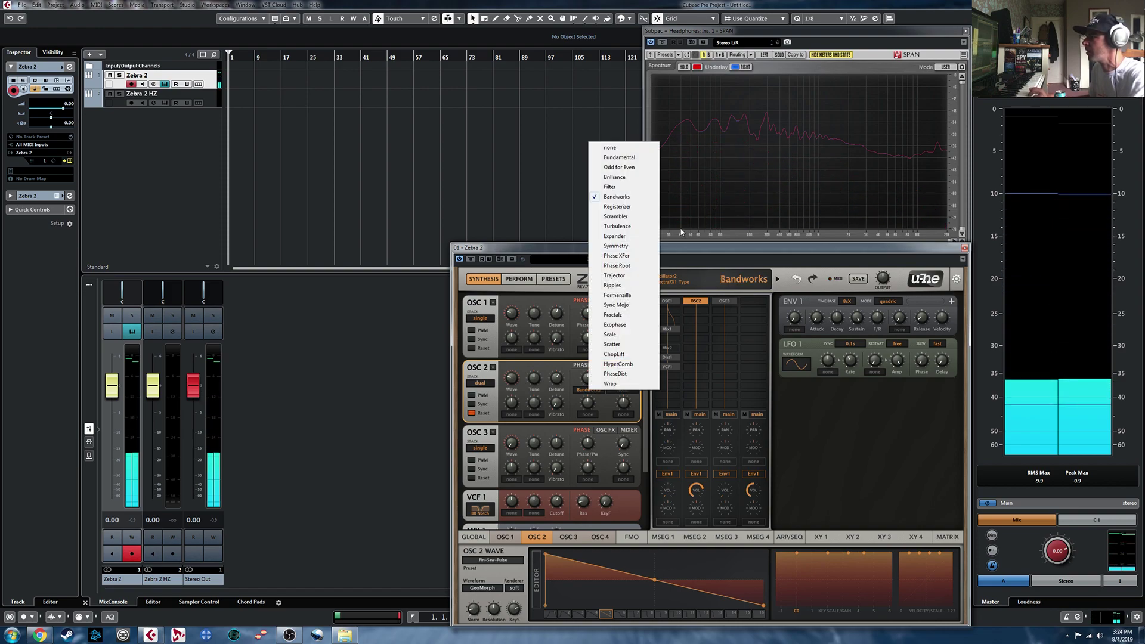
pyautogui.click(616, 226)
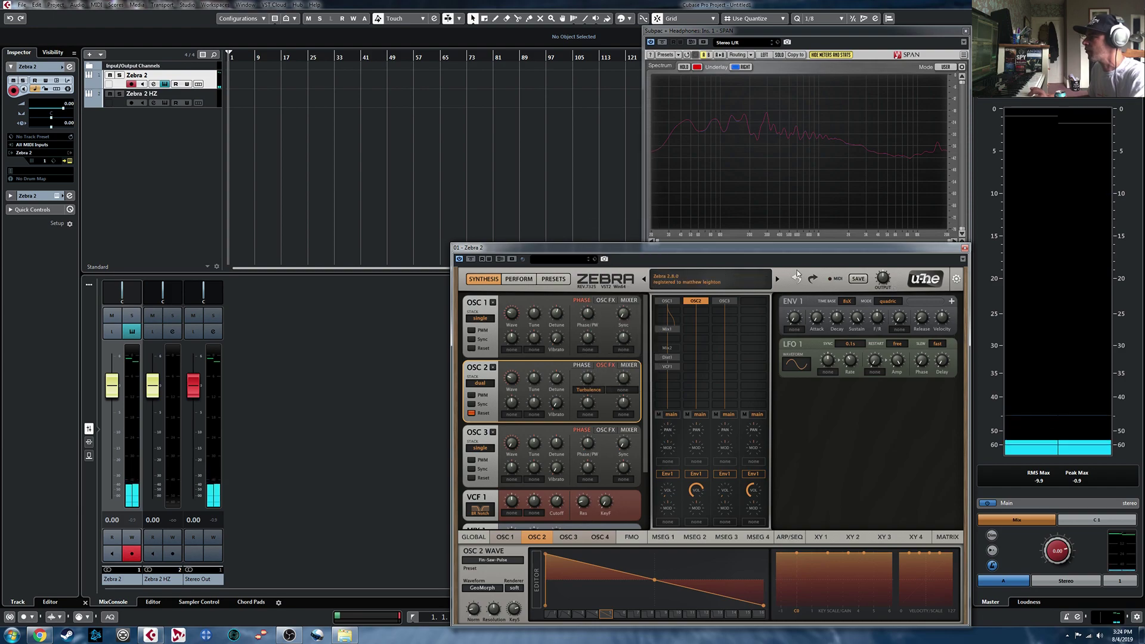
# Adjust OSC 2's Turbulence amount, then try Brilliance as the first spectral effect with its amount at about 48
pyautogui.moveTo(590, 383)
pyautogui.mouseDown()
pyautogui.moveTo(587, 374)
pyautogui.moveTo(586, 388)
pyautogui.mouseUp()
pyautogui.click(586, 389)
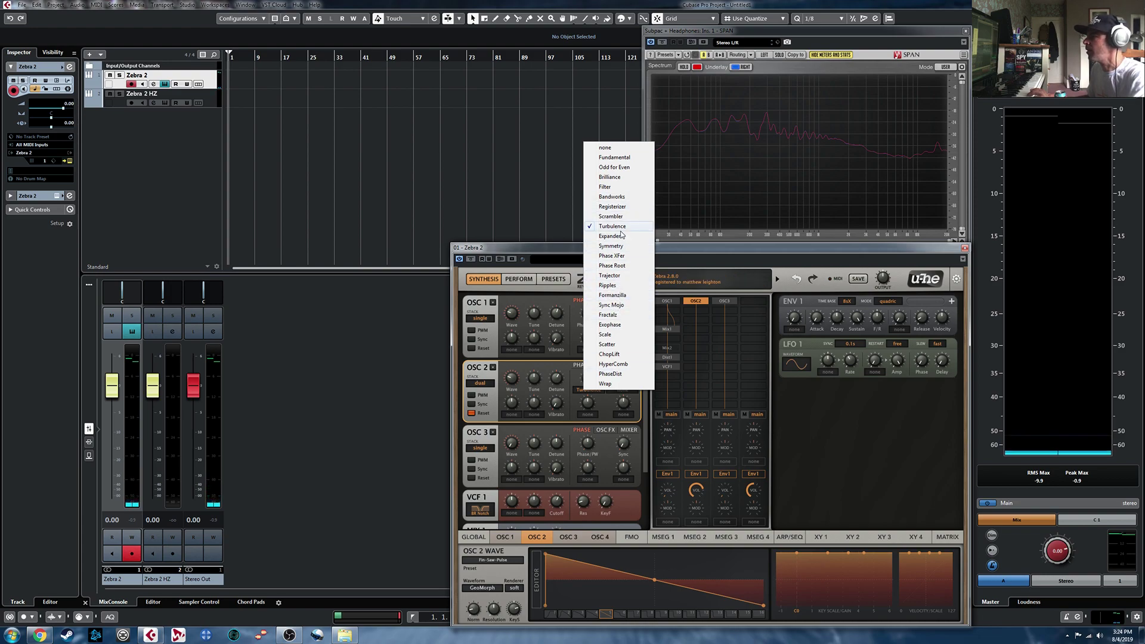
pyautogui.click(611, 178)
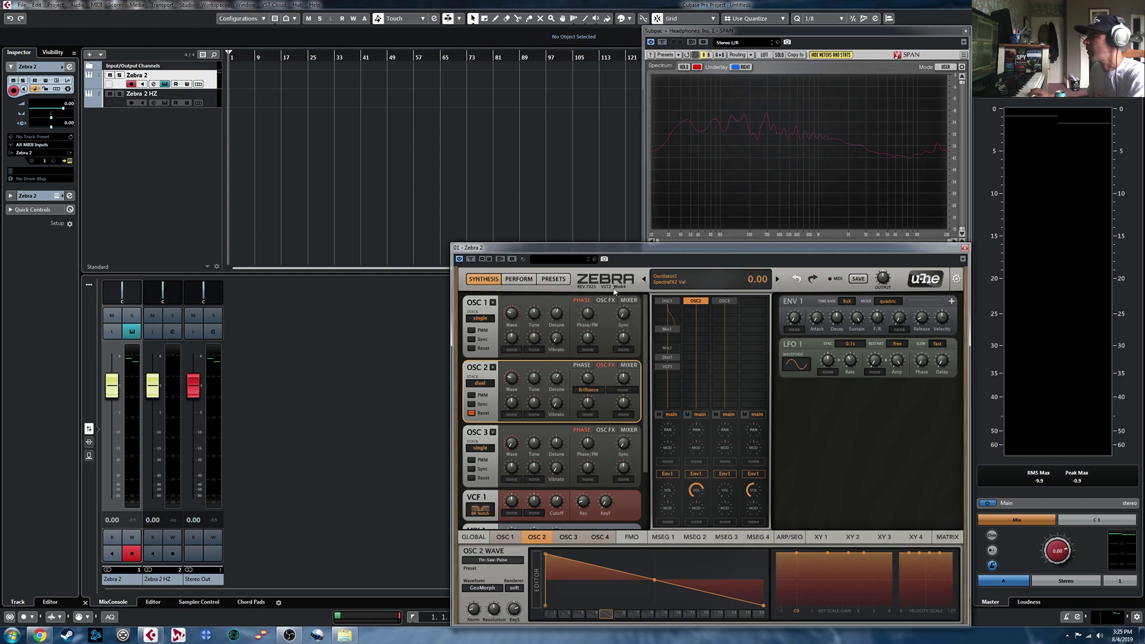
pyautogui.moveTo(589, 384); pyautogui.dragTo(590, 367)
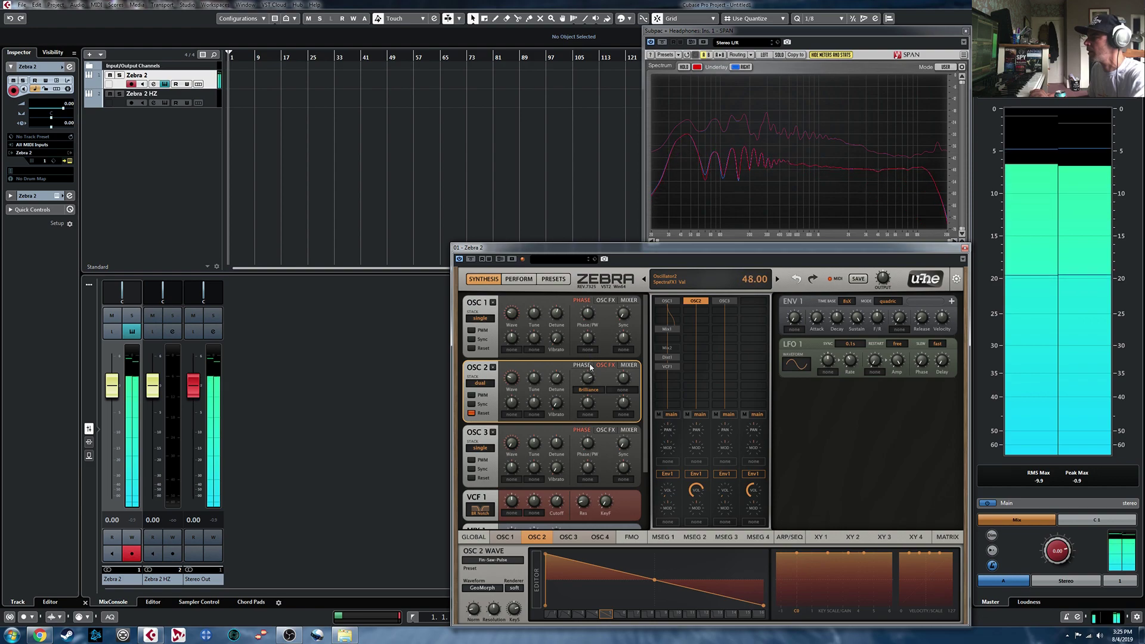
# Try PhaseDist as OSC 2's first spectral effect with a changed amount, and set the effect back to none
pyautogui.click(590, 390)
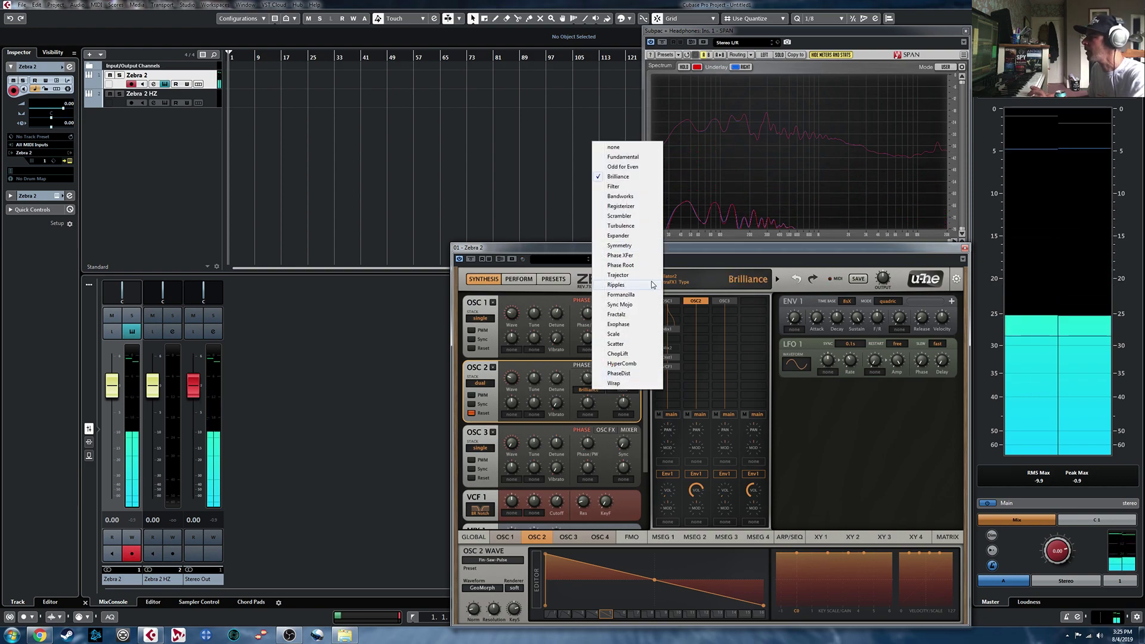
pyautogui.click(636, 375)
pyautogui.moveTo(587, 376); pyautogui.dragTo(585, 367)
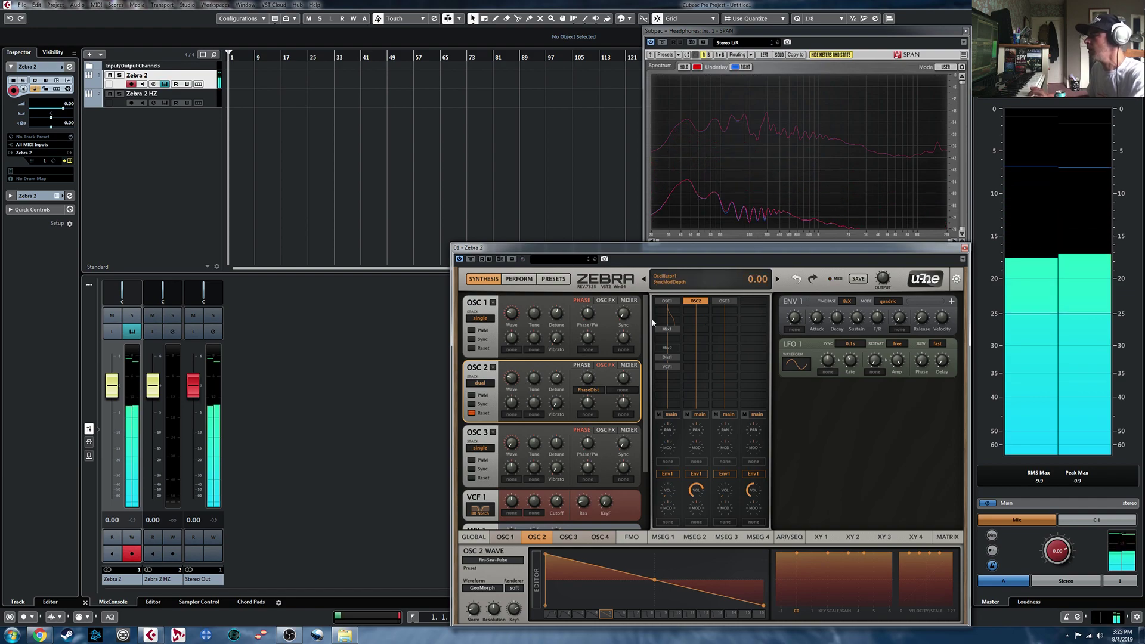
pyautogui.click(588, 390)
pyautogui.click(597, 391)
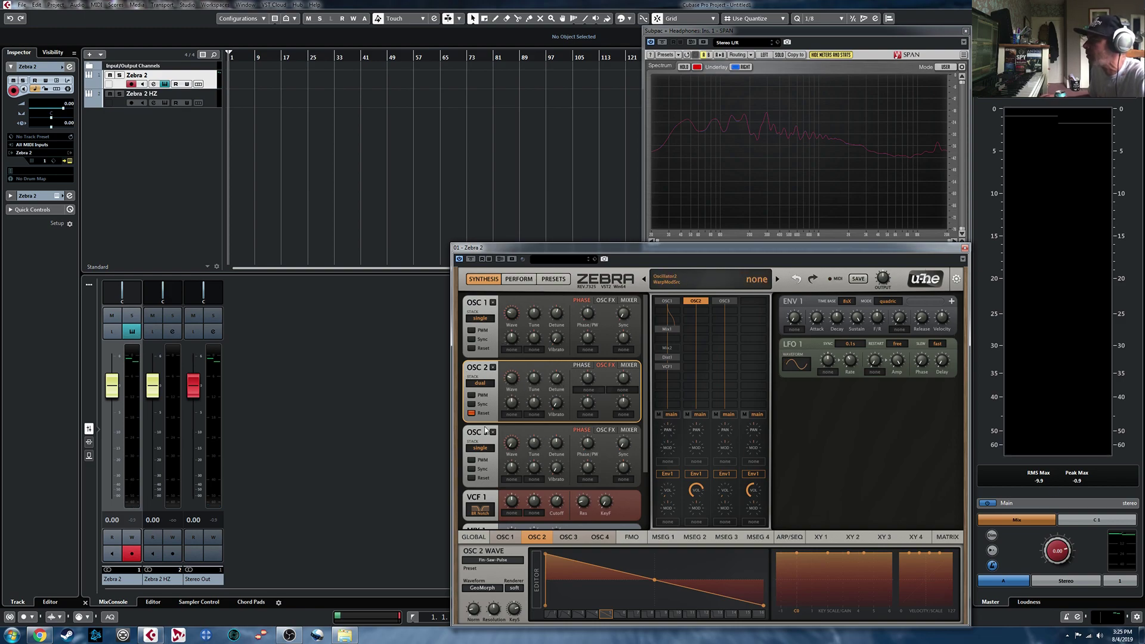
# Assign LFO 2 as OSC 2's wave modulation source, sync LFO 2 to 1/4 dot, and adjust the wave modulation depth
pyautogui.click(511, 416)
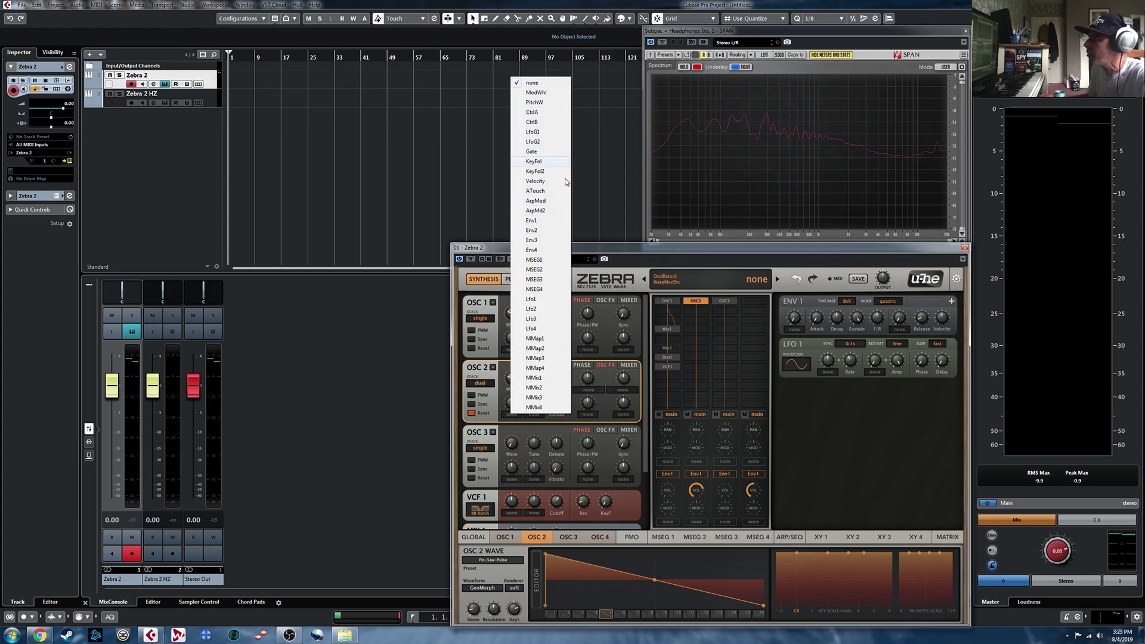
pyautogui.click(533, 310)
pyautogui.click(851, 385)
pyautogui.click(885, 251)
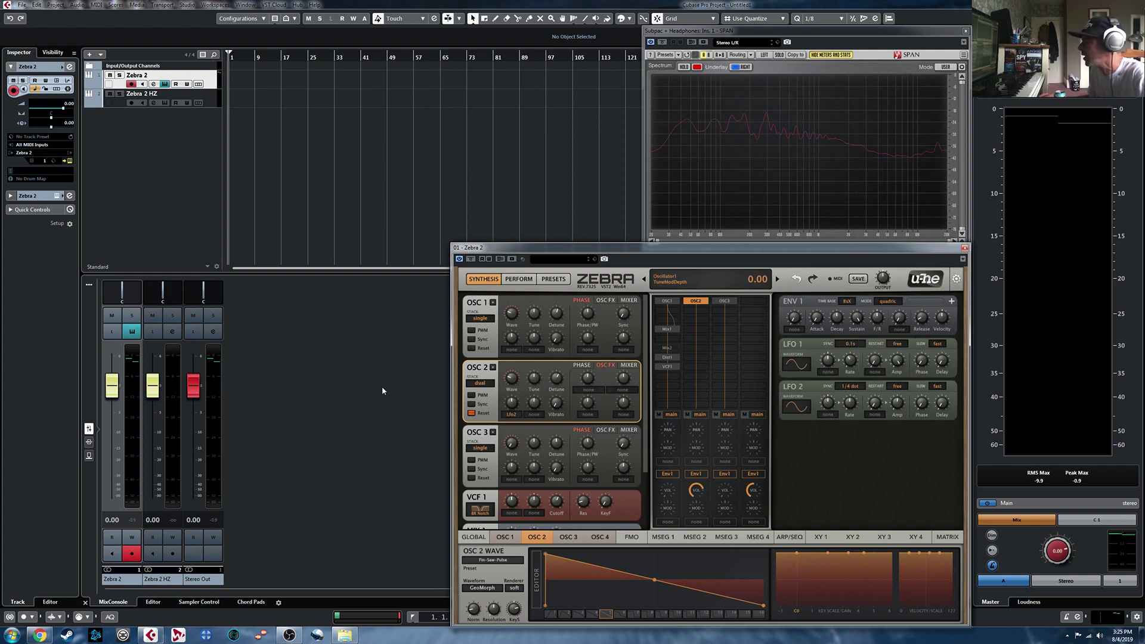
pyautogui.moveTo(518, 411); pyautogui.dragTo(515, 403)
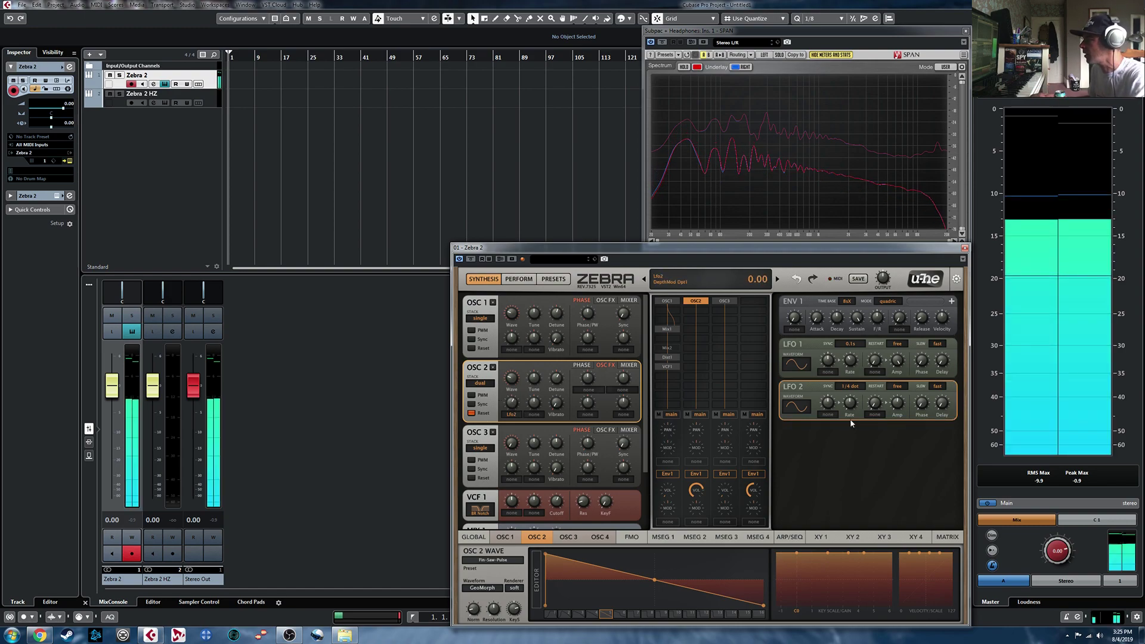
# Change LFO 2's sync rate to 1/8 dot and adjust its amplitude
pyautogui.click(850, 386)
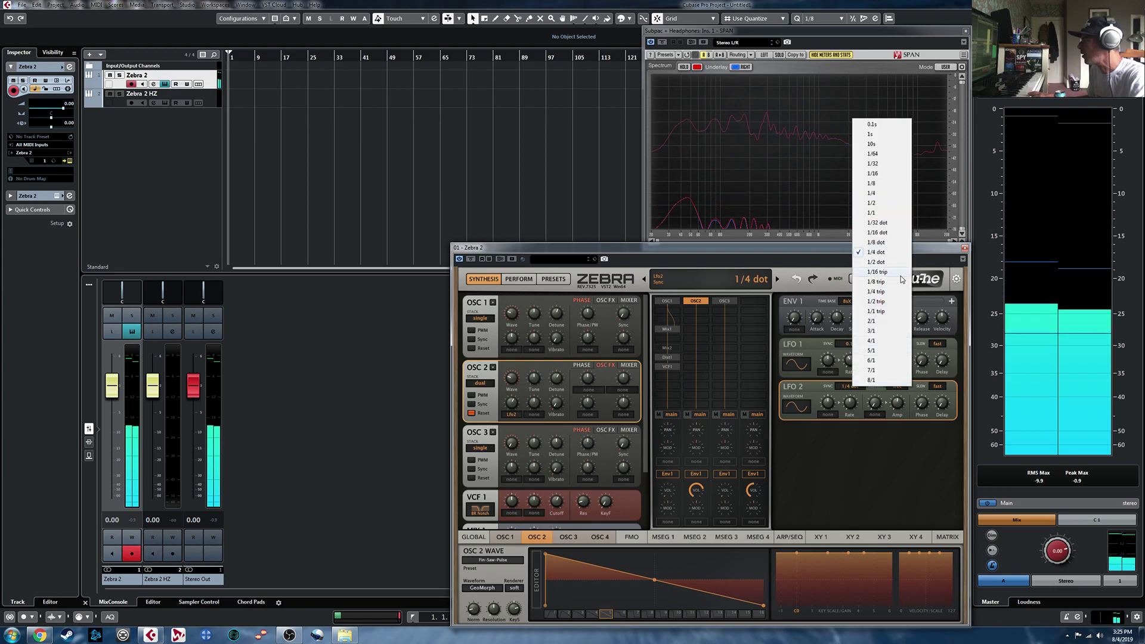
pyautogui.click(875, 242)
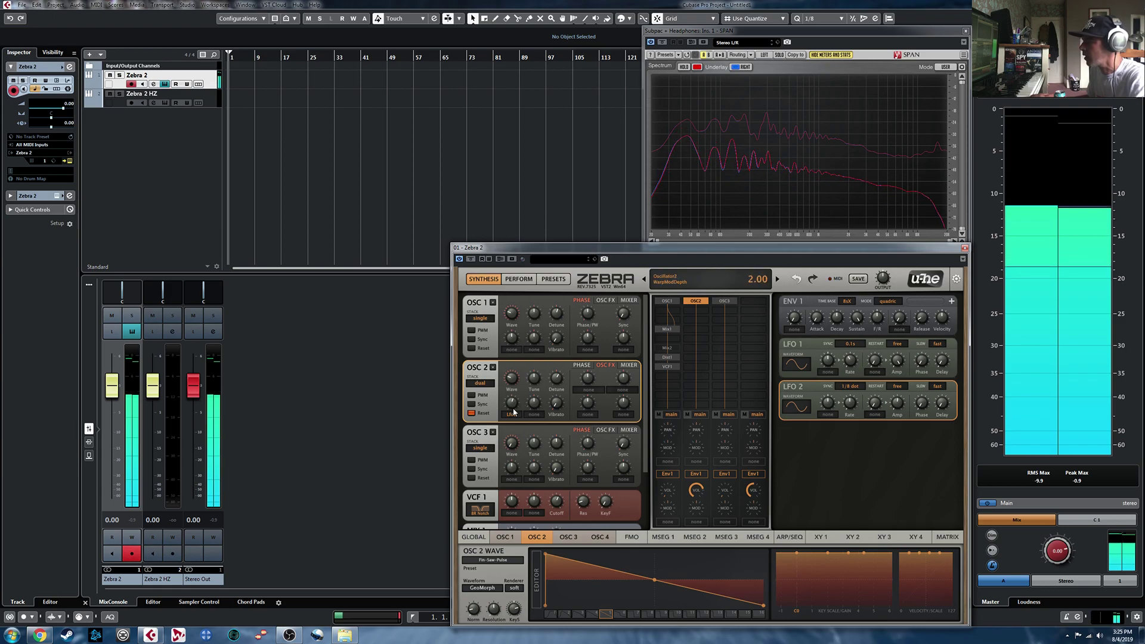
pyautogui.moveTo(901, 415); pyautogui.dragTo(900, 426)
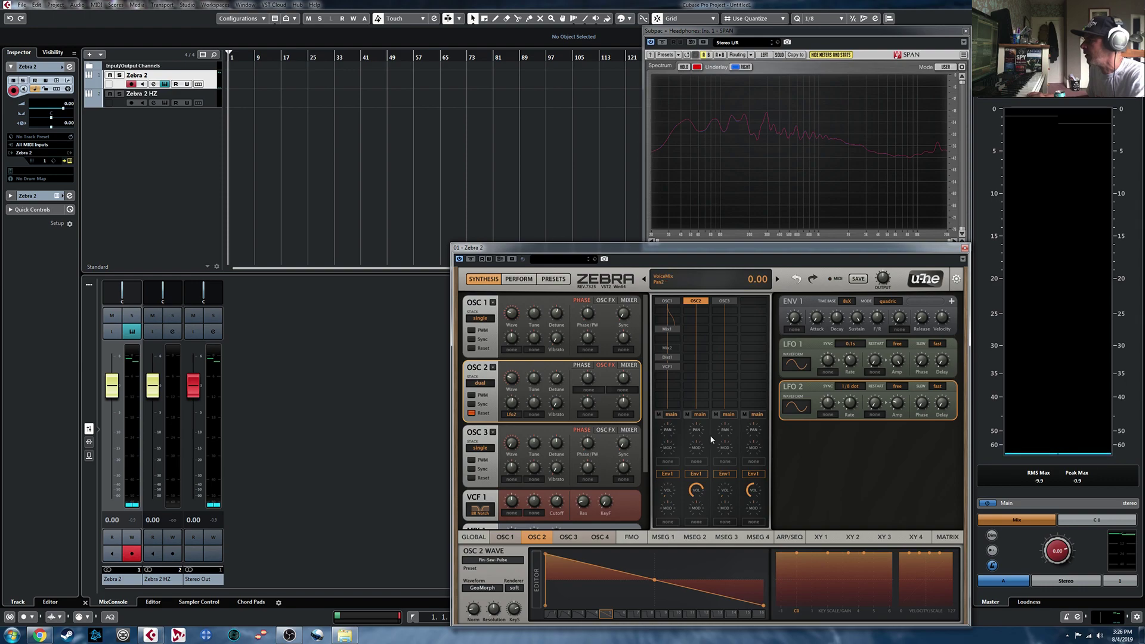
# Move VCF 1 into OSC 2's grid lane and assign LFO 2 to its cutoff, trying modulation depths between 70 and -34
pyautogui.click(668, 368)
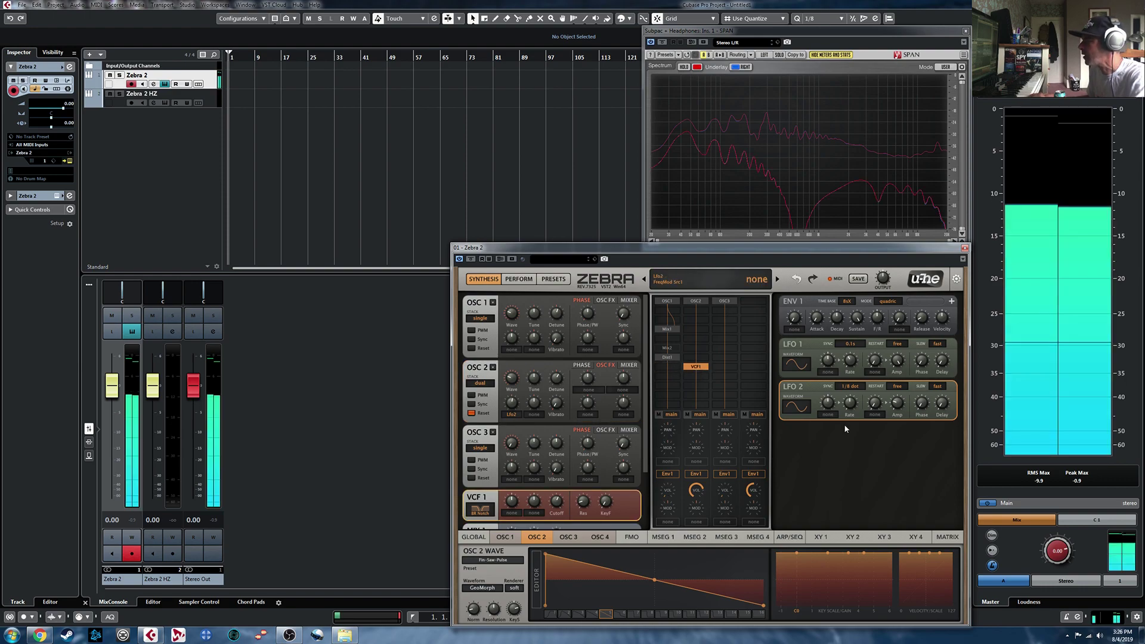
pyautogui.click(533, 513)
pyautogui.click(556, 396)
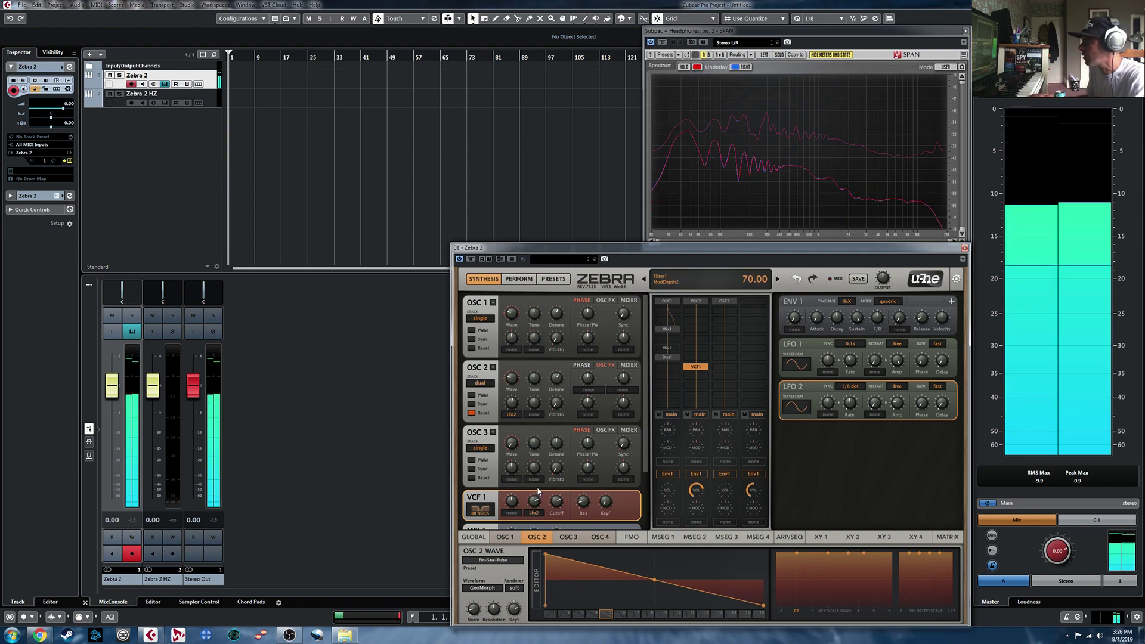
pyautogui.moveTo(538, 491); pyautogui.dragTo(537, 514)
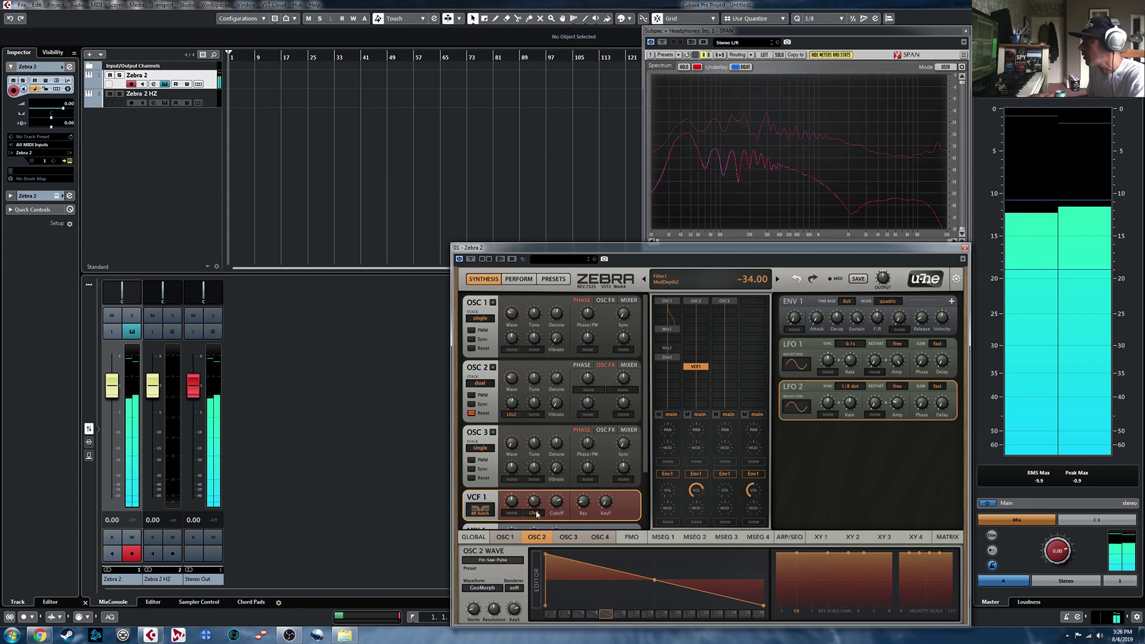
pyautogui.scroll(-2, 559, 511)
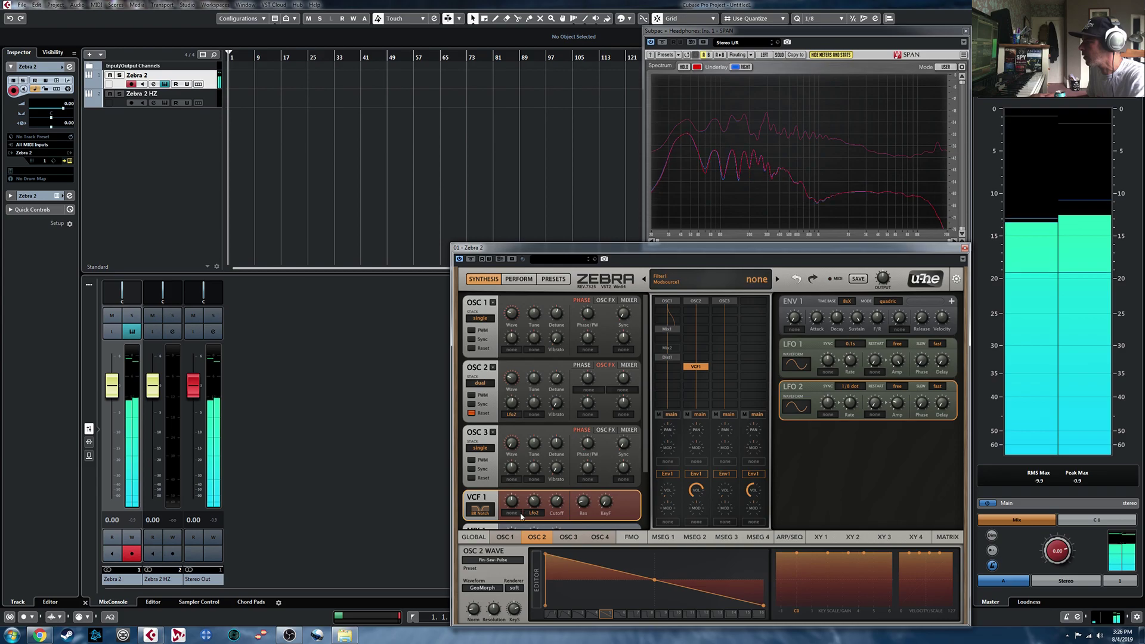
pyautogui.moveTo(535, 500); pyautogui.dragTo(537, 492)
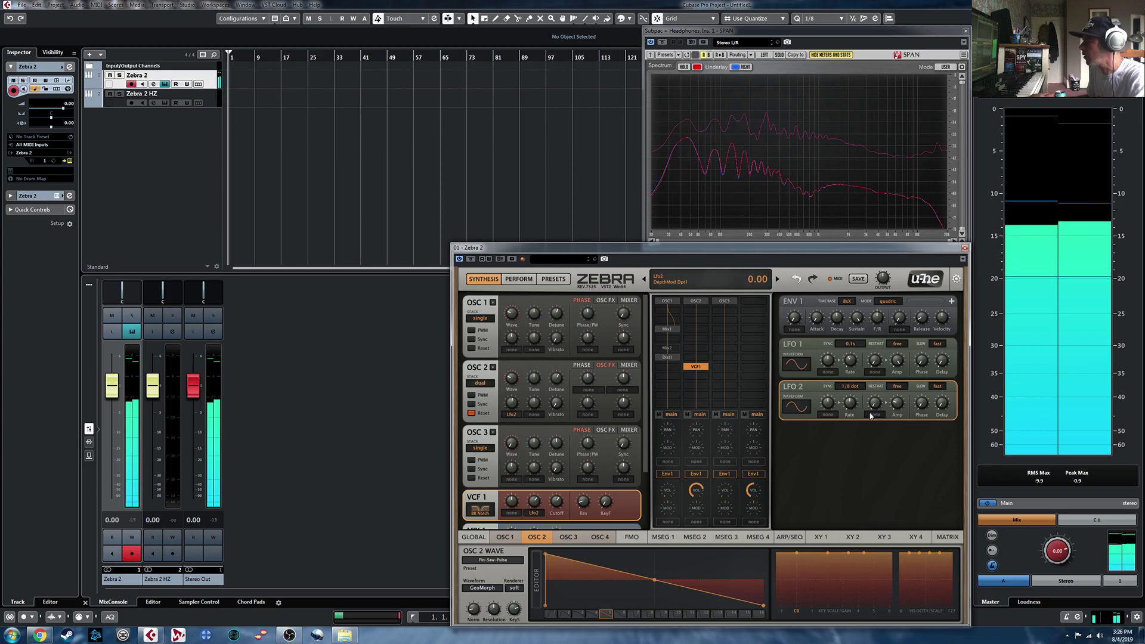
# Set LFO 2's sync rate to 1/4 dot and readjust its modulation depth on VCF 1's cutoff
pyautogui.click(850, 386)
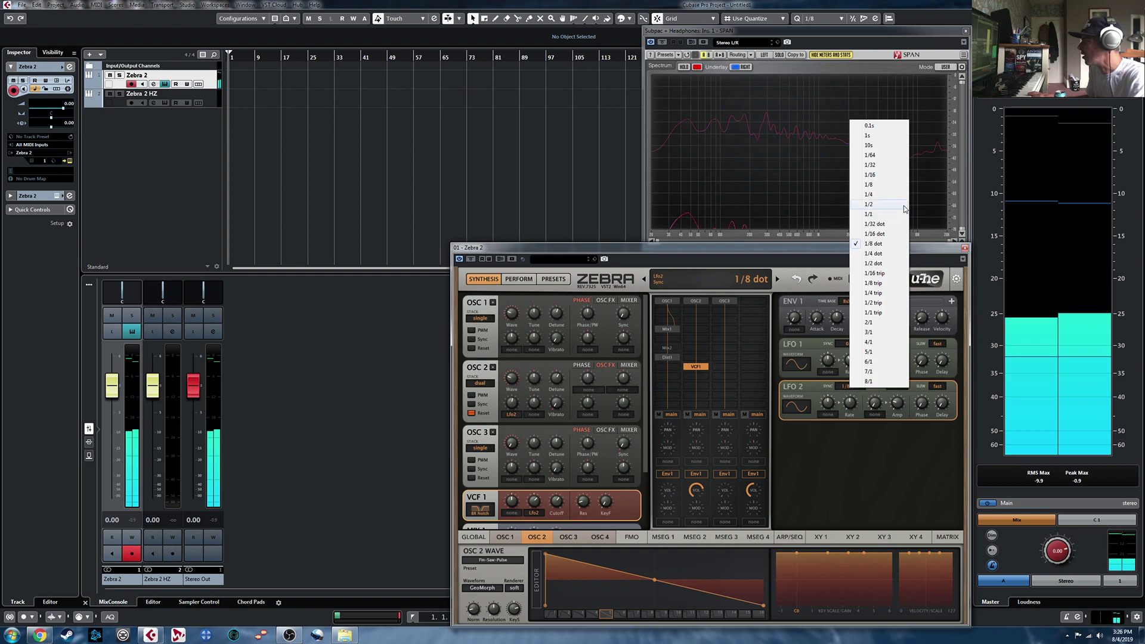
pyautogui.click(874, 254)
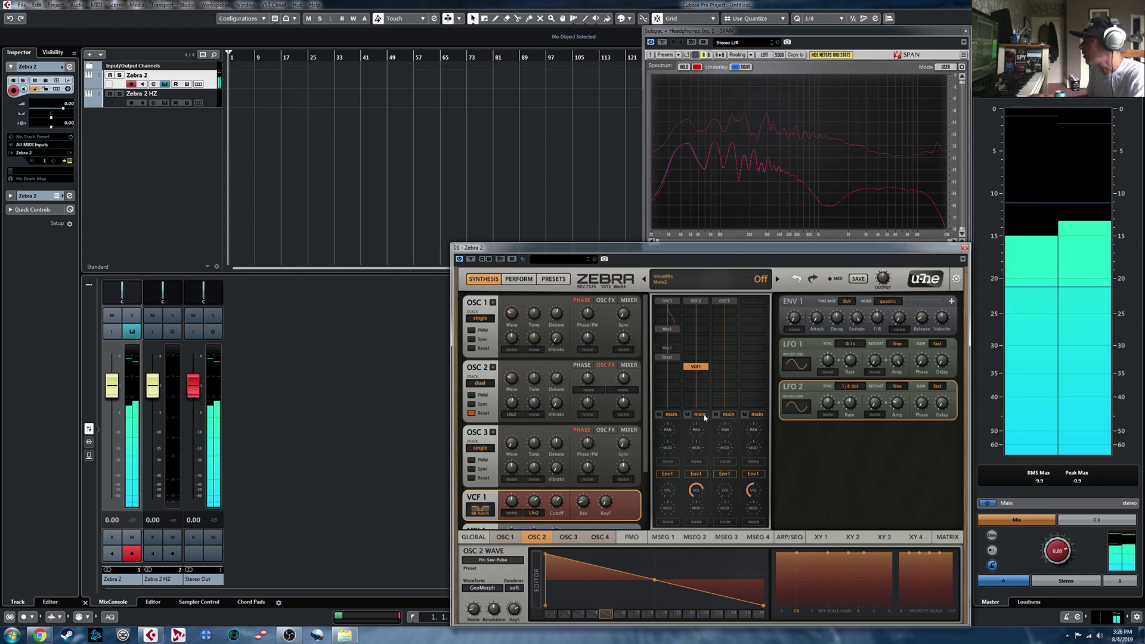
pyautogui.moveTo(534, 509); pyautogui.dragTo(534, 505)
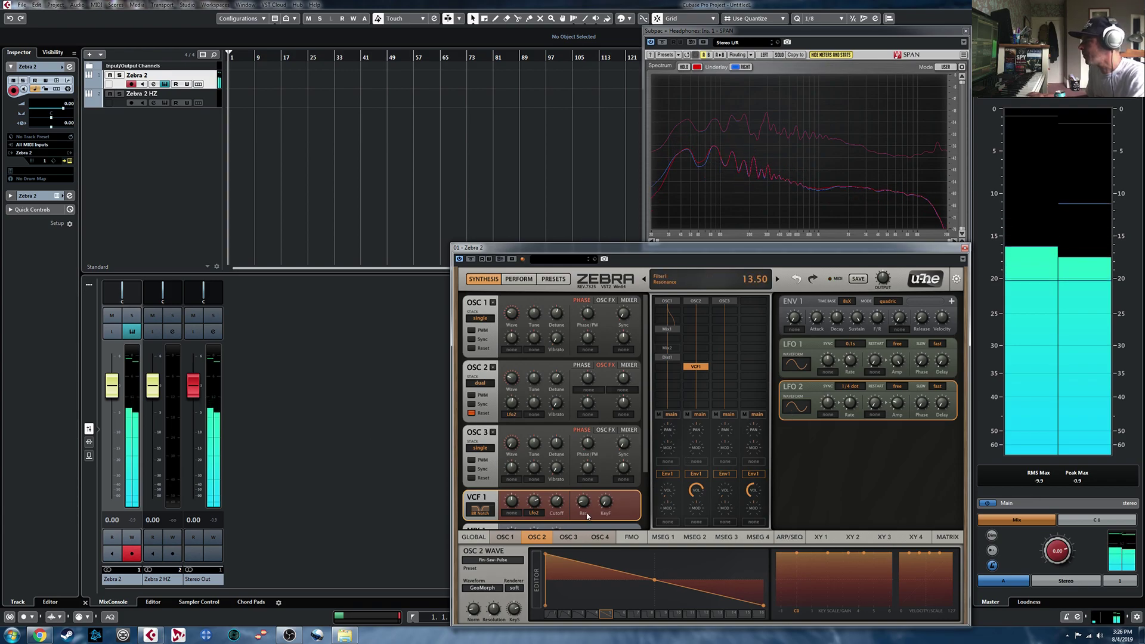
# Assign Env2 as VCF 1's other cutoff modulation source and raise its depth
pyautogui.click(512, 517)
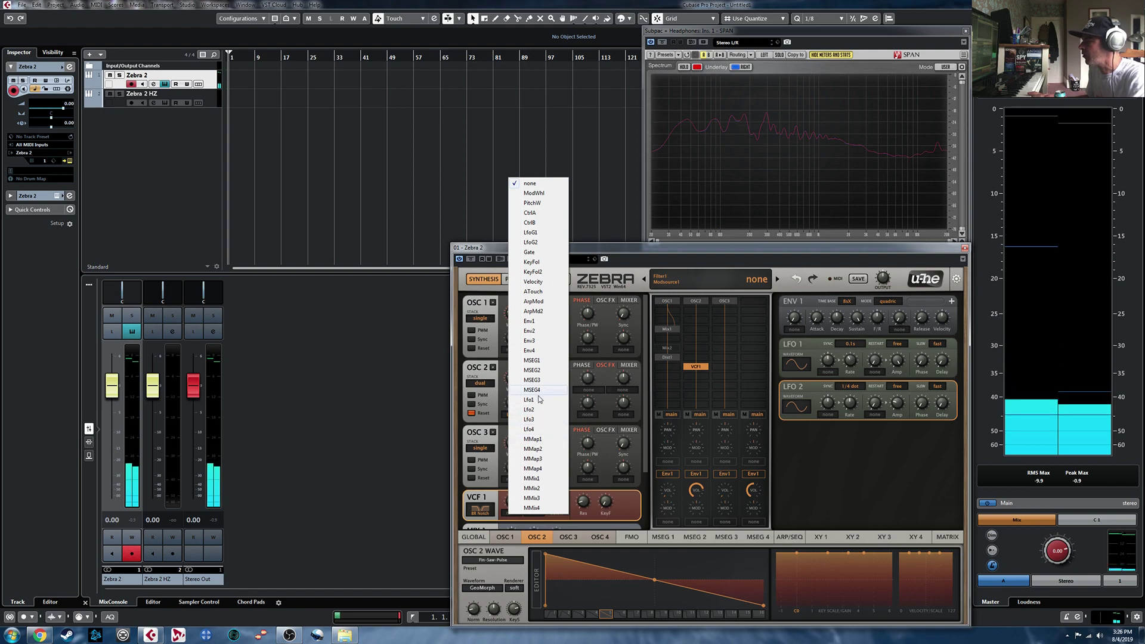
pyautogui.click(529, 331)
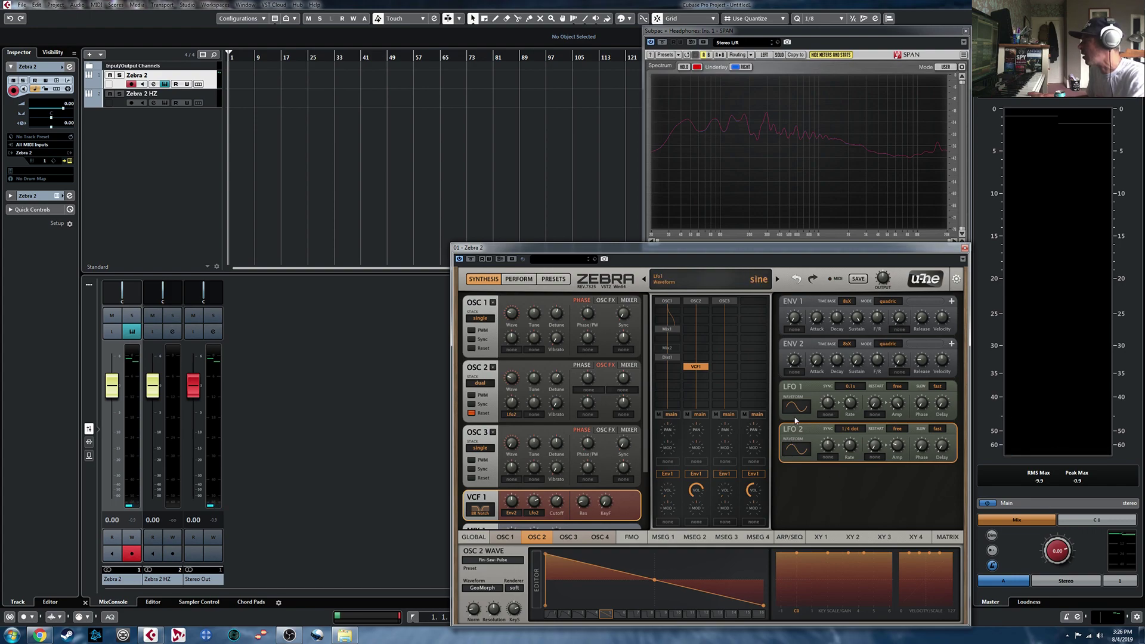
pyautogui.moveTo(521, 506); pyautogui.dragTo(513, 495)
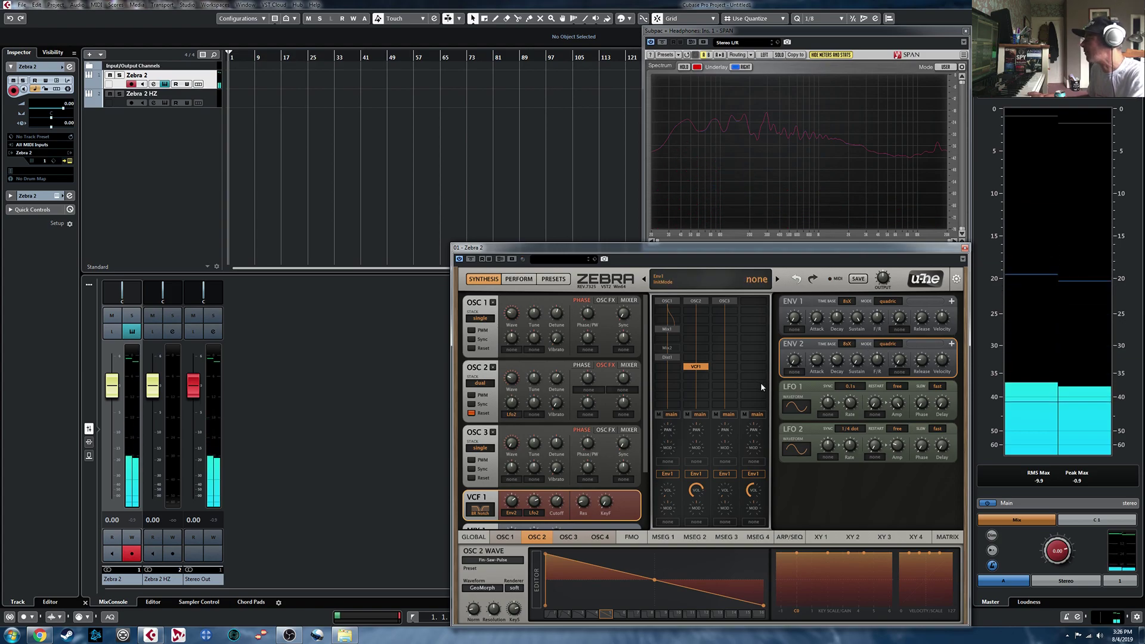
# Set ENV 2 to v-slope mode with a slope of about -32 and a 16sX time base, after trying linear mode
pyautogui.click(890, 345)
pyautogui.click(917, 361)
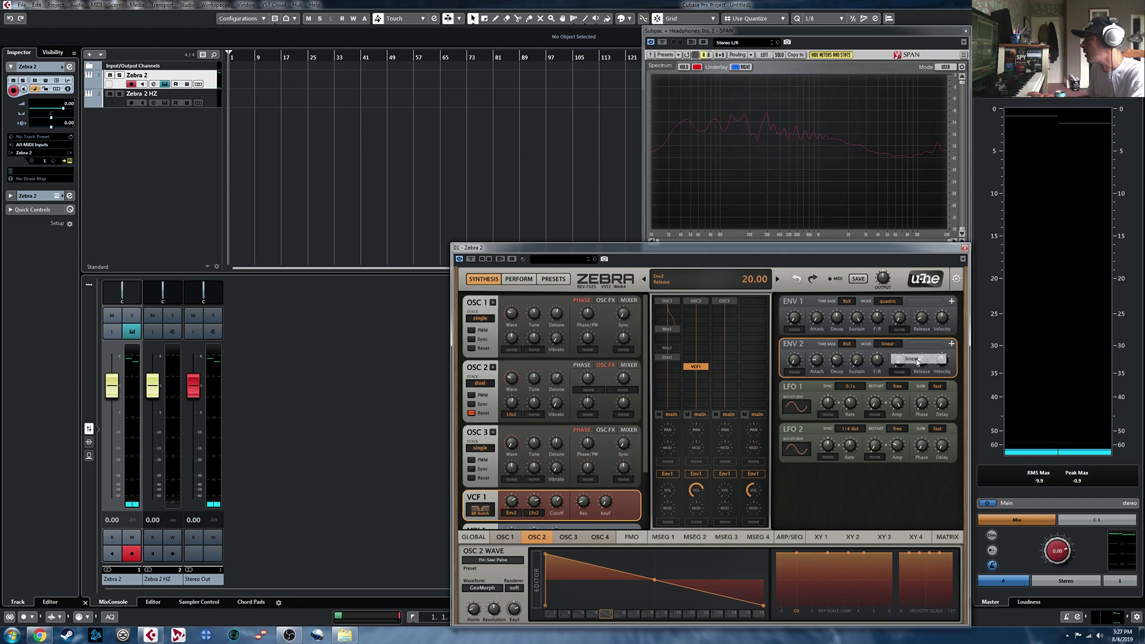
pyautogui.click(887, 343)
pyautogui.click(928, 371)
pyautogui.moveTo(920, 346)
pyautogui.mouseDown()
pyautogui.moveTo(940, 346)
pyautogui.moveTo(925, 347)
pyautogui.mouseUp()
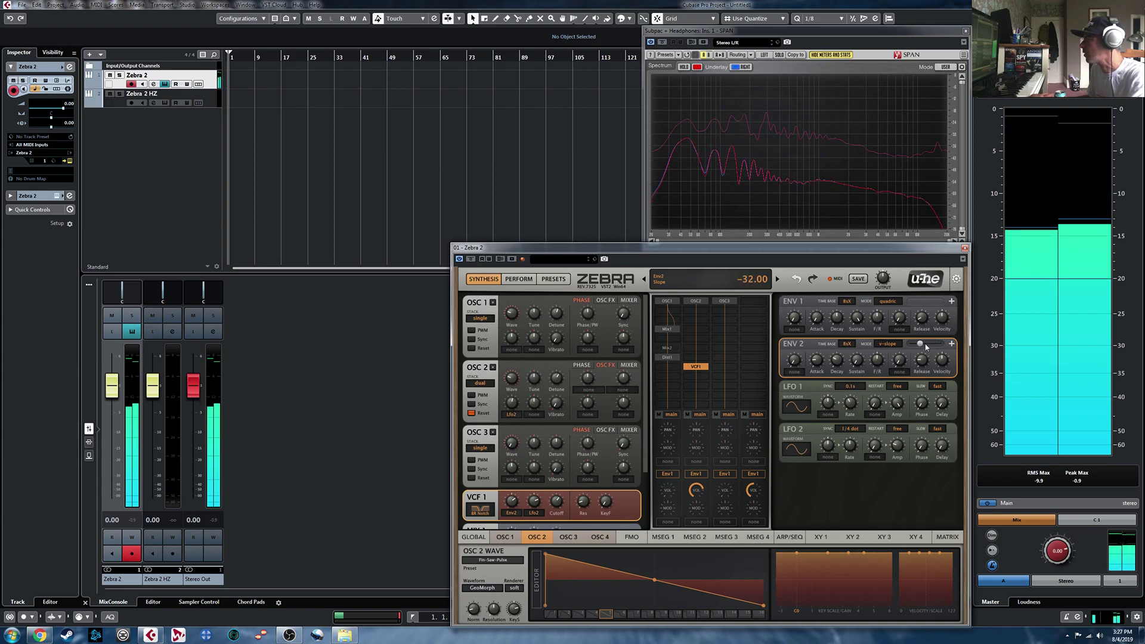
pyautogui.click(847, 345)
pyautogui.click(859, 358)
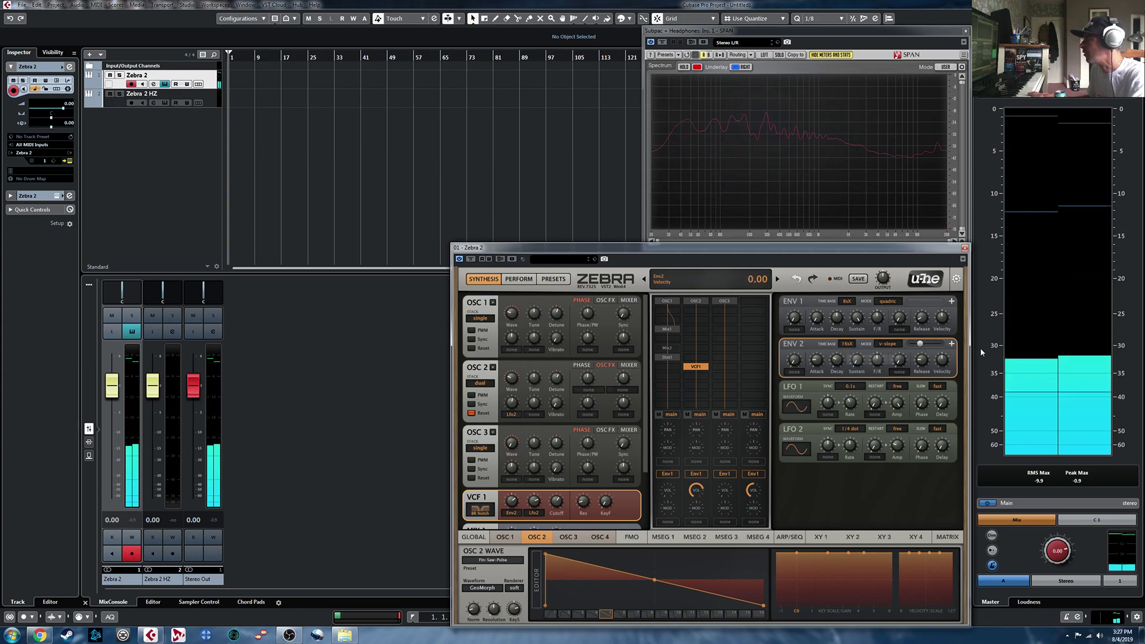
pyautogui.moveTo(923, 346)
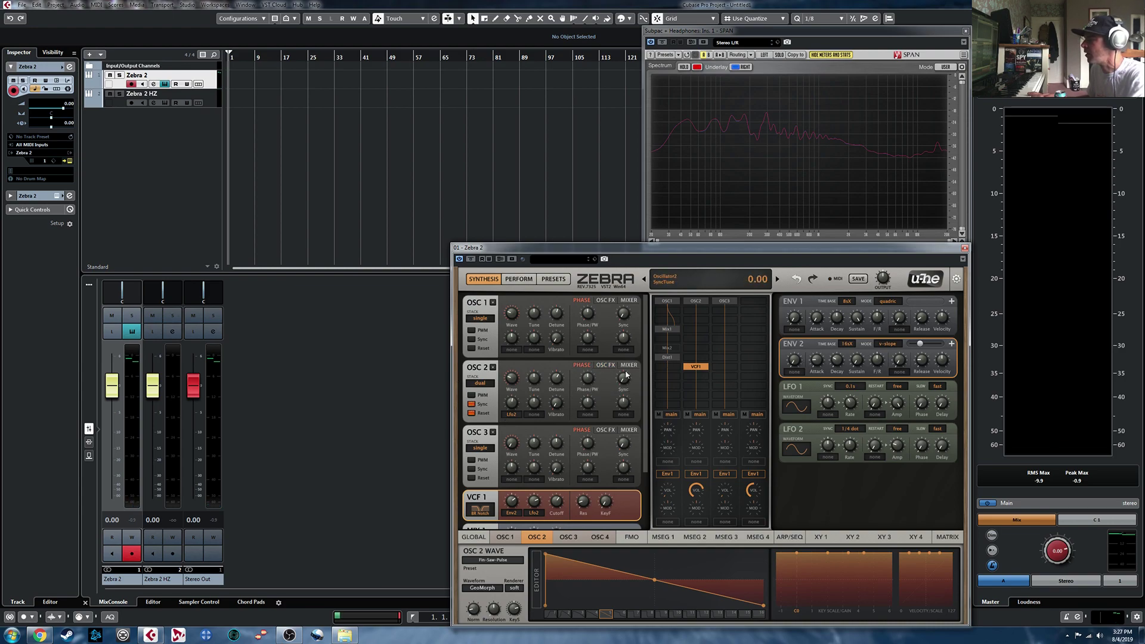
# Sweep OSC 2's sync tuning with Sync on, switch Sync off, and adjust the oscillator's phase
pyautogui.moveTo(628, 391); pyautogui.dragTo(623, 351)
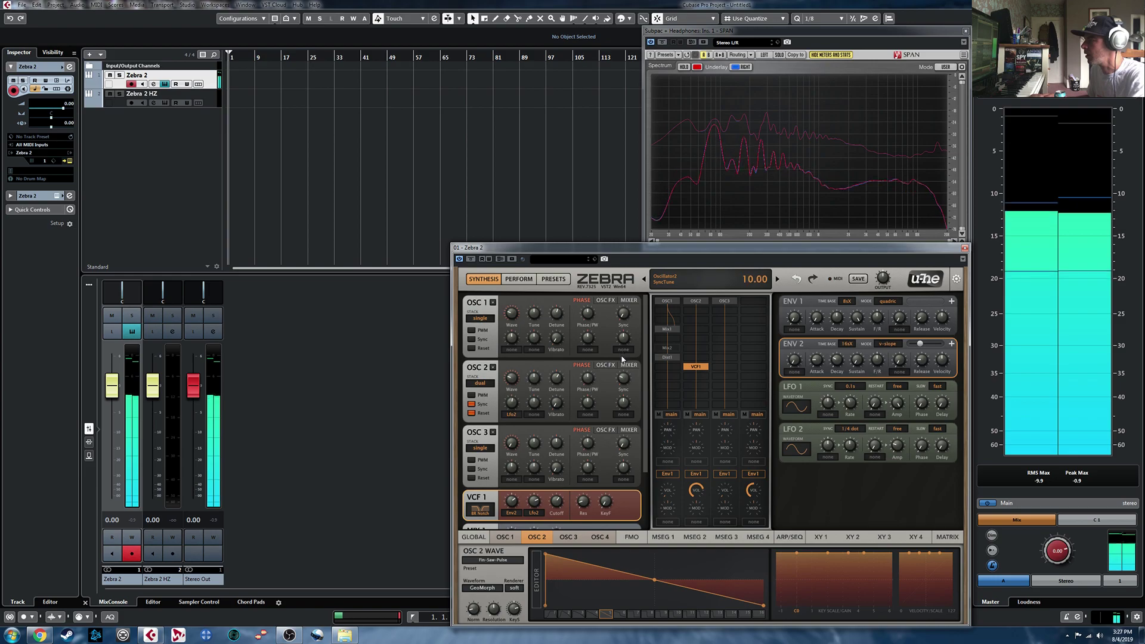
pyautogui.click(471, 405)
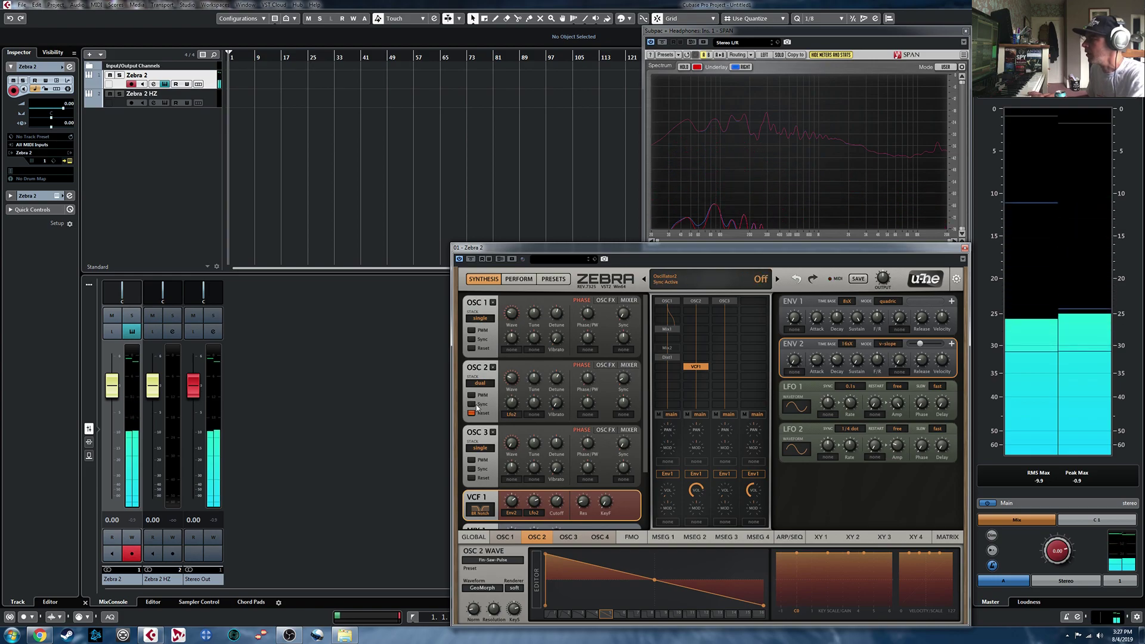
pyautogui.moveTo(589, 398)
pyautogui.mouseDown()
pyautogui.moveTo(589, 361)
pyautogui.moveTo(590, 388)
pyautogui.mouseUp()
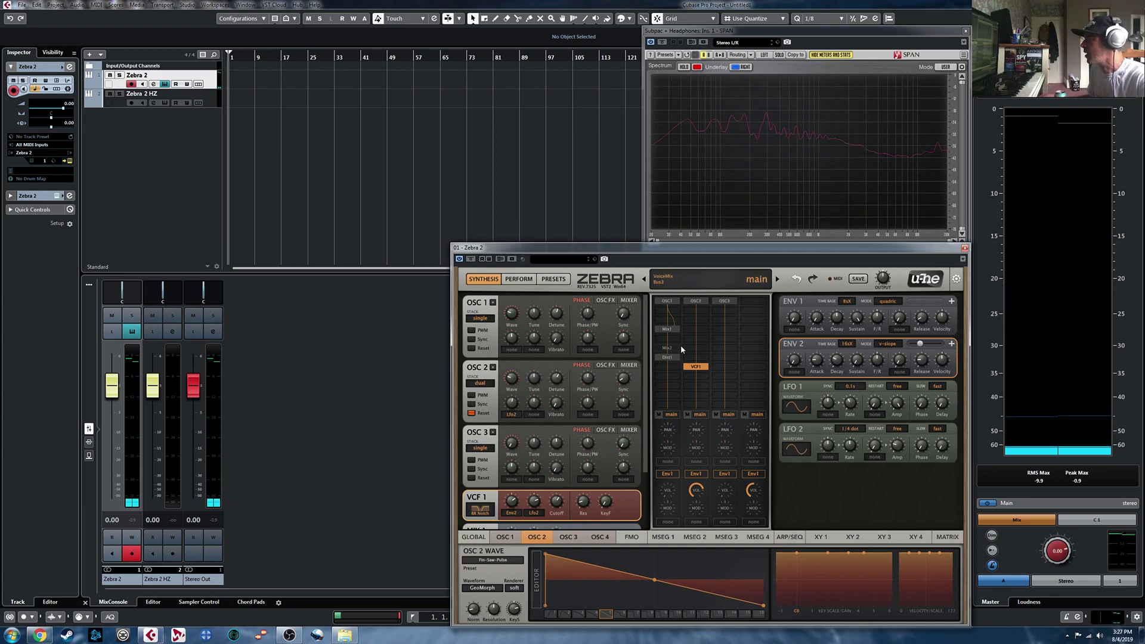
# Add a Shape1 module below VCF1 in OSC 2's grid lane
pyautogui.click(698, 381)
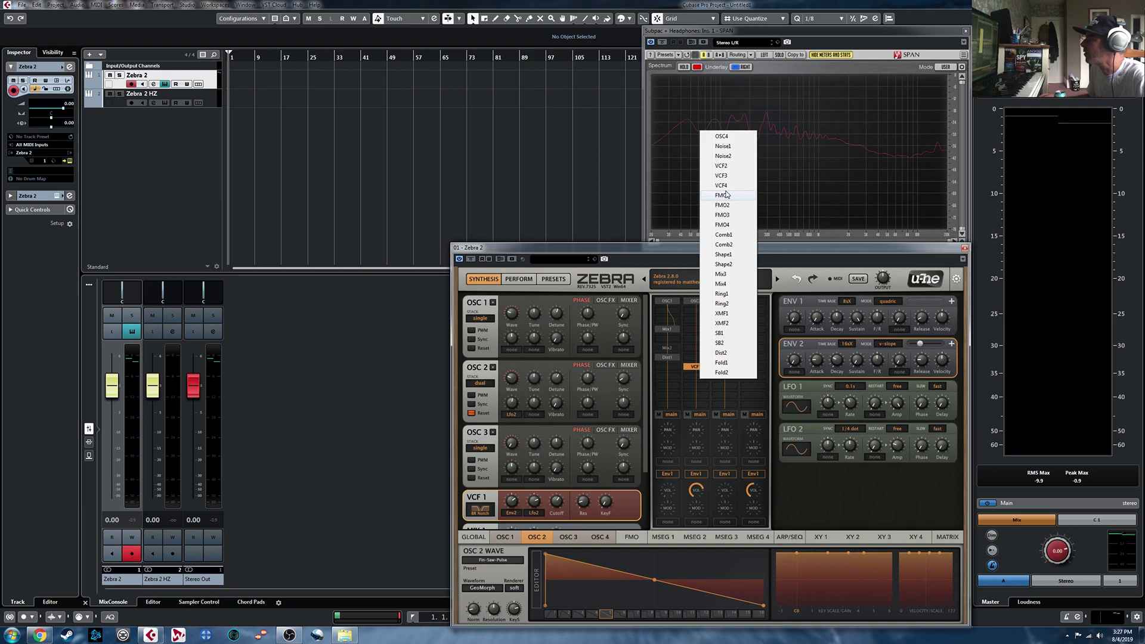
pyautogui.click(715, 346)
pyautogui.click(694, 381)
pyautogui.click(716, 503)
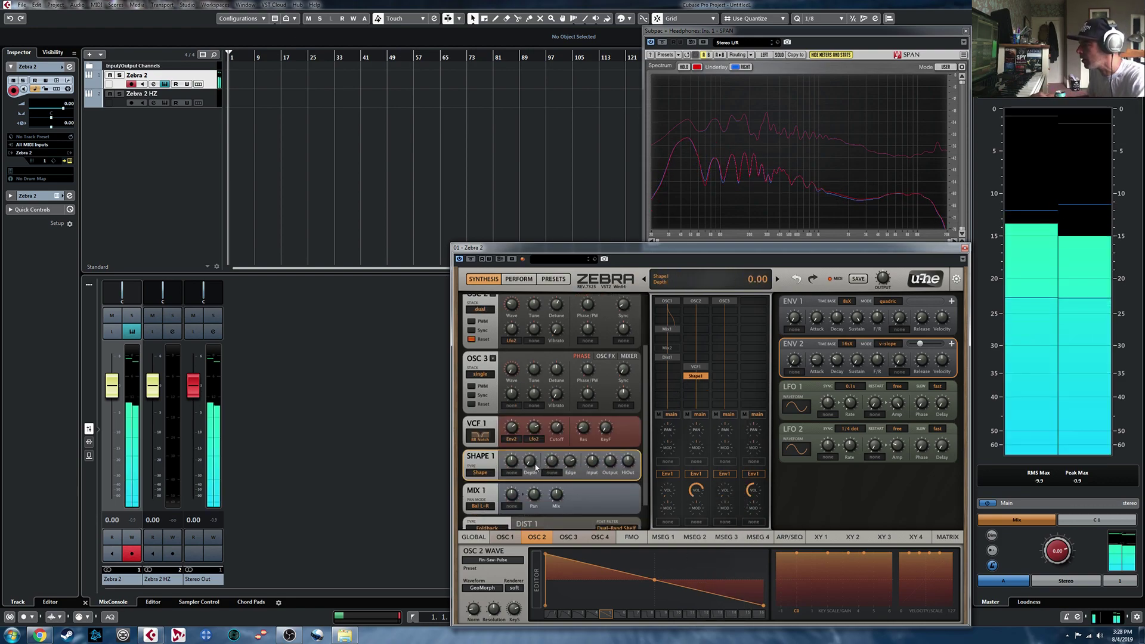
# Adjust VCF 1's LFO 2 modulation depth and Shape 1's depth, with Shape 1's HiOut at -4.20 dB and input at 11.0 dB
pyautogui.moveTo(535, 440); pyautogui.dragTo(535, 430)
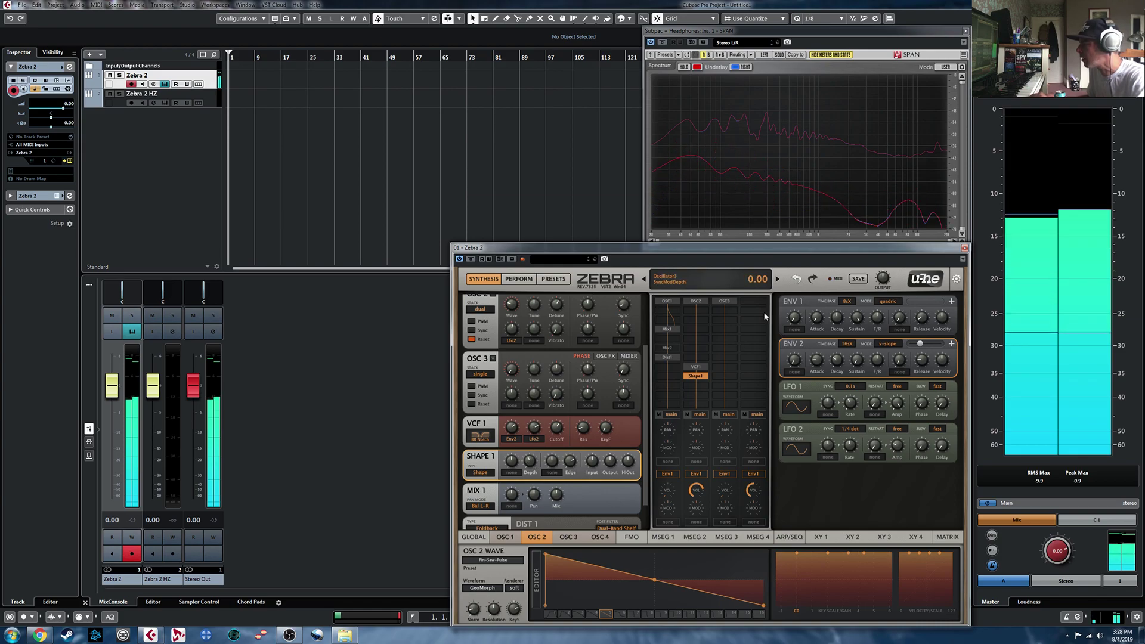
pyautogui.moveTo(530, 466); pyautogui.dragTo(530, 463)
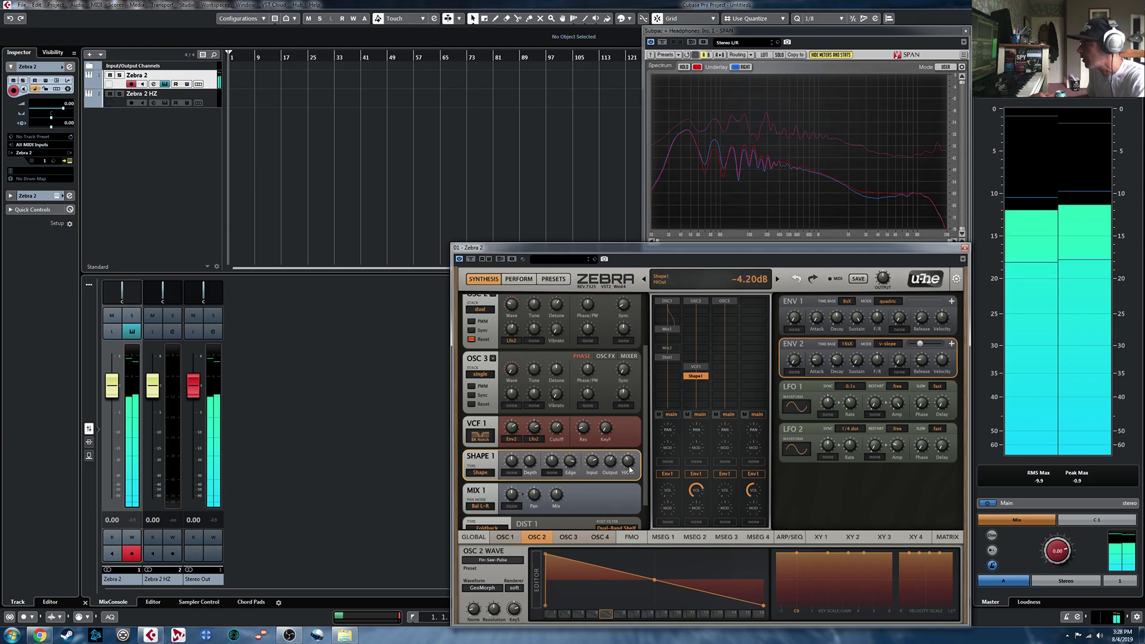
pyautogui.scroll(2, 591, 458)
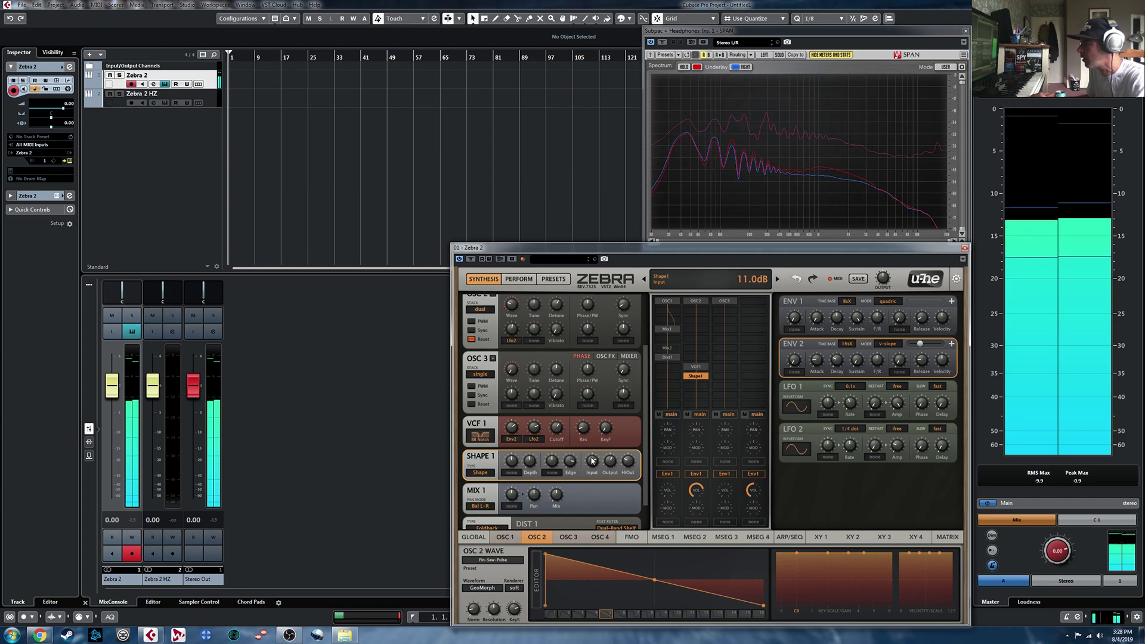
# Add a Fold1 module below Shape1 in OSC 2's grid lane and bypass Shape1
pyautogui.click(730, 413)
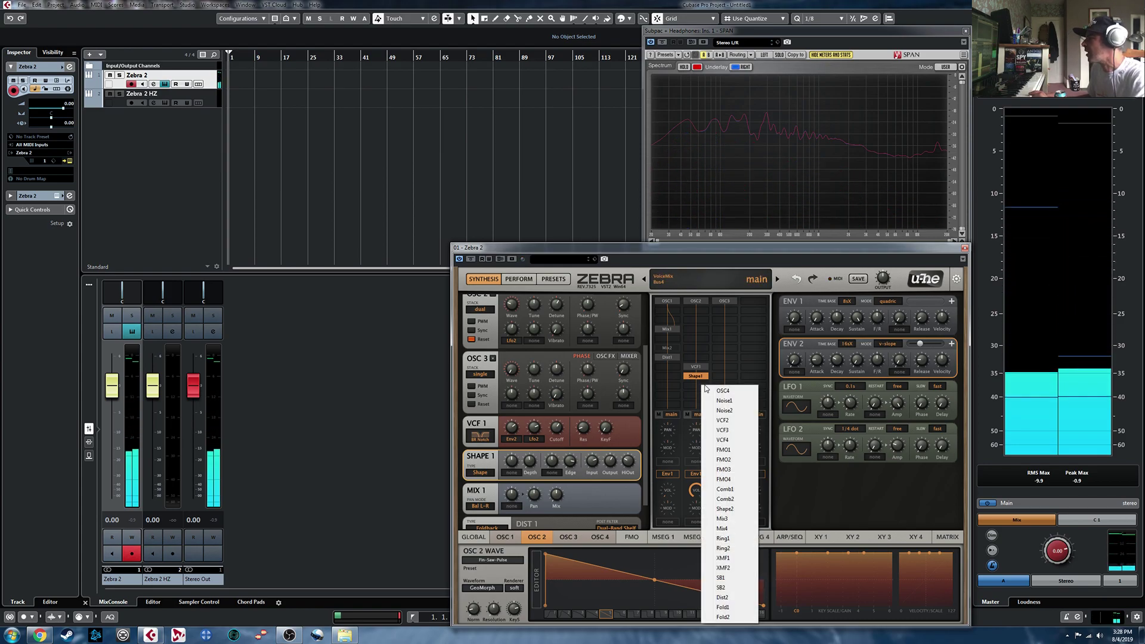
pyautogui.click(724, 608)
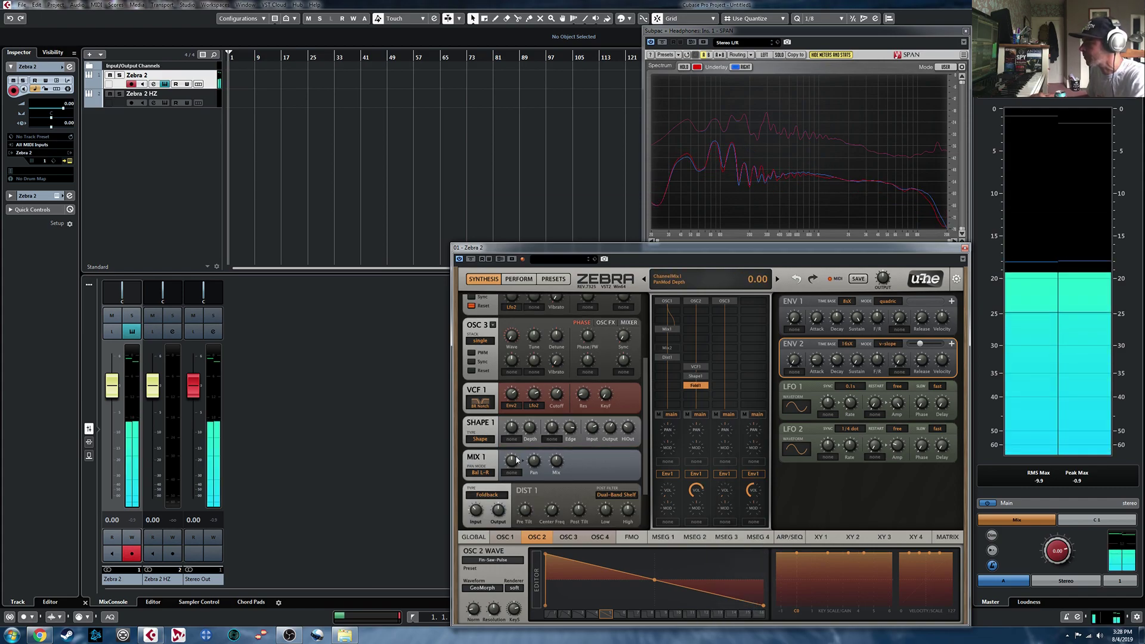
pyautogui.click(701, 377)
pyautogui.click(704, 380)
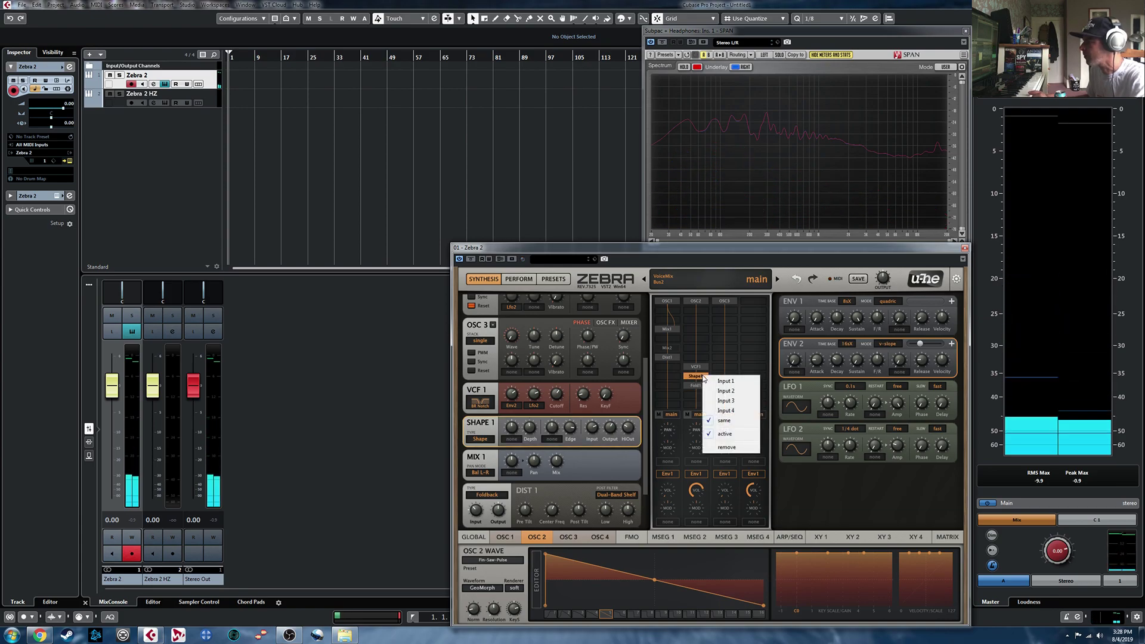
pyautogui.click(694, 379)
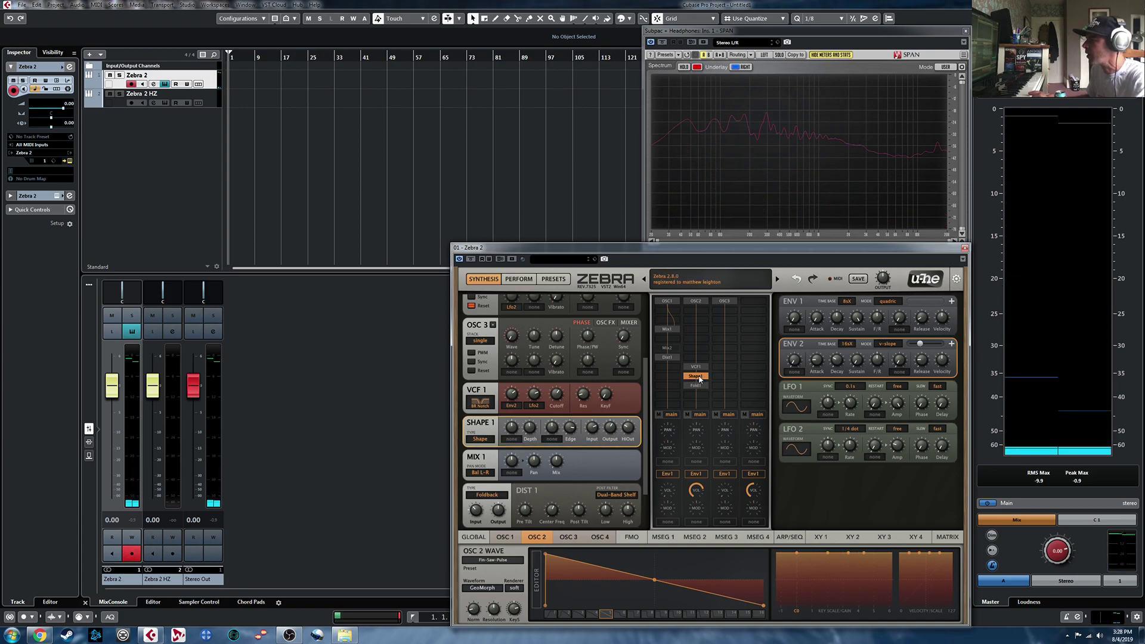
pyautogui.doubleClick(700, 378)
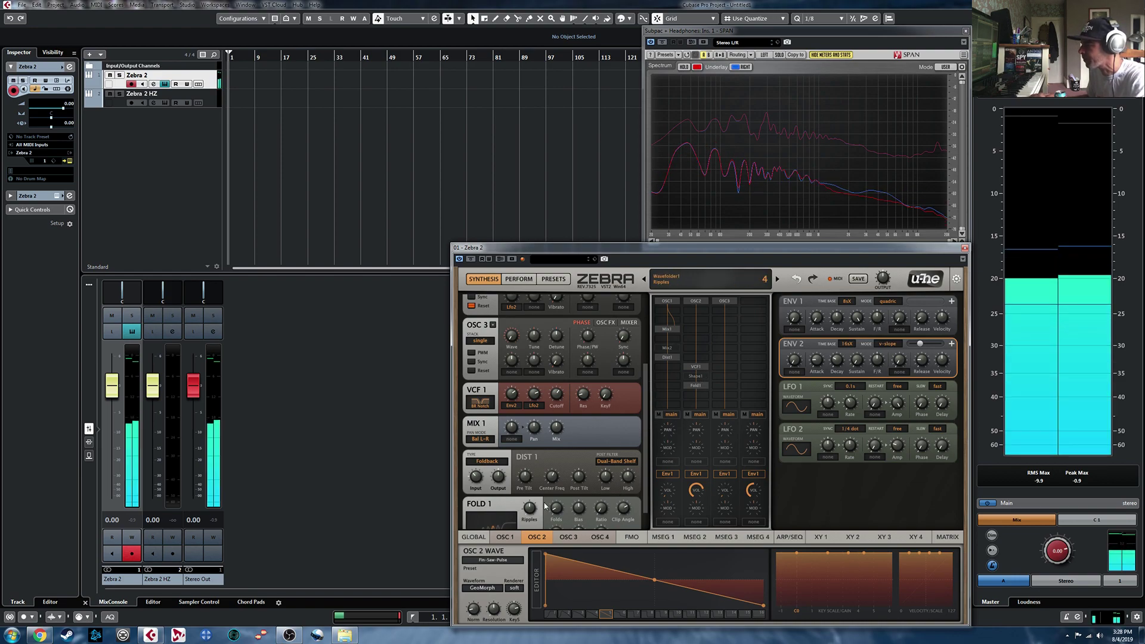
# Adjust Fold 1's folds and bias, with Ripples at 5
pyautogui.scroll(-1, 648, 436)
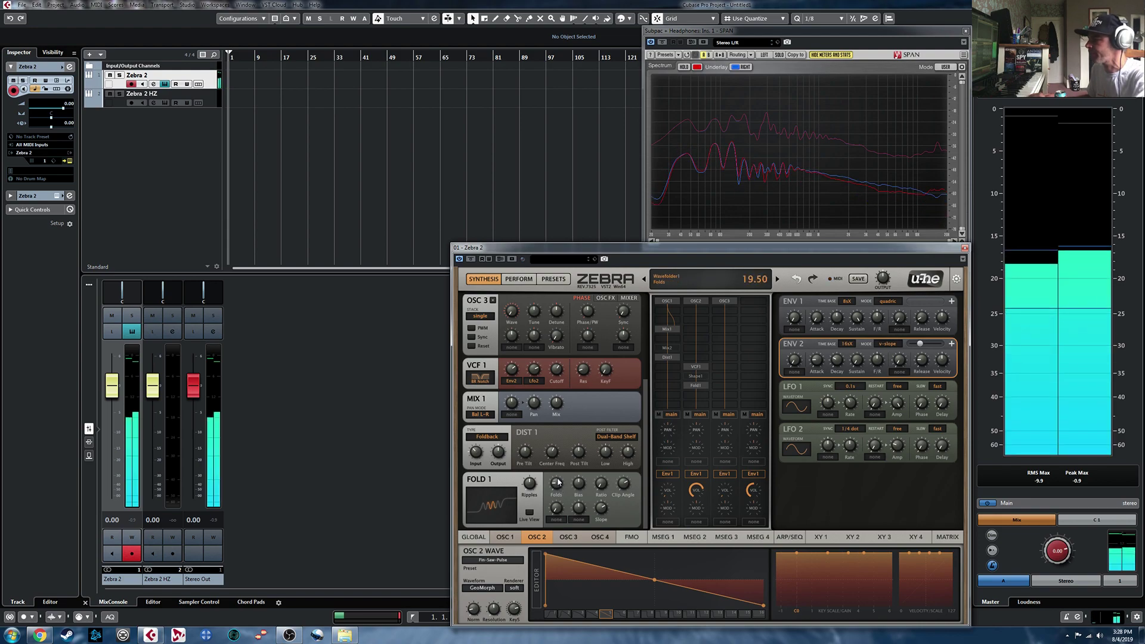
pyautogui.moveTo(559, 475)
pyautogui.mouseDown()
pyautogui.moveTo(558, 489)
pyautogui.moveTo(561, 474)
pyautogui.mouseUp()
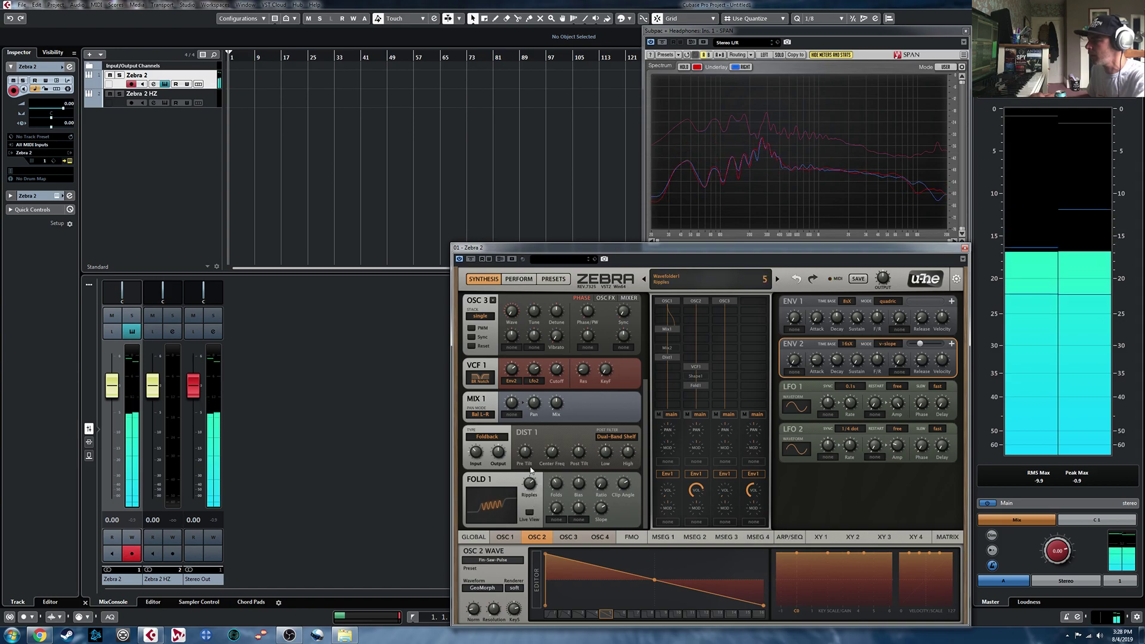
pyautogui.moveTo(579, 484); pyautogui.dragTo(582, 486)
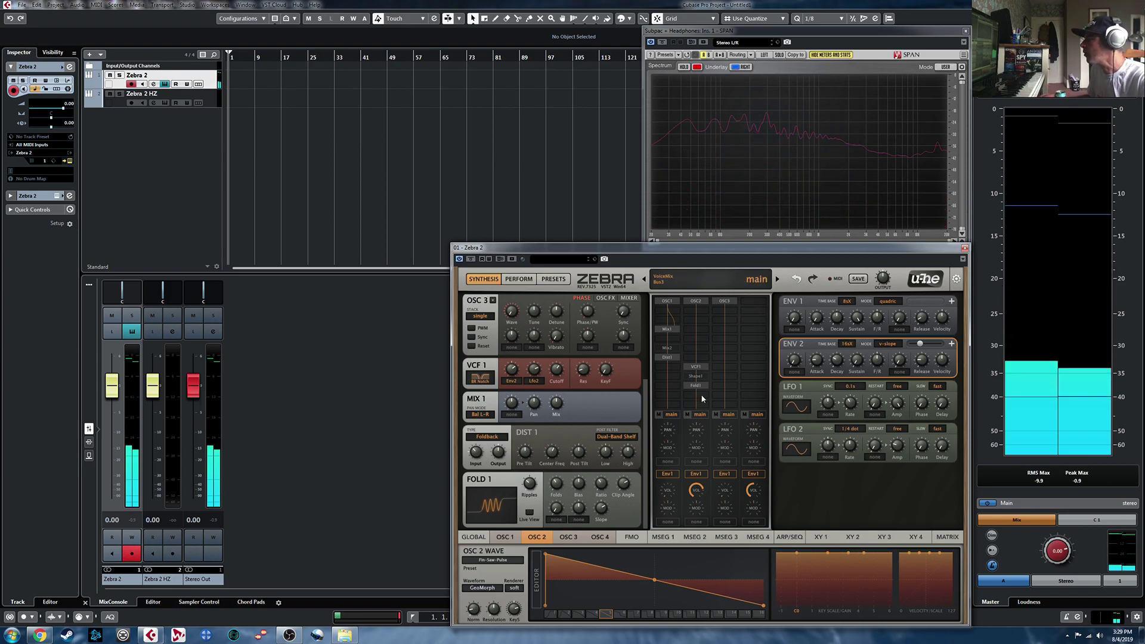
# Move VCF1 and Fold1 into the first grid lane and set Mix1's side chain to SideChain 2
pyautogui.click(702, 370)
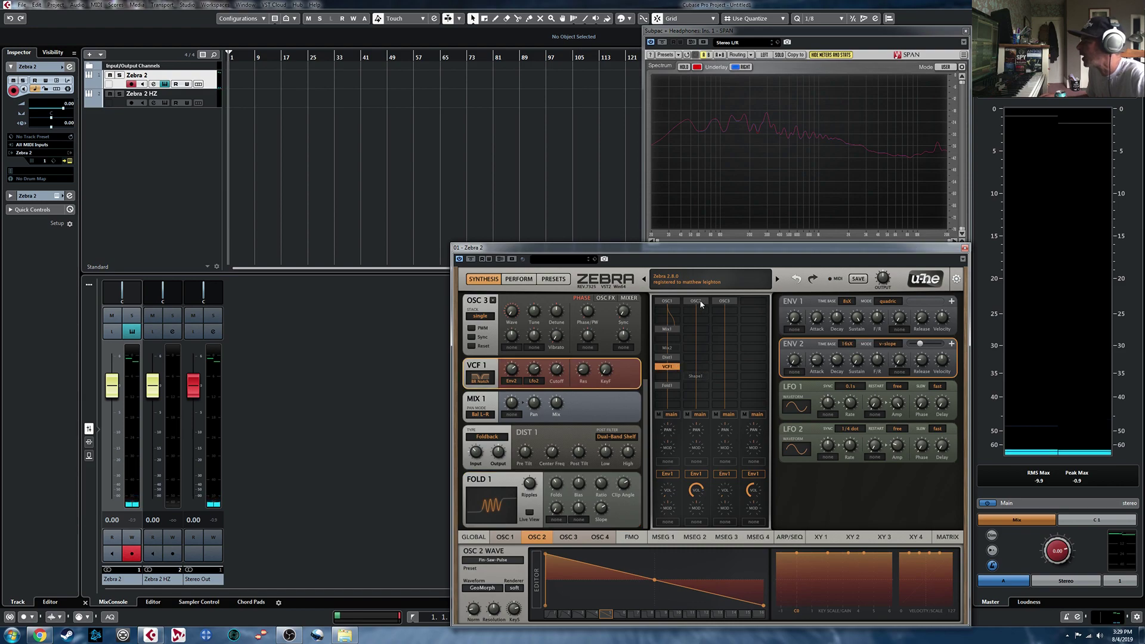
pyautogui.click(669, 330)
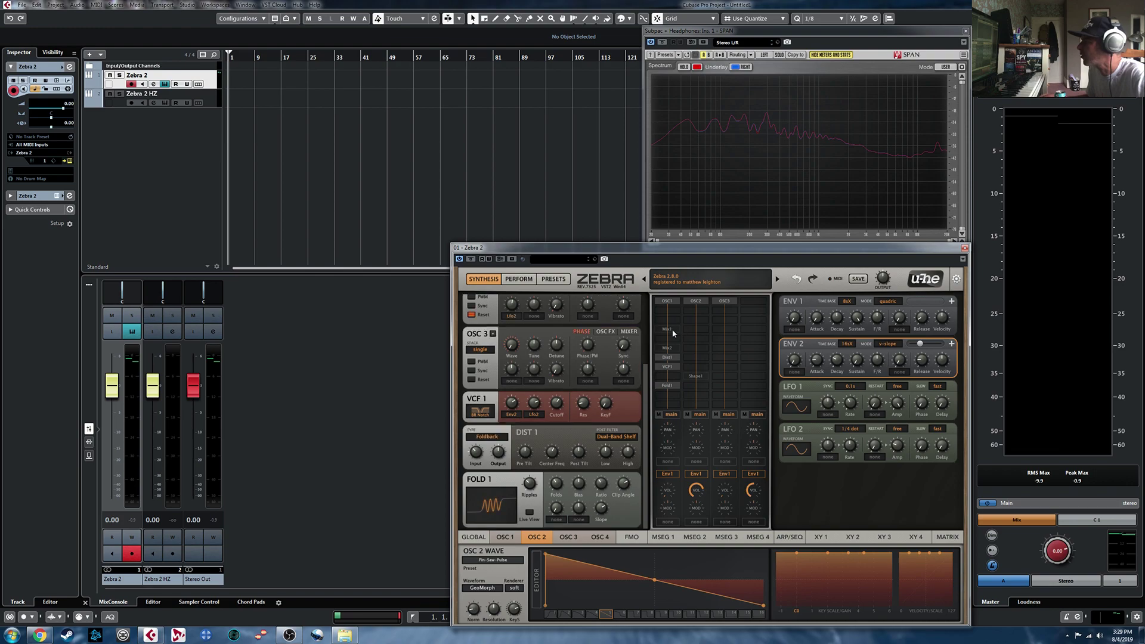
pyautogui.rightClick(671, 332)
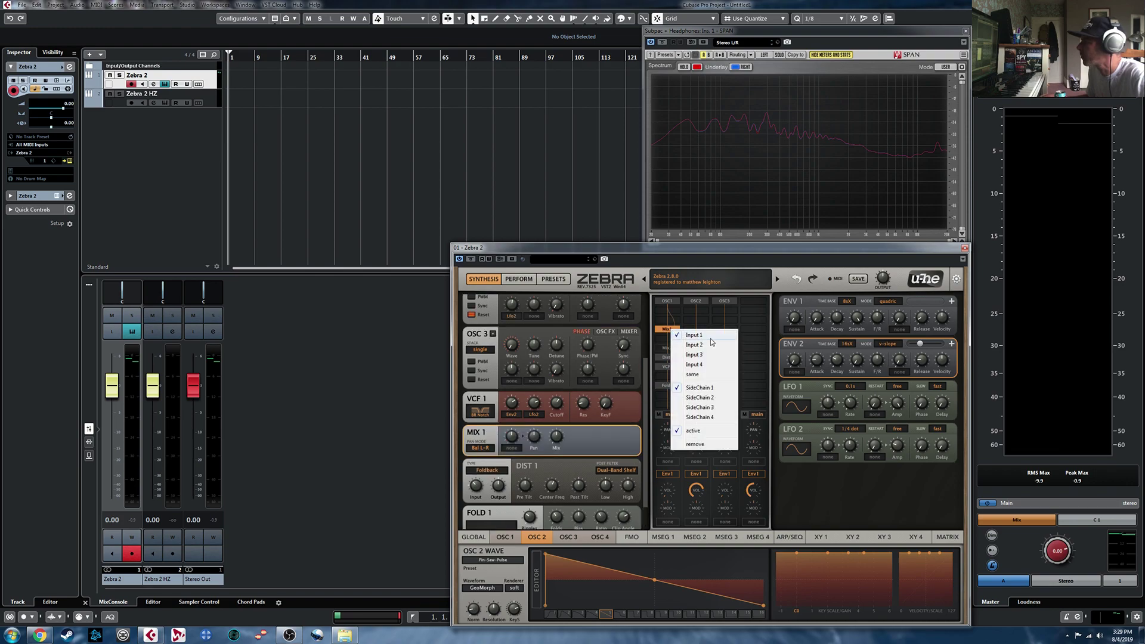
pyautogui.click(710, 402)
# Raise the volumes of the first and third grid lanes and turn the second lane's volume down
pyautogui.click(697, 302)
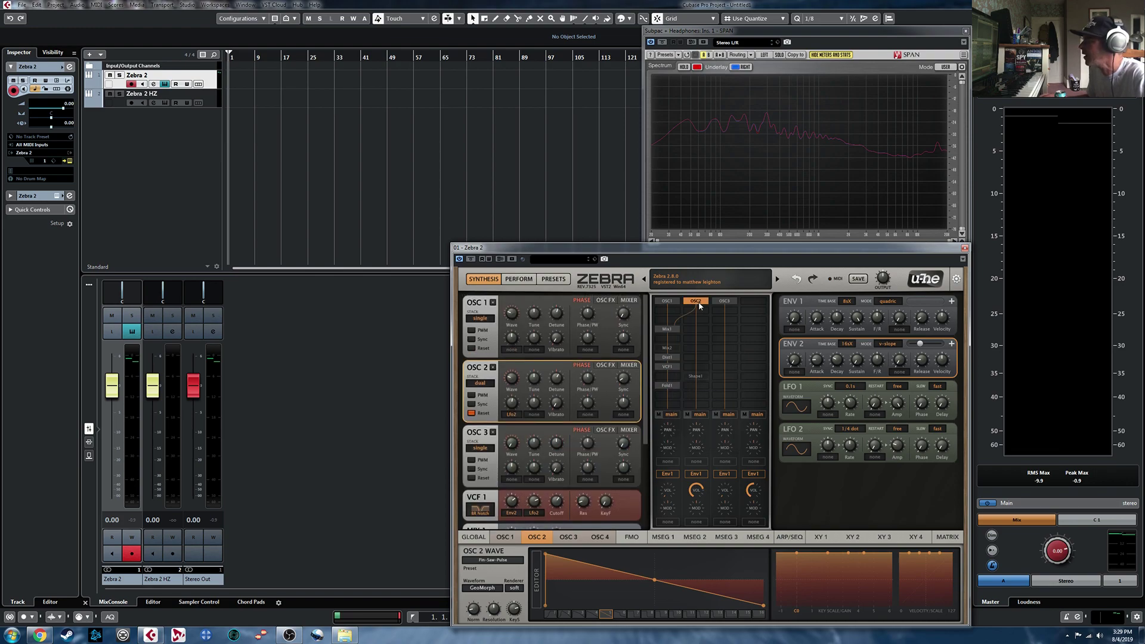
pyautogui.click(480, 383)
pyautogui.click(492, 385)
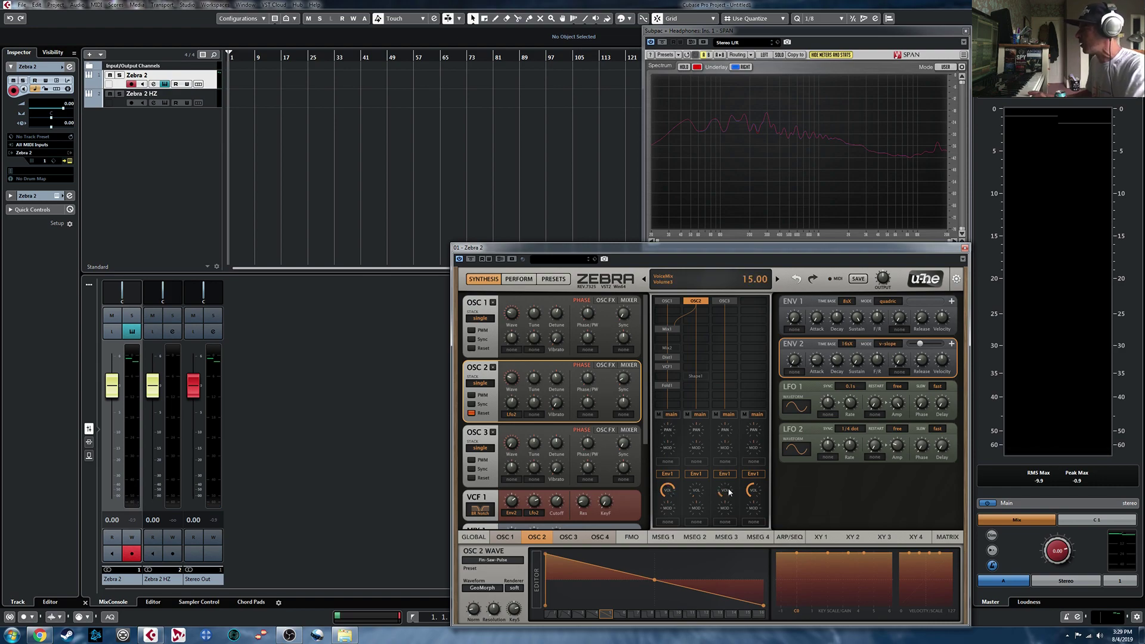
pyautogui.click(731, 446)
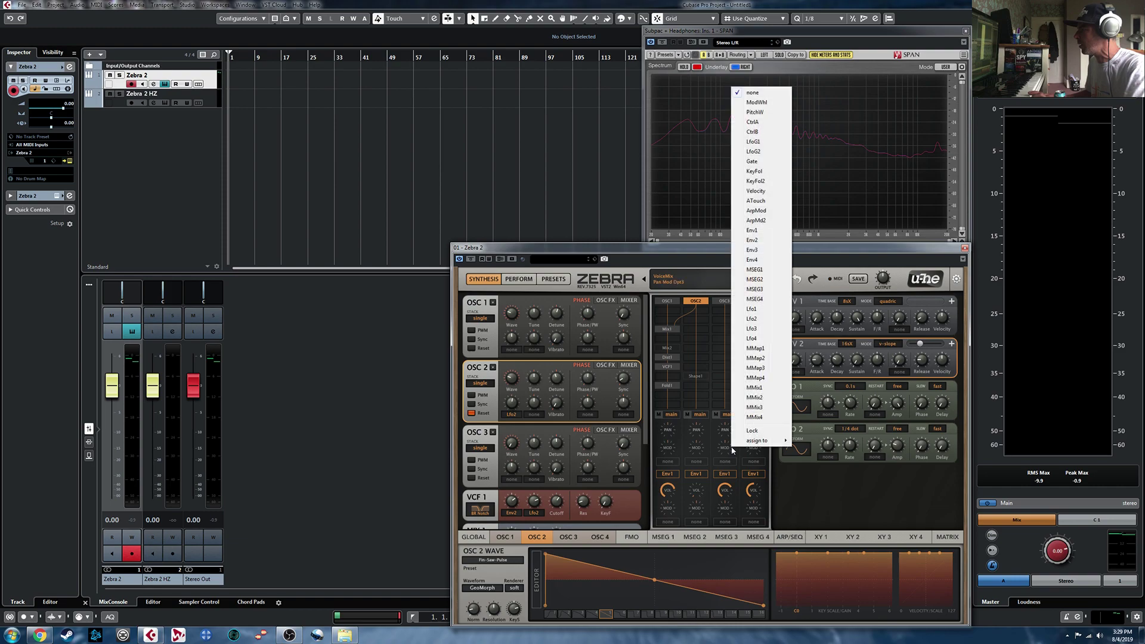
pyautogui.click(730, 492)
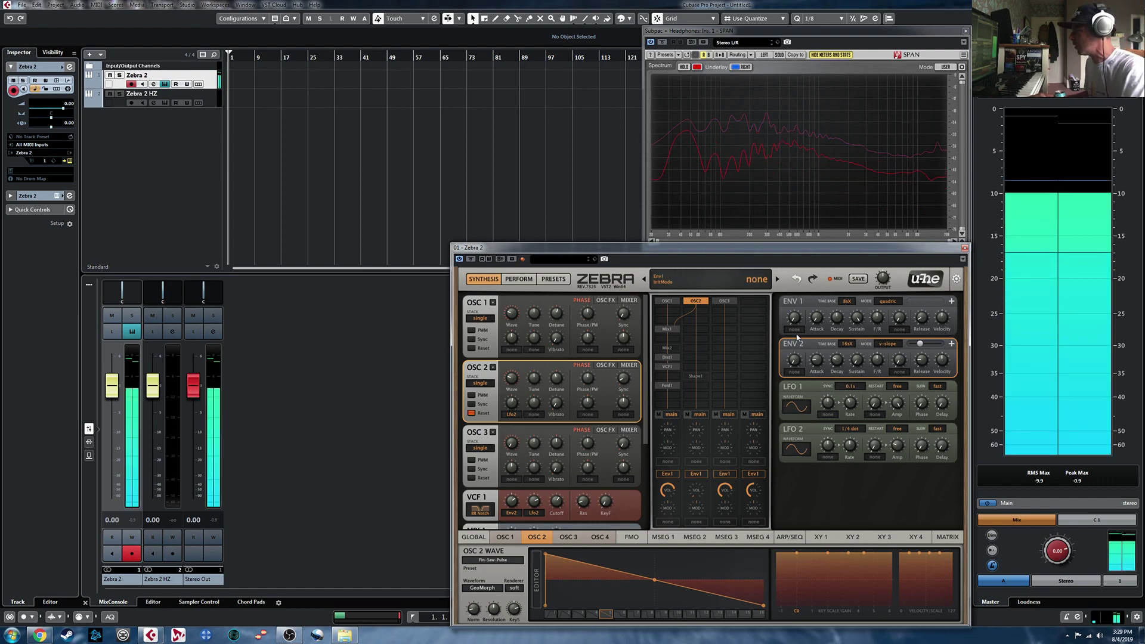
# Audition OSC 3 by itself with the first lane muted, and return to OSC 2
pyautogui.click(568, 537)
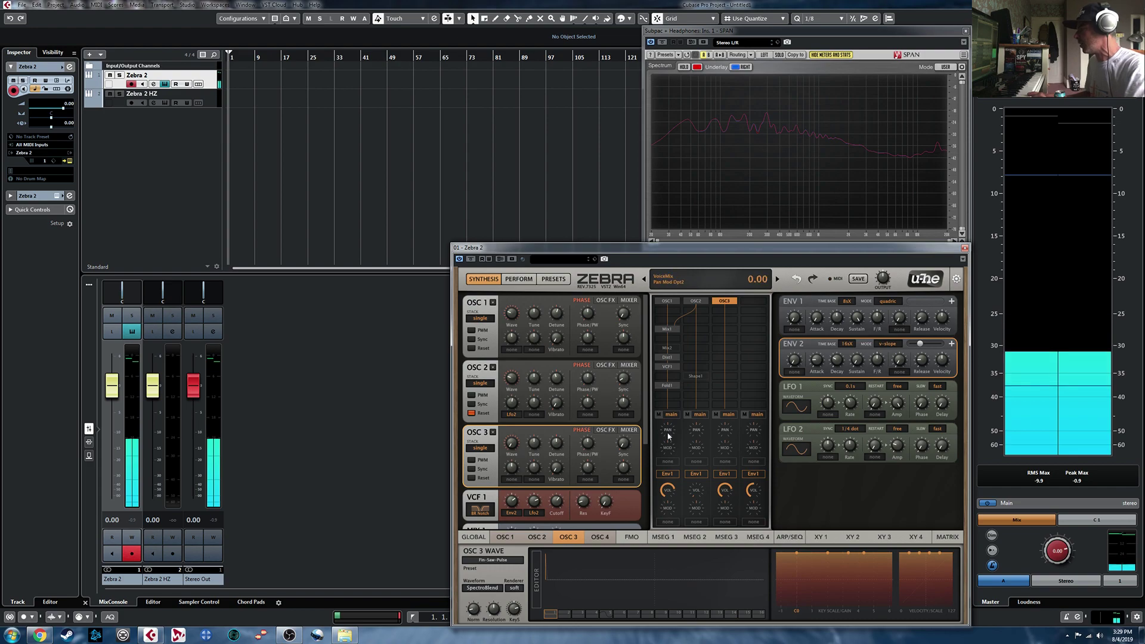
pyautogui.click(659, 415)
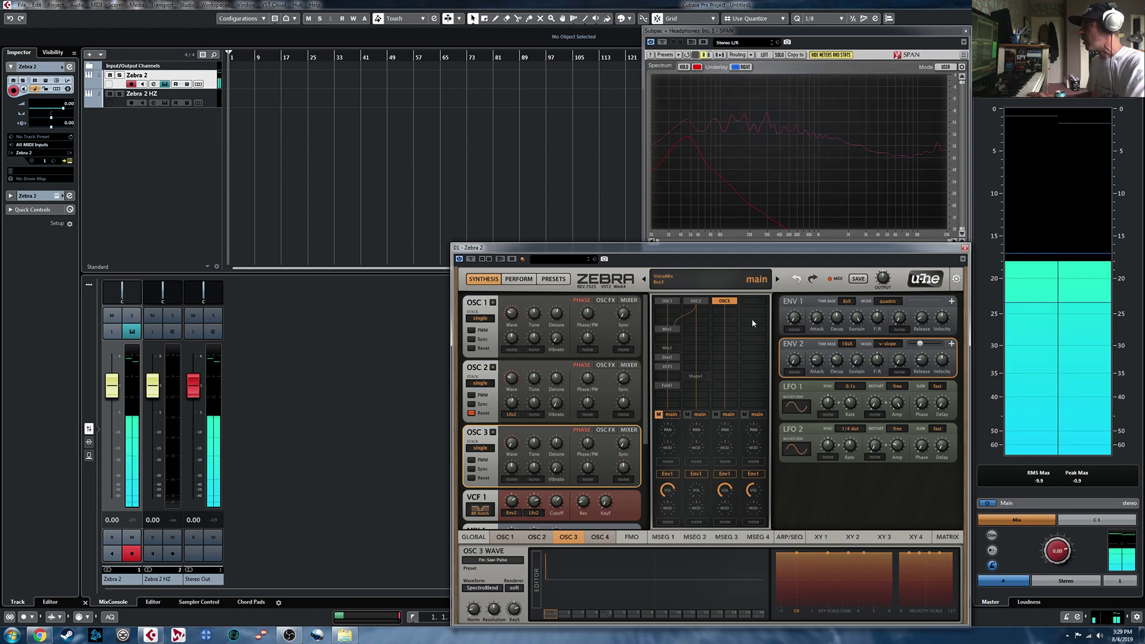
pyautogui.click(696, 301)
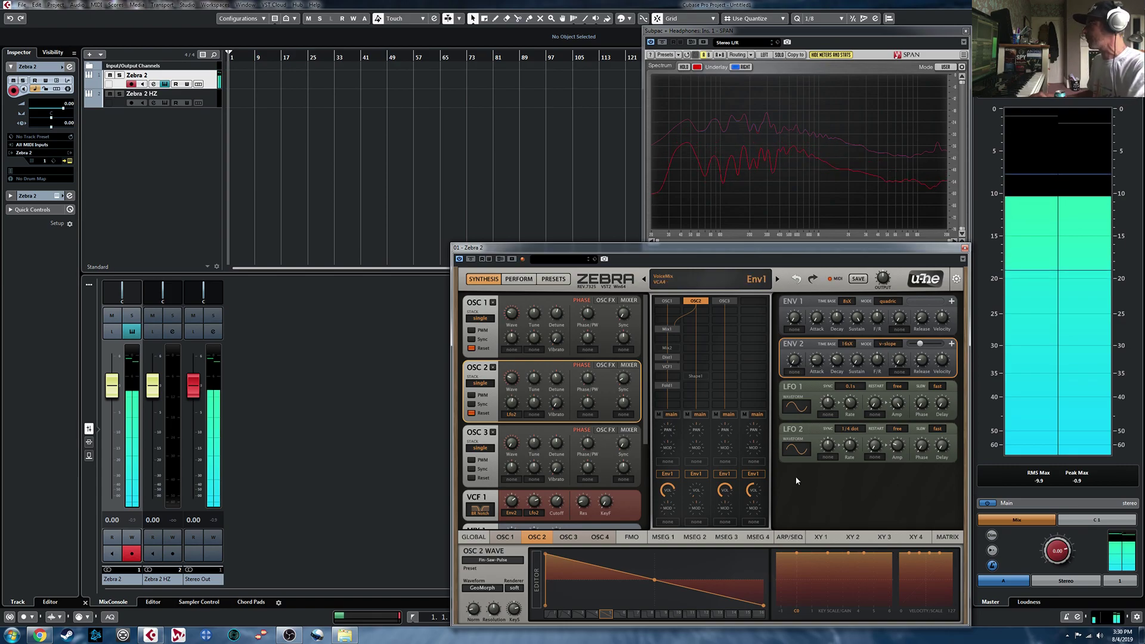
# Add an XMF1 filter below Fold1 in the first lane and set its side chain to SideChain 3
pyautogui.click(672, 395)
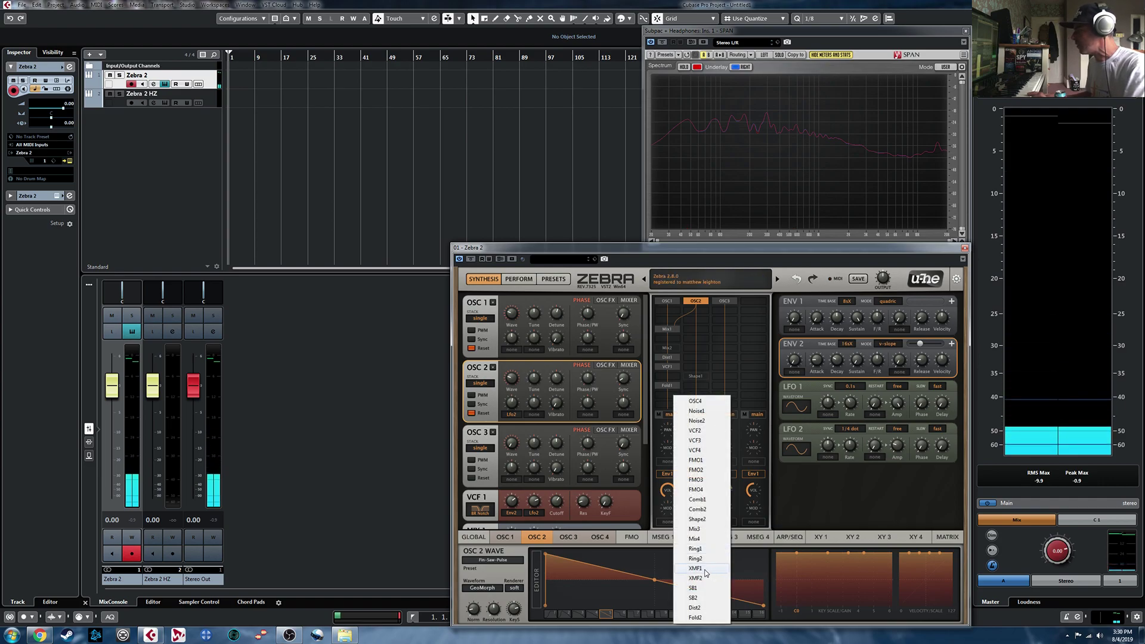
pyautogui.click(705, 569)
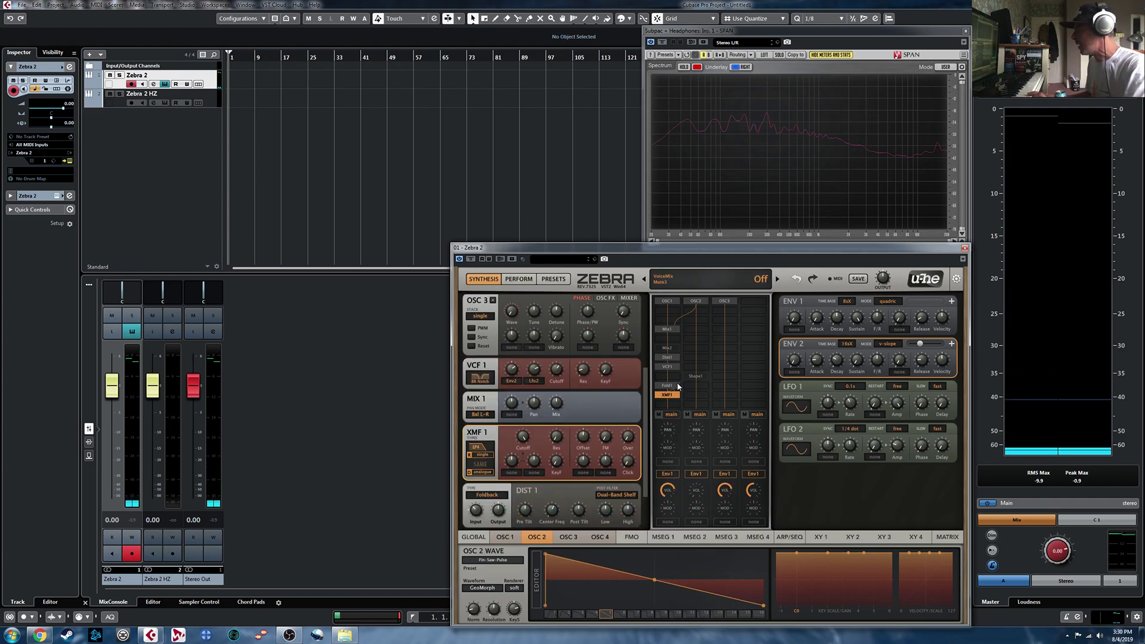
pyautogui.rightClick(670, 396)
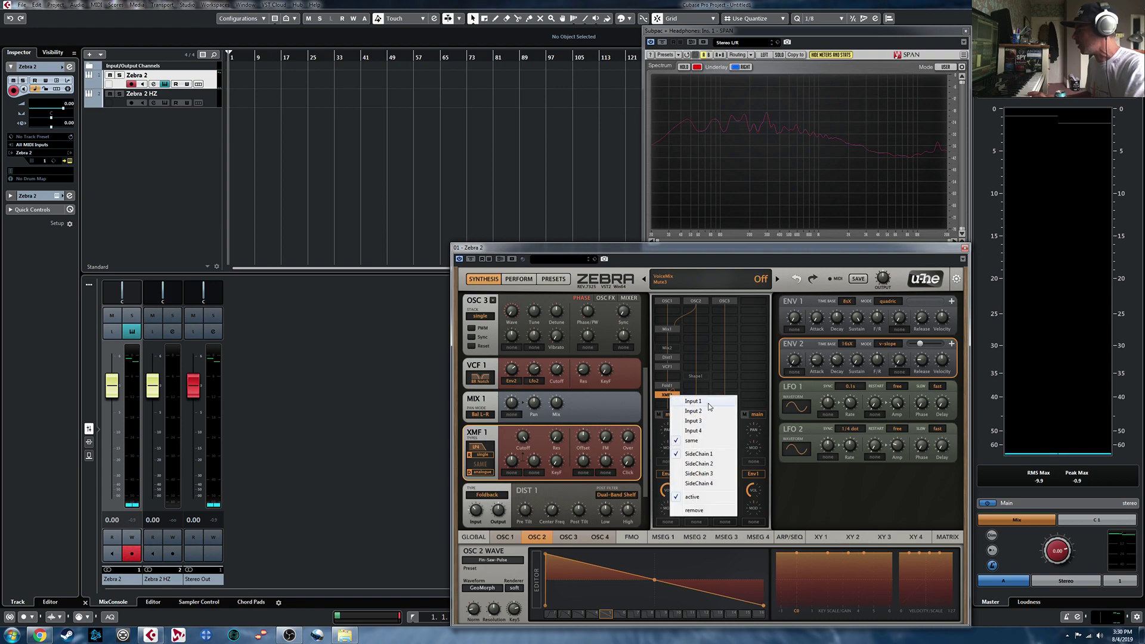
pyautogui.click(699, 474)
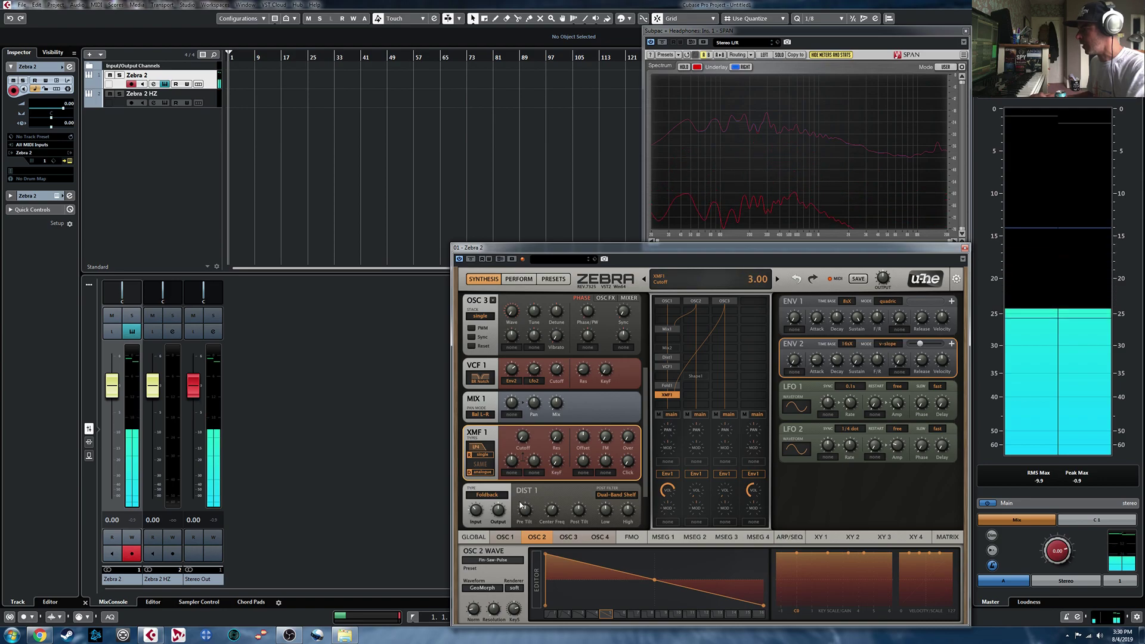
# Sweep XMF 1's cutoff and try different amounts of resonance, FM and overload
pyautogui.moveTo(523, 442); pyautogui.dragTo(526, 446)
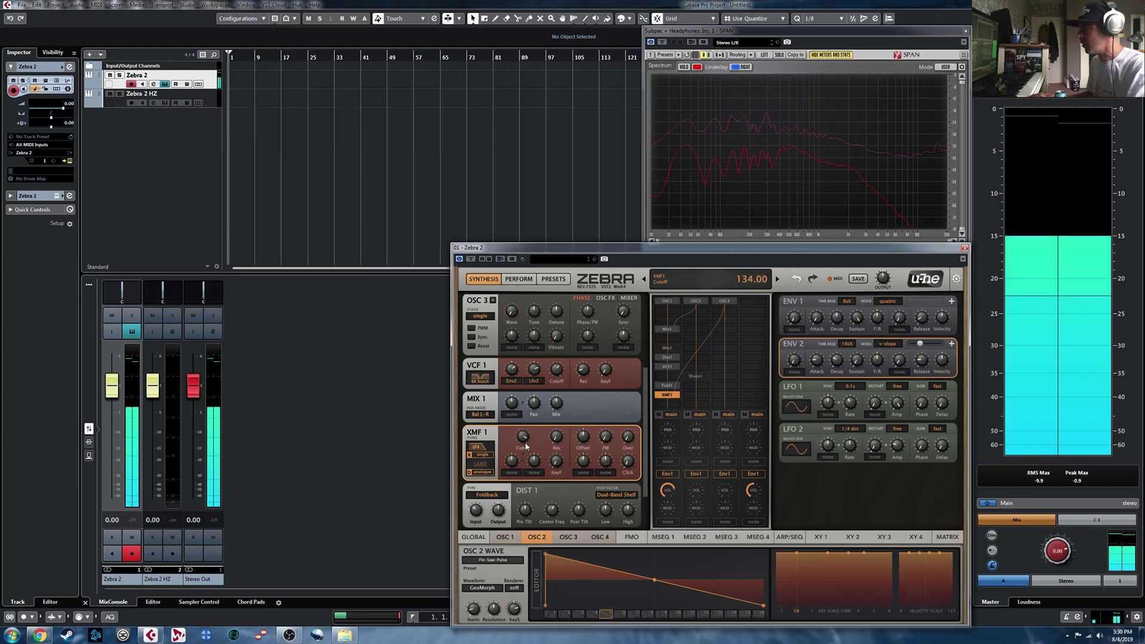
pyautogui.moveTo(556, 437); pyautogui.dragTo(521, 452)
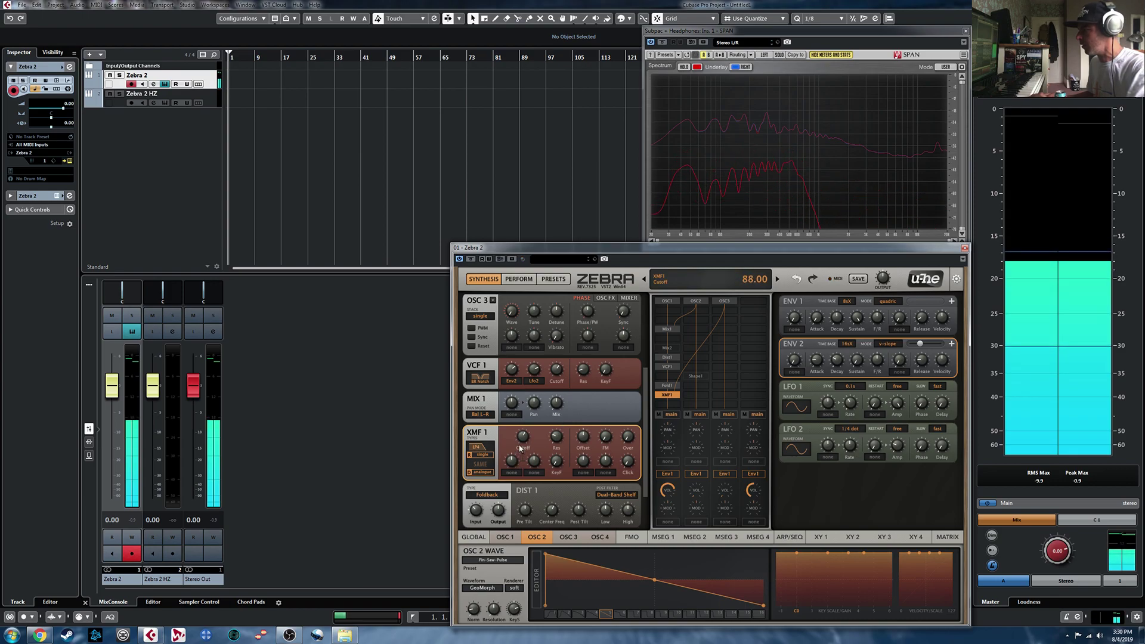
pyautogui.moveTo(605, 439); pyautogui.dragTo(611, 415)
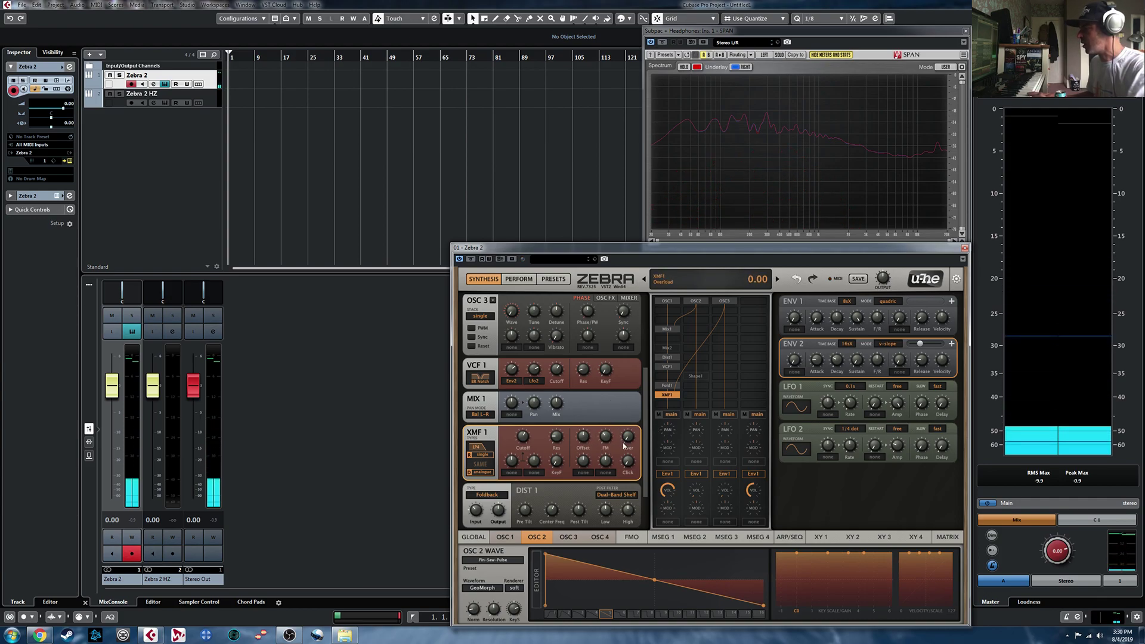
pyautogui.moveTo(629, 438); pyautogui.dragTo(636, 417)
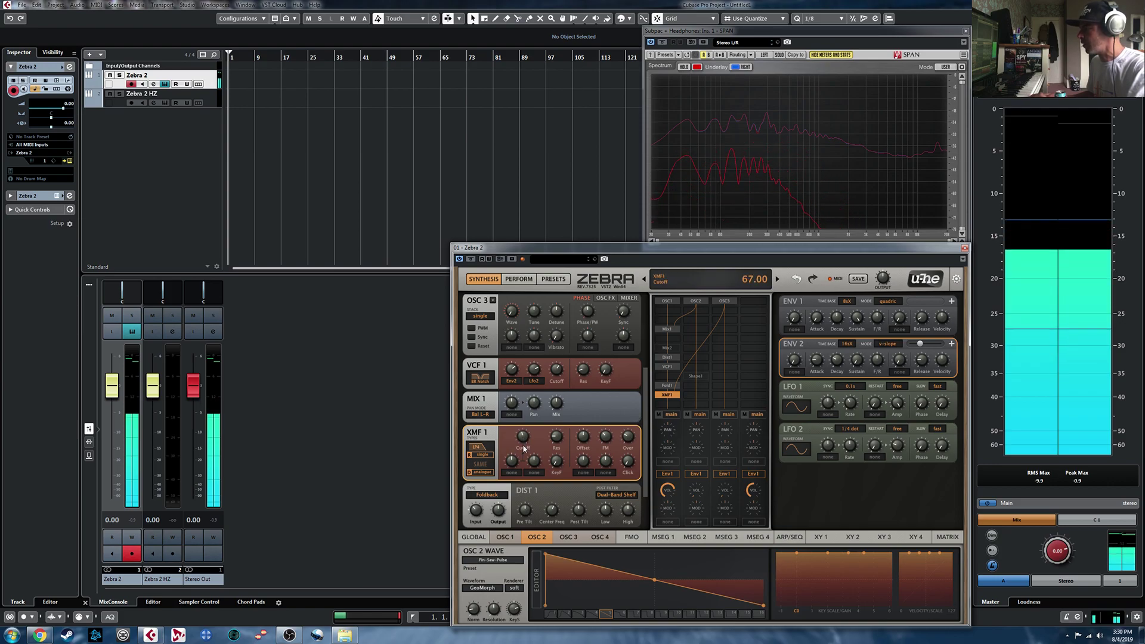
# Set XMF 1's routing to serial and adjust its offset while sweeping the cutoff
pyautogui.click(482, 455)
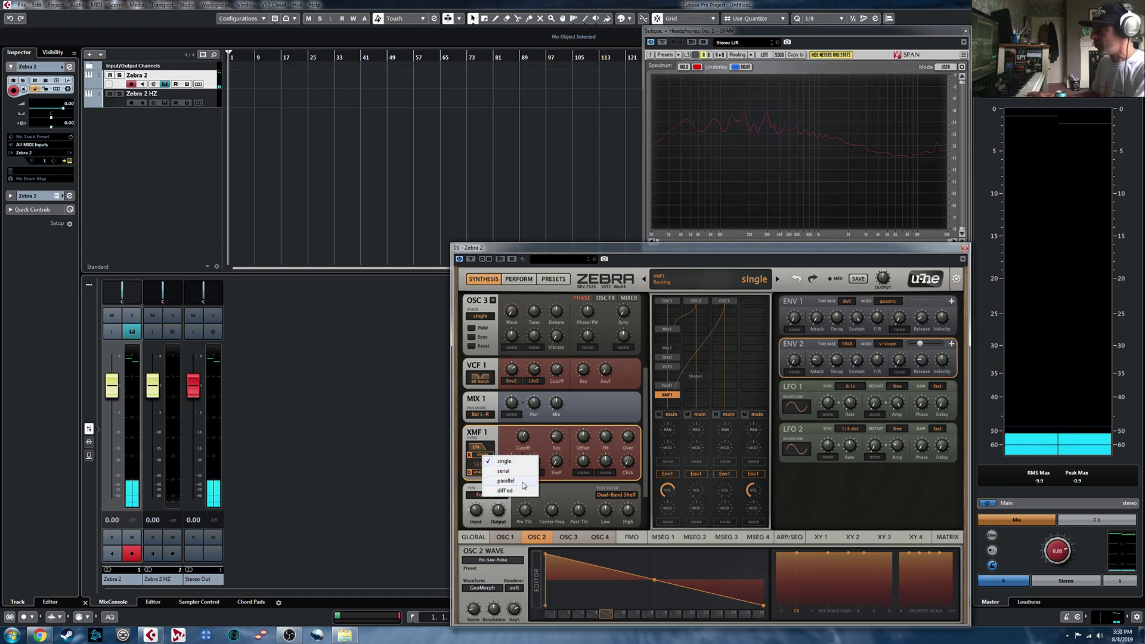
pyautogui.click(509, 471)
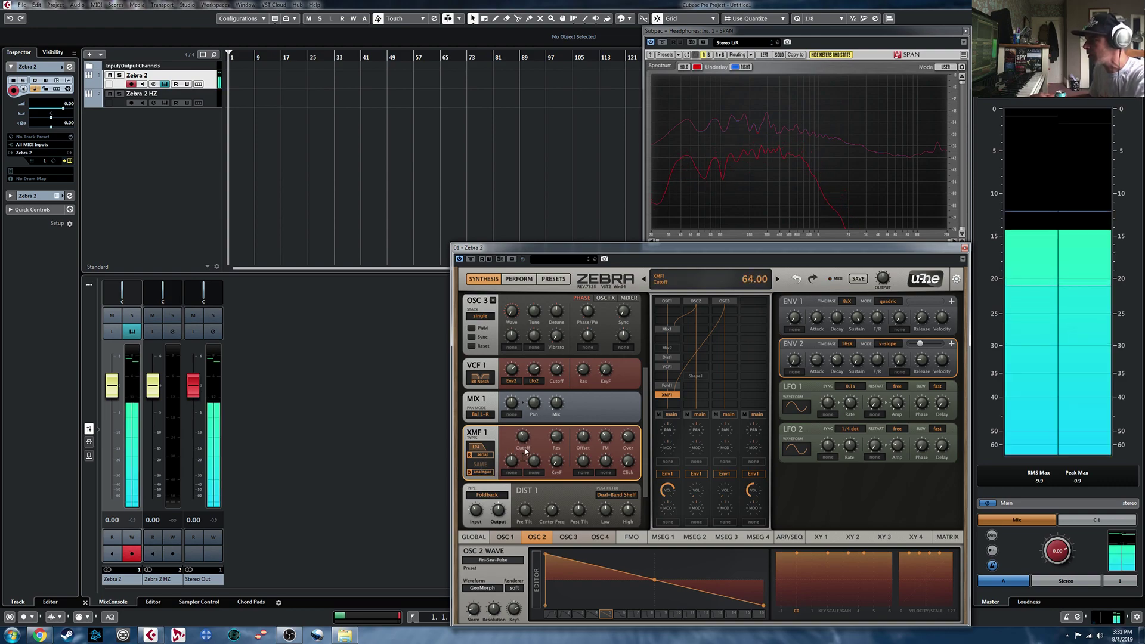
pyautogui.moveTo(586, 440); pyautogui.dragTo(587, 427)
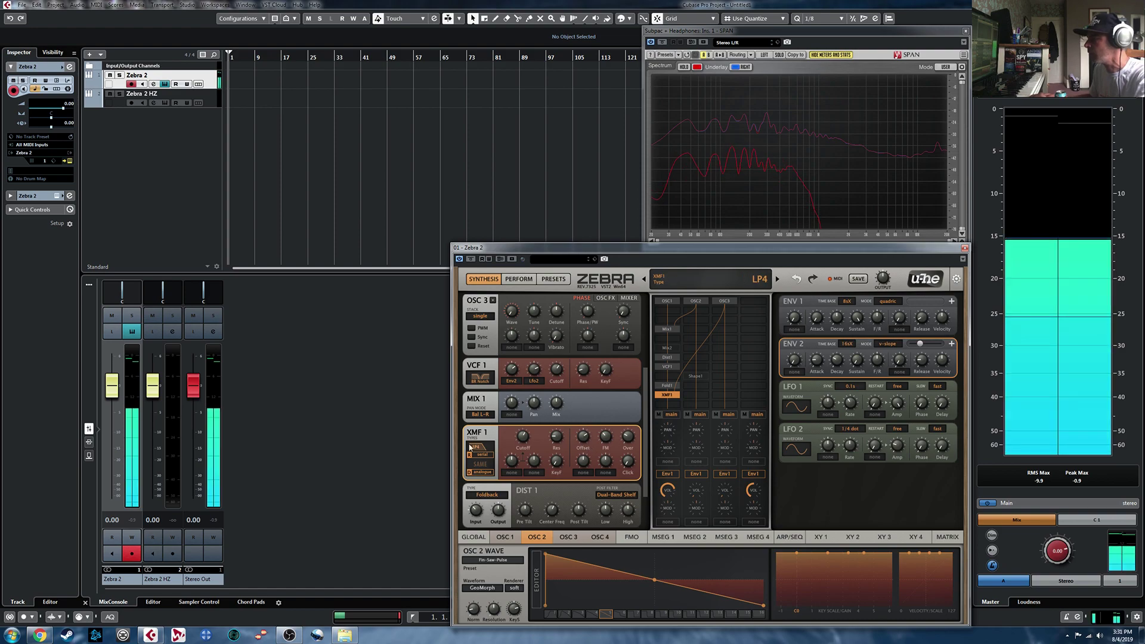
pyautogui.moveTo(523, 440); pyautogui.dragTo(521, 435)
# Set XMF 1's second filter type to BP4 and sweep the cutoff
pyautogui.click(480, 464)
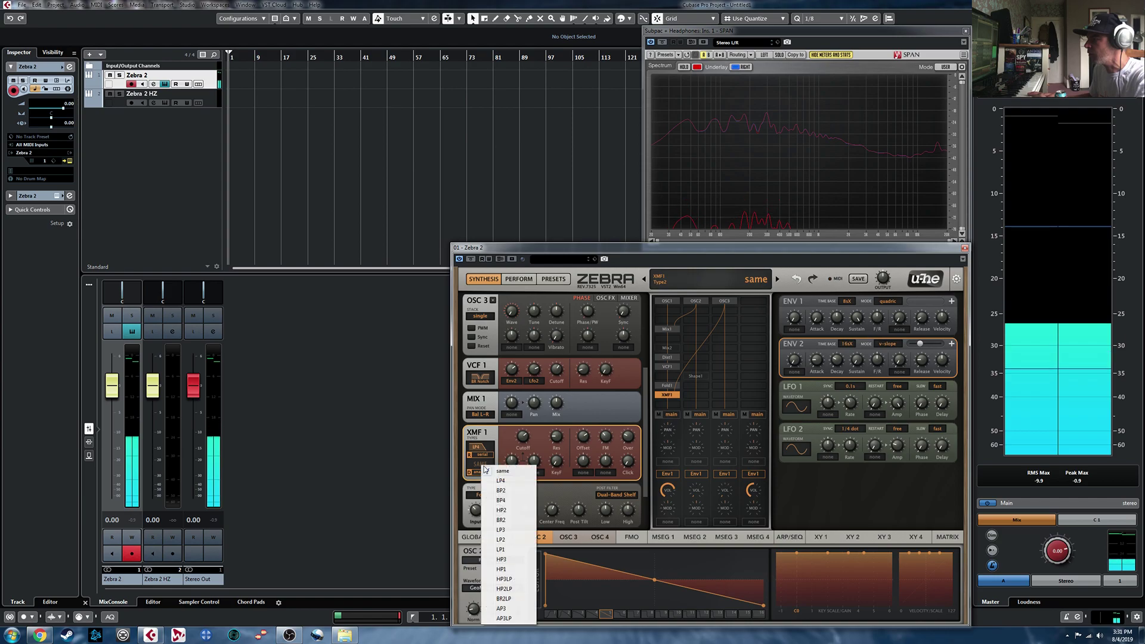
pyautogui.click(511, 504)
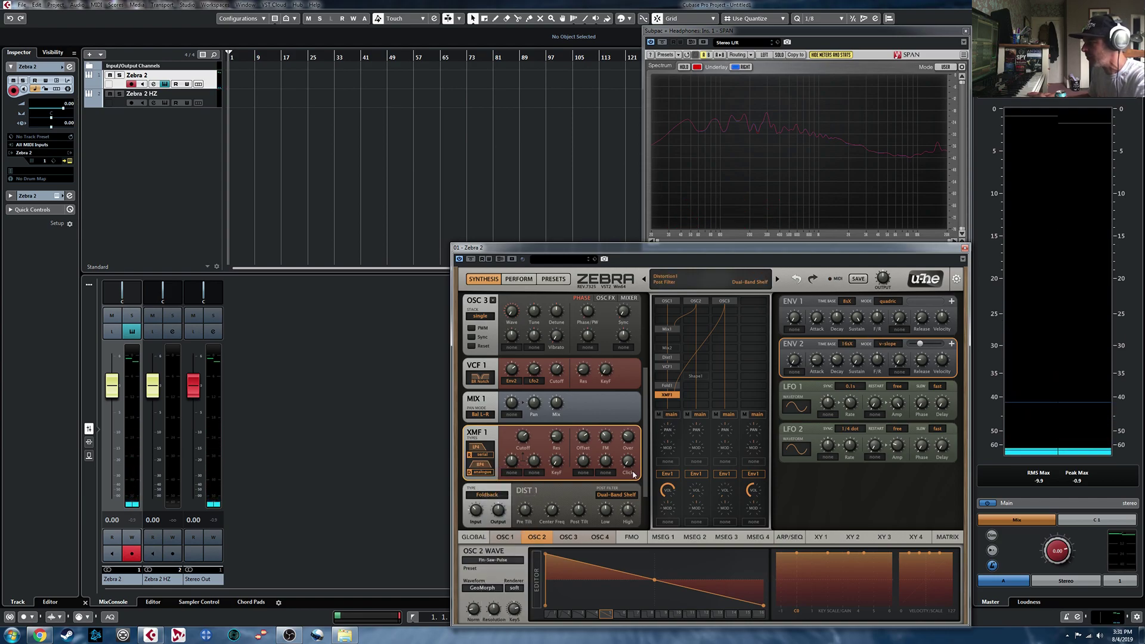
pyautogui.moveTo(521, 461); pyautogui.dragTo(521, 452)
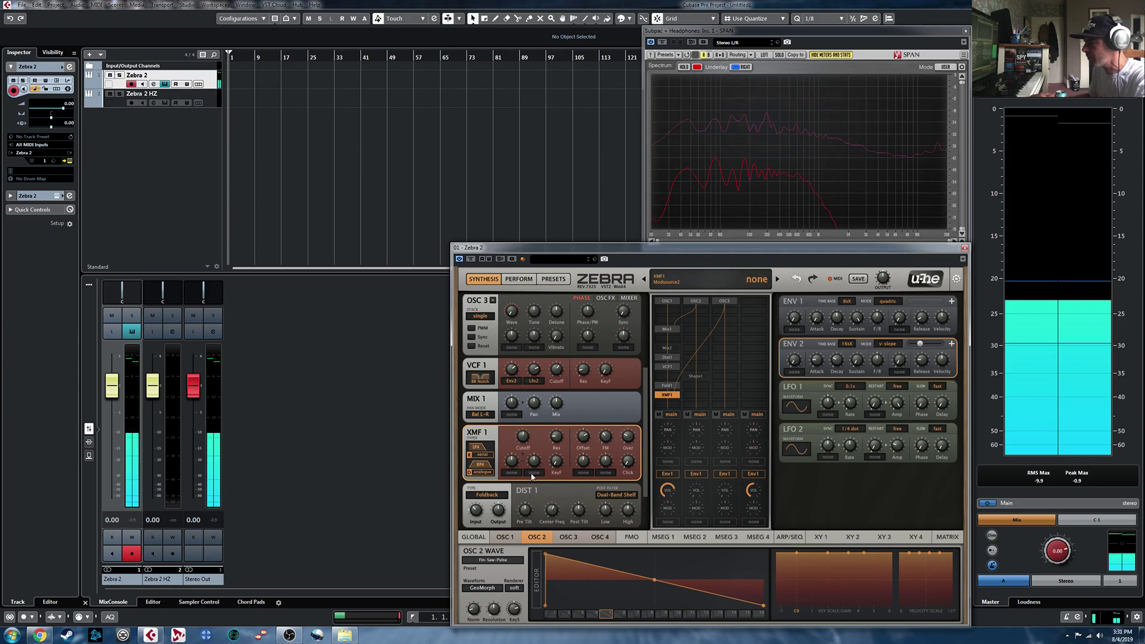
# Switch XMF 1's filter character to folded and sweep the cutoff
pyautogui.click(481, 471)
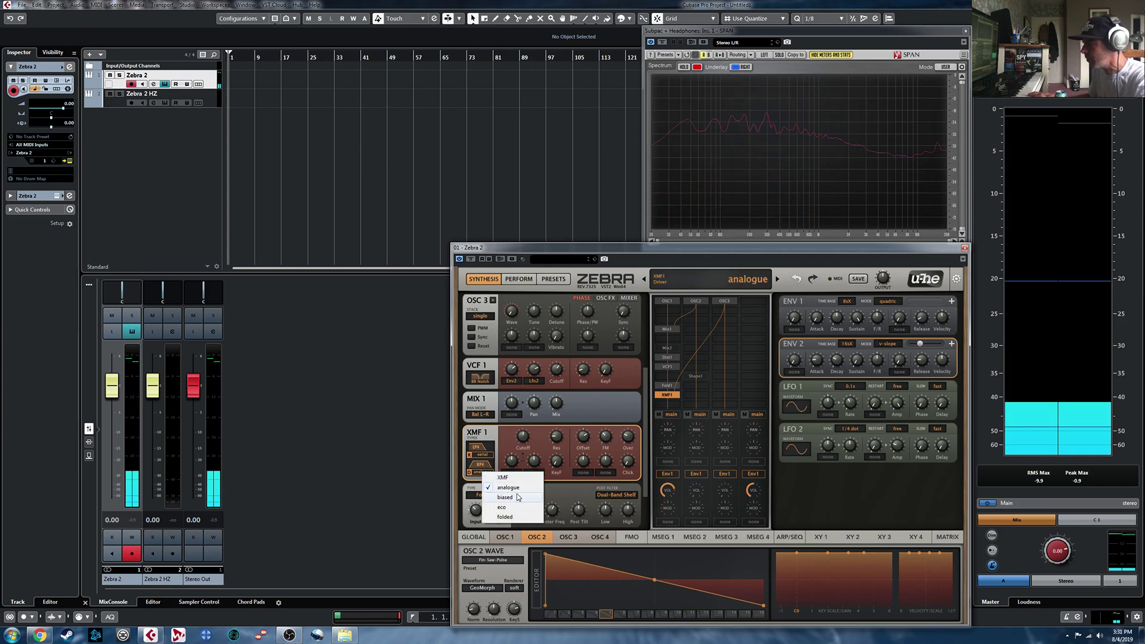
pyautogui.click(504, 516)
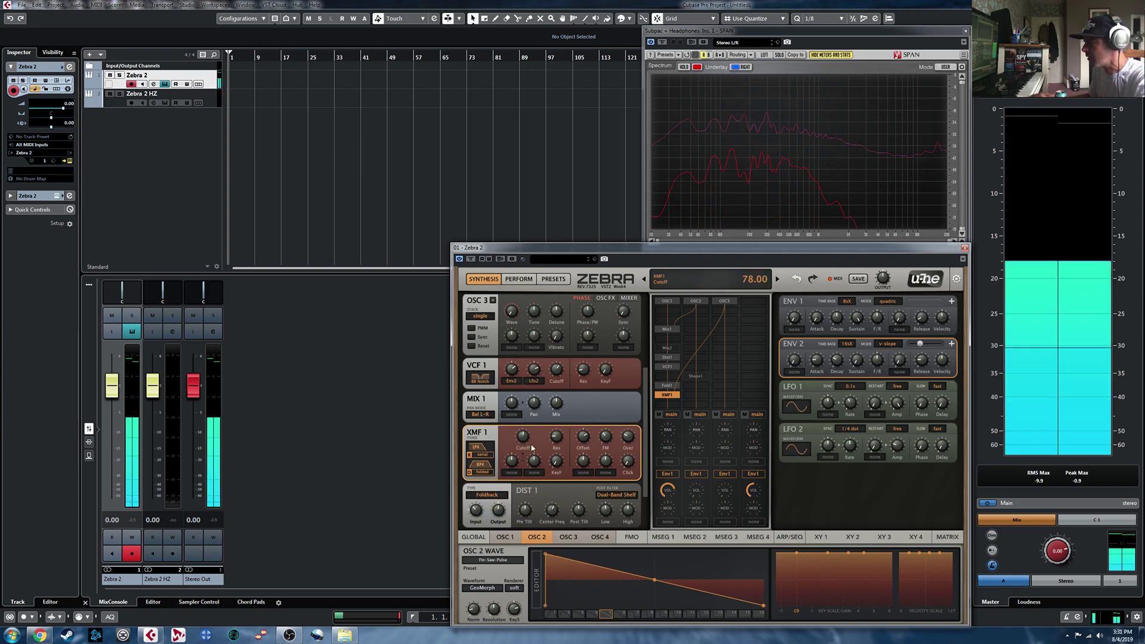
pyautogui.moveTo(523, 435); pyautogui.dragTo(523, 449)
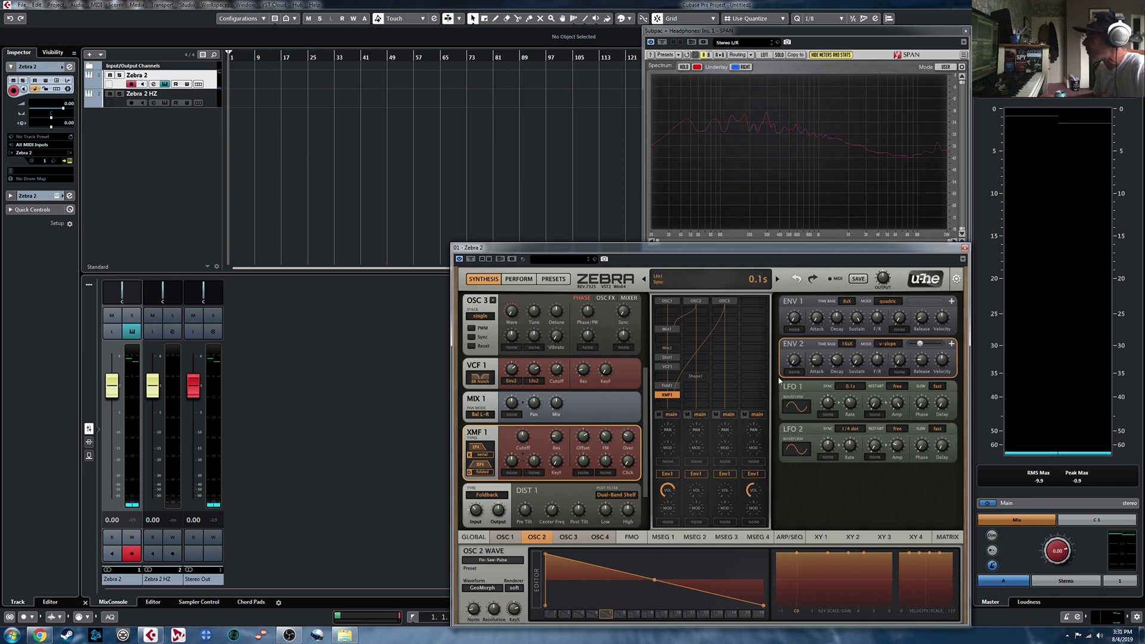
# Bypass the XMF 1 module in the grid and add ModFX1 in Chorus mode to the first slot of the global effects grid
pyautogui.click(484, 538)
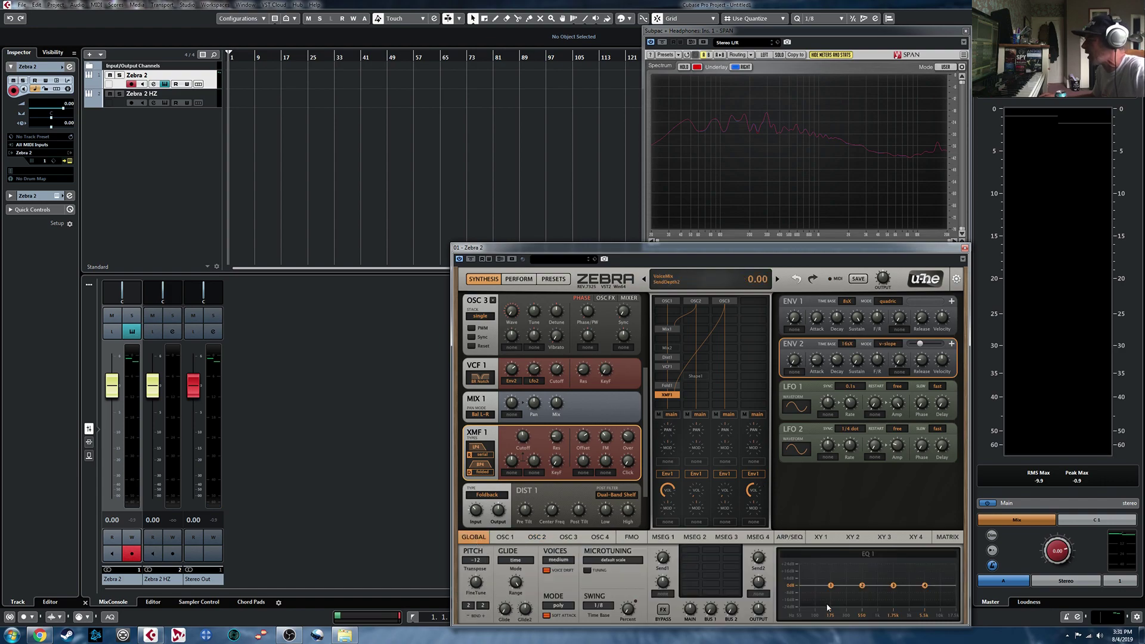
pyautogui.click(676, 389)
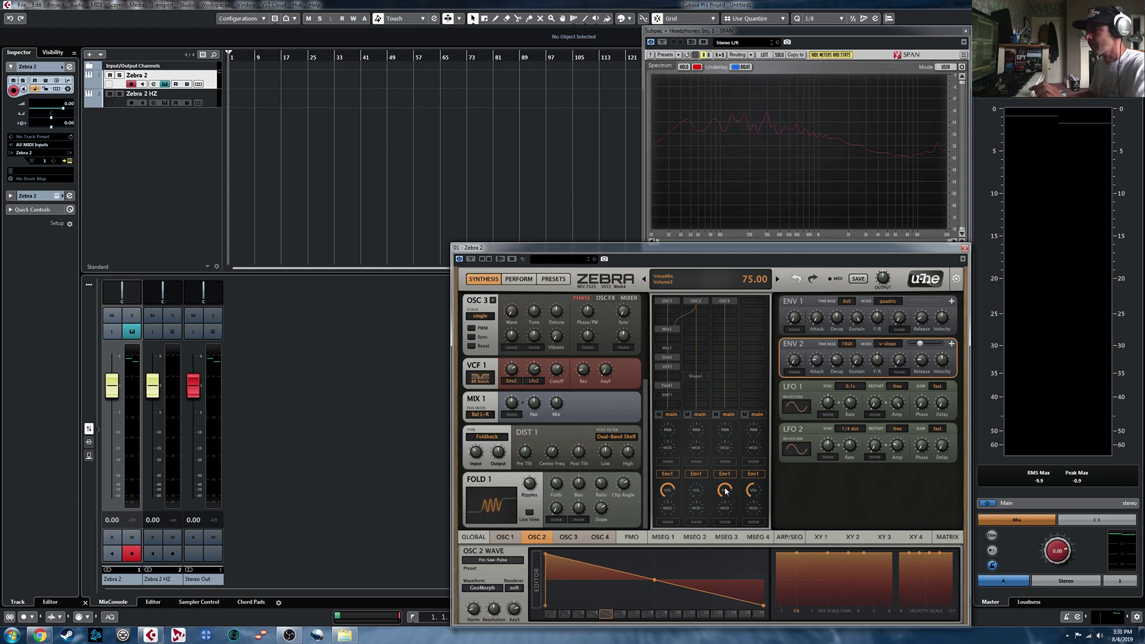
pyautogui.click(482, 538)
pyautogui.click(708, 556)
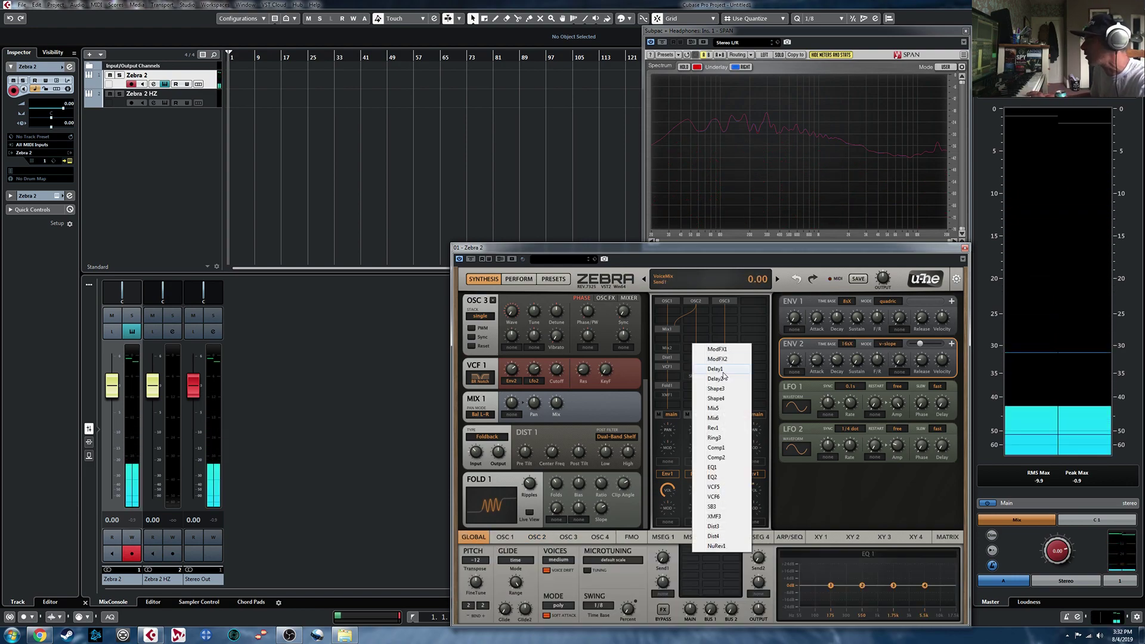
pyautogui.click(717, 349)
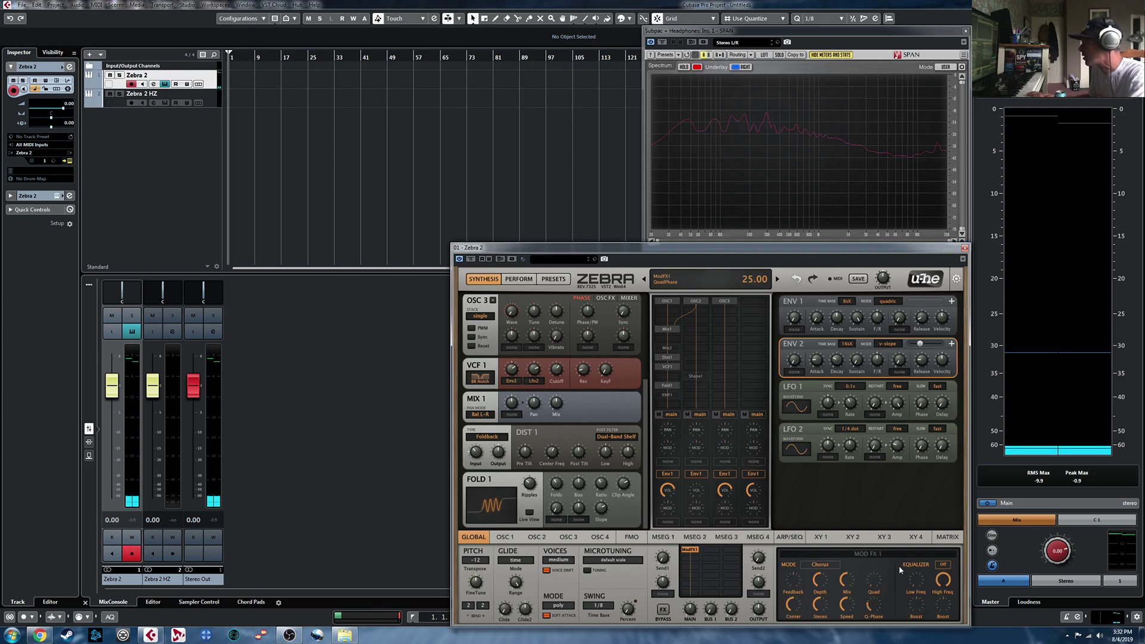
pyautogui.click(836, 571)
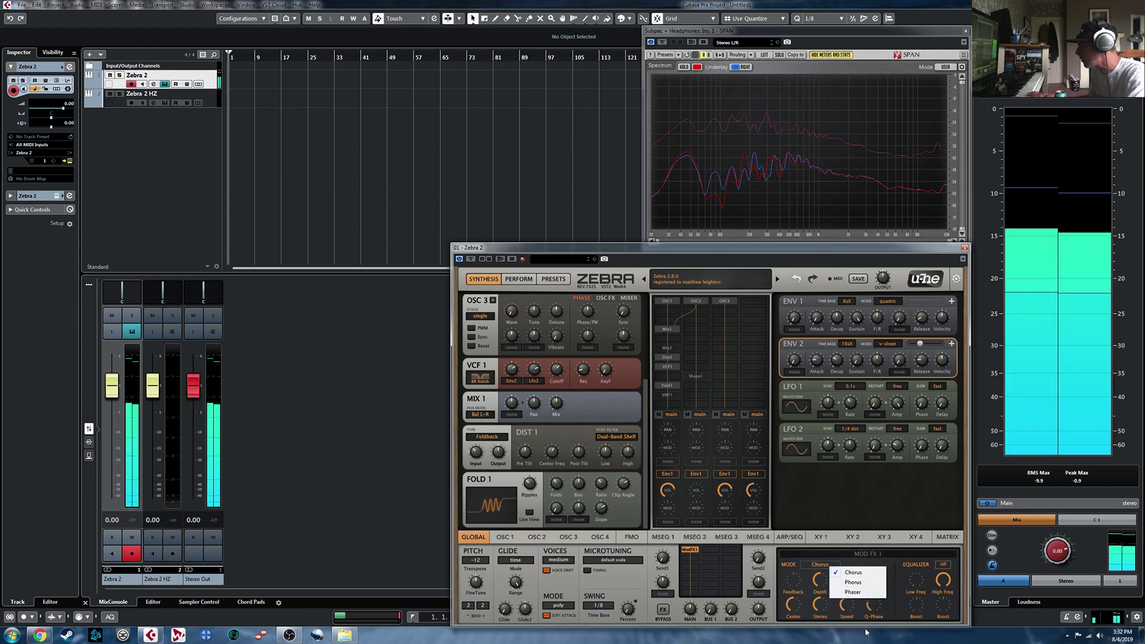
pyautogui.click(853, 572)
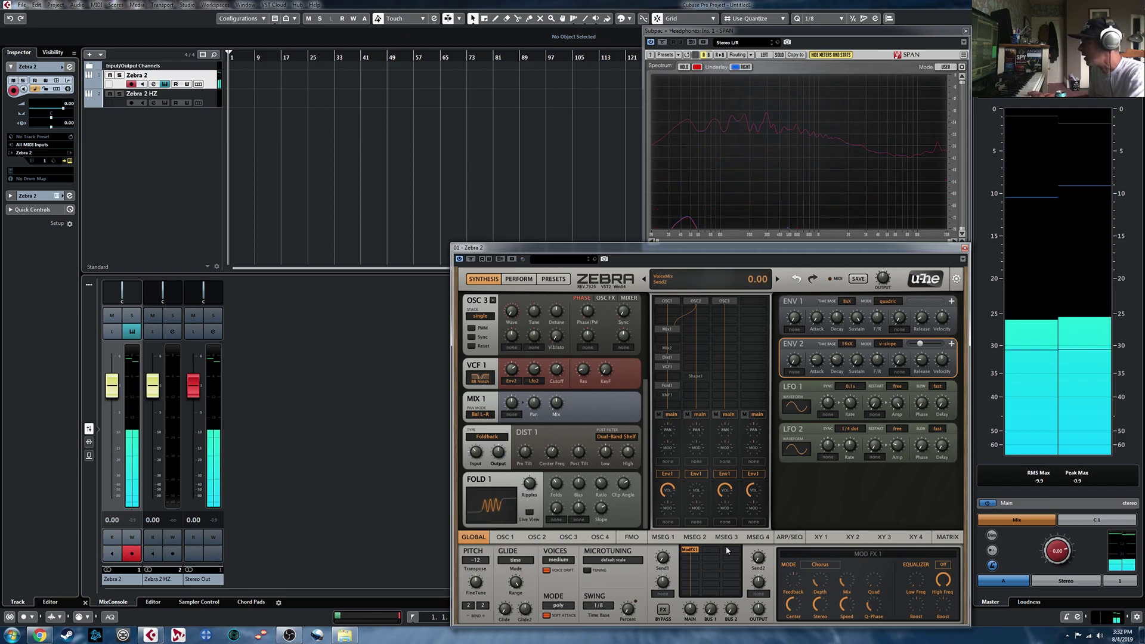
# Replace ModFX1 with Delay1 in the first slot of the effects grid
pyautogui.click(695, 553)
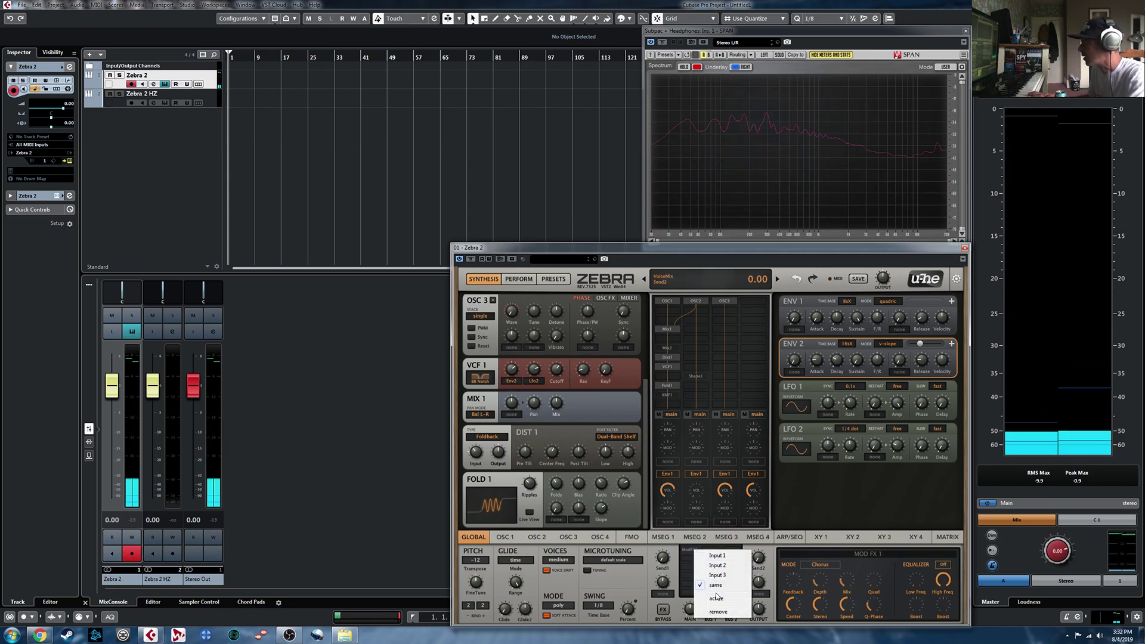
pyautogui.click(687, 549)
pyautogui.click(687, 554)
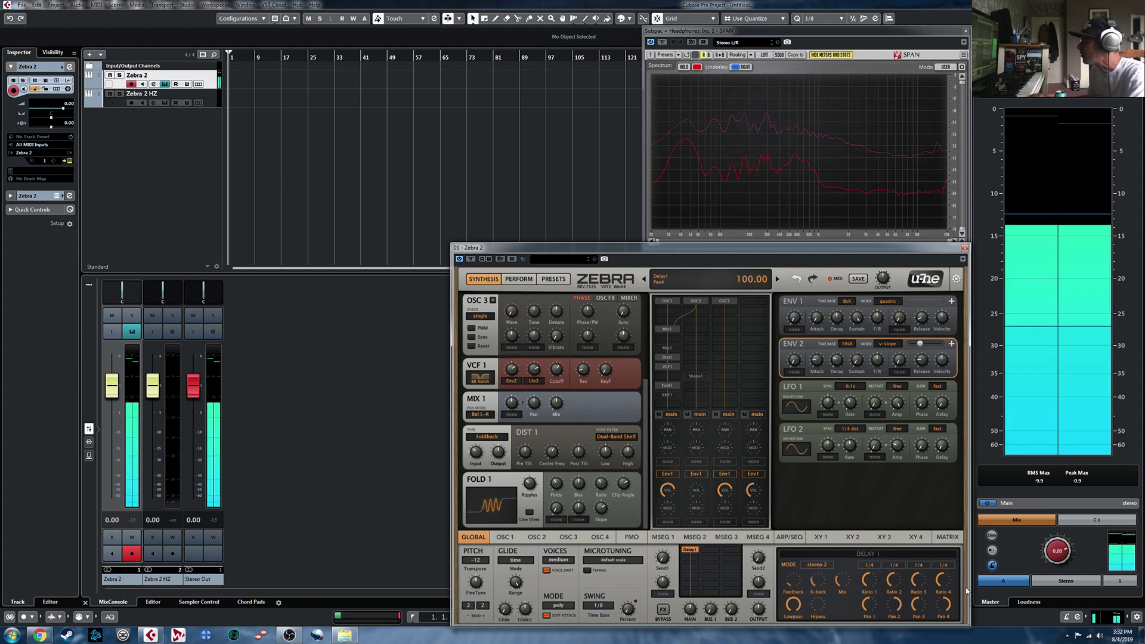
# Add the Rev1 and NuRev1 reverbs below Delay1 in the effects grid
pyautogui.doubleClick(691, 551)
pyautogui.click(690, 556)
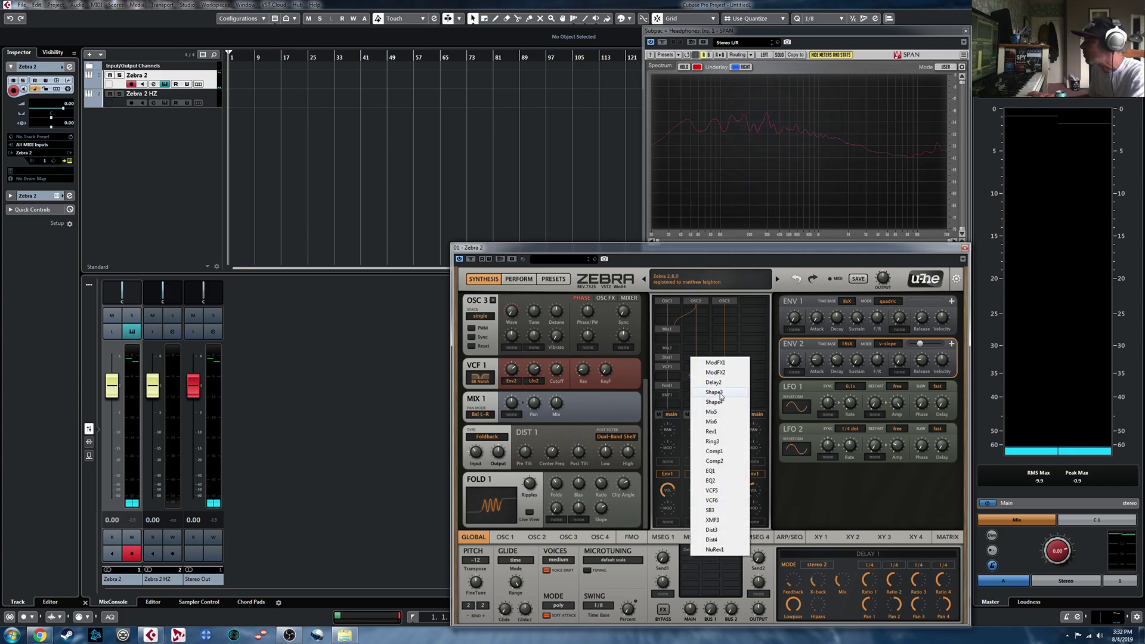
pyautogui.click(716, 433)
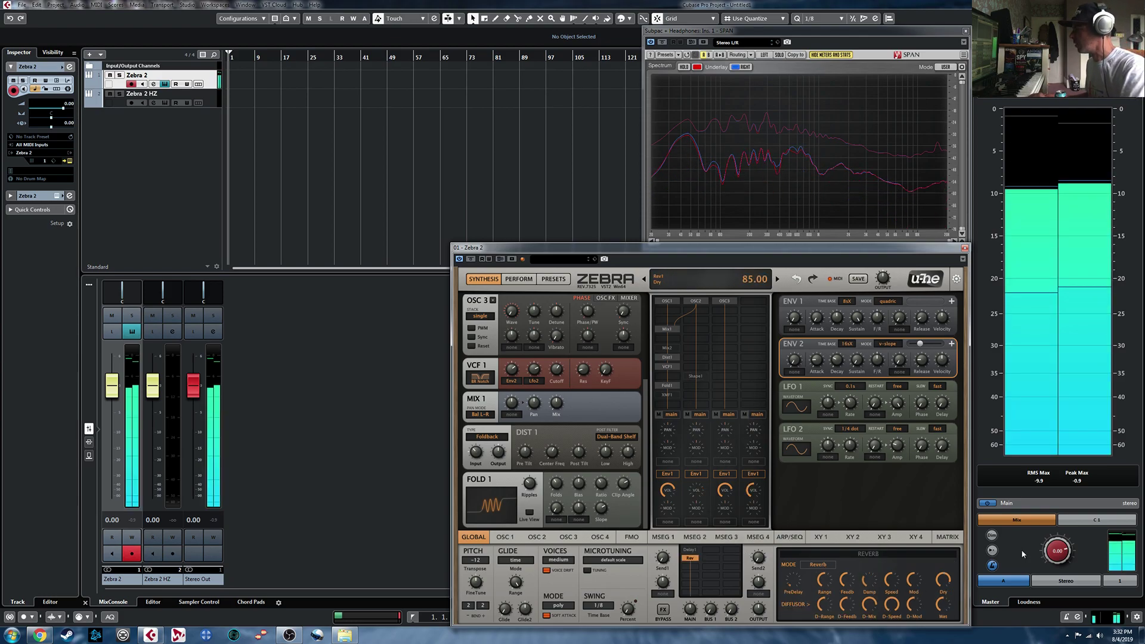
pyautogui.click(693, 573)
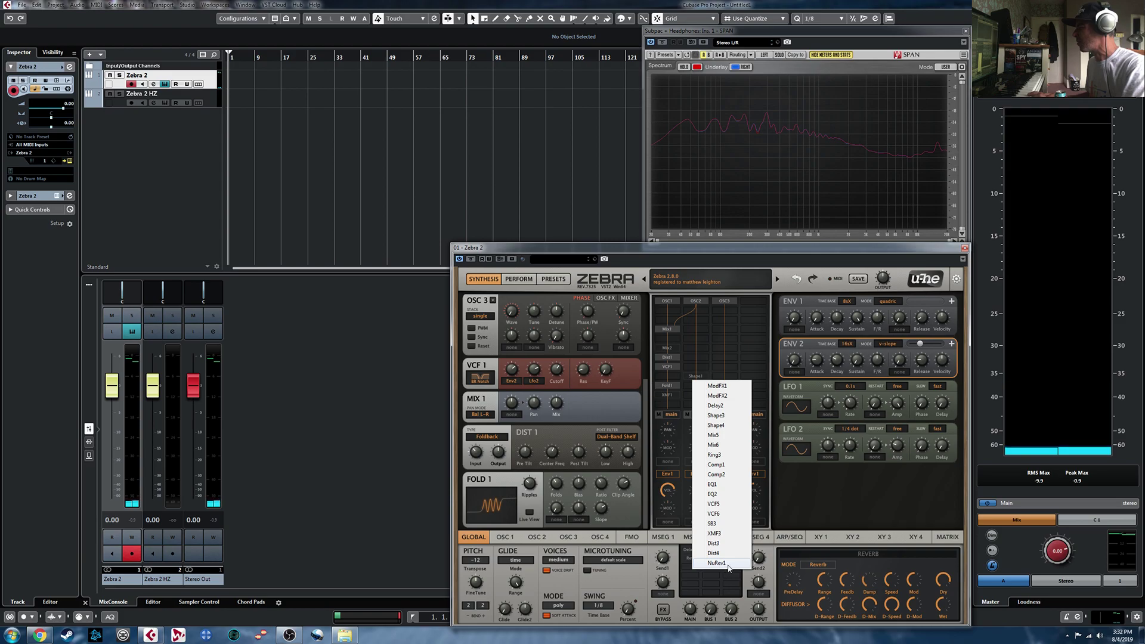
pyautogui.click(719, 563)
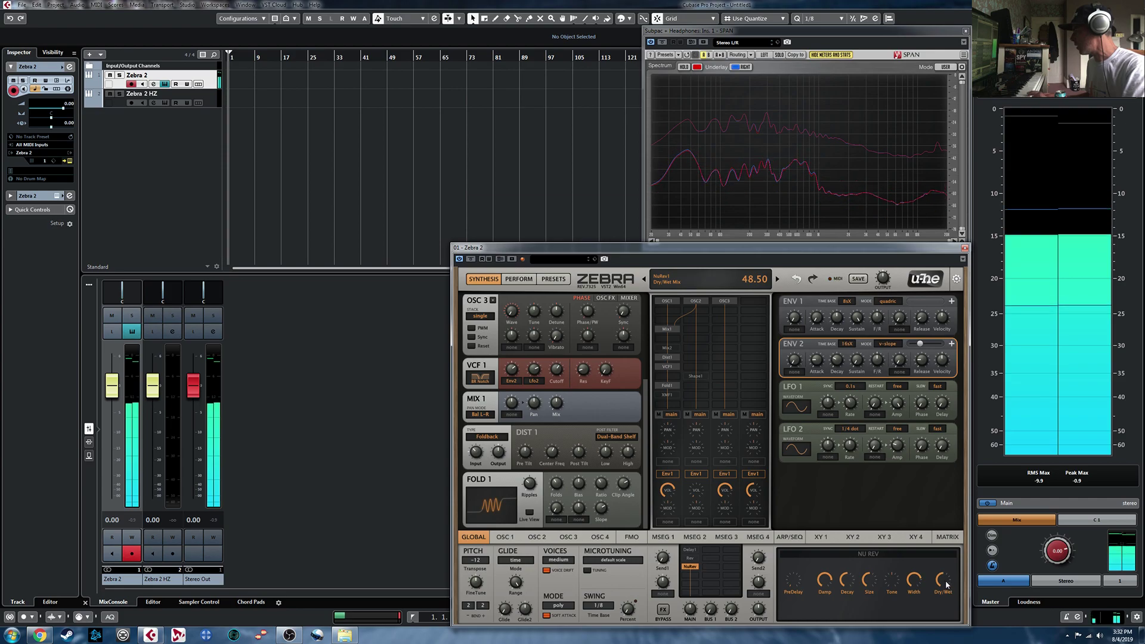
# Add Comp1 below NuRev1 in the effects grid and adjust its threshold, attack and release
pyautogui.rightClick(691, 572)
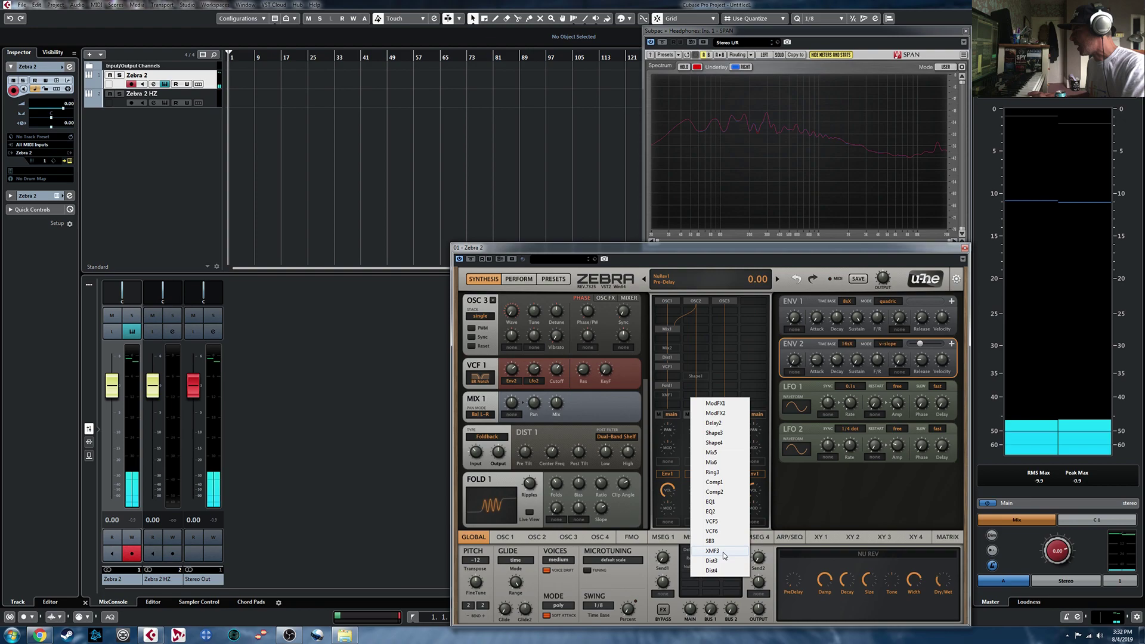
pyautogui.click(722, 483)
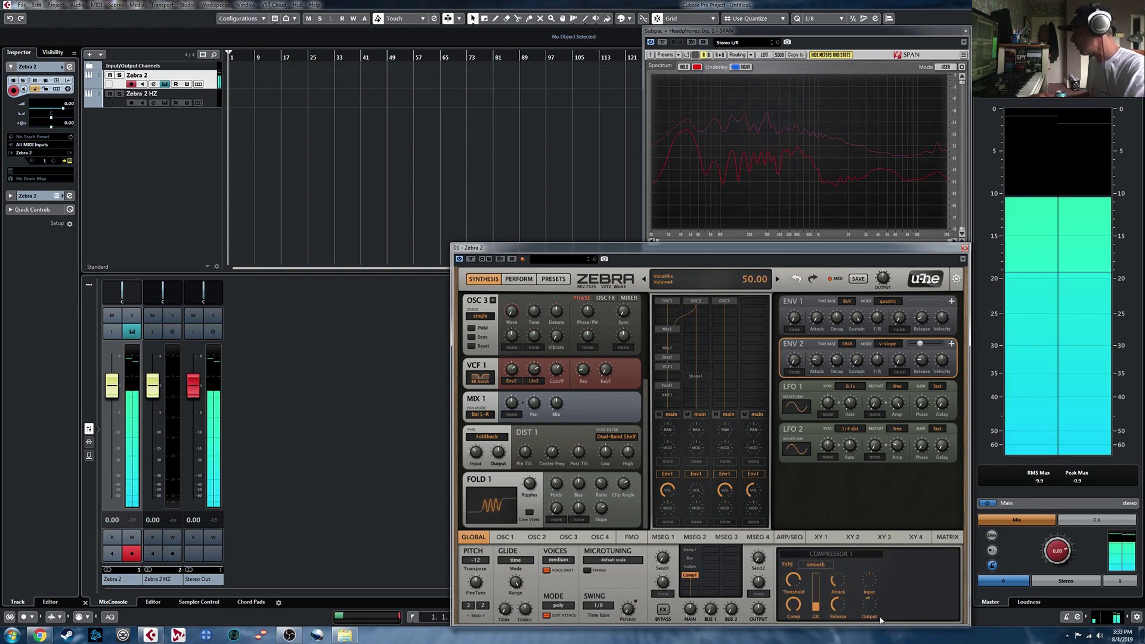
pyautogui.moveTo(793, 579)
pyautogui.mouseDown()
pyautogui.moveTo(791, 612)
pyautogui.moveTo(795, 595)
pyautogui.mouseUp()
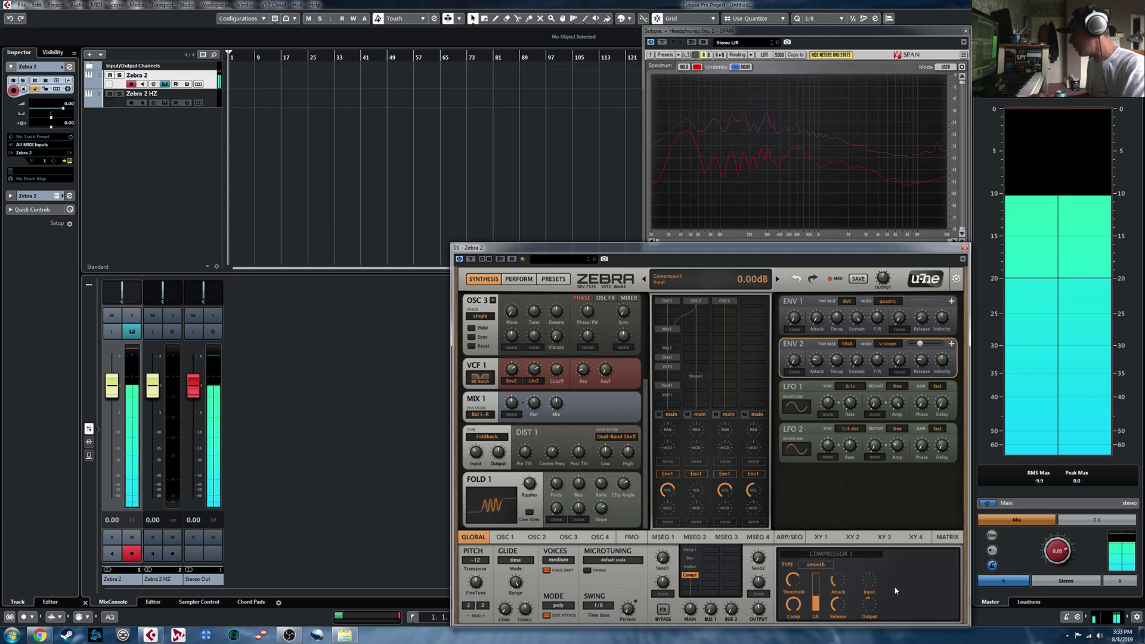
pyautogui.moveTo(795, 617)
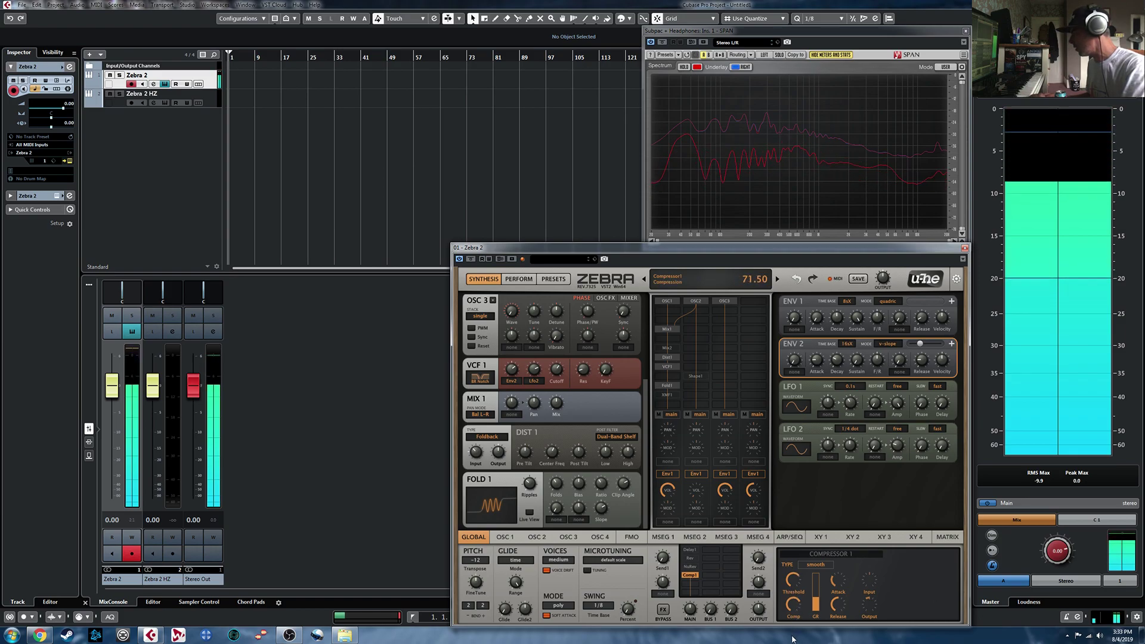
pyautogui.moveTo(840, 580)
pyautogui.moveTo(837, 613)
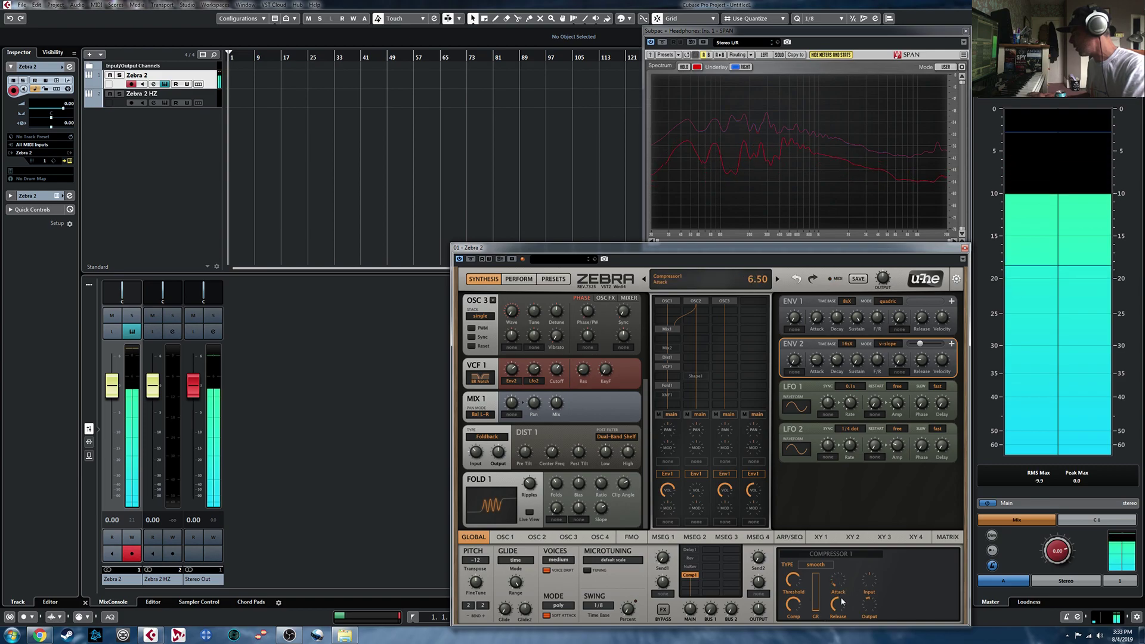
pyautogui.moveTo(837, 613); pyautogui.dragTo(845, 593)
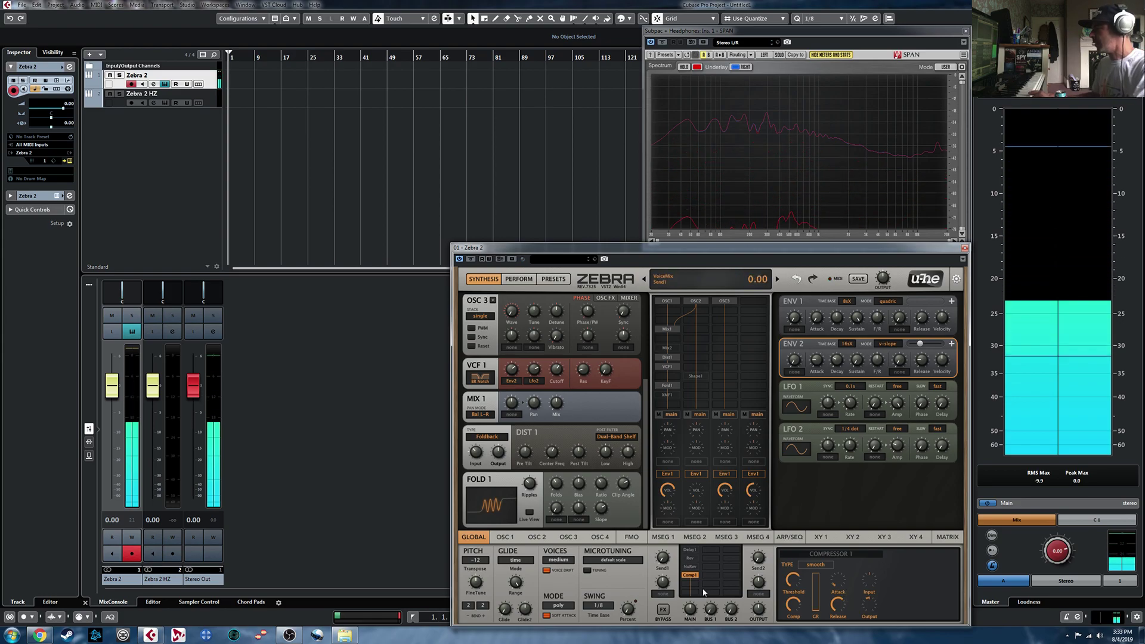
# Add the SB3 sideband module below Comp1 in the effects grid
pyautogui.click(729, 558)
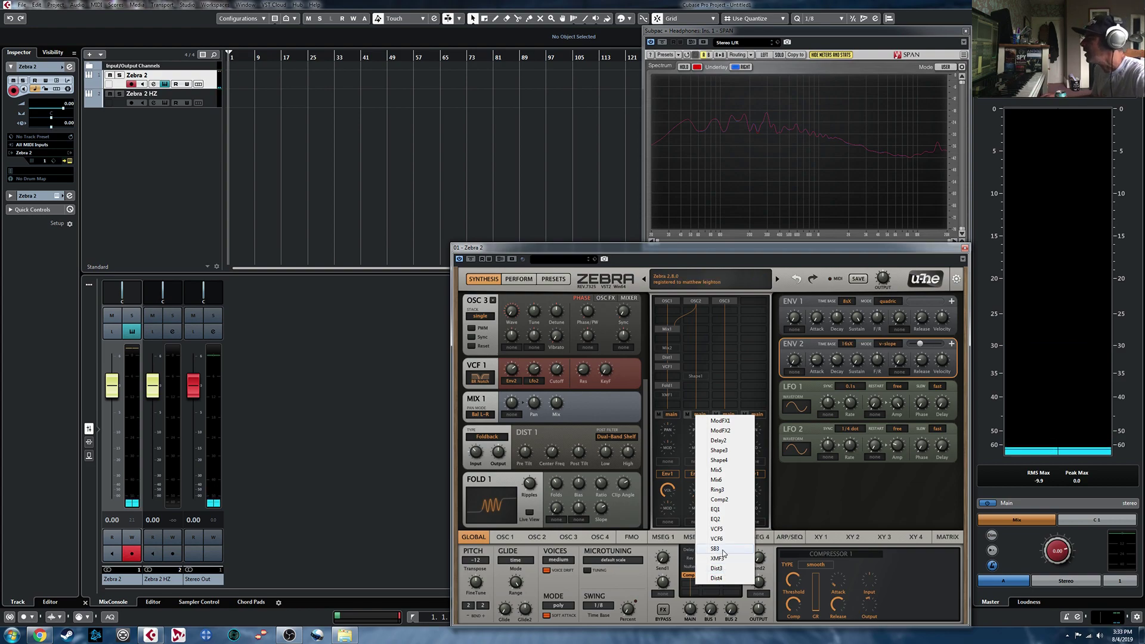
pyautogui.click(722, 549)
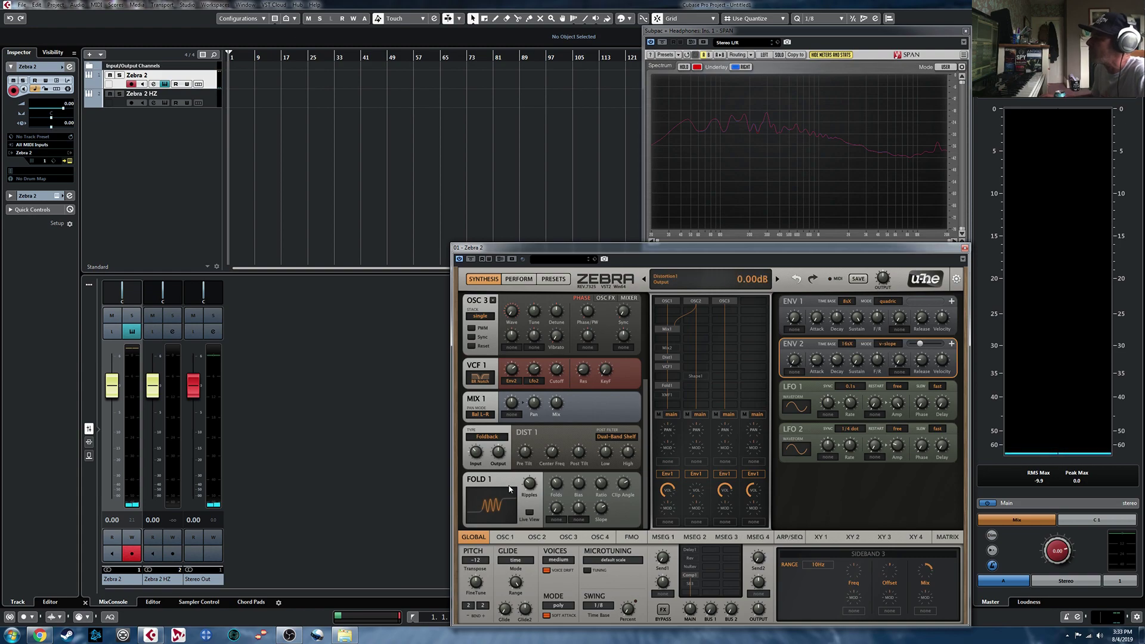
# Look over the XY performance pads, and assign Dist 1's input to X1 and VCF 1's cutoff to Y1
pyautogui.click(525, 281)
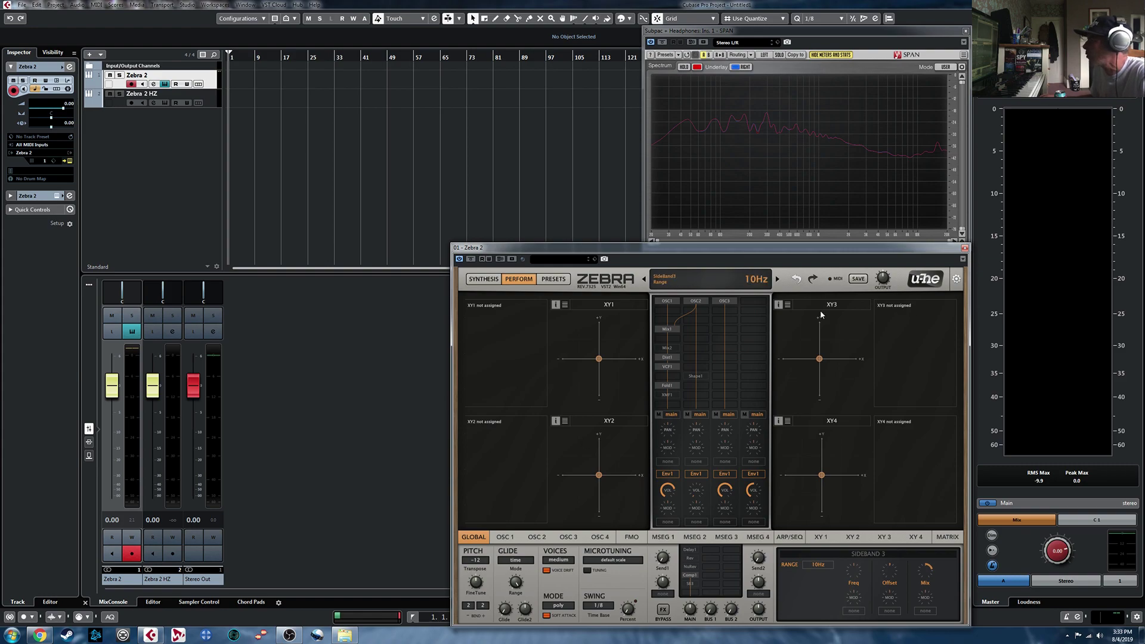
pyautogui.click(477, 281)
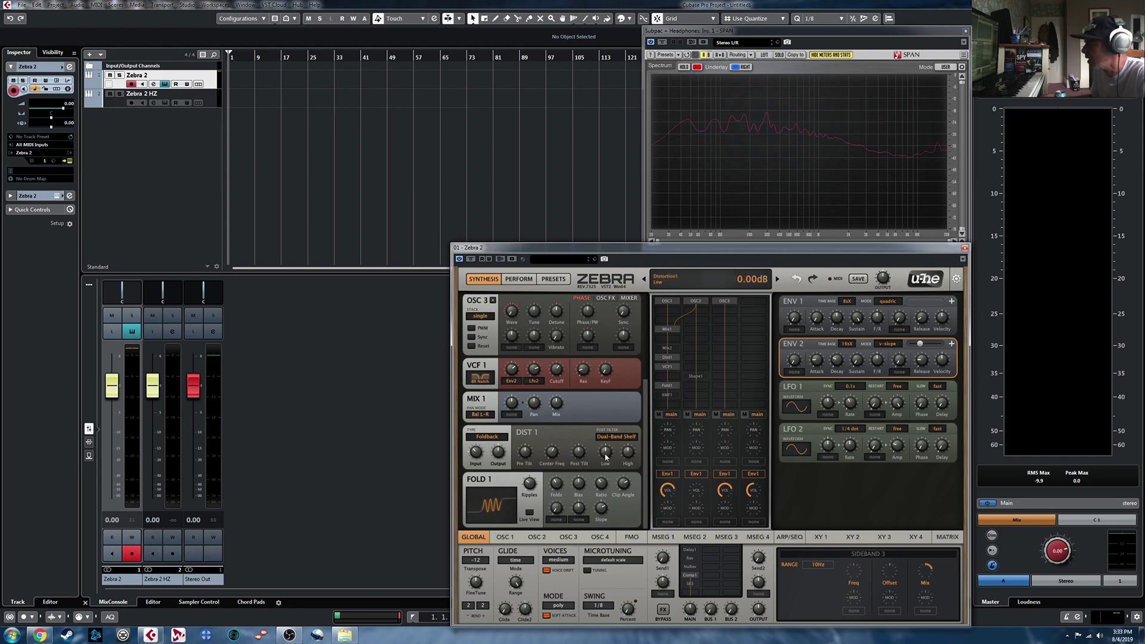
pyautogui.rightClick(478, 452)
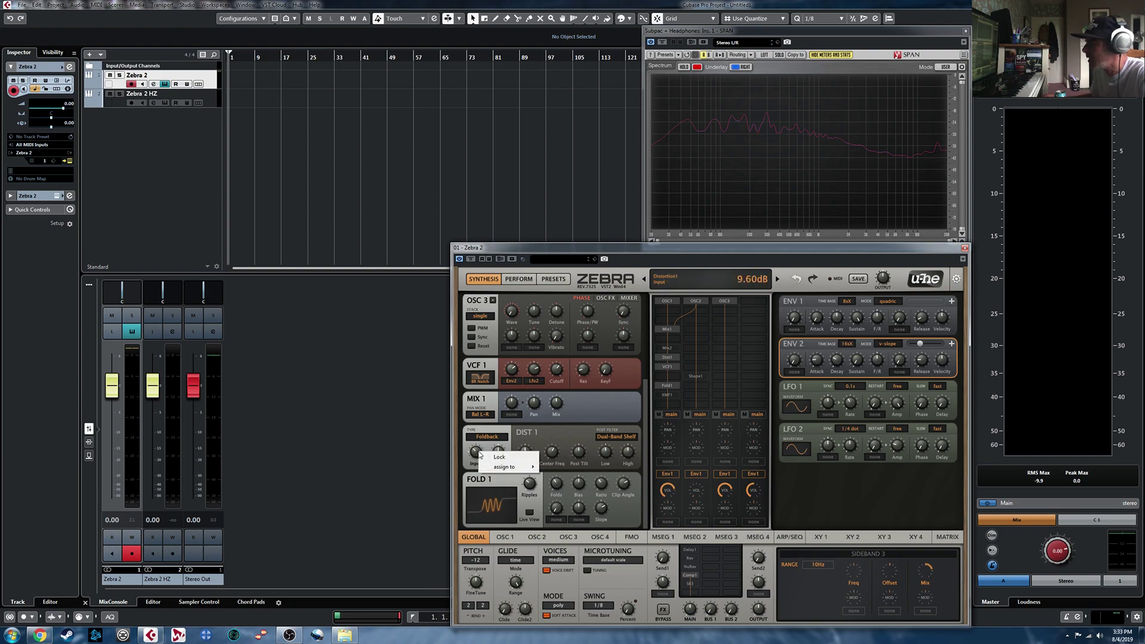
pyautogui.moveTo(511, 472)
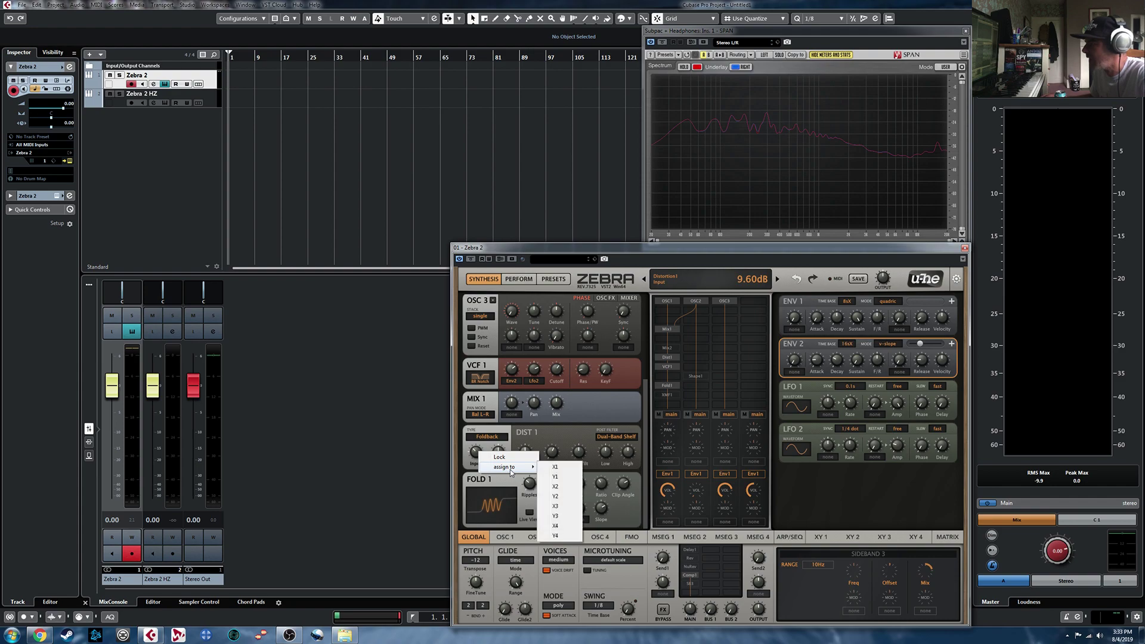
pyautogui.click(560, 468)
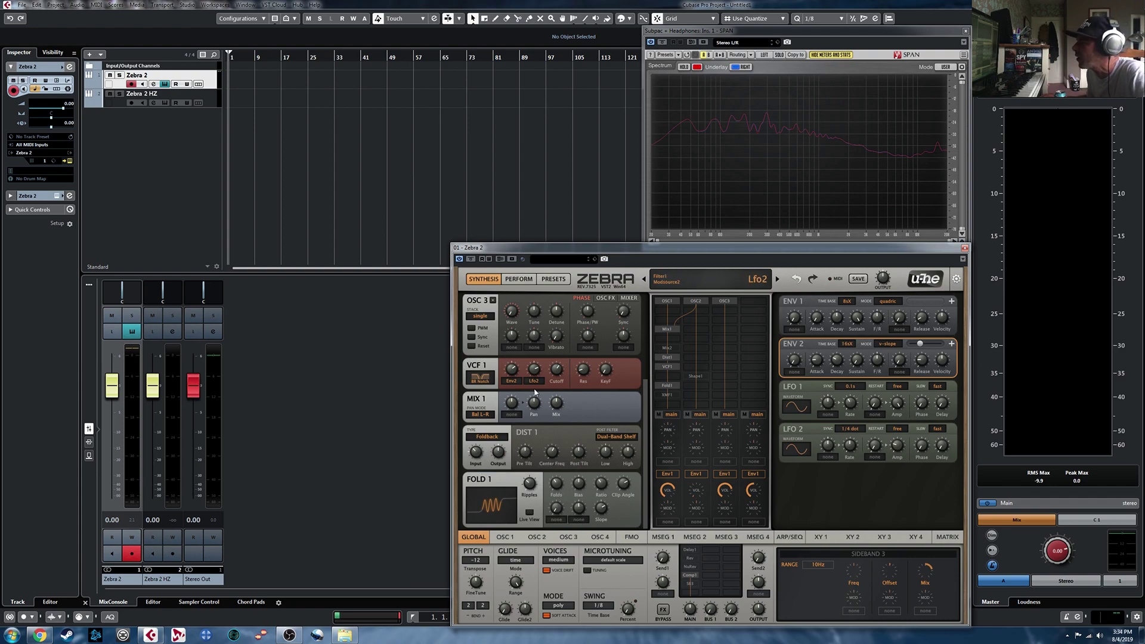
pyautogui.rightClick(560, 372)
pyautogui.moveTo(592, 389)
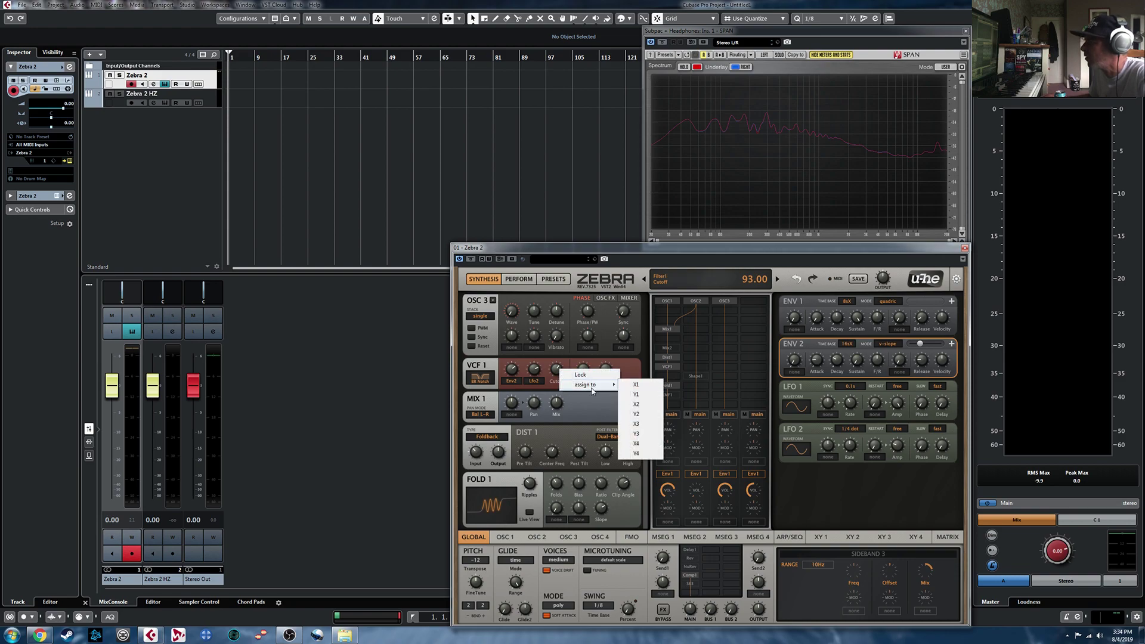
pyautogui.click(652, 395)
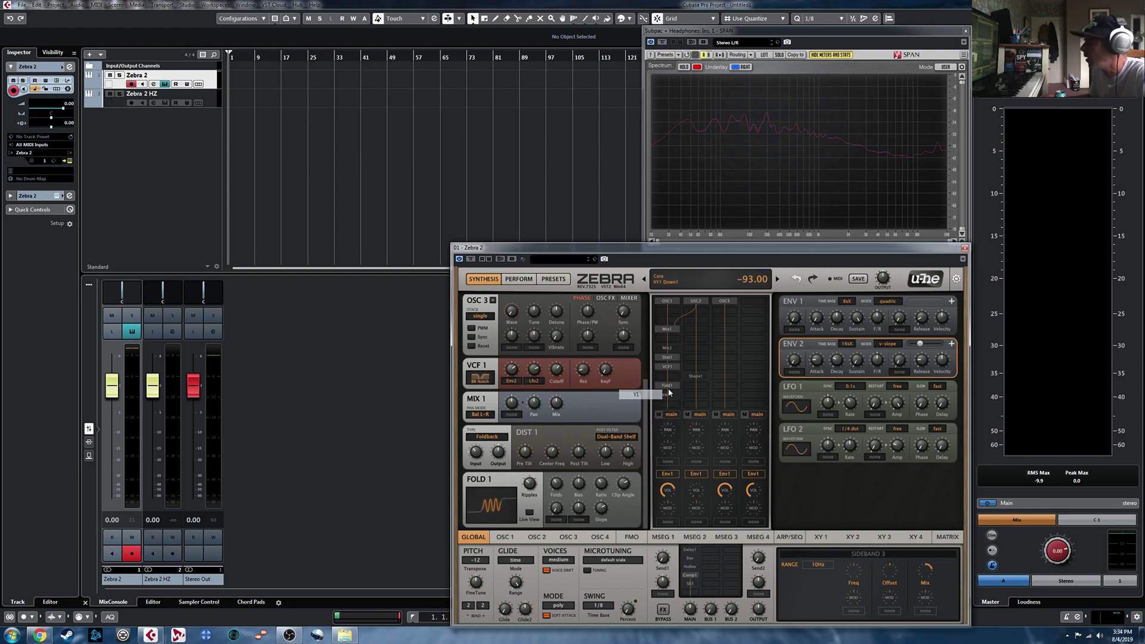
# Move the XY1 pad's control point slightly up and right of centre, and show the MSEG 1 editor
pyautogui.click(519, 279)
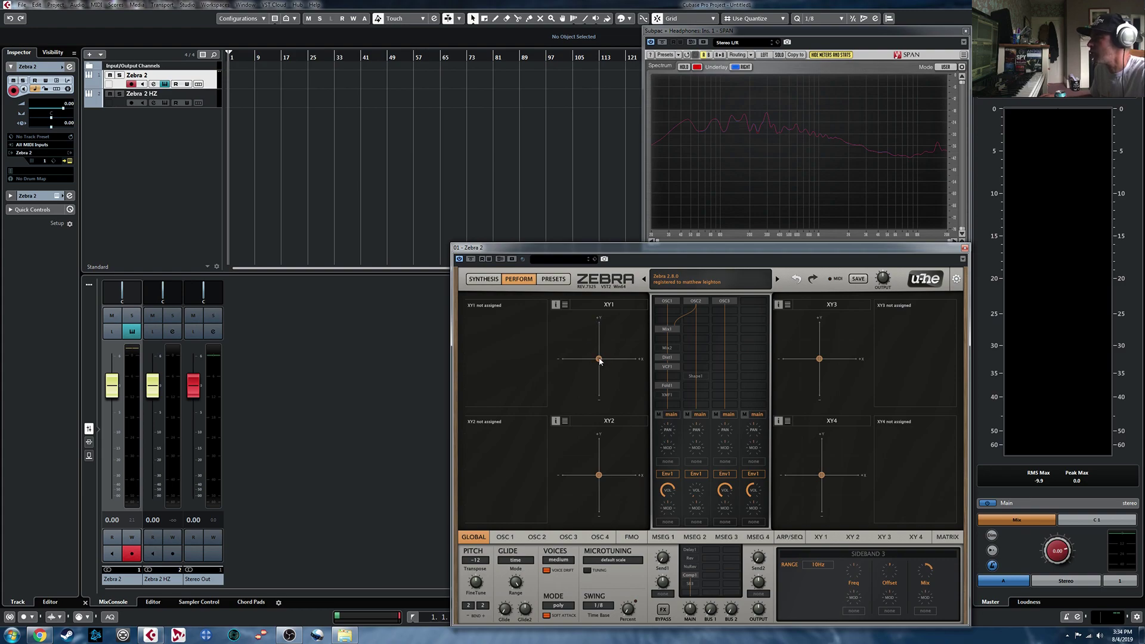
pyautogui.moveTo(599, 360)
pyautogui.mouseDown()
pyautogui.moveTo(590, 310)
pyautogui.moveTo(583, 332)
pyautogui.moveTo(604, 325)
pyautogui.moveTo(621, 348)
pyautogui.moveTo(617, 378)
pyautogui.moveTo(581, 386)
pyautogui.moveTo(606, 366)
pyautogui.moveTo(609, 340)
pyautogui.moveTo(609, 350)
pyautogui.mouseUp()
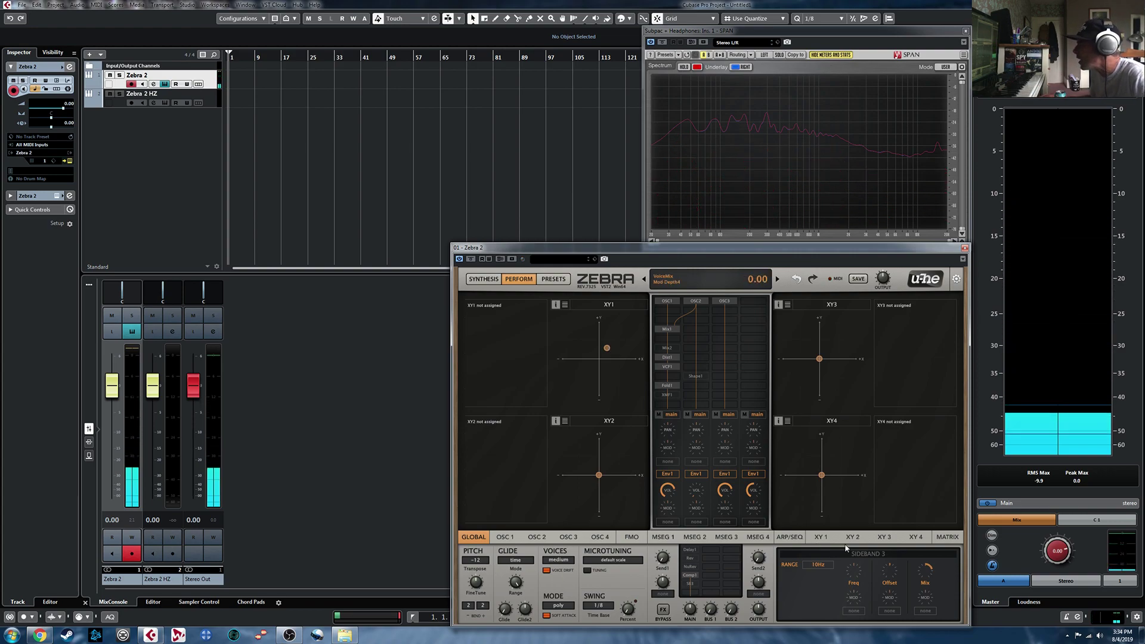
pyautogui.click(662, 537)
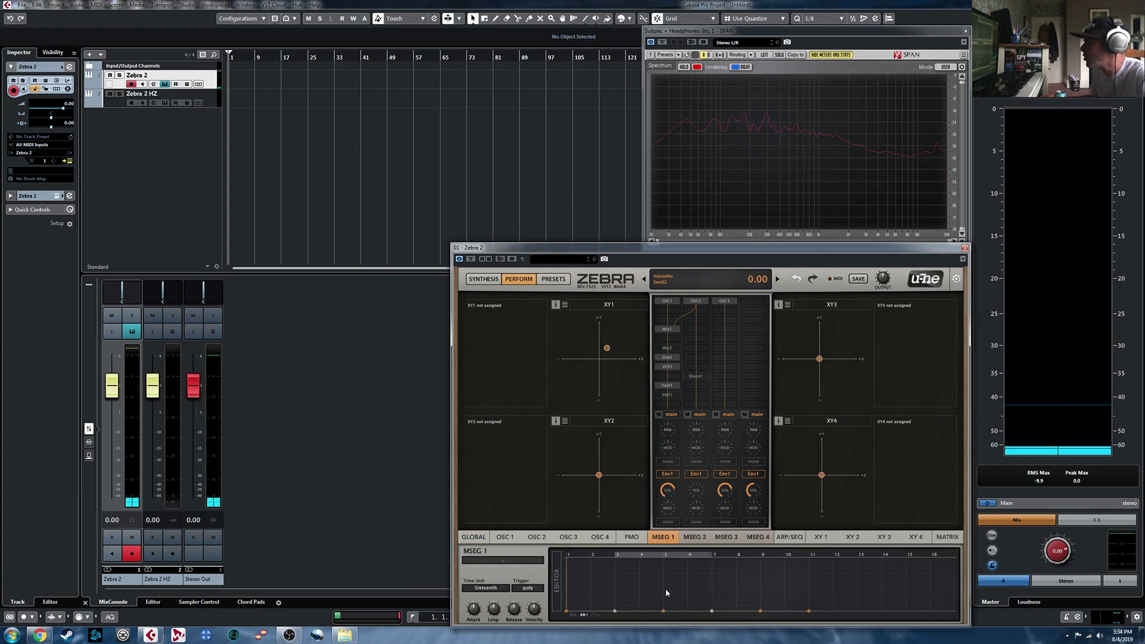
# Return to the synthesis view and remove the bypassed XMF 1 module from the first lane of the grid
pyautogui.click(483, 279)
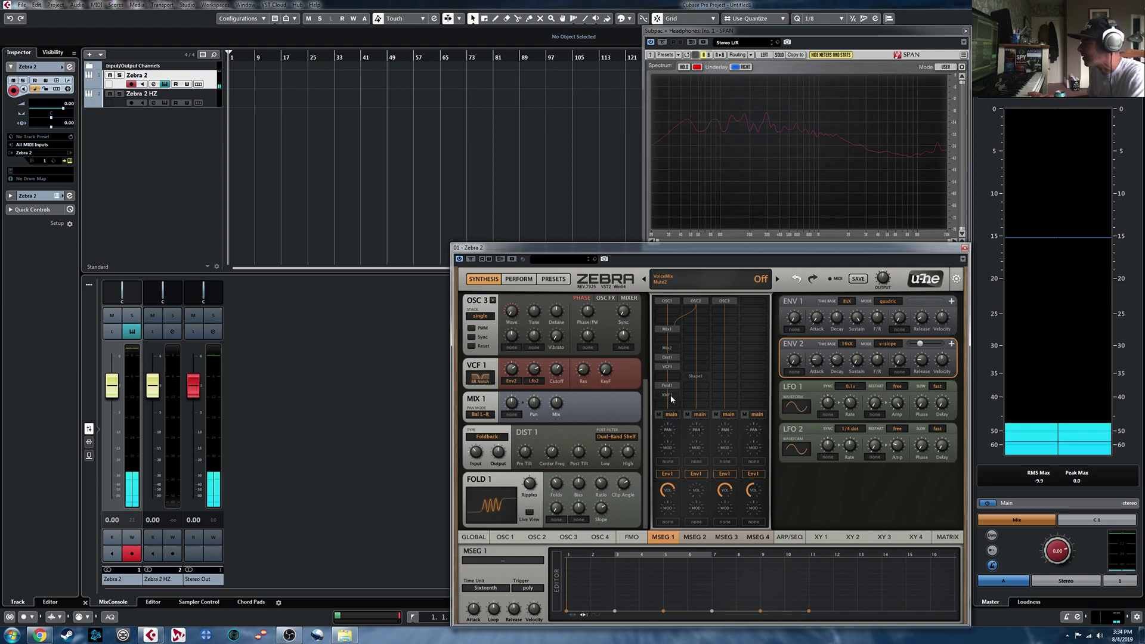
pyautogui.click(705, 414)
pyautogui.click(698, 483)
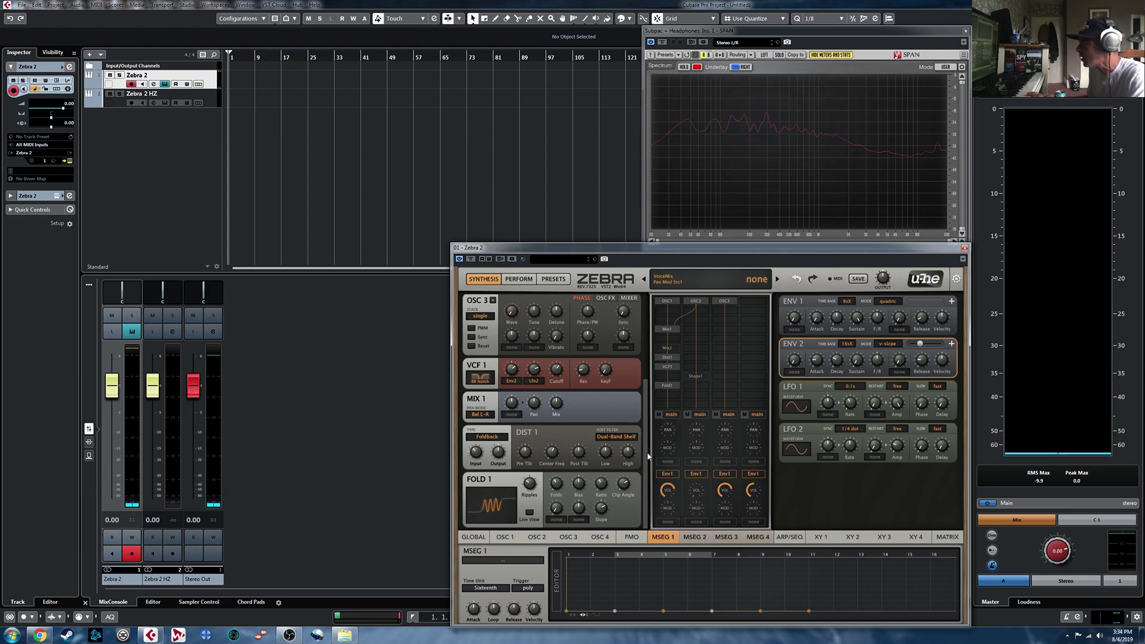
# Set VCF 1's first cutoff modulation source to MSEG1
pyautogui.click(669, 367)
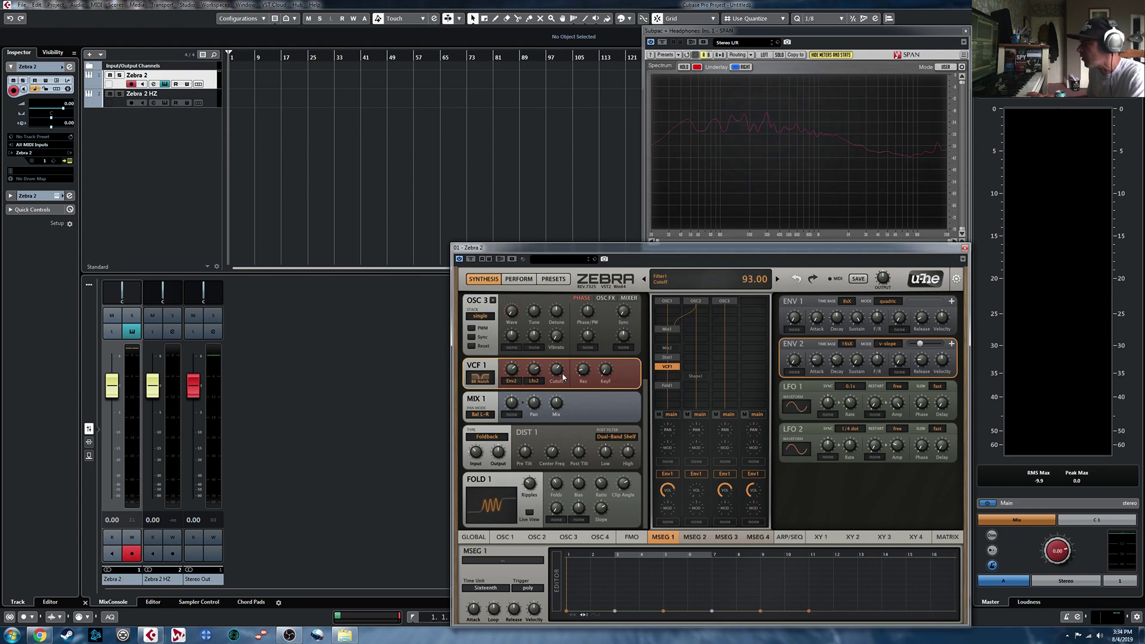
pyautogui.click(513, 382)
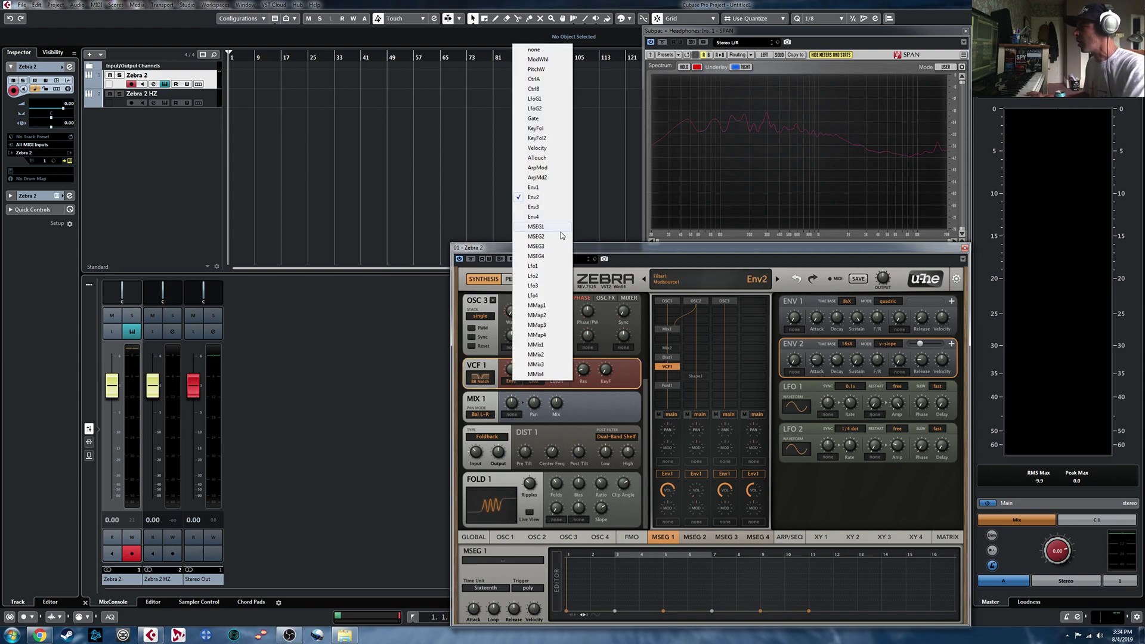
pyautogui.click(542, 227)
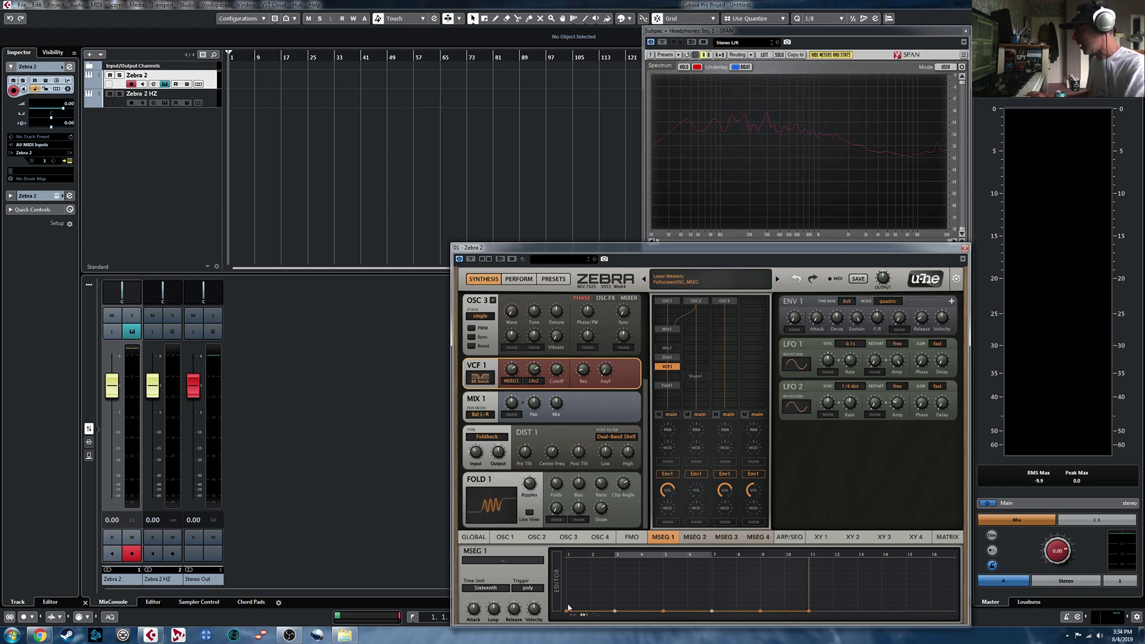
# Move MSEG 1's second point up to a full-height peak near position 7, and look over the factory MSEG presets without loading one
pyautogui.moveTo(616, 612); pyautogui.dragTo(718, 555)
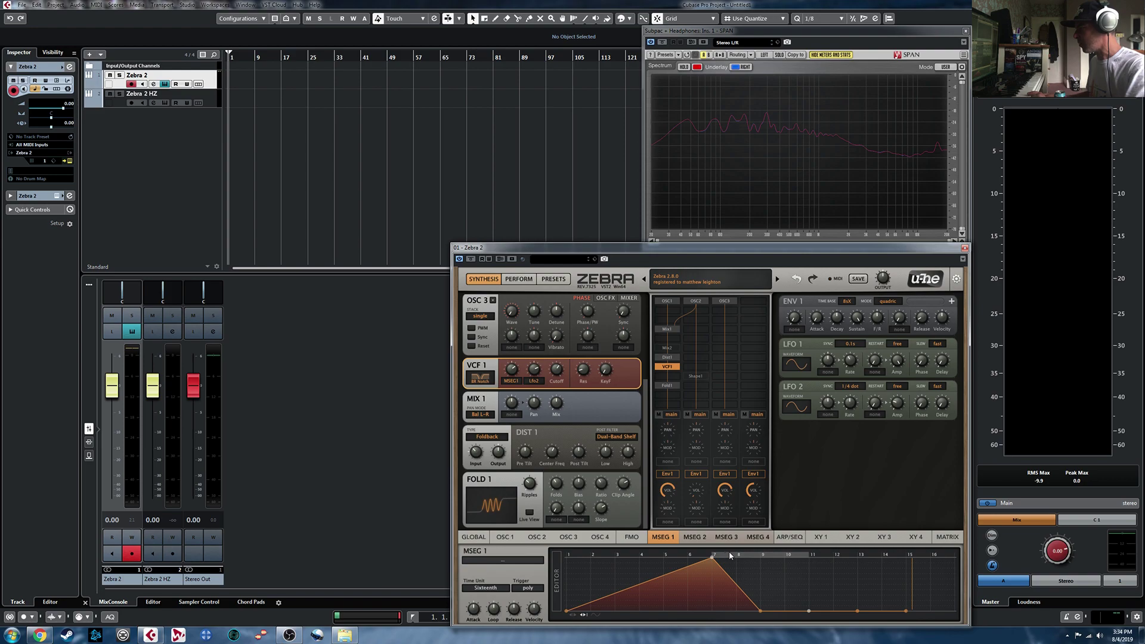
pyautogui.click(503, 562)
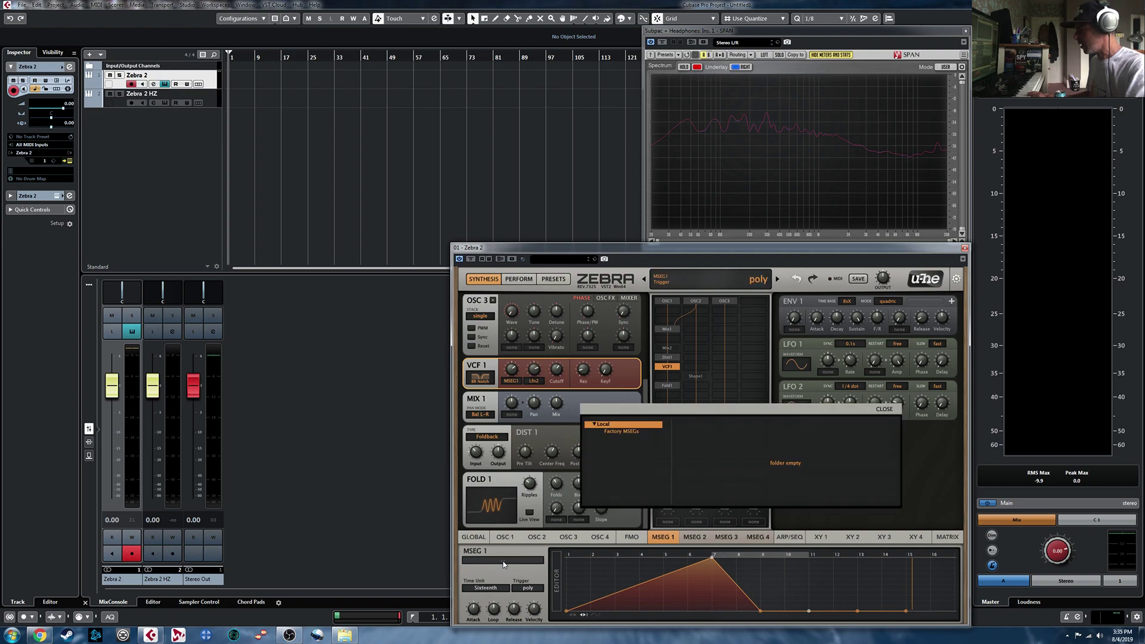
pyautogui.click(620, 432)
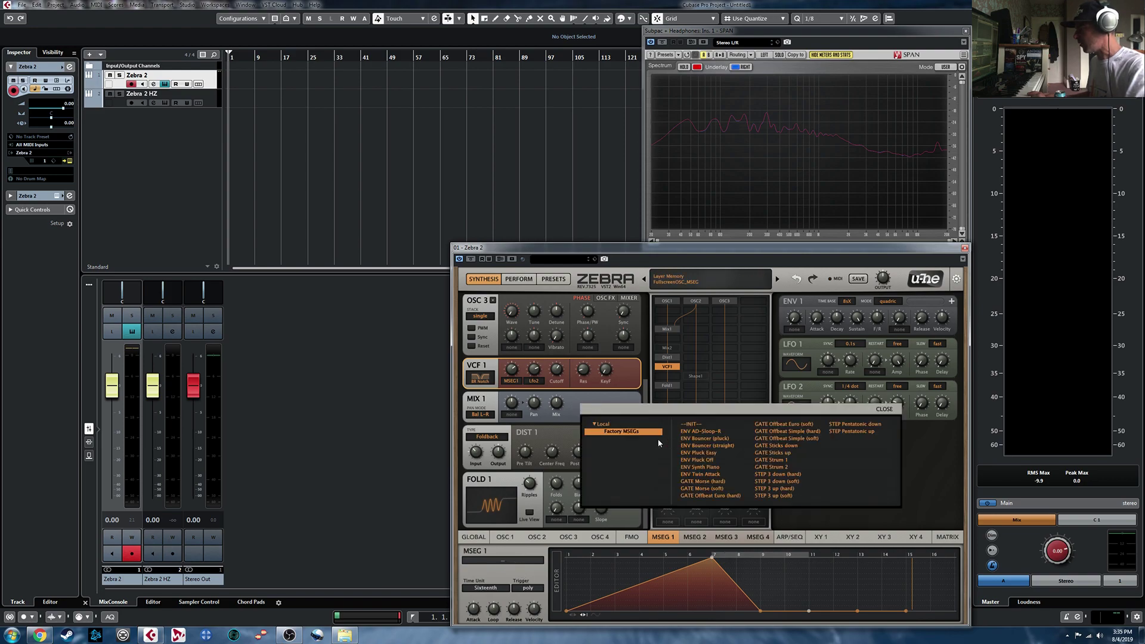
pyautogui.click(886, 409)
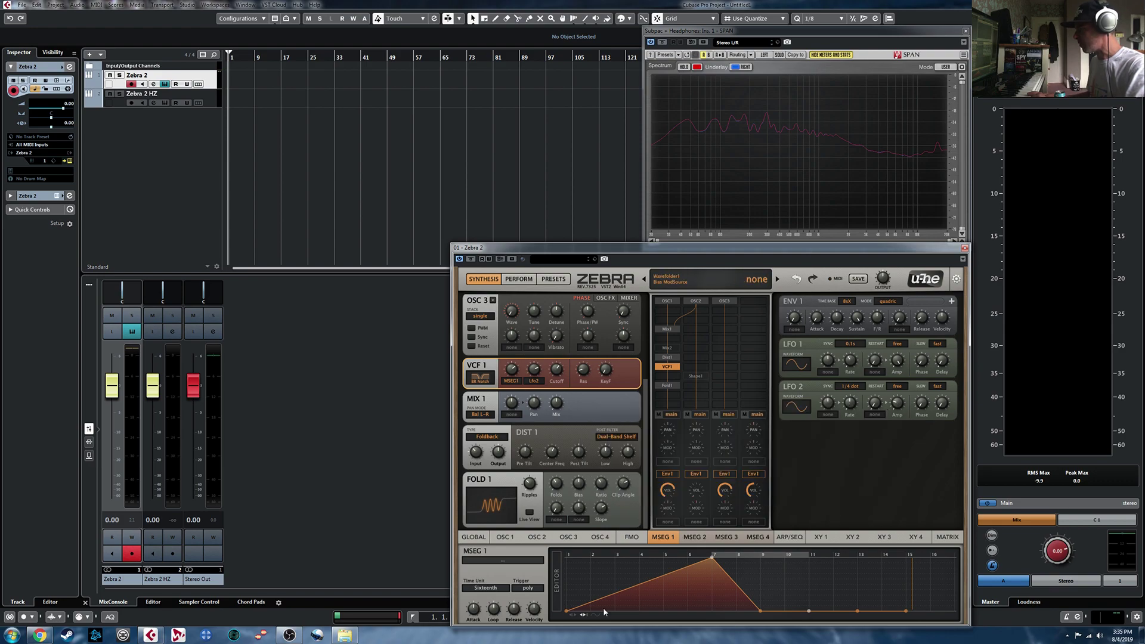
# Add points to MSEG 1's rising slope to form an extra peak, lower the valley between the peaks to zero, and curve the first segment
pyautogui.doubleClick(624, 588)
pyautogui.moveTo(624, 592)
pyautogui.mouseDown()
pyautogui.moveTo(602, 572)
pyautogui.moveTo(633, 600)
pyautogui.mouseUp()
pyautogui.doubleClick(664, 585)
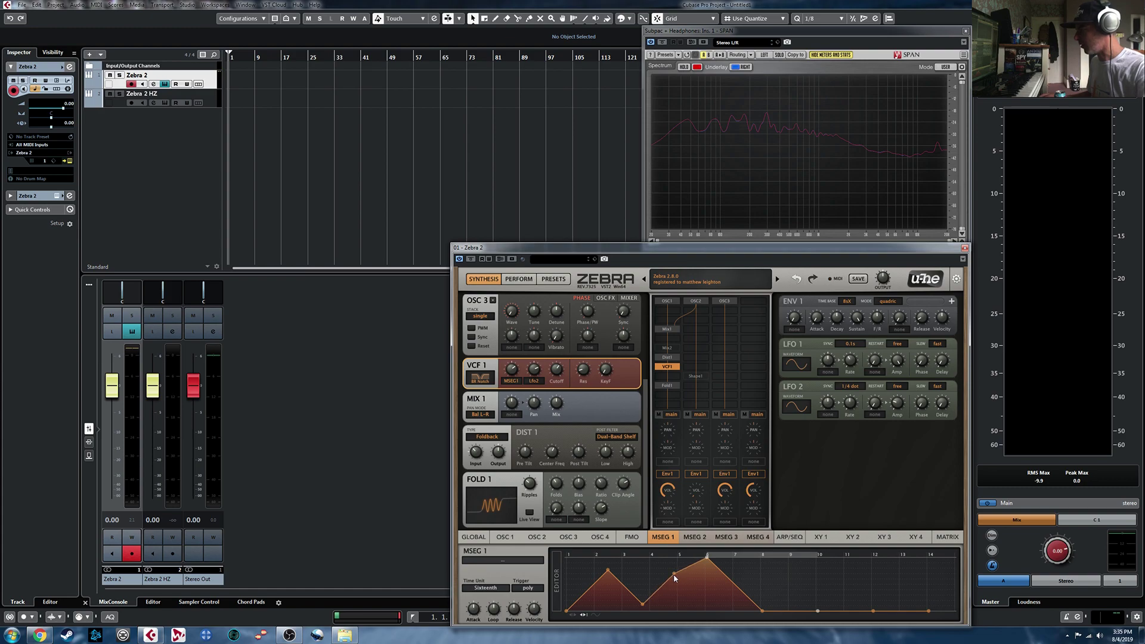
pyautogui.moveTo(643, 607); pyautogui.dragTo(625, 613)
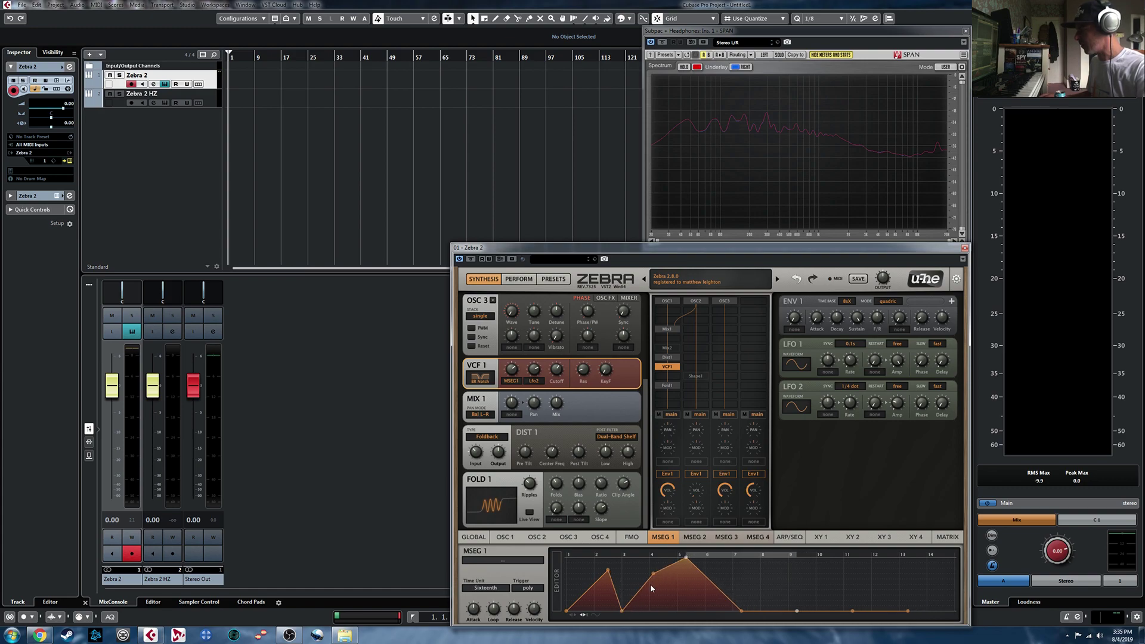
pyautogui.moveTo(587, 593); pyautogui.dragTo(584, 582)
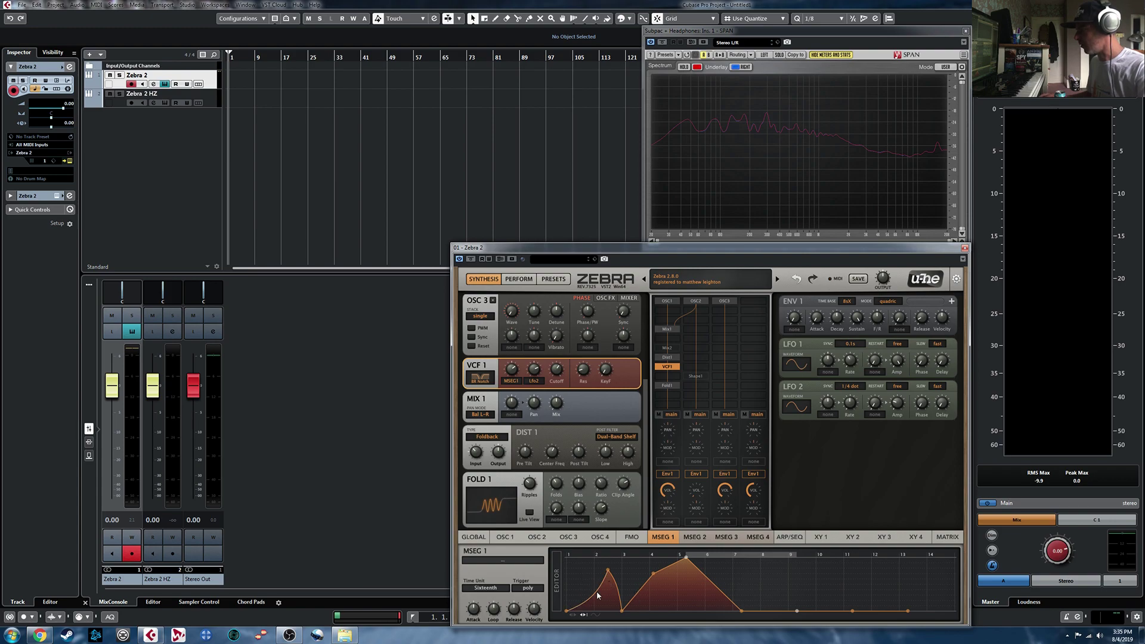
pyautogui.scroll(-2, 640, 579)
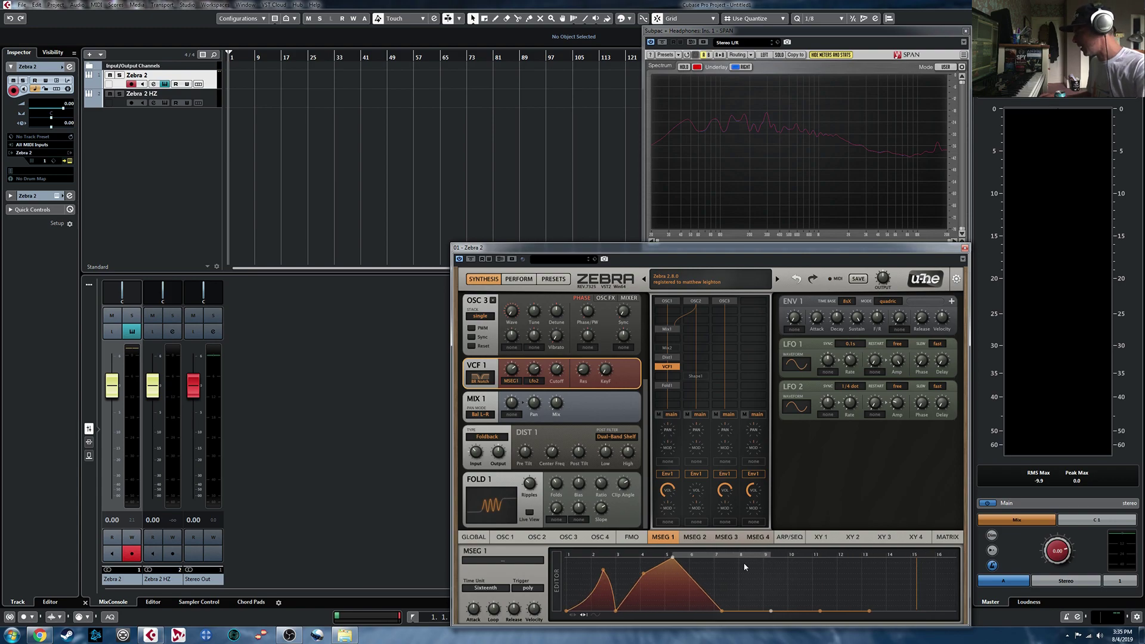
pyautogui.scroll(1, 722, 553)
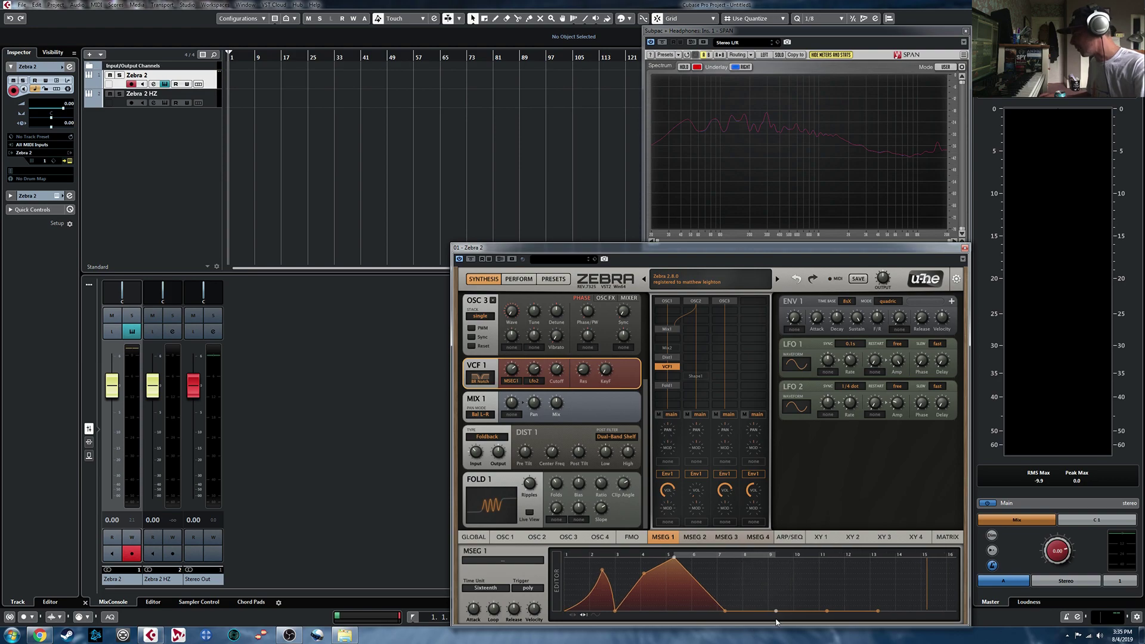
pyautogui.click(674, 556)
pyautogui.click(674, 556)
pyautogui.click(674, 556)
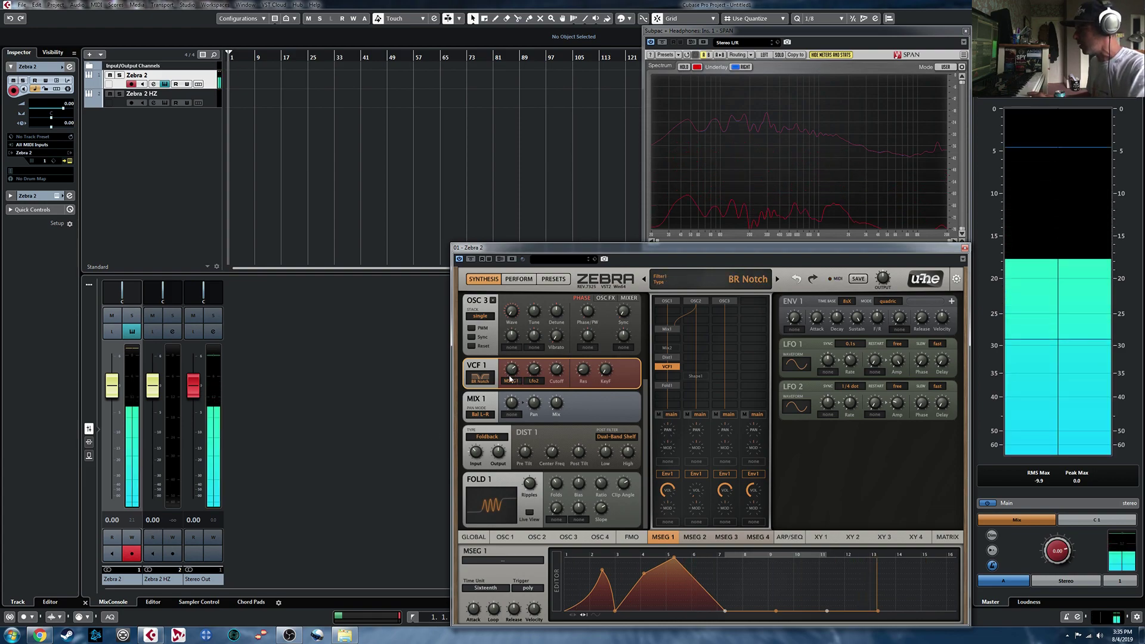
# Change VCF 1's filter type to LP MidDrive and set its first modulation depth to -50
pyautogui.click(480, 378)
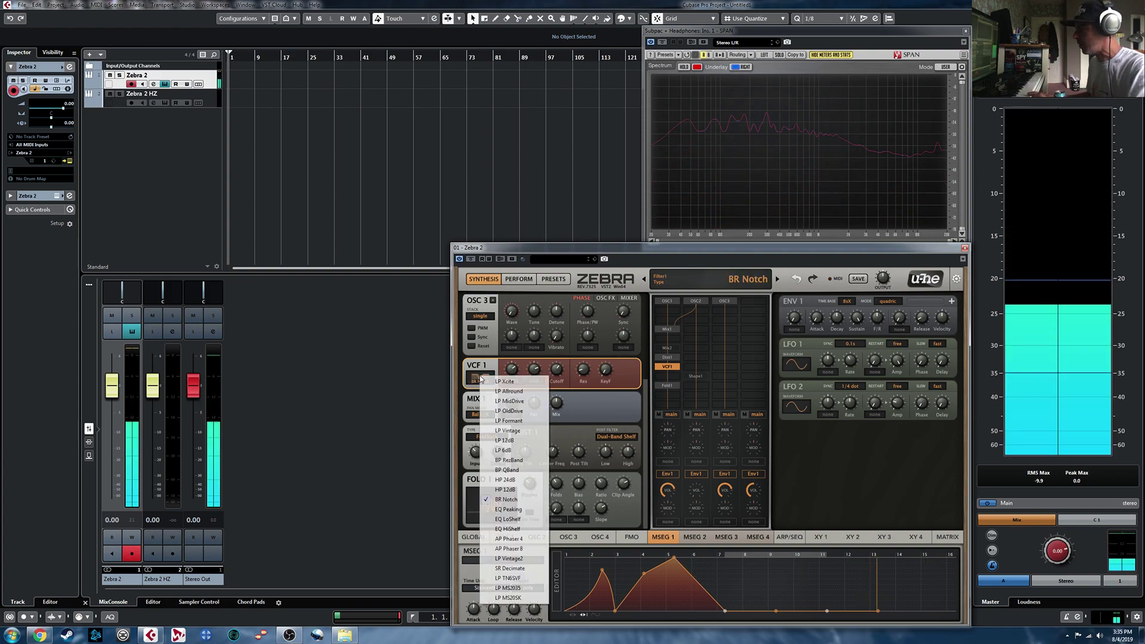
pyautogui.click(510, 401)
pyautogui.moveTo(513, 408); pyautogui.dragTo(511, 397)
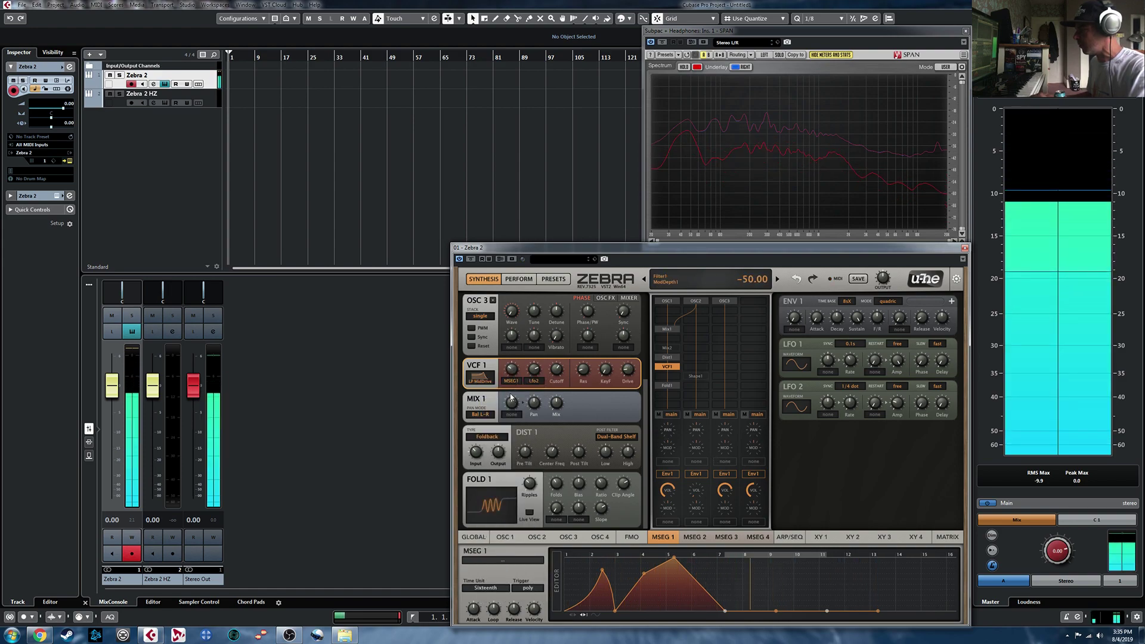
# Reshape MSEG 1 with a third peak near position 9, a full-height first peak, and the point before the second peak lowered to zero
pyautogui.moveTo(775, 611); pyautogui.dragTo(774, 570)
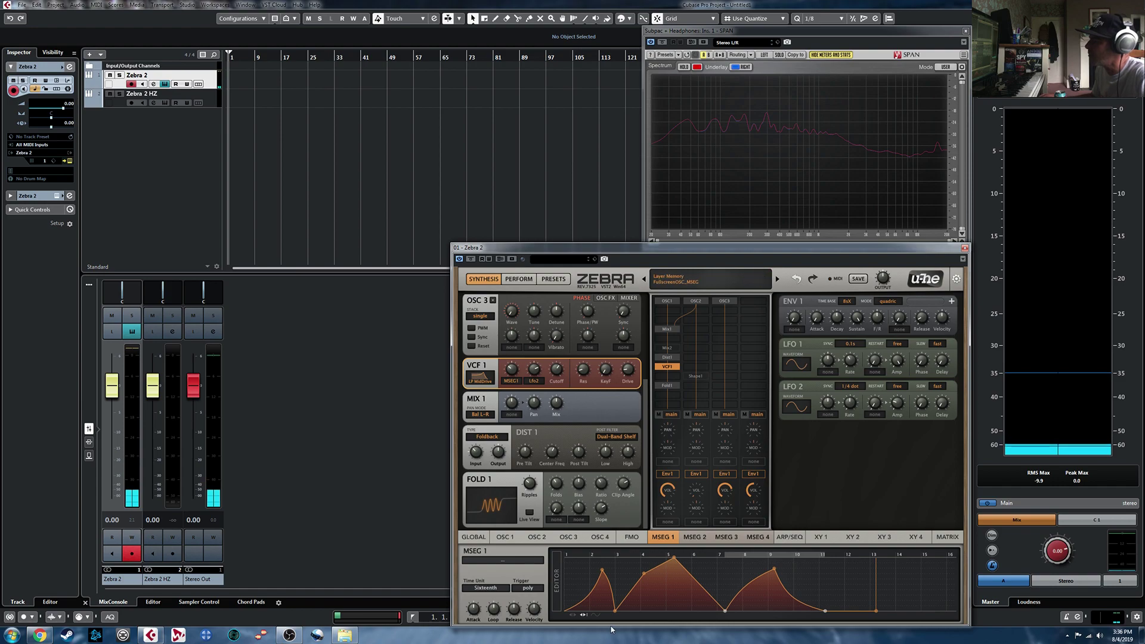
pyautogui.moveTo(602, 570); pyautogui.dragTo(589, 557)
pyautogui.moveTo(603, 610); pyautogui.dragTo(615, 611)
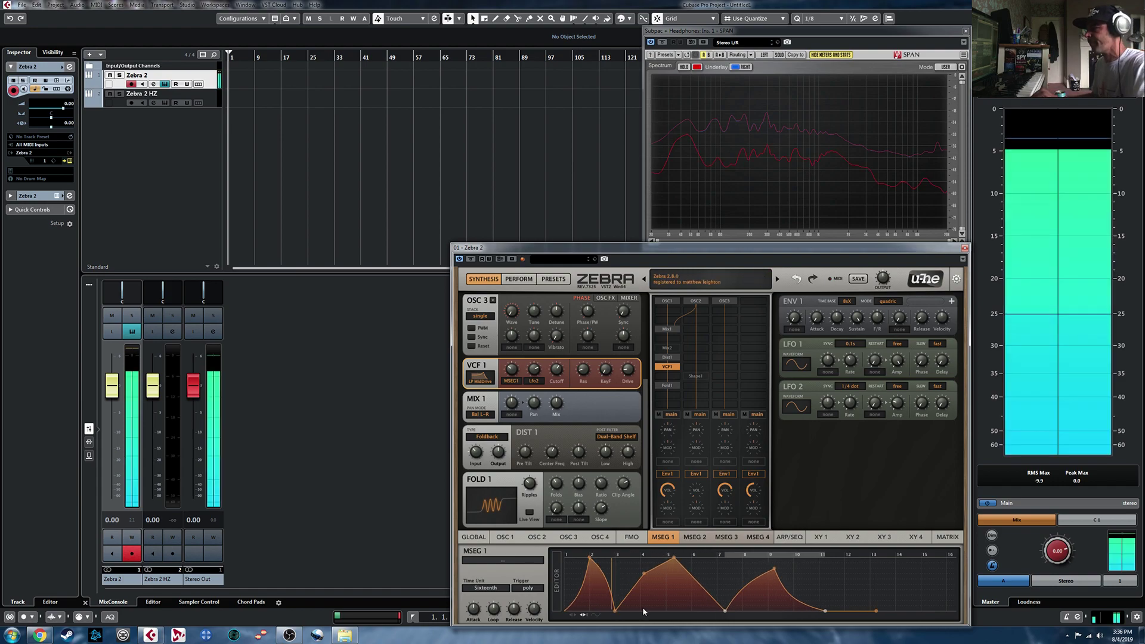
pyautogui.moveTo(645, 579); pyautogui.dragTo(655, 597)
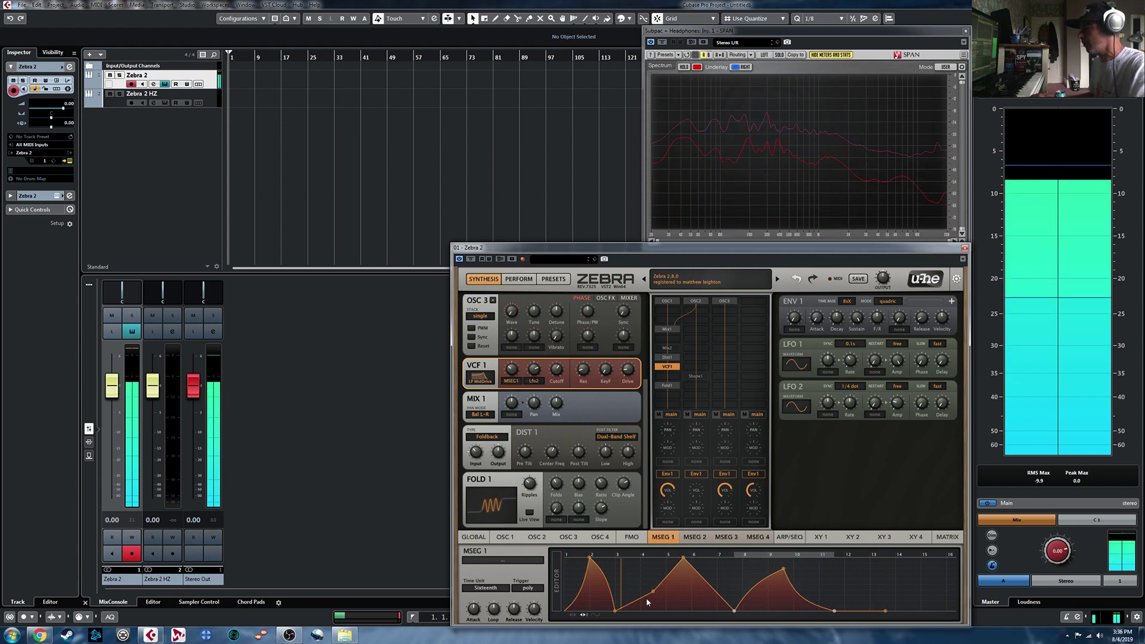
pyautogui.moveTo(655, 594); pyautogui.dragTo(650, 635)
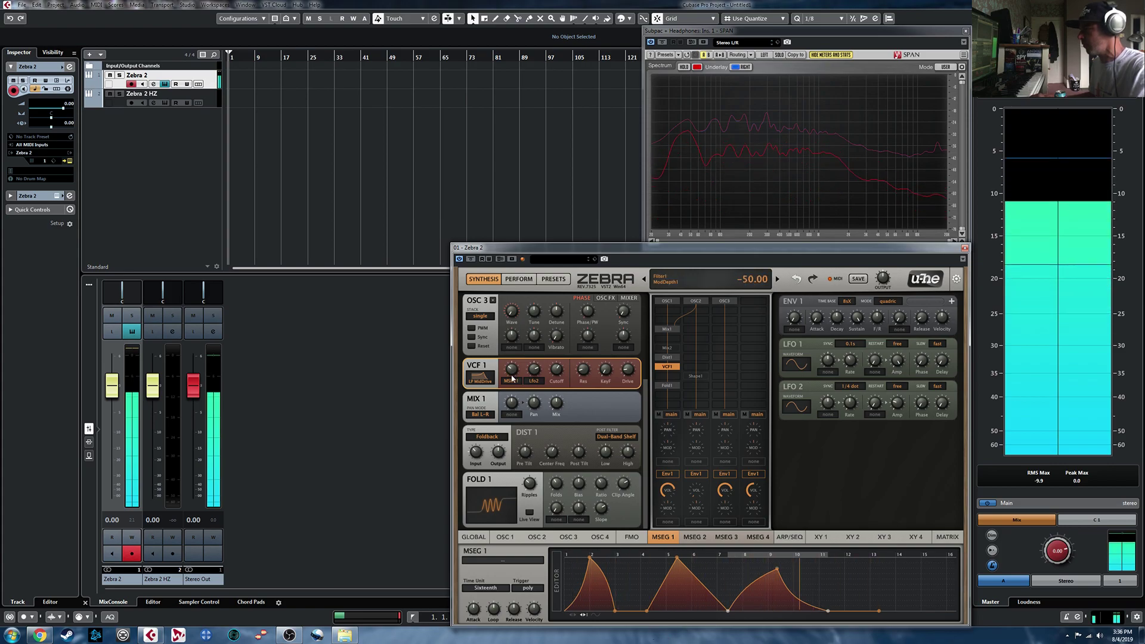
# Adjust VCF 1's MSEG1 modulation depth and lower its cutoff
pyautogui.moveTo(513, 351); pyautogui.dragTo(513, 344)
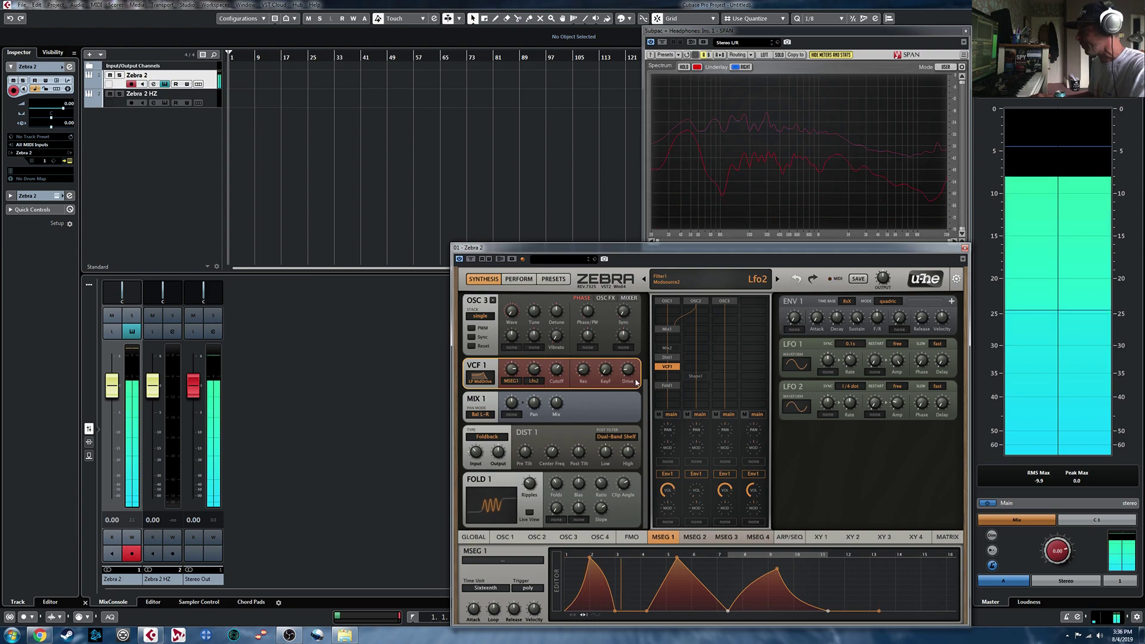
pyautogui.moveTo(561, 375); pyautogui.dragTo(556, 392)
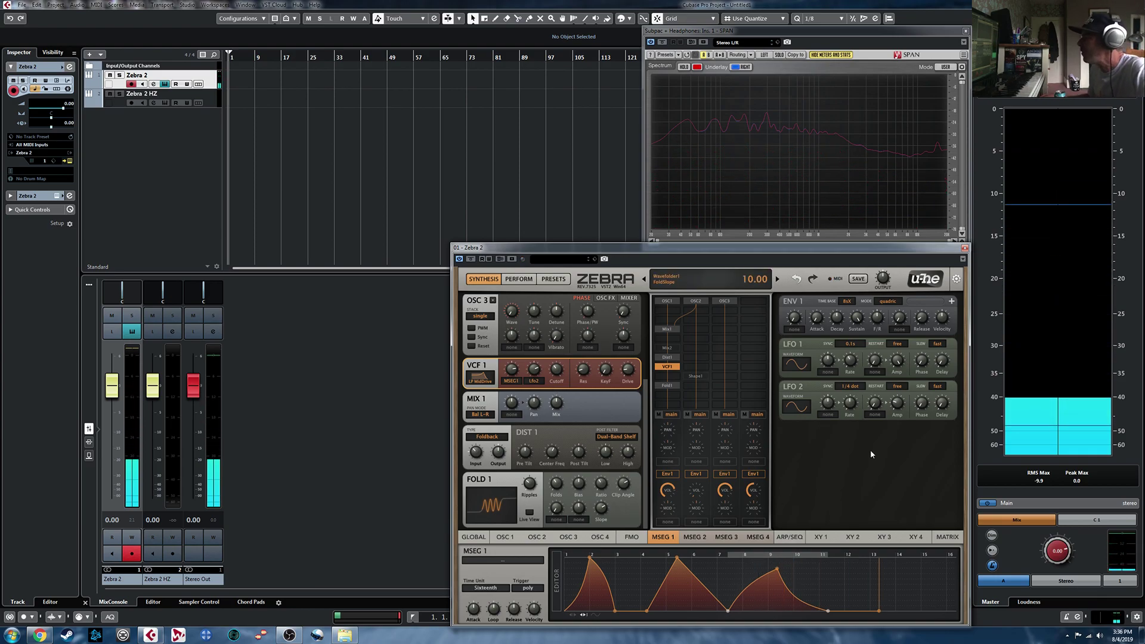
# Look over the preset browser and the XY performance page, and return to the synthesis view
pyautogui.click(554, 278)
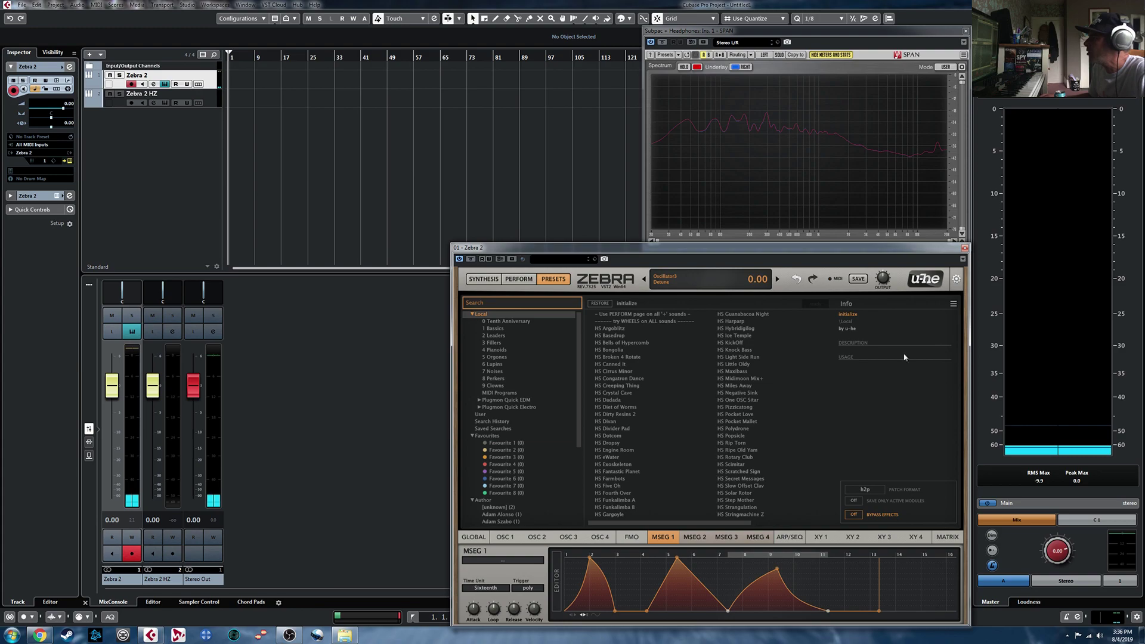
pyautogui.click(518, 278)
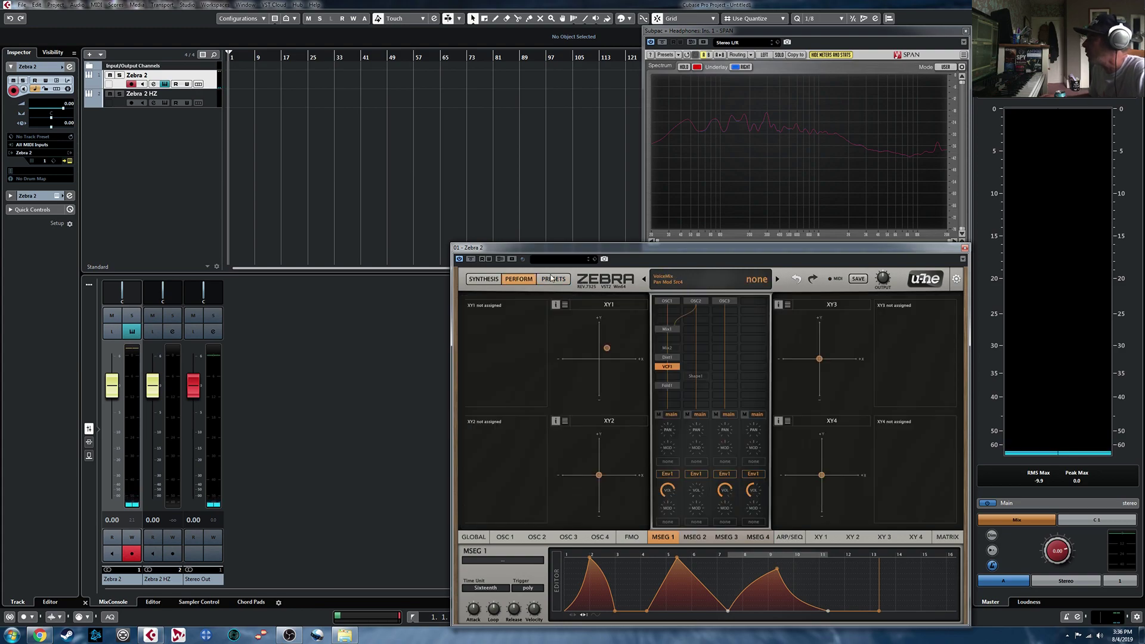
pyautogui.click(475, 277)
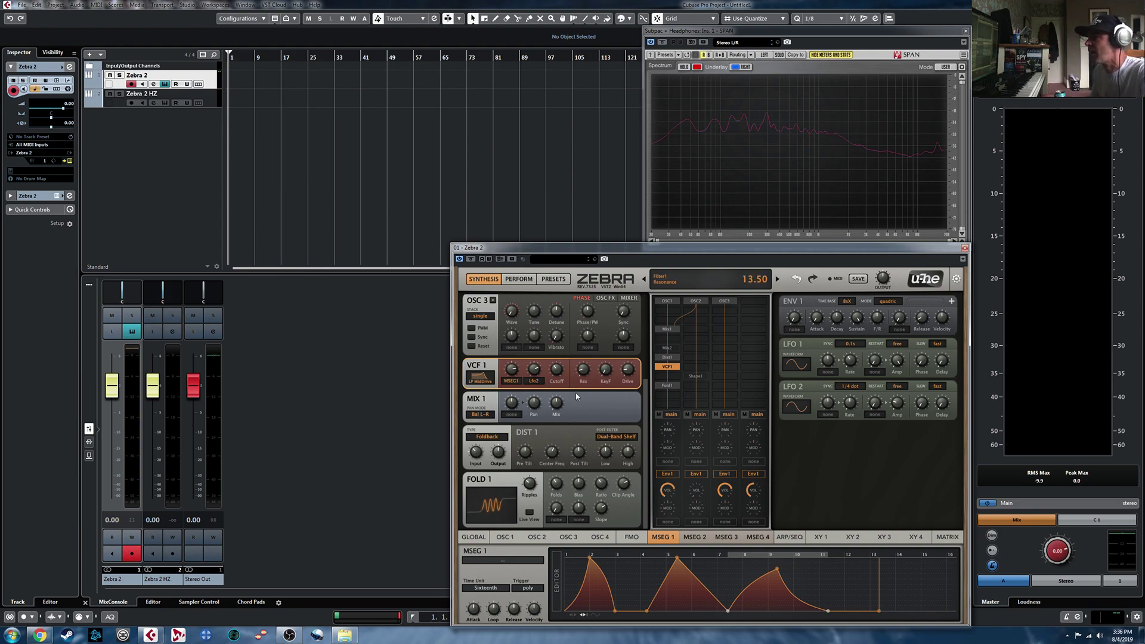
# Add an OSC 4 module to the top of the grid's fourth lane
pyautogui.click(745, 305)
pyautogui.click(781, 313)
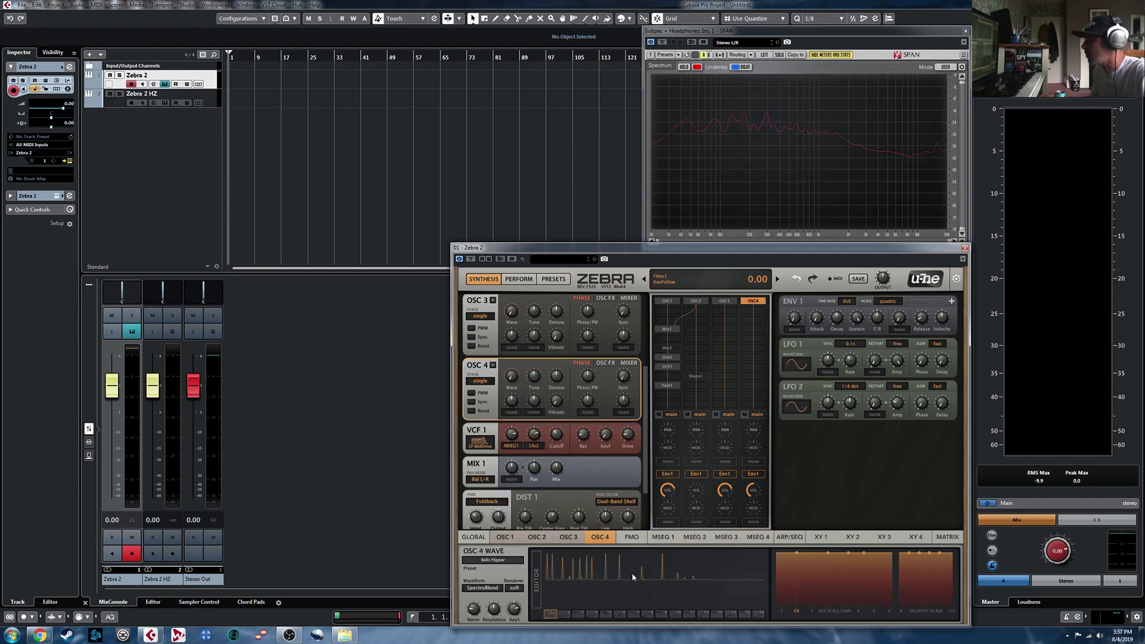
# Browse OSC 4's wave preset folders, including Classic Compilation, Massive Wavetables, Digital Hybrid and Phatty Mutations
pyautogui.click(504, 560)
pyautogui.click(602, 454)
pyautogui.click(625, 461)
pyautogui.click(629, 467)
pyautogui.click(624, 474)
pyautogui.click(624, 482)
pyautogui.click(626, 475)
pyautogui.click(640, 466)
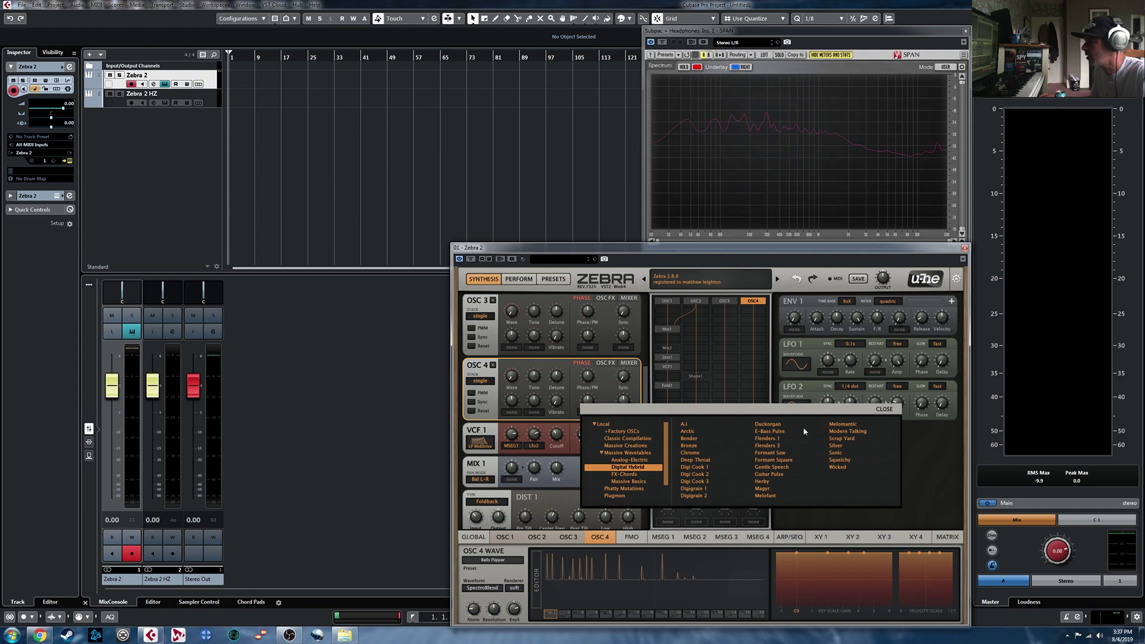
pyautogui.click(621, 495)
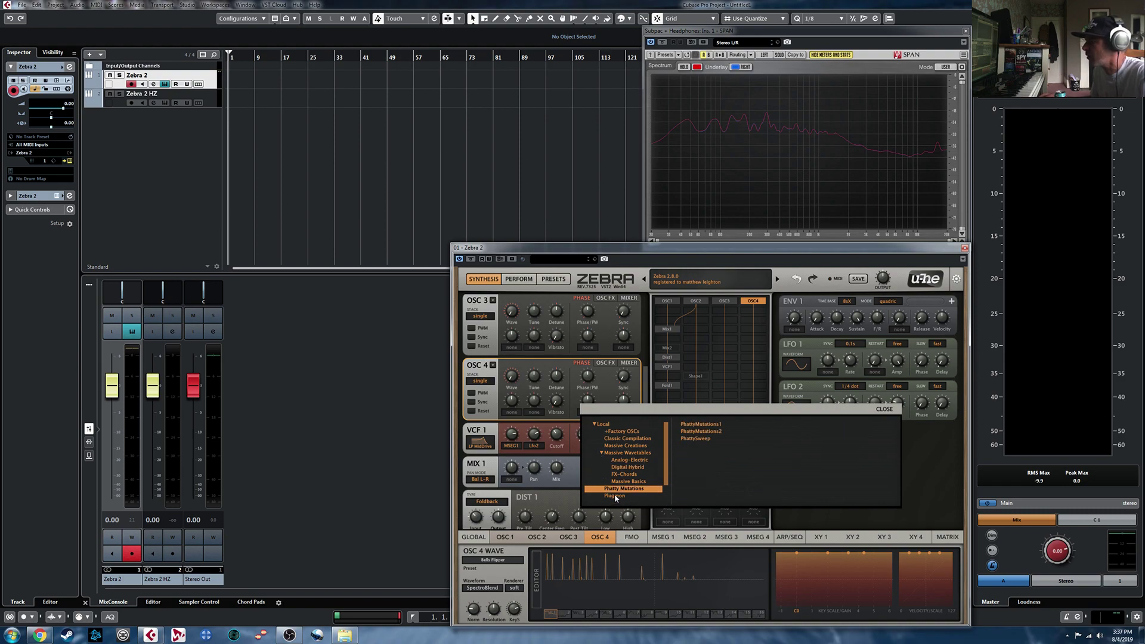
pyautogui.click(650, 439)
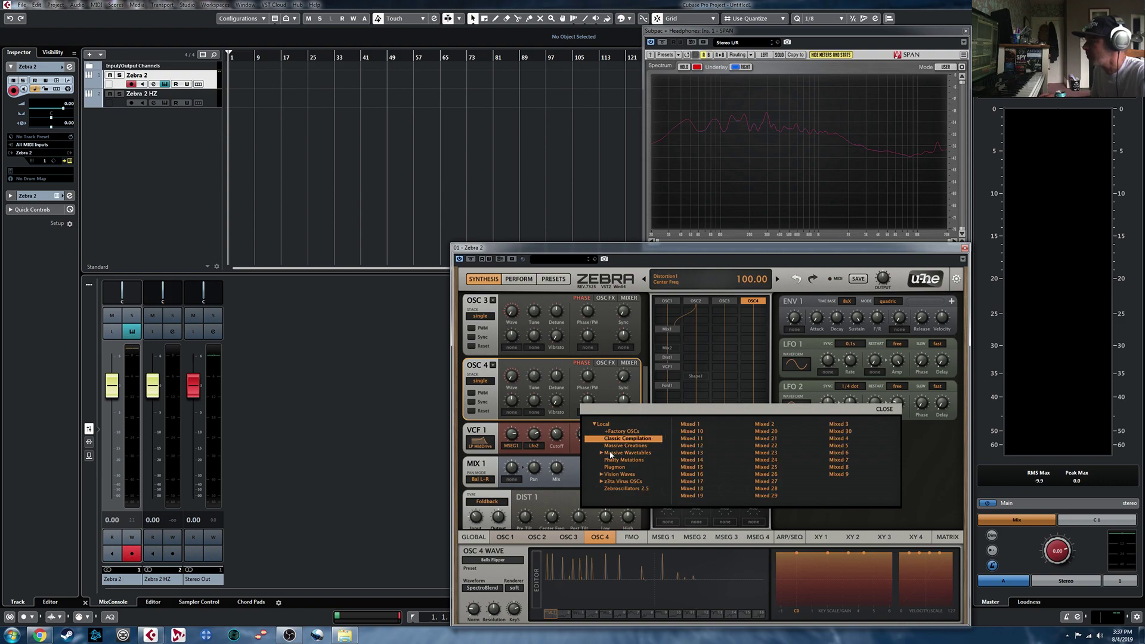
pyautogui.click(628, 467)
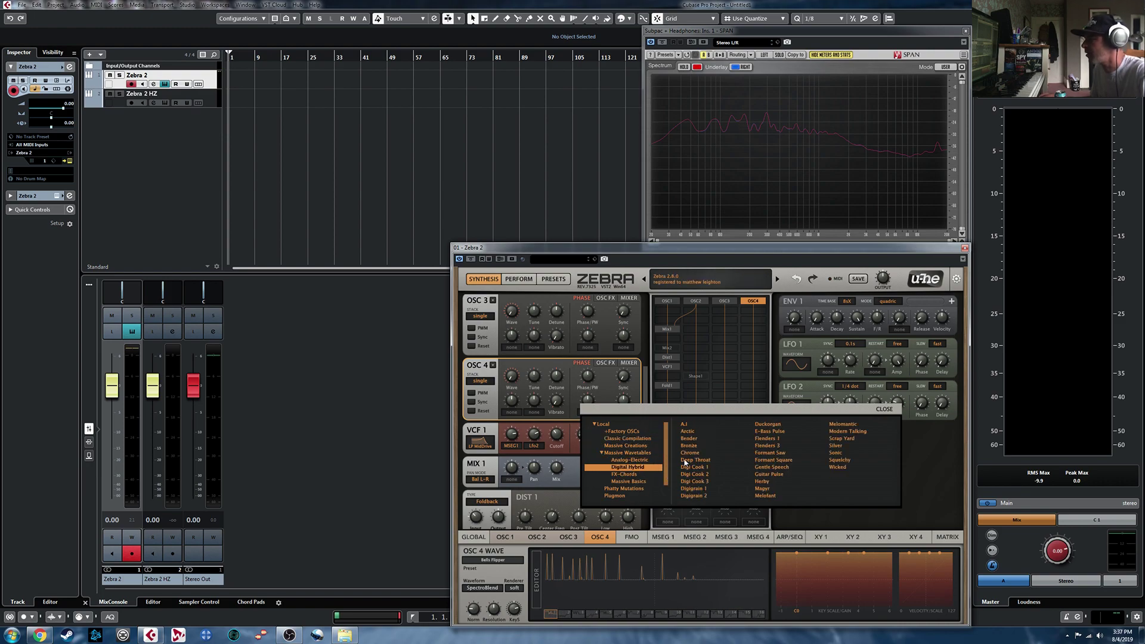
# Look through the z3ta Virus OSCs folders, and load 00_PEAK_Phasing Impulses from Zebroscillators 2.5 into OSC 4
pyautogui.scroll(-1, 625, 492)
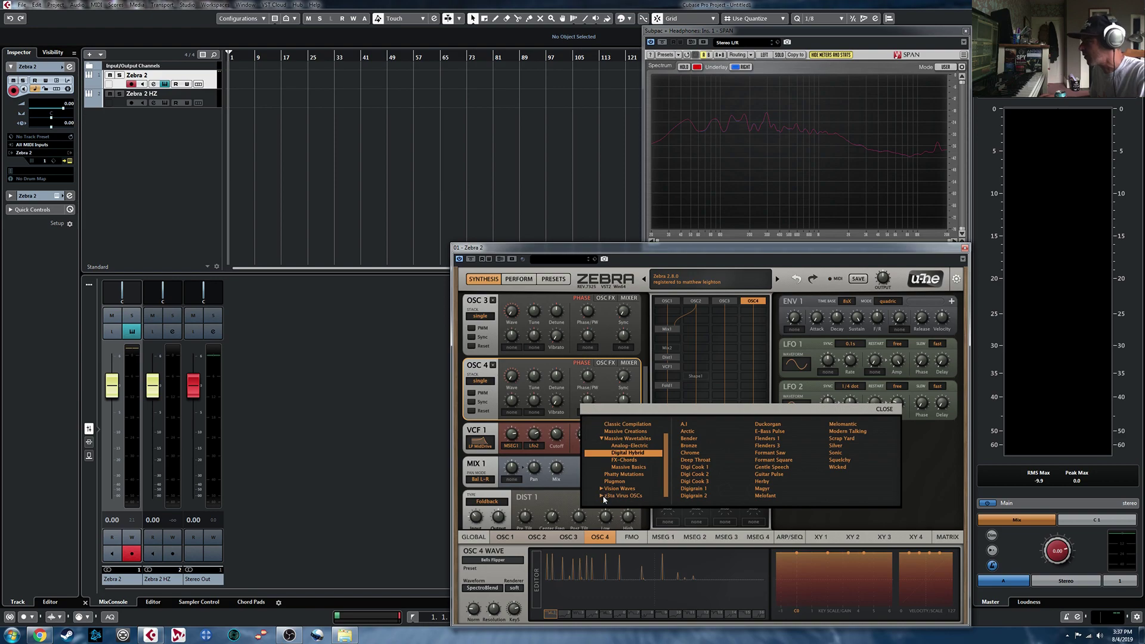
pyautogui.scroll(-1, 629, 481)
pyautogui.click(622, 488)
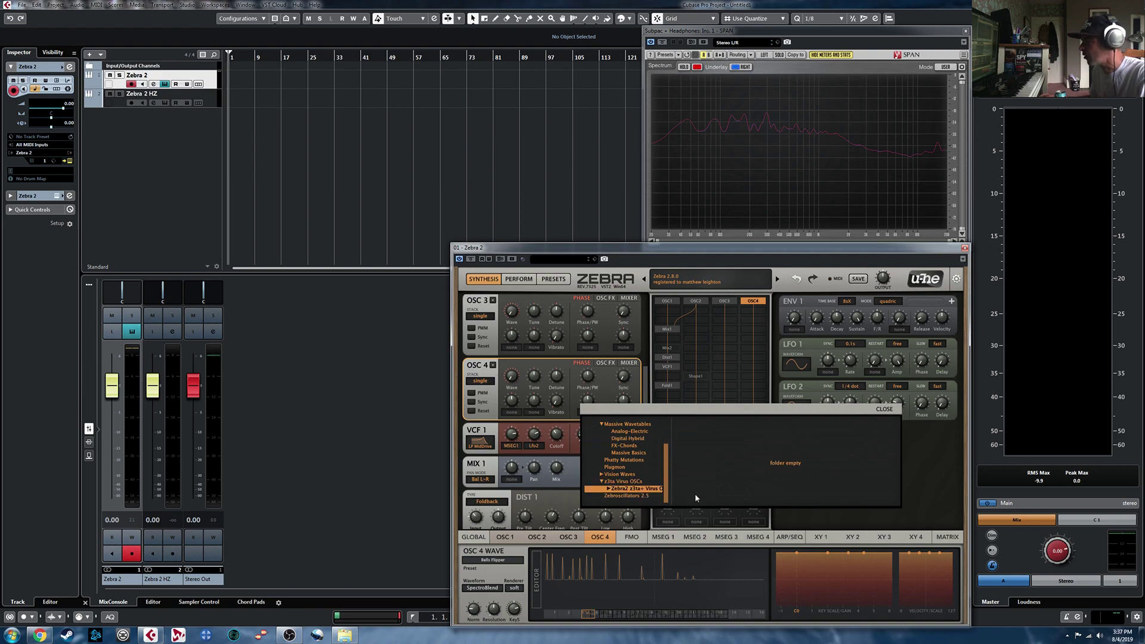
pyautogui.click(626, 491)
pyautogui.scroll(-1, 633, 486)
pyautogui.click(639, 481)
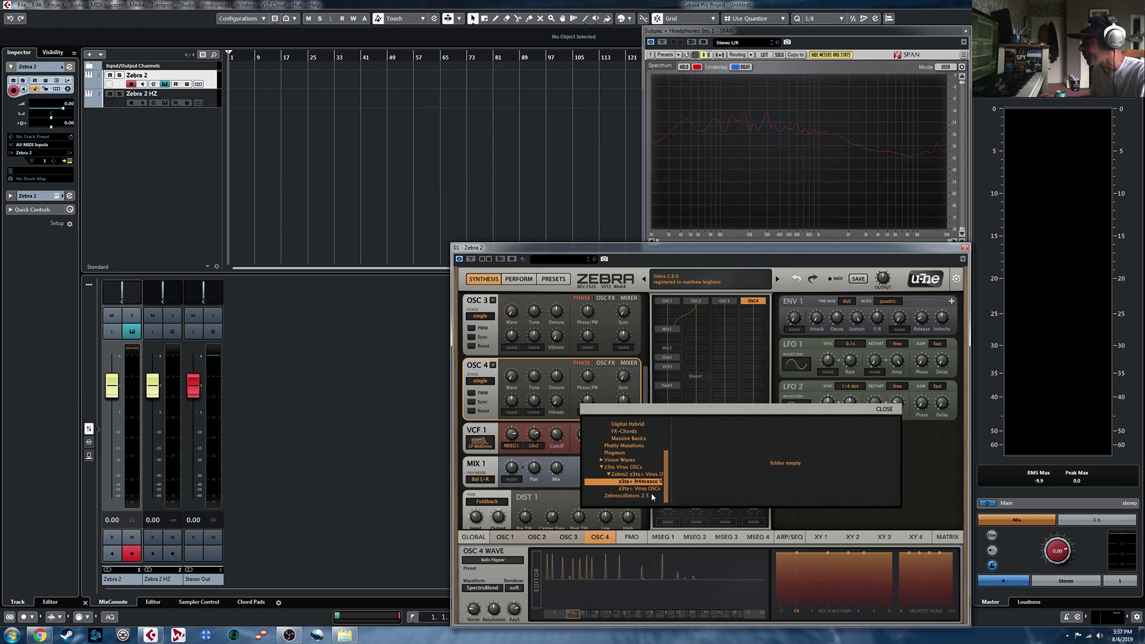
pyautogui.click(645, 489)
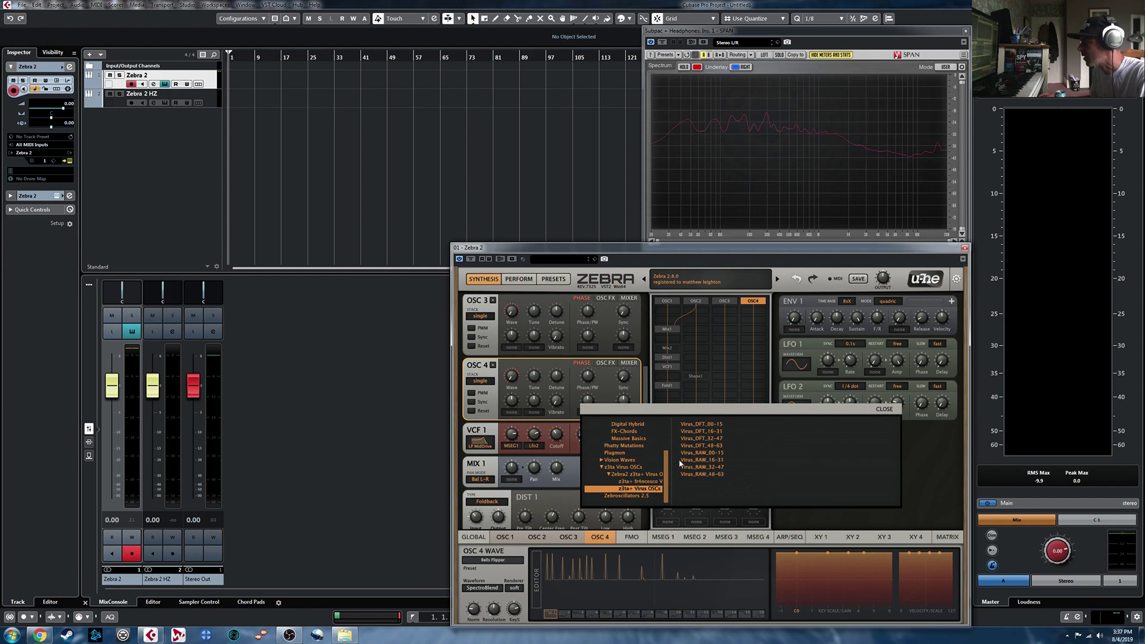
pyautogui.click(627, 495)
pyautogui.moveTo(717, 507)
pyautogui.mouseDown()
pyautogui.moveTo(887, 511)
pyautogui.moveTo(735, 509)
pyautogui.mouseUp()
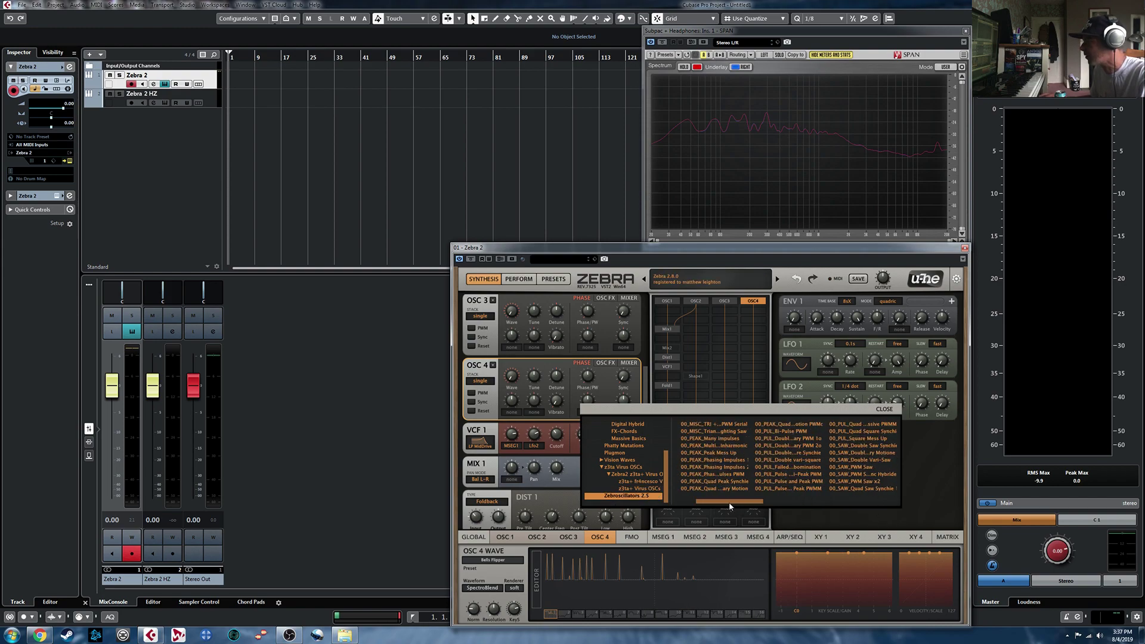
pyautogui.click(733, 461)
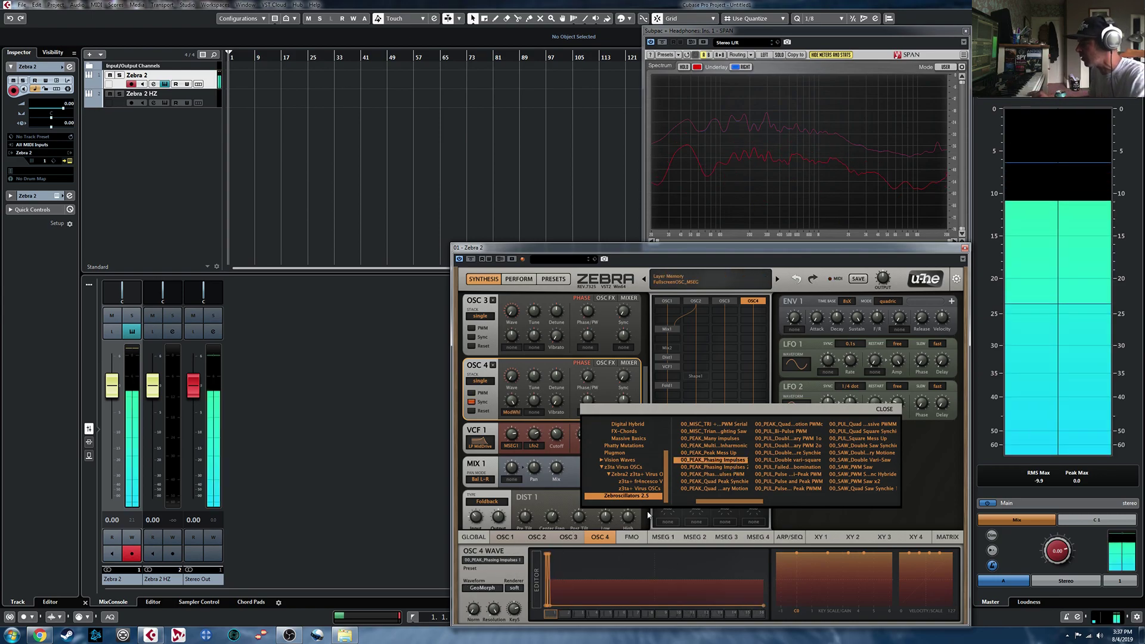
# Examine OSC 4's waveform in the enlarged wave editor, return to the synthesis view, and close the wave preset browser
pyautogui.click(536, 578)
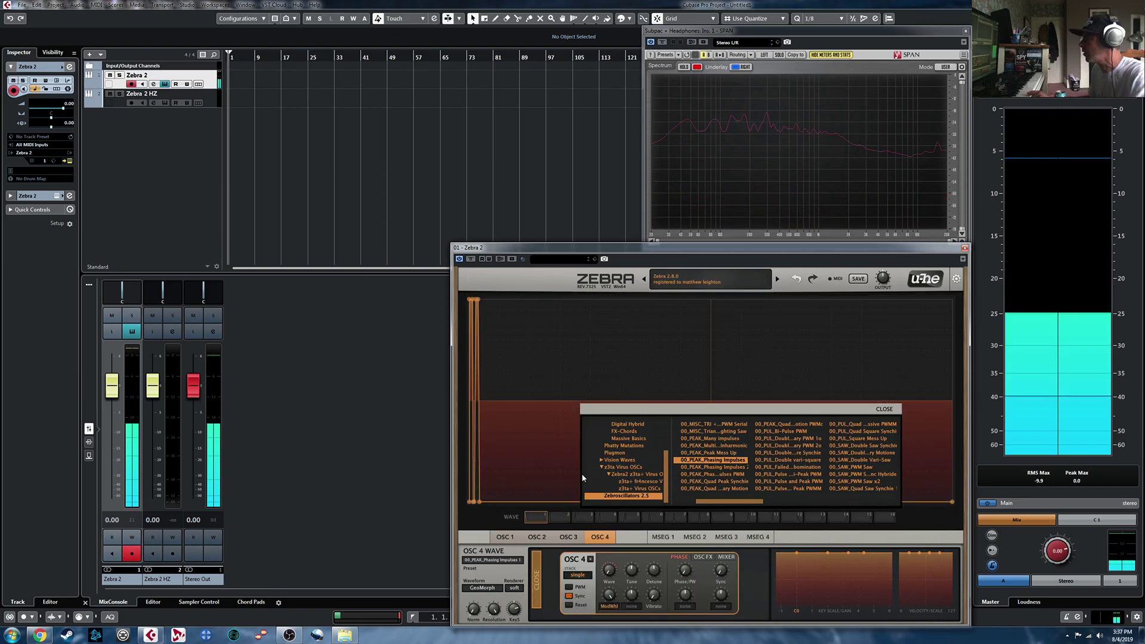
pyautogui.click(536, 578)
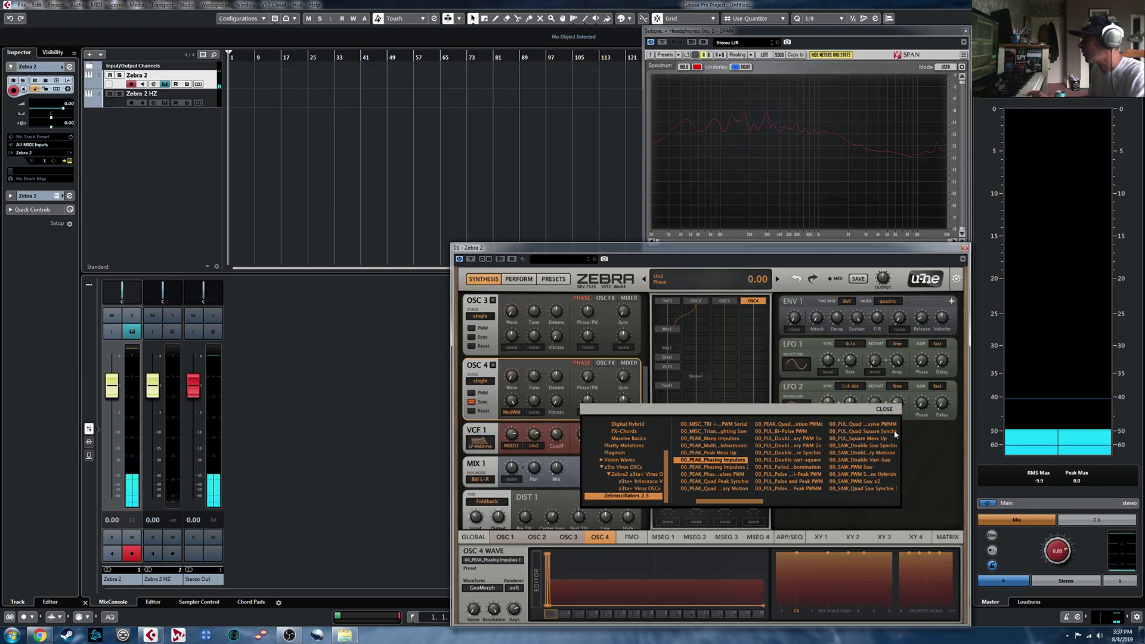
pyautogui.click(886, 410)
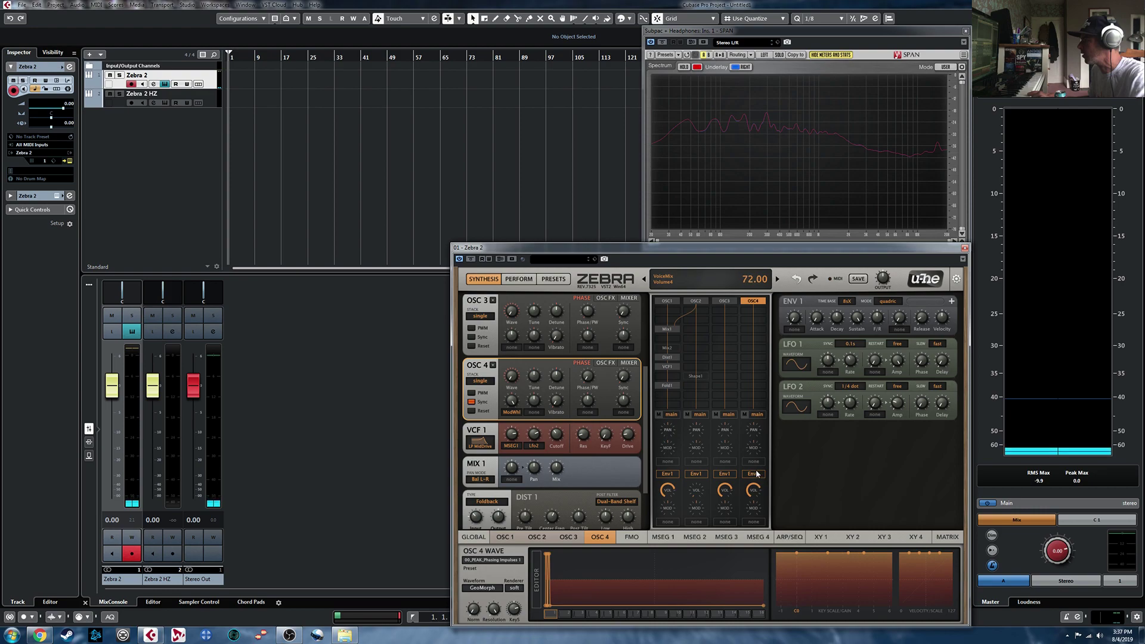
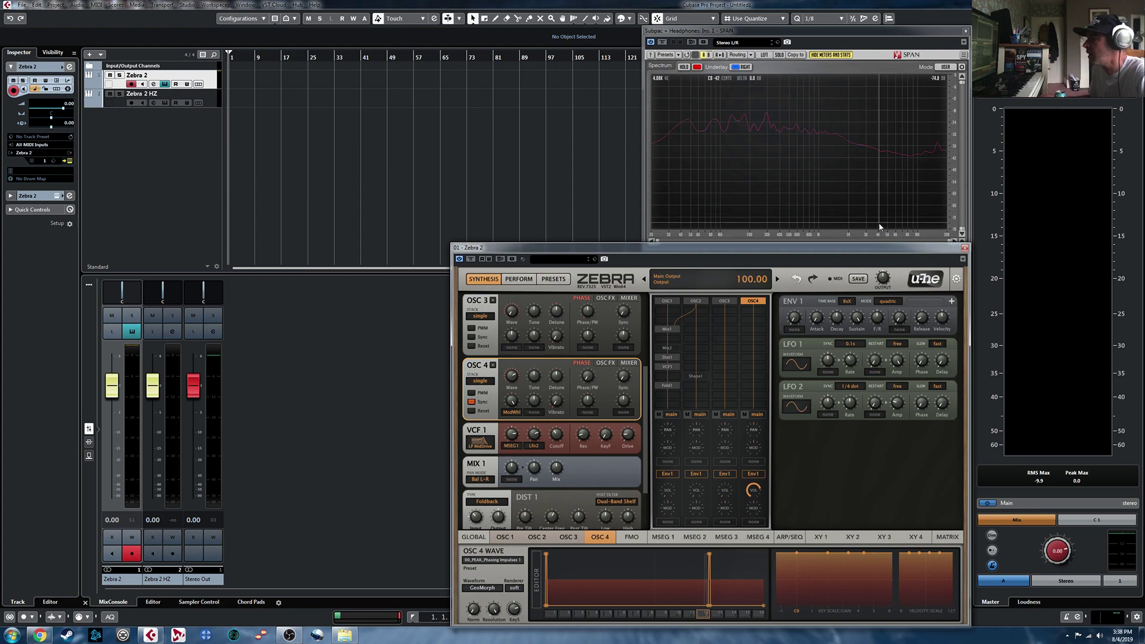
# Close the Zebra 2 window, open the Zebra 2 HZ instrument beneath the spectrum analyzer, and show its Diva VCF settings
pyautogui.click(965, 249)
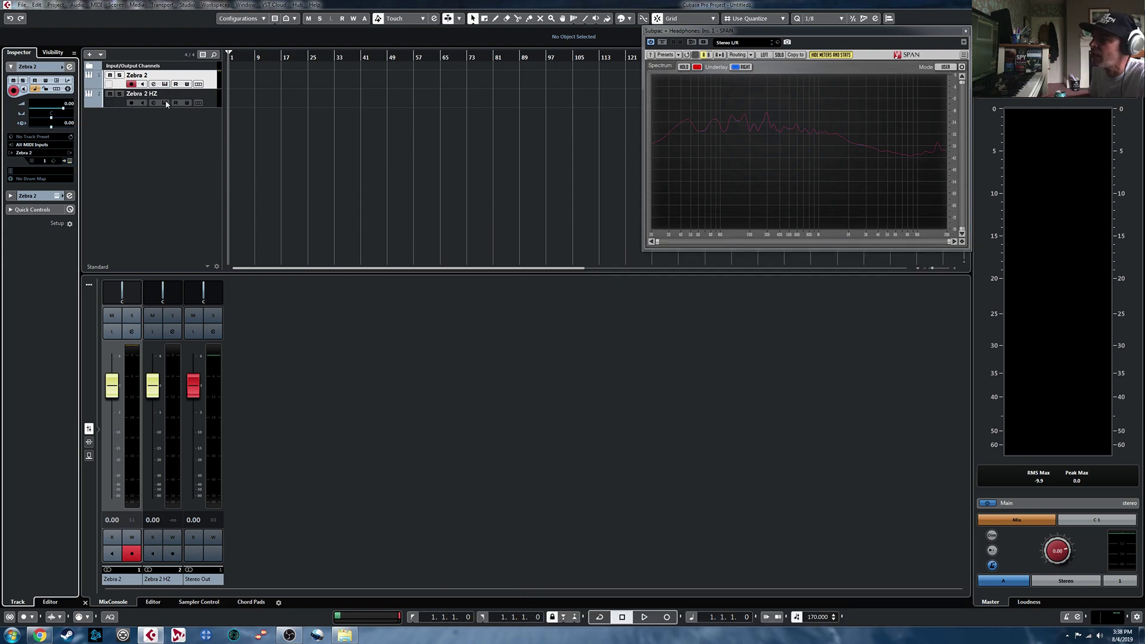
pyautogui.moveTo(445, 51); pyautogui.dragTo(785, 248)
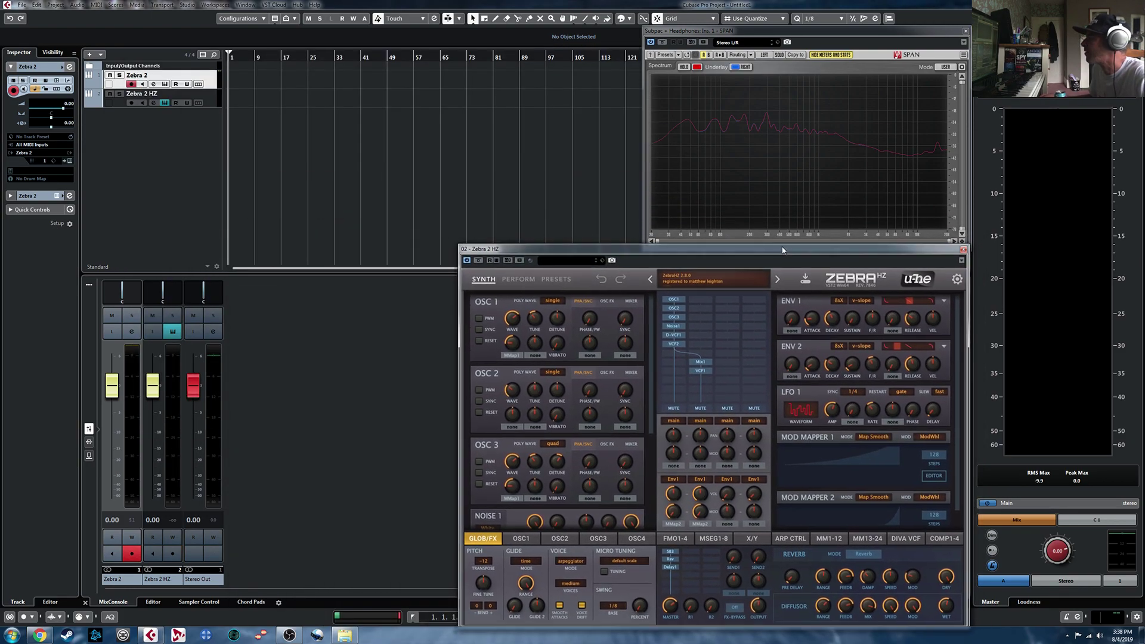
pyautogui.click(914, 537)
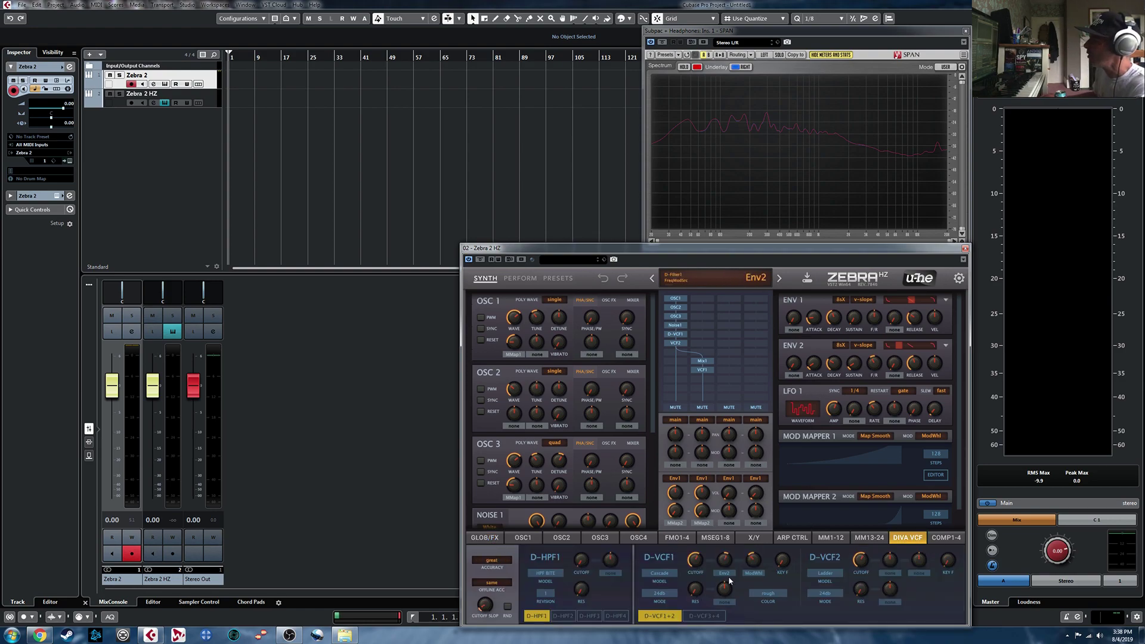
# Switch D-VCF1's filter model through Multimode, Cascade and BITE, ending on Ladder
pyautogui.click(660, 574)
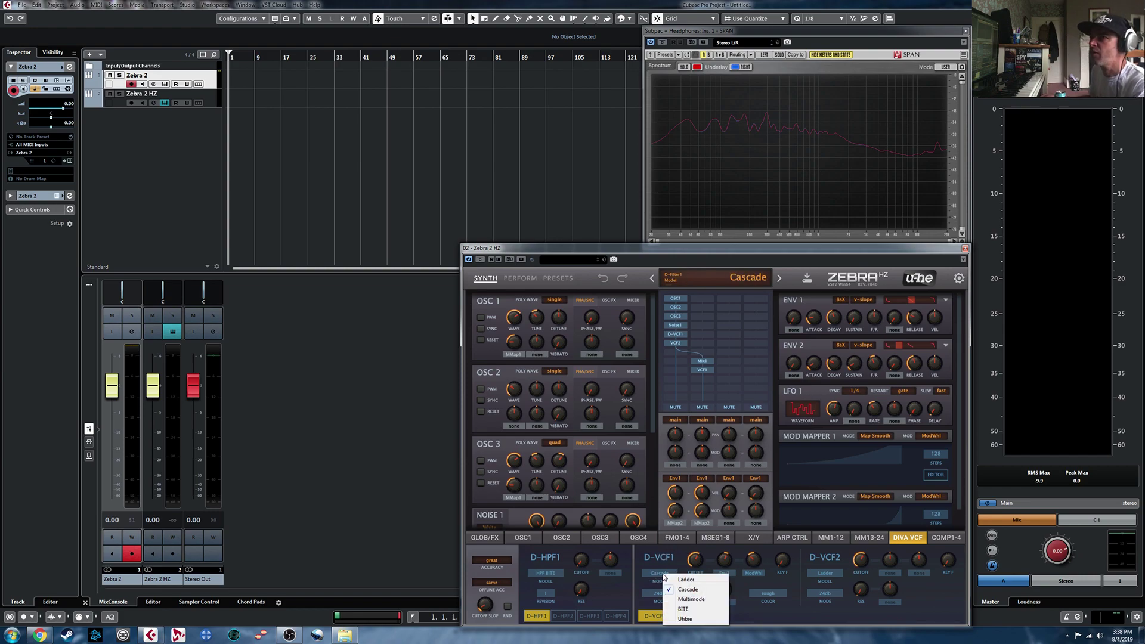
pyautogui.click(691, 599)
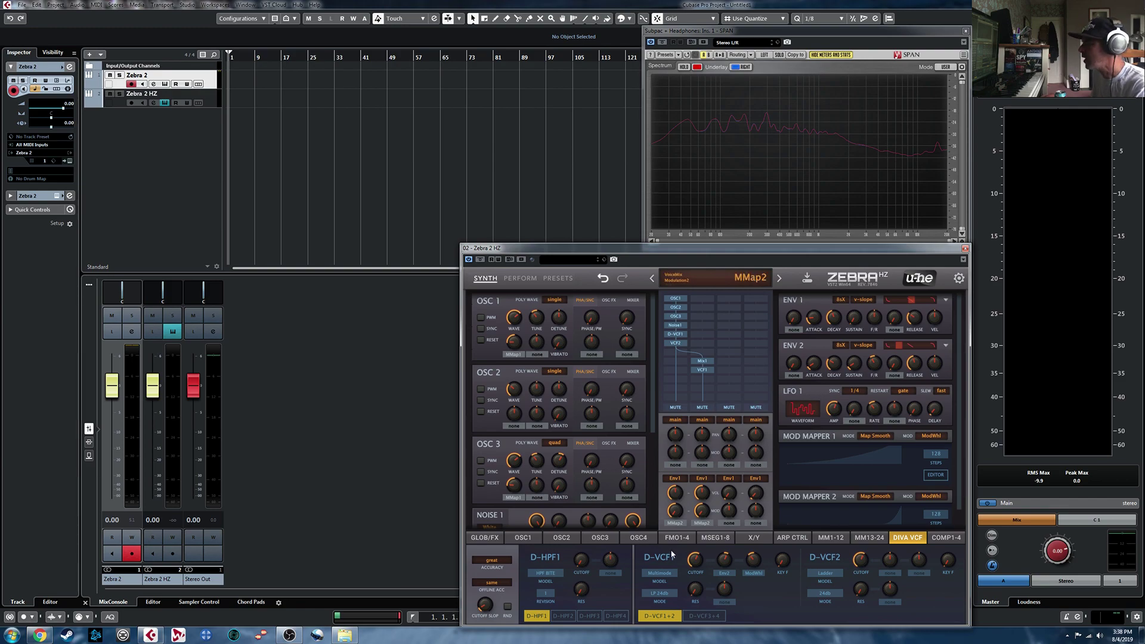
pyautogui.click(659, 572)
pyautogui.click(693, 591)
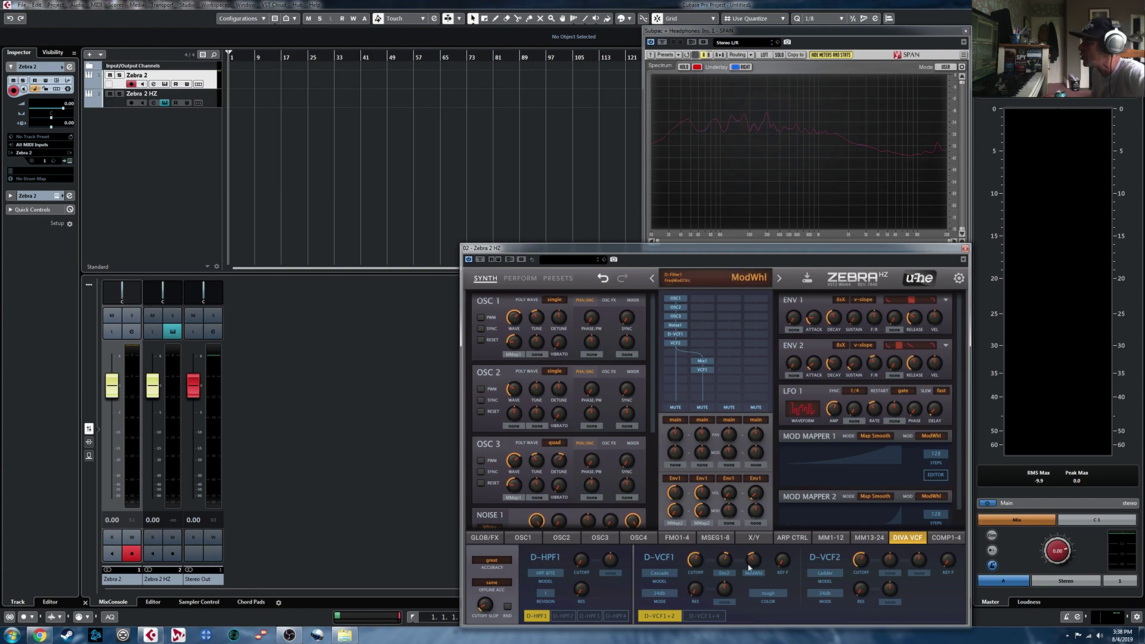
pyautogui.click(667, 574)
pyautogui.click(696, 610)
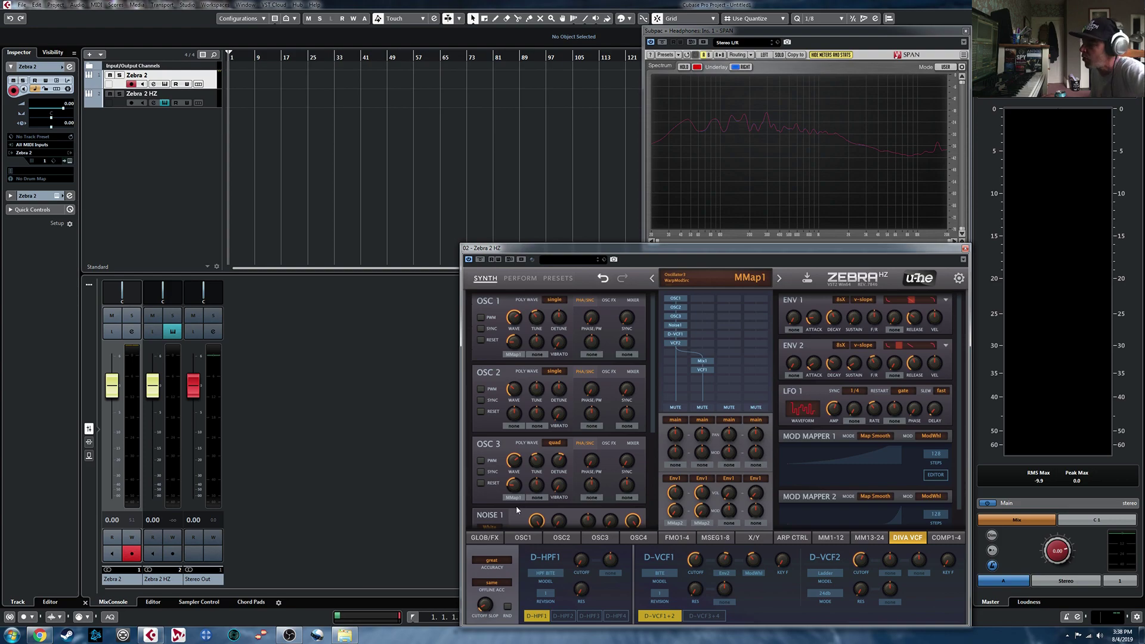
pyautogui.click(660, 572)
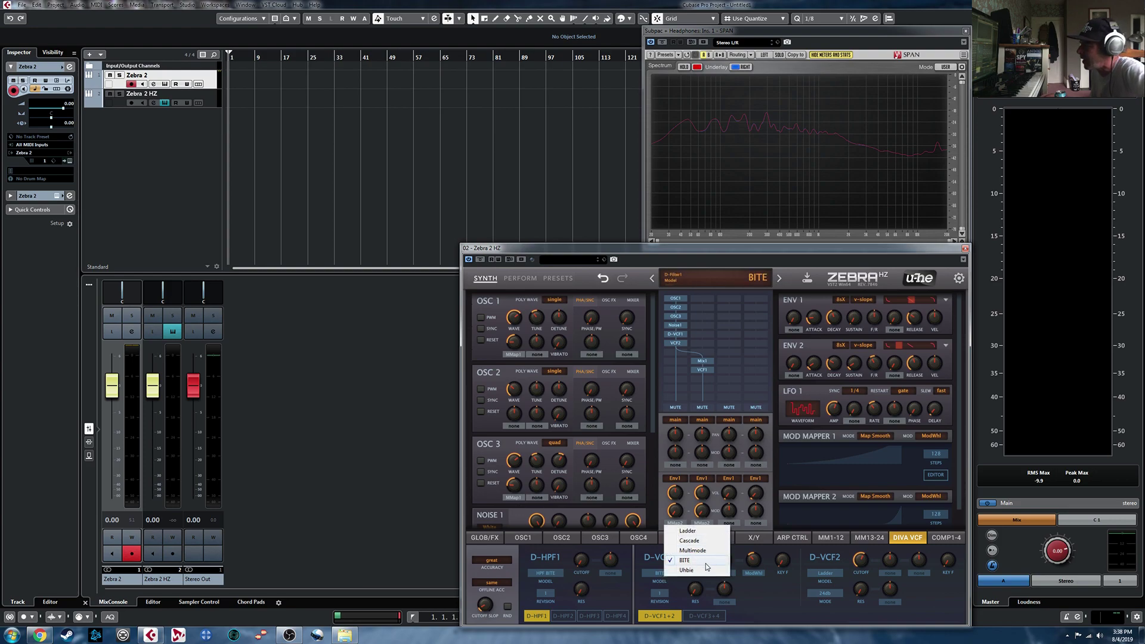
pyautogui.click(698, 531)
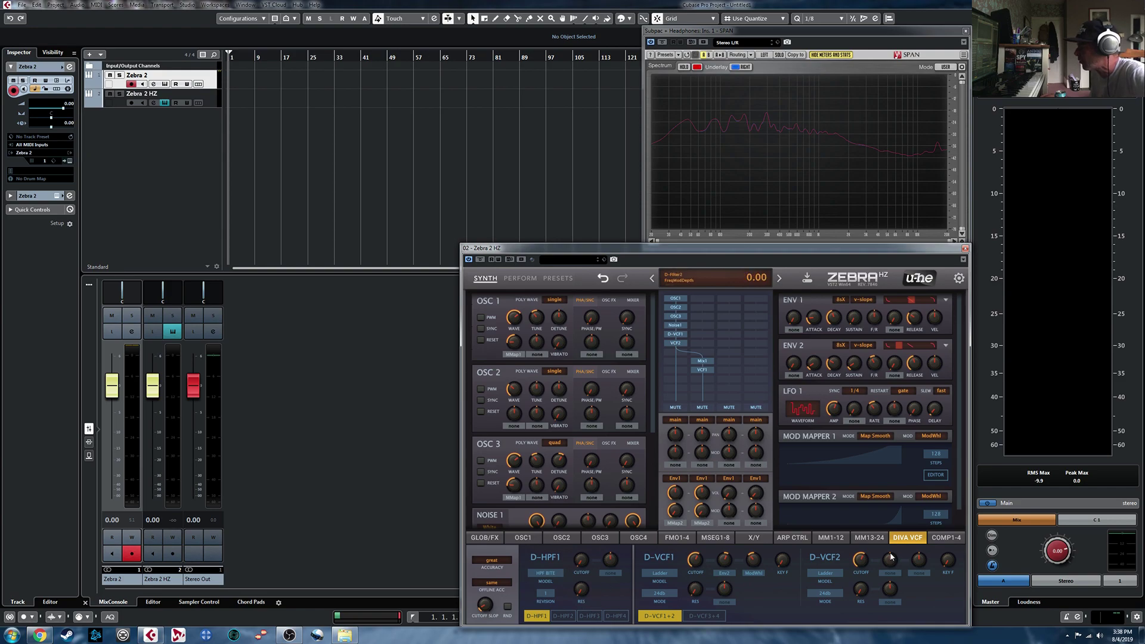
# Add a Comp1 module below Delay1 in the global effects grid, and view the settings of compressors 1 to 4
pyautogui.click(947, 539)
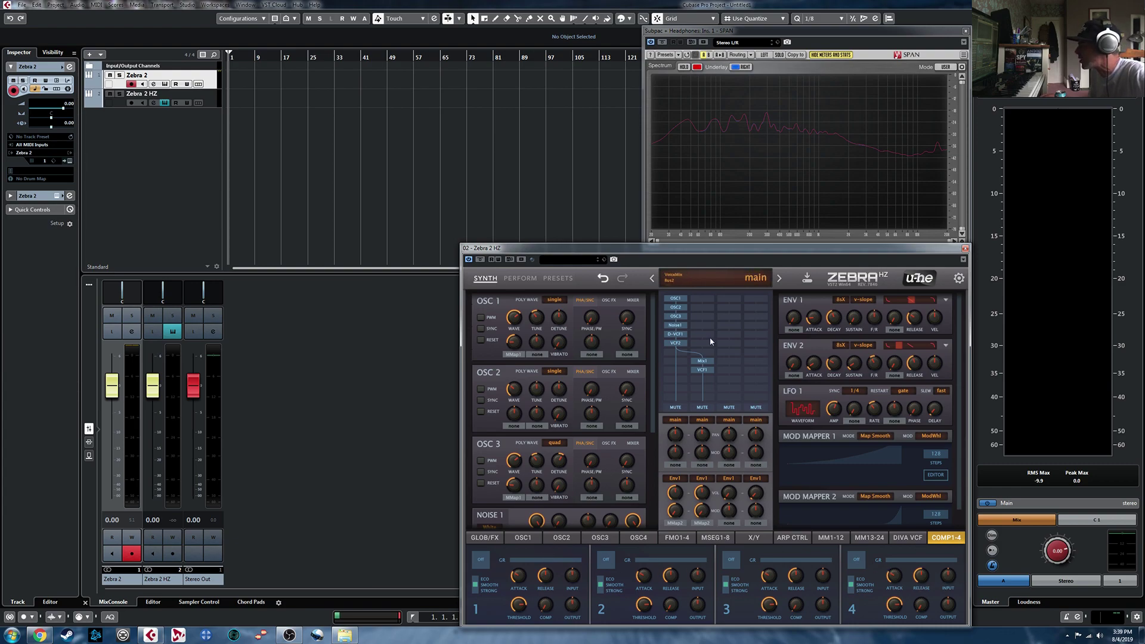
pyautogui.click(485, 538)
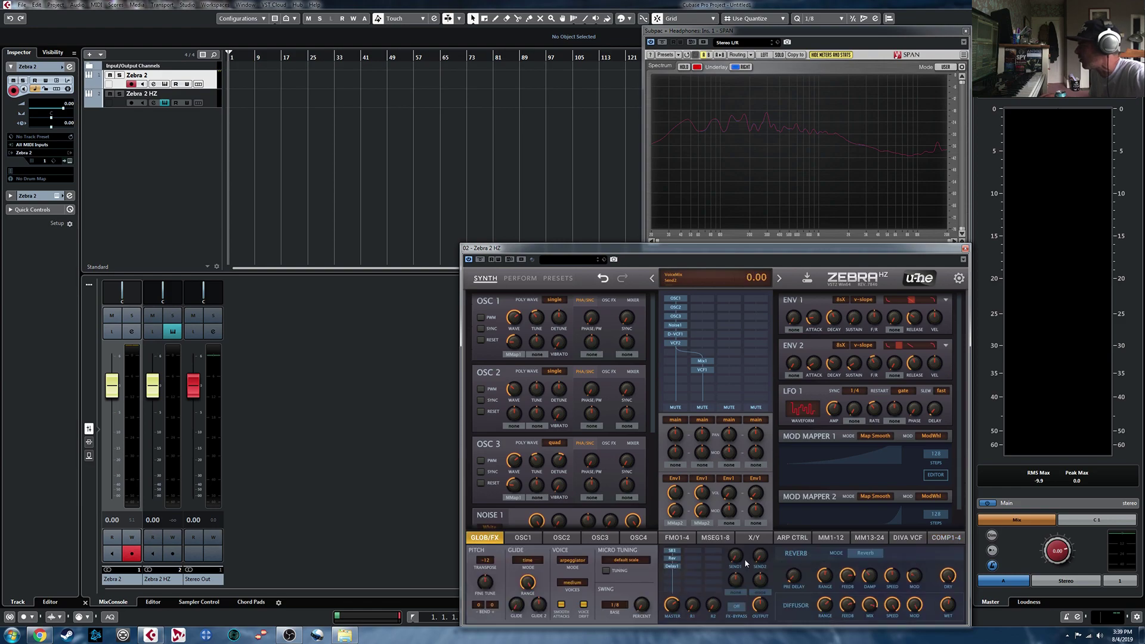
pyautogui.click(676, 575)
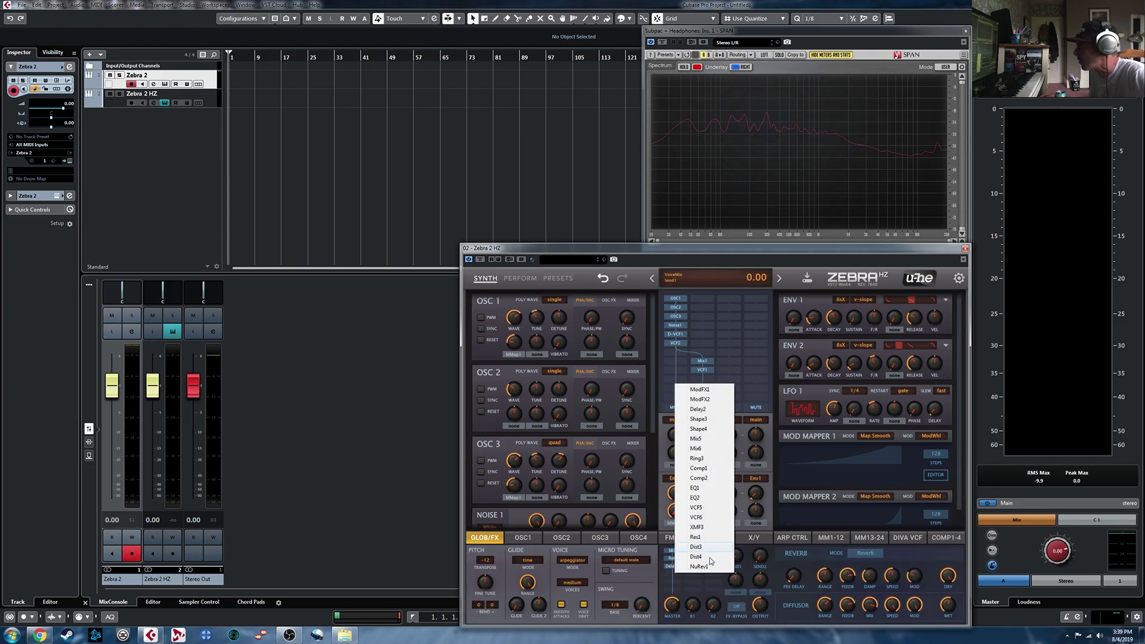
pyautogui.click(728, 467)
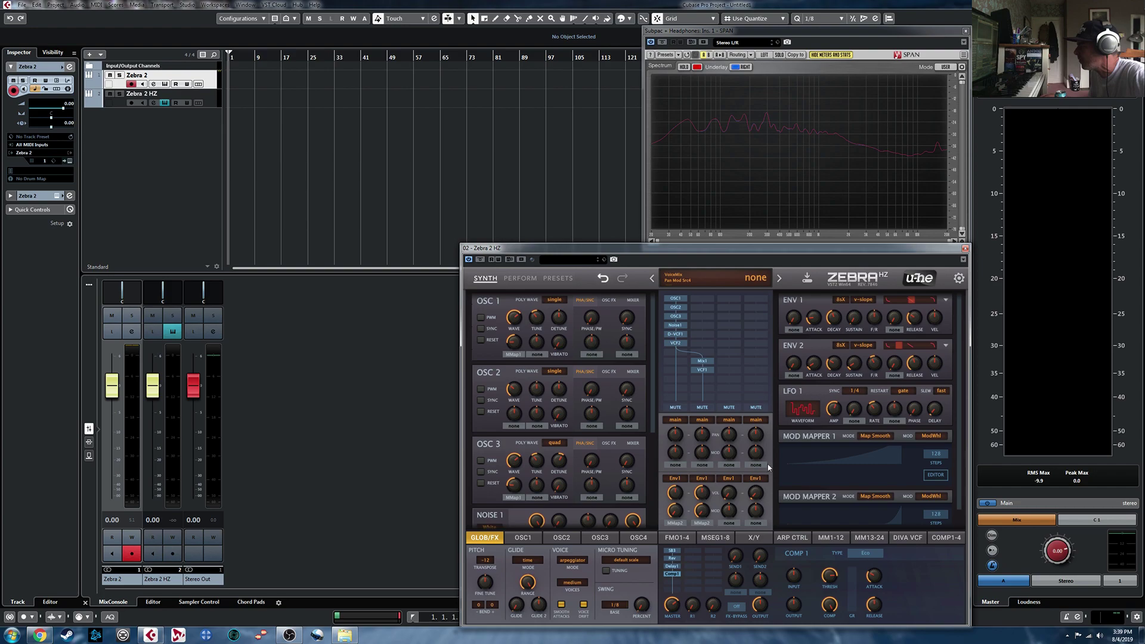
pyautogui.scroll(-2, 653, 363)
pyautogui.scroll(2, 646, 470)
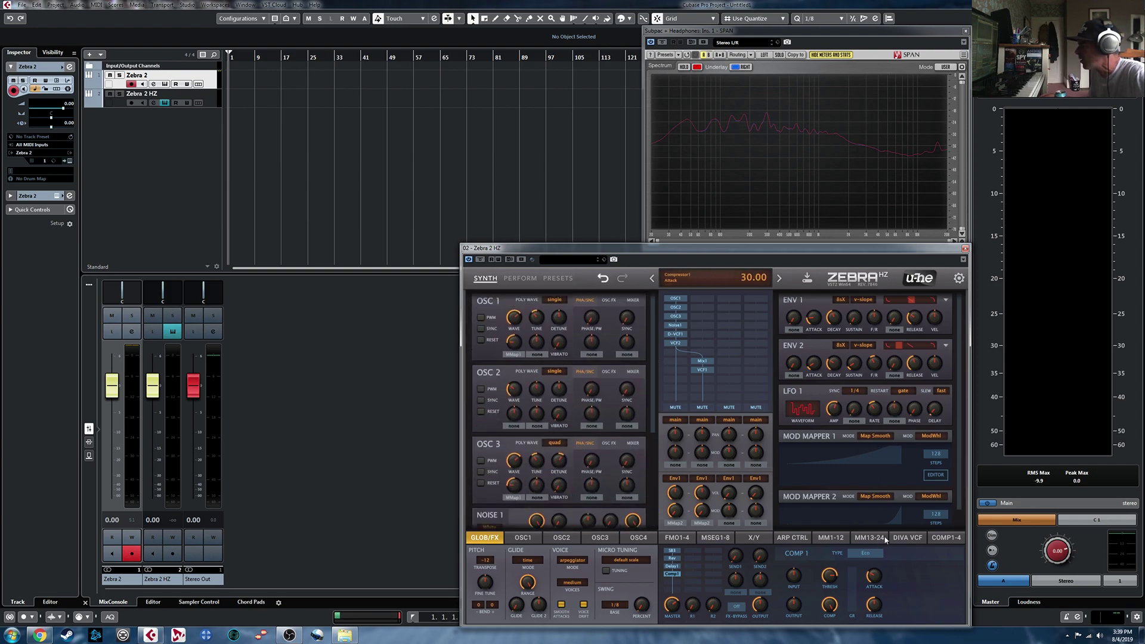
pyautogui.click(944, 538)
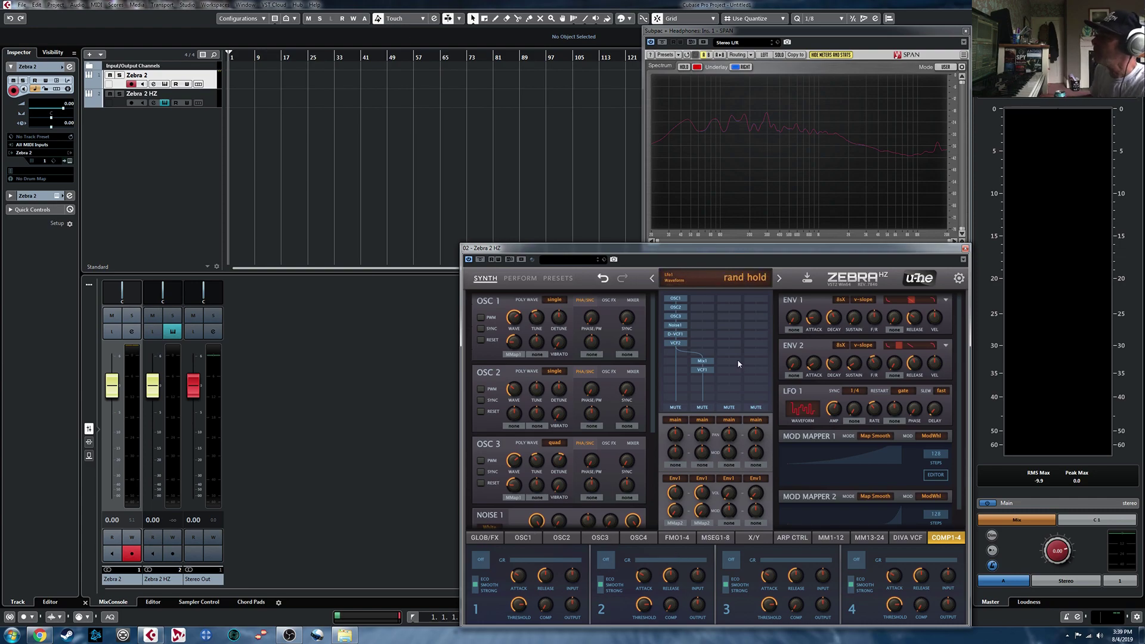
# Make Zebra 2 HZ the active track, browse its preset folders, and audition B-Begins VIRUS clean from LowArps + Stomps
pyautogui.click(559, 279)
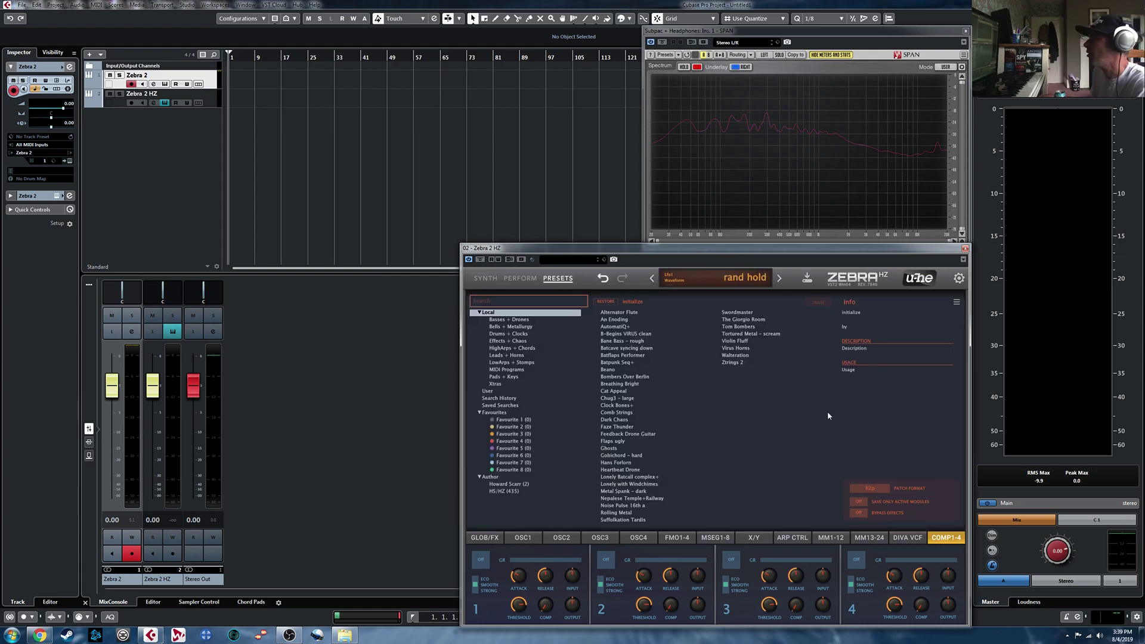
pyautogui.click(117, 98)
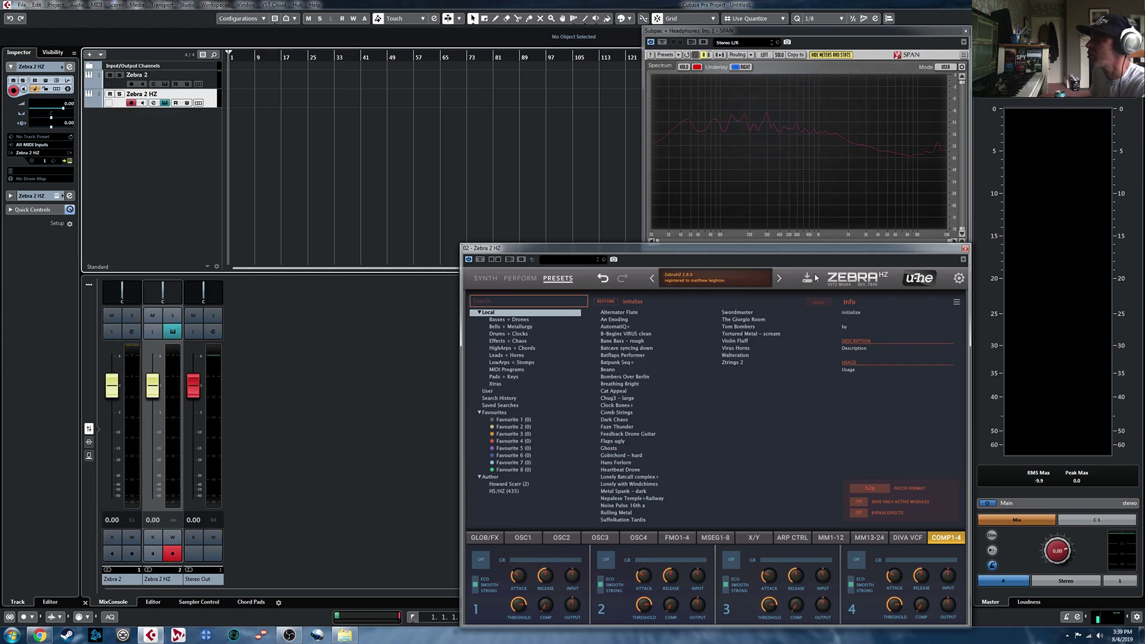
pyautogui.click(512, 341)
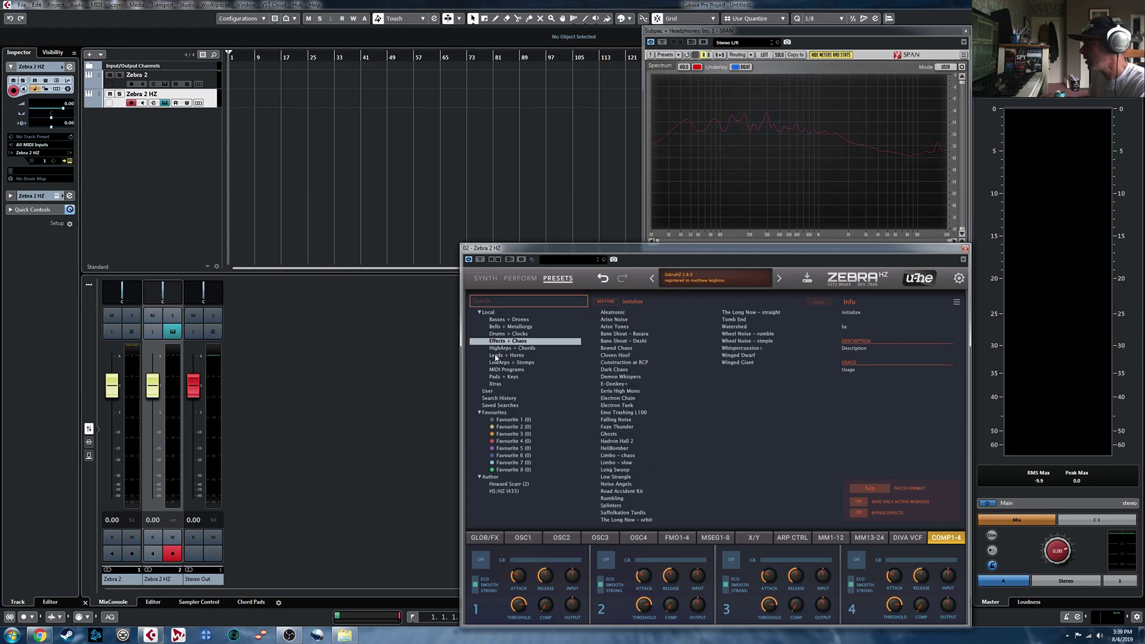
pyautogui.click(513, 355)
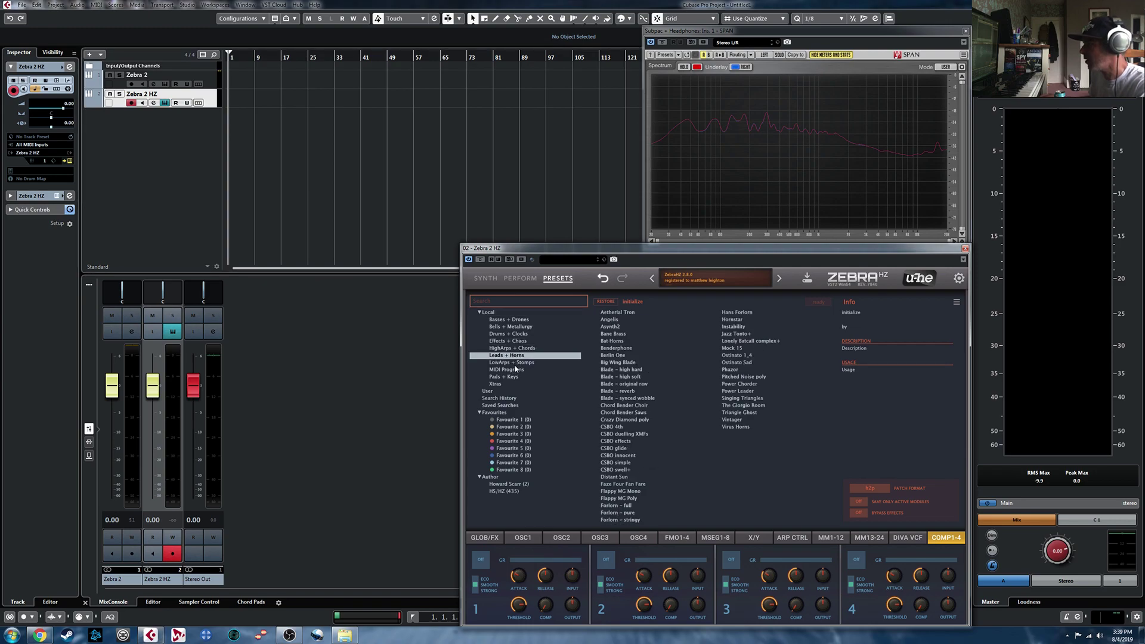
pyautogui.click(524, 362)
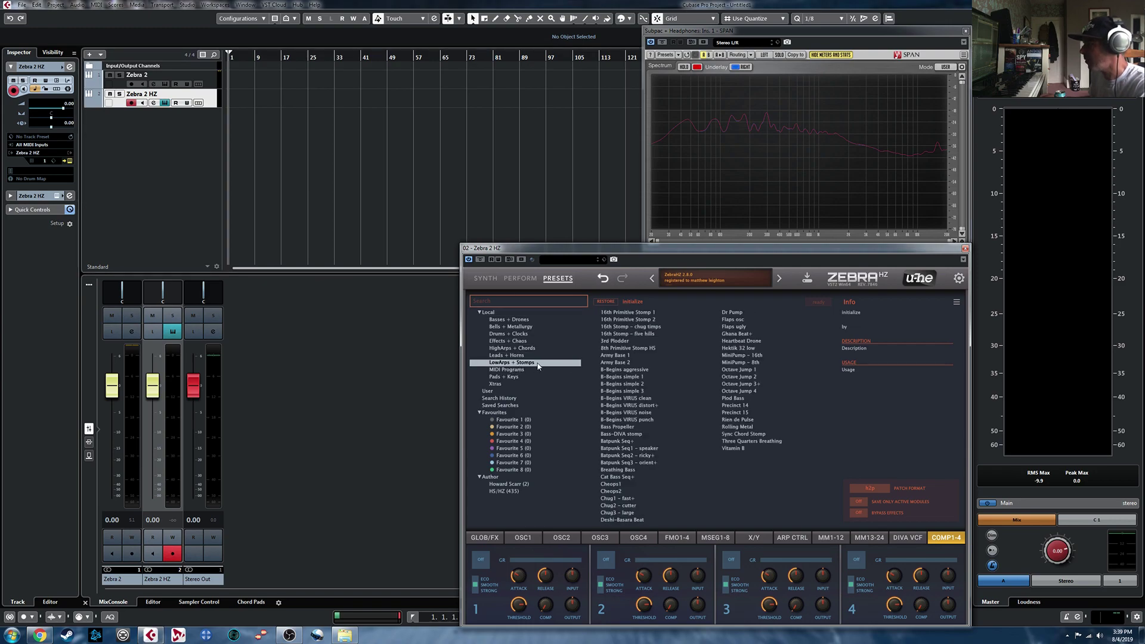
pyautogui.click(629, 399)
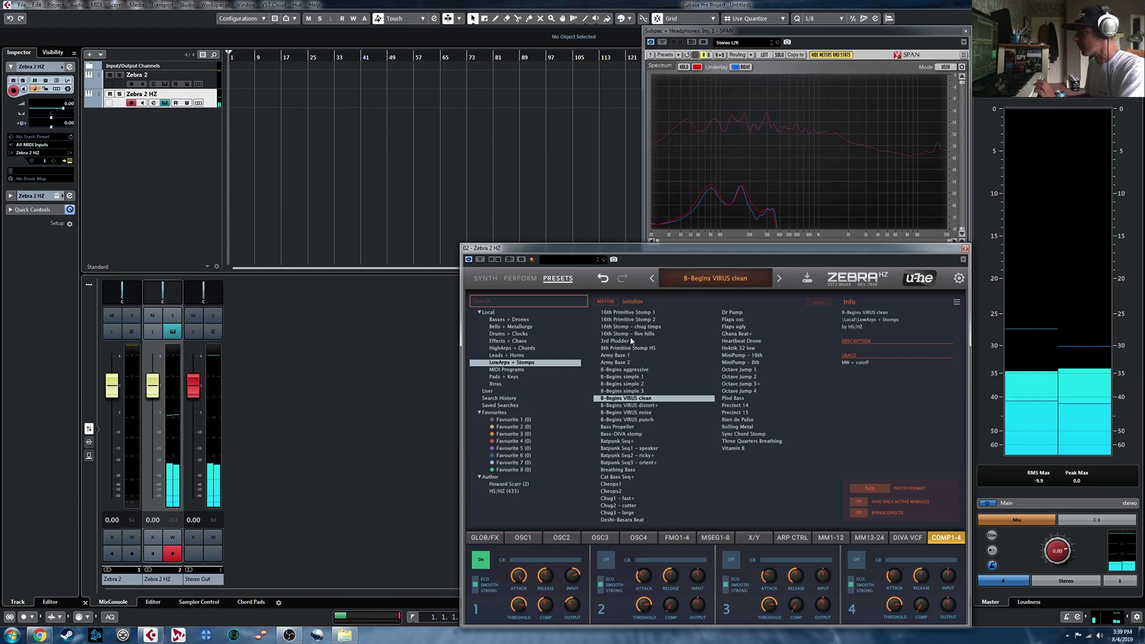
# Look through the Effects + Chaos and Bells + Metallurgy presets, and audition Chord Bender Choir from Leads + Horns
pyautogui.click(540, 341)
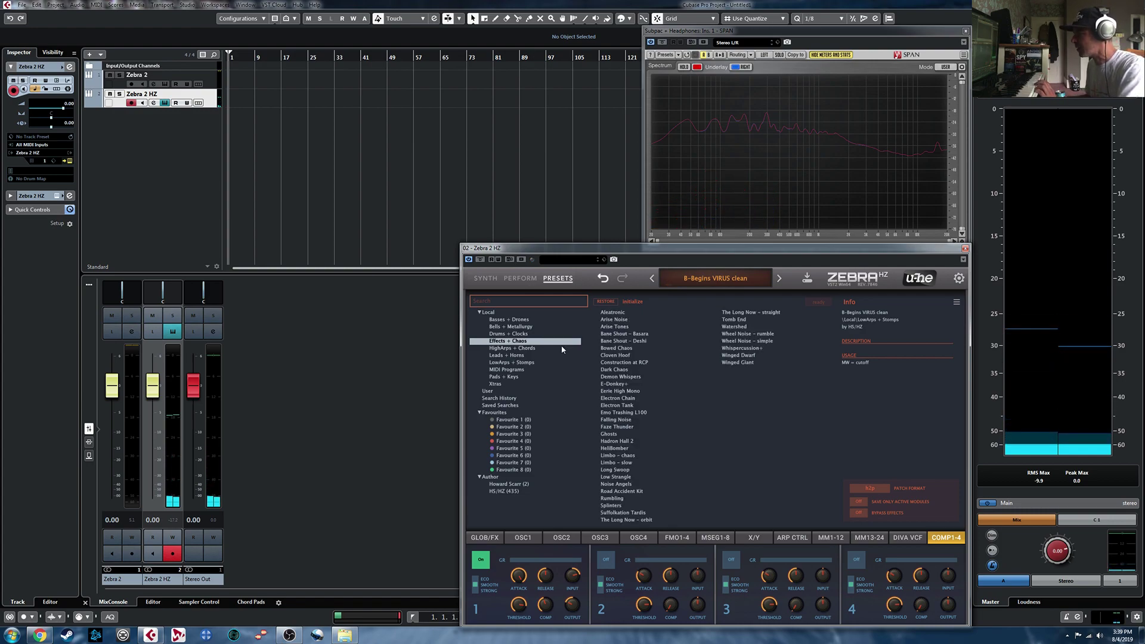
pyautogui.click(513, 327)
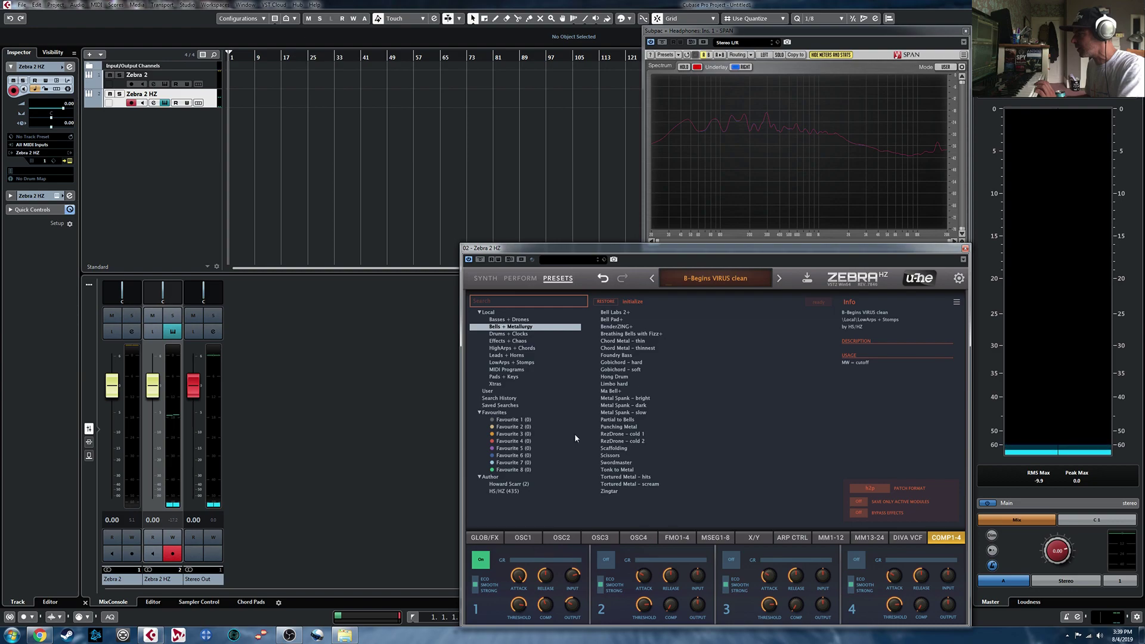
pyautogui.click(513, 356)
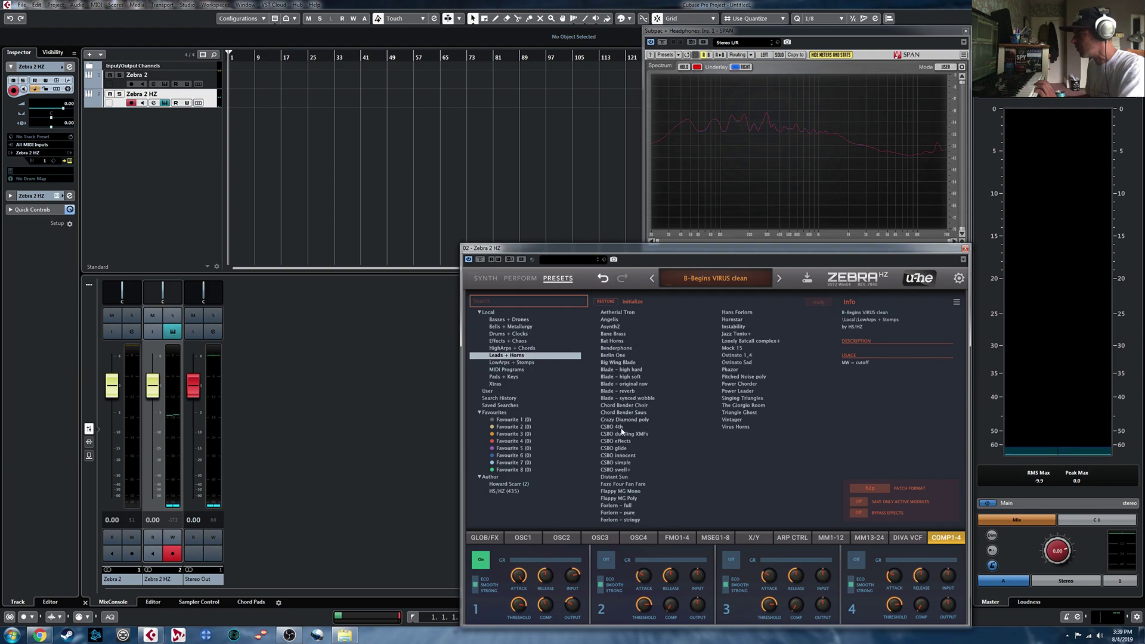
pyautogui.click(626, 406)
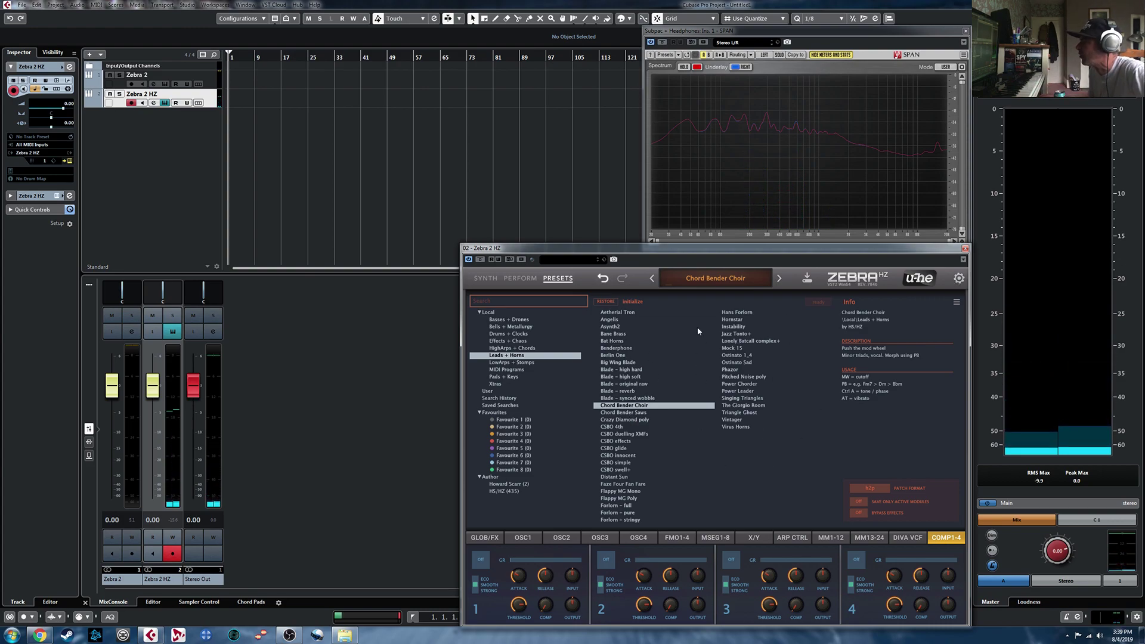
# Audition Batcave crystals, Batcave psirens and Cat Appeal from HighArps + Chords, and load Combplayer fast
pyautogui.click(526, 349)
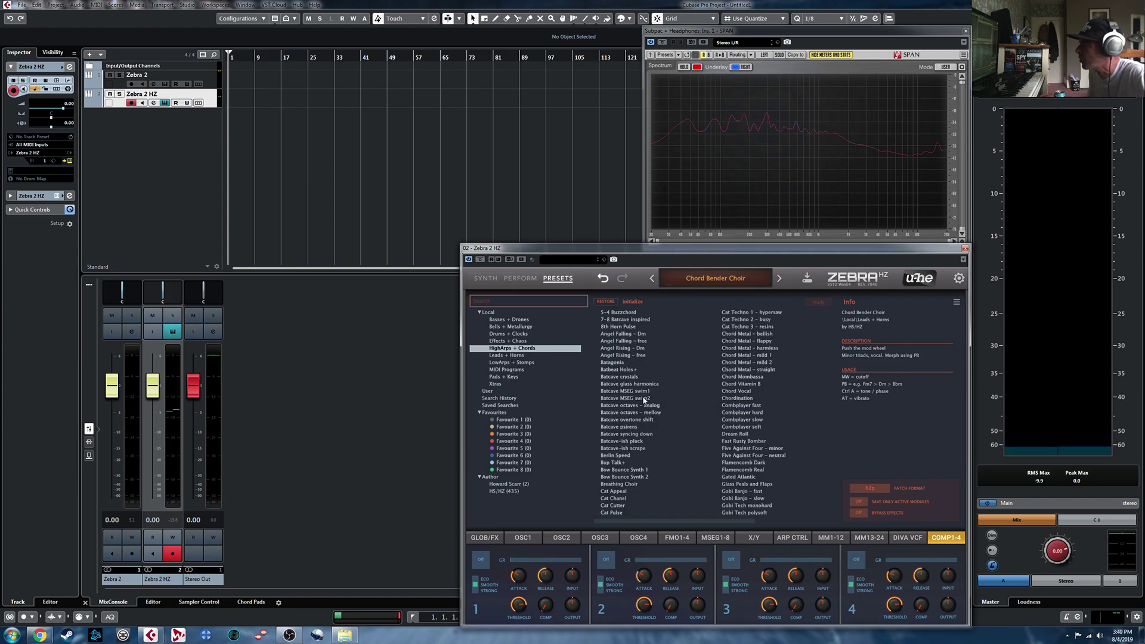
pyautogui.click(629, 378)
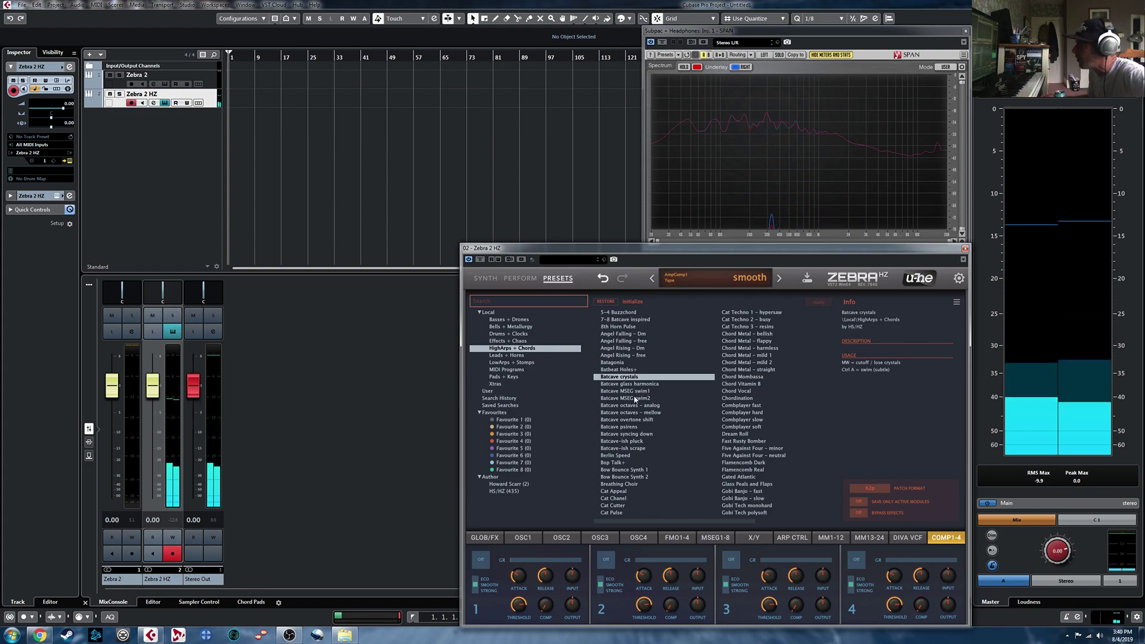
pyautogui.click(621, 427)
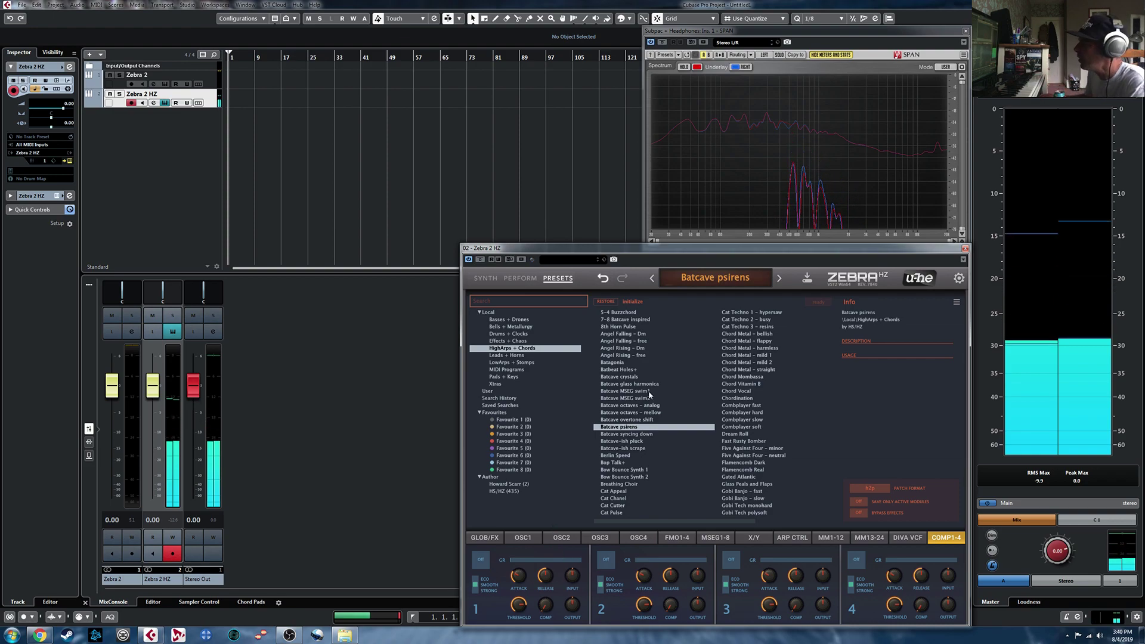
pyautogui.click(614, 492)
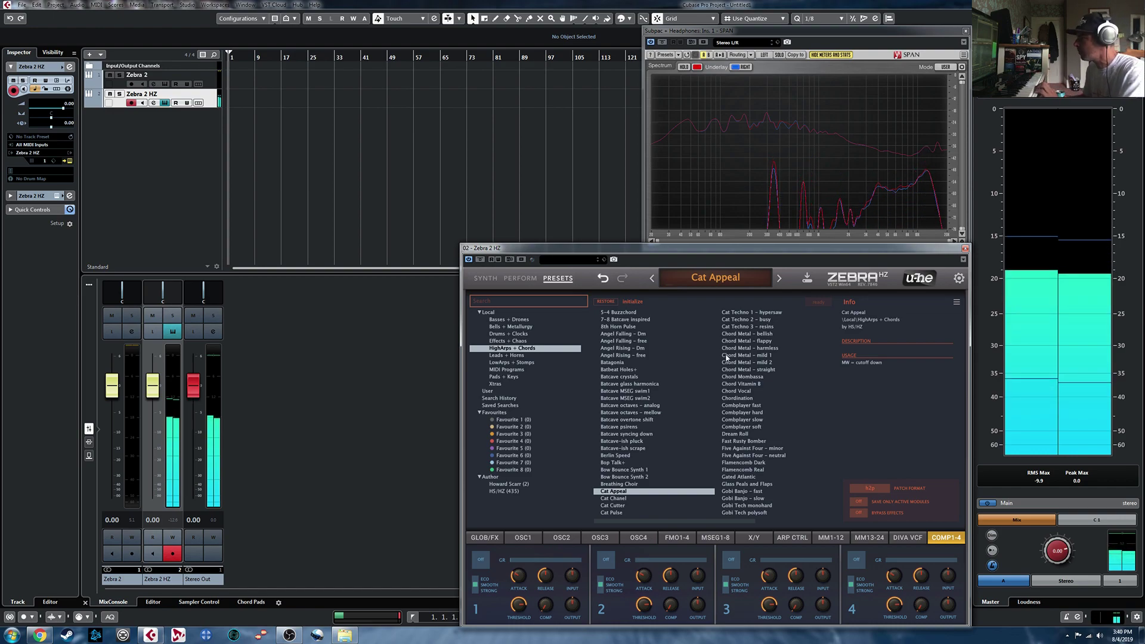
pyautogui.click(741, 406)
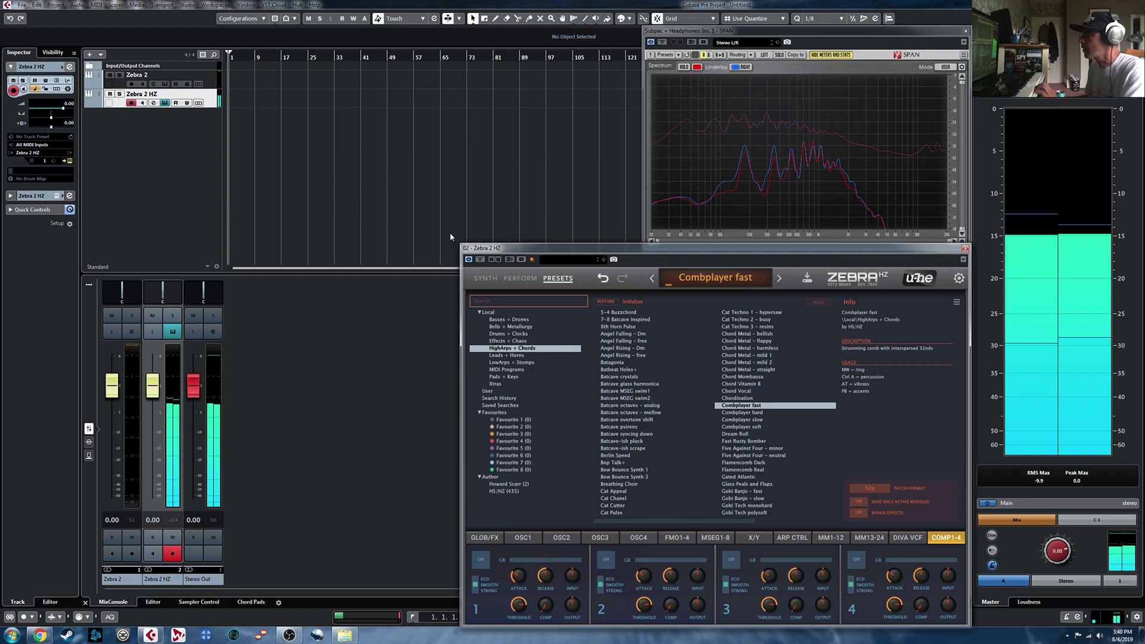
# Examine the Combplayer fast patch in the performance and synthesis views, and return to the preset browser
pyautogui.click(520, 278)
pyautogui.click(484, 277)
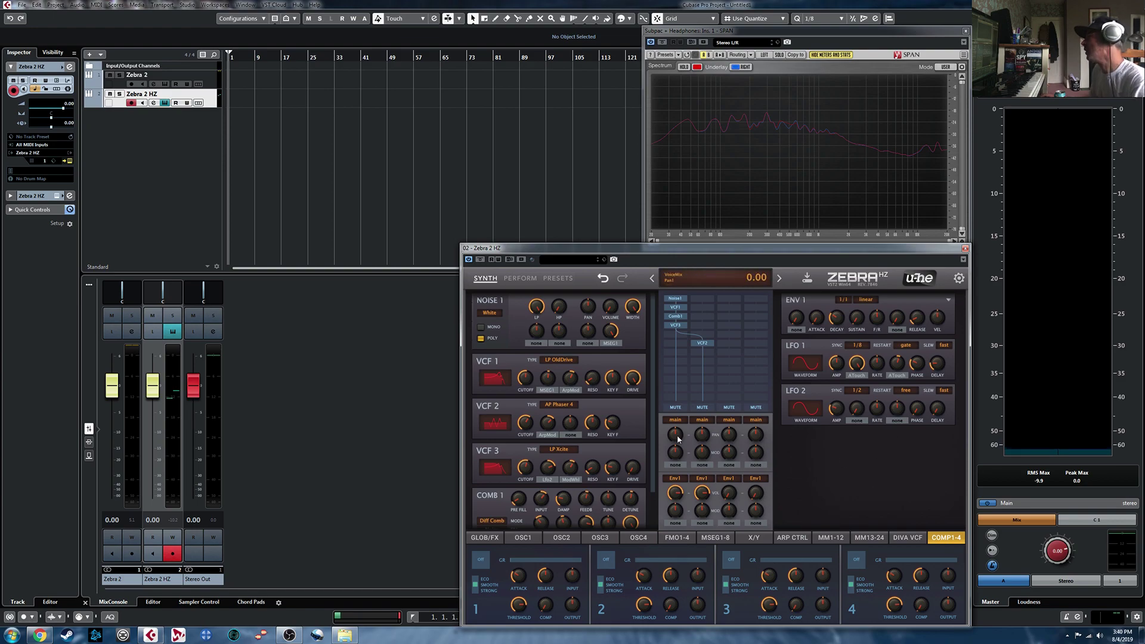
pyautogui.click(552, 279)
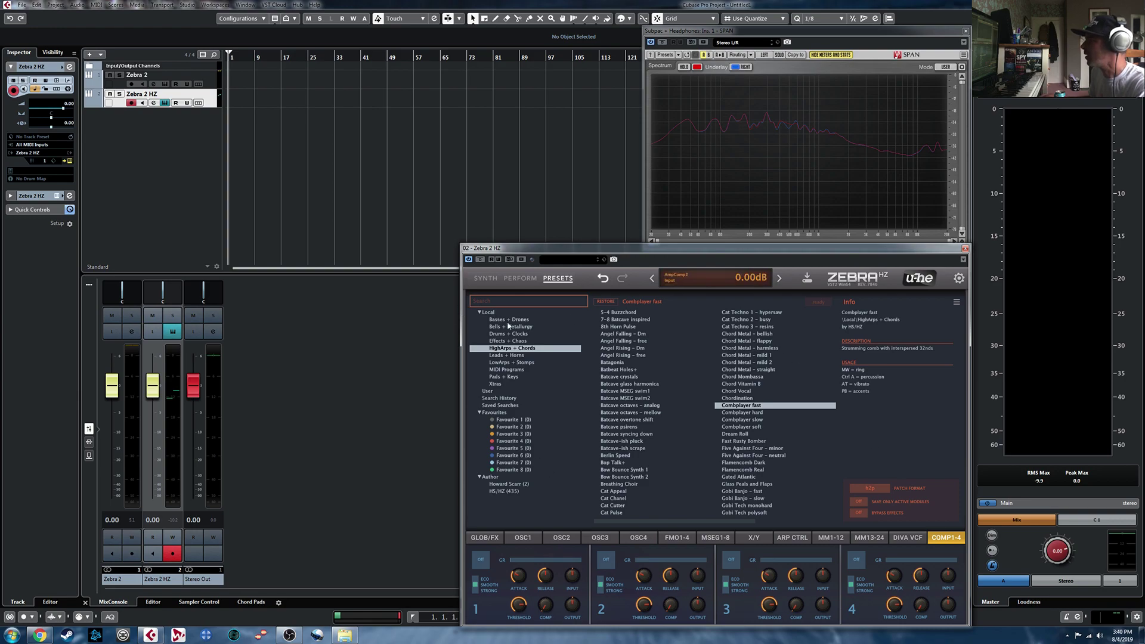
# Look through the local preset folders from Bells + Metallurgy to Xtras, and list the presets by the first author
pyautogui.click(508, 326)
pyautogui.click(514, 334)
pyautogui.click(516, 342)
pyautogui.click(519, 349)
pyautogui.click(512, 355)
pyautogui.click(516, 362)
pyautogui.click(512, 369)
pyautogui.click(507, 377)
pyautogui.click(504, 385)
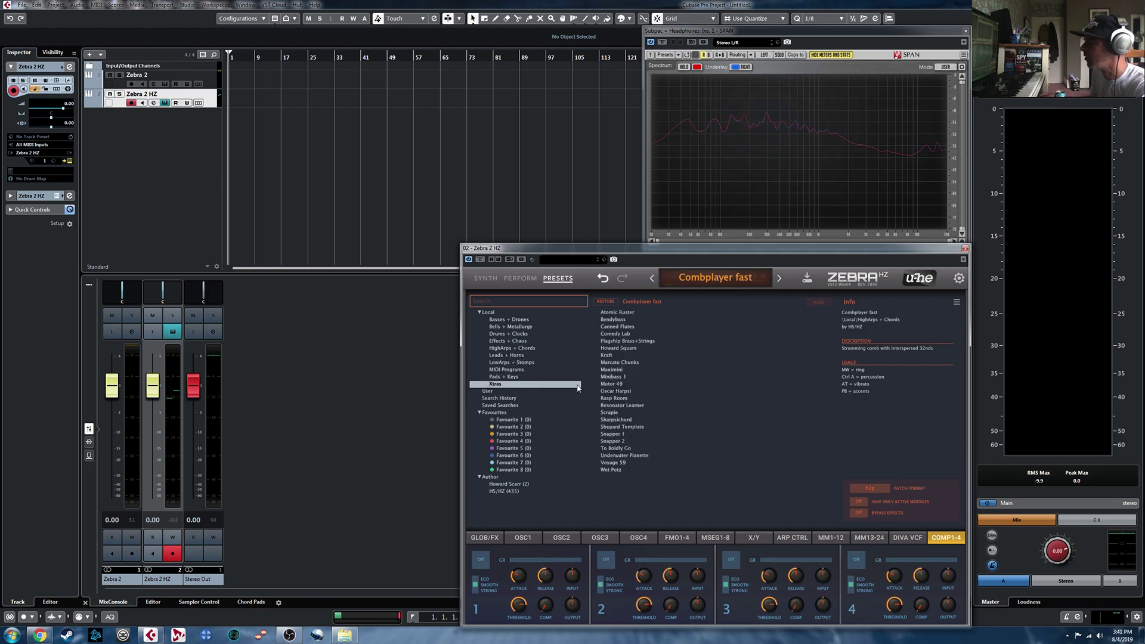
pyautogui.click(505, 485)
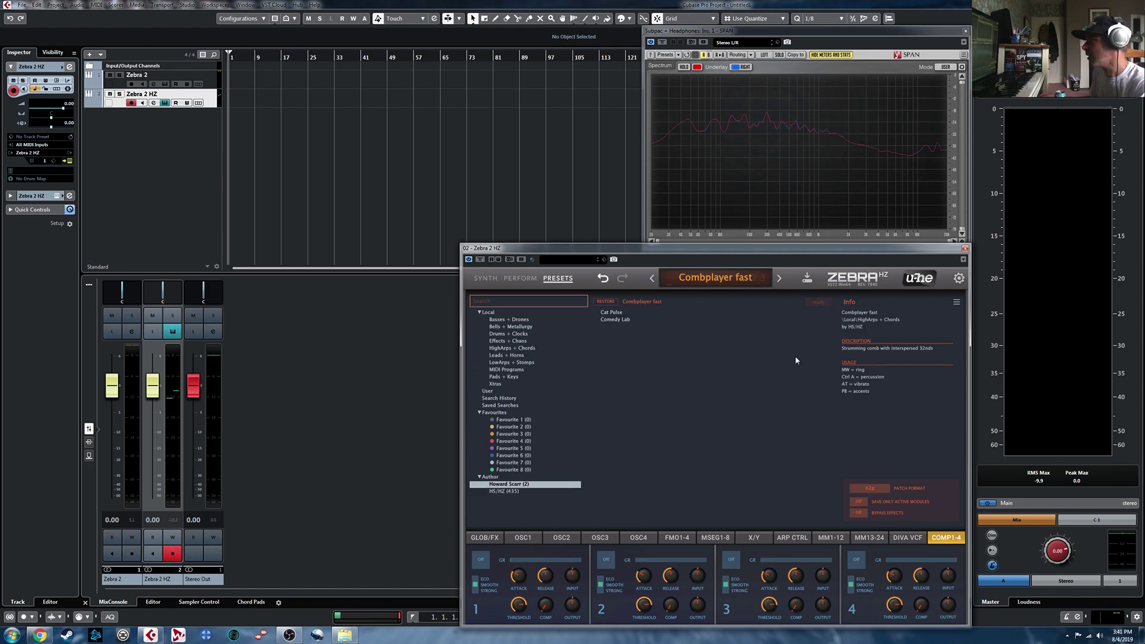
# Load the Comedy Lab preset in Zebra 2 HZ, and switch to the preset browser of the Zebra 2 instrument
pyautogui.click(619, 320)
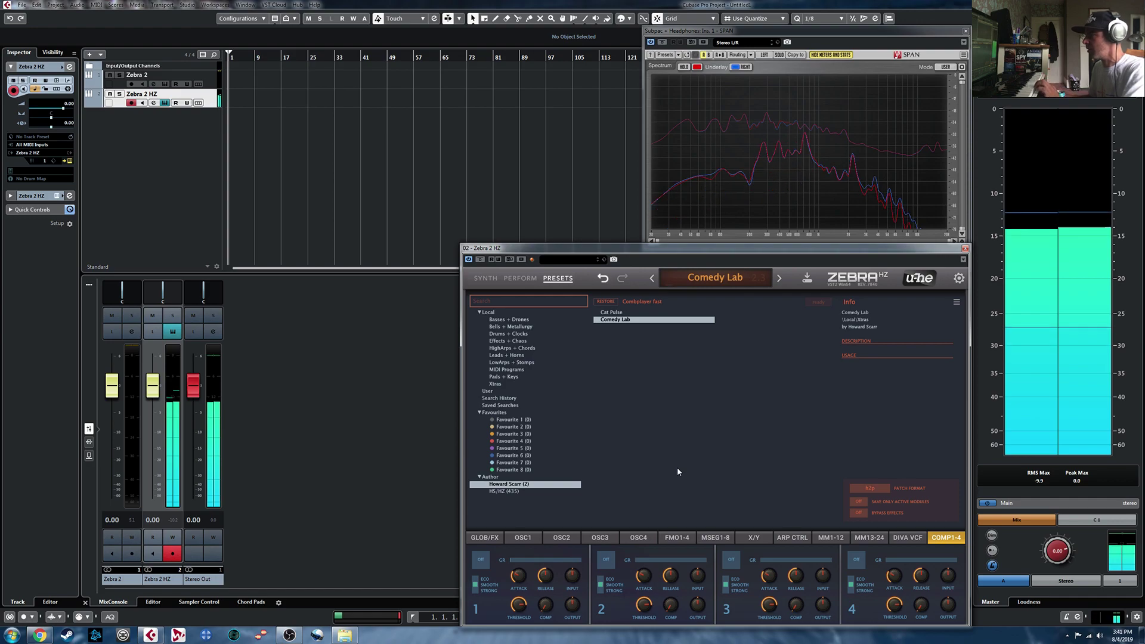
pyautogui.click(965, 248)
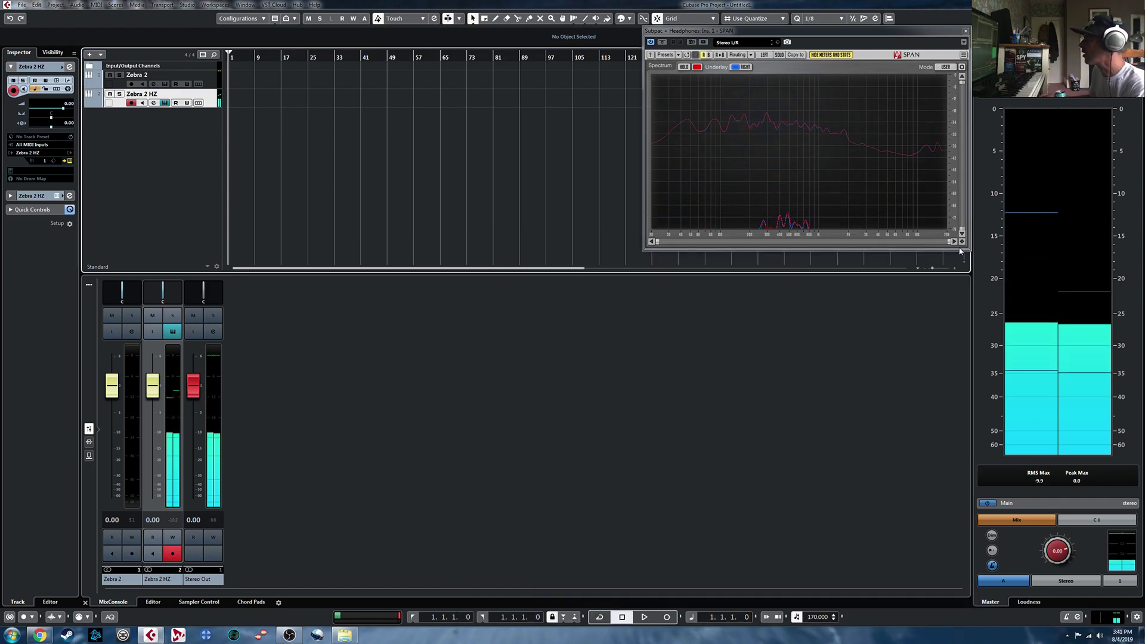
pyautogui.click(165, 84)
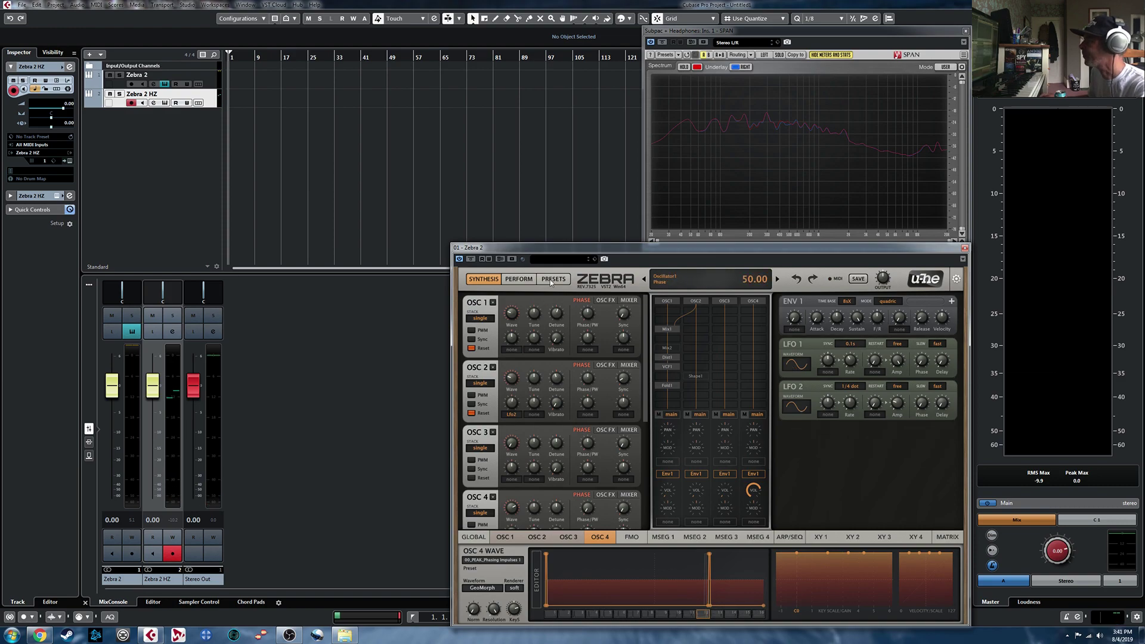
pyautogui.click(552, 280)
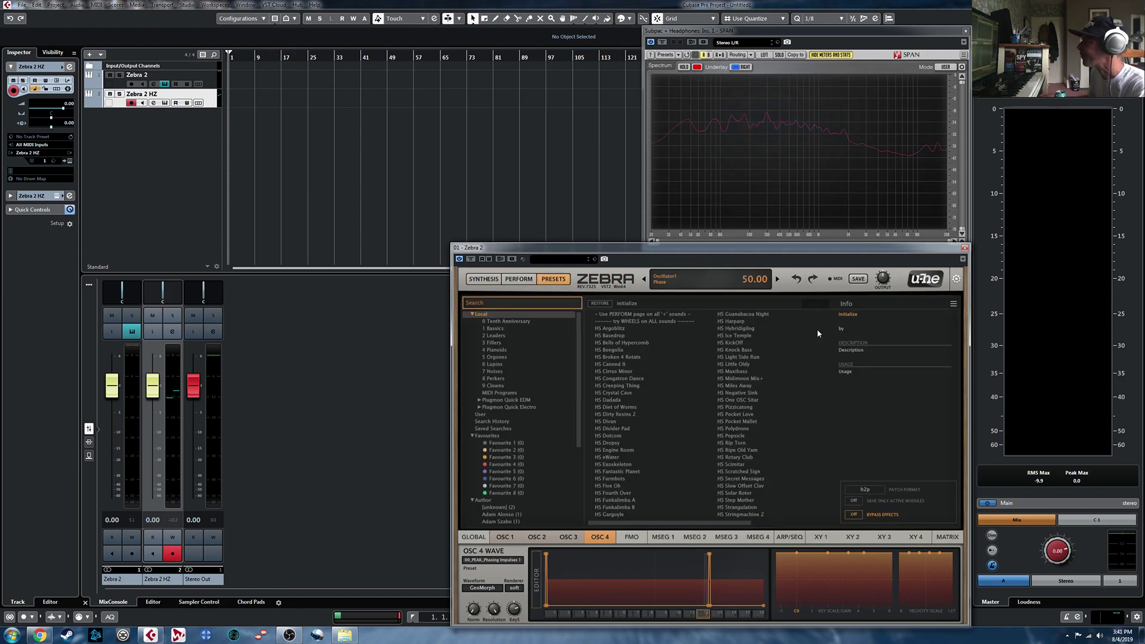
# Load HS Eastern Pizza from the 4 Pianoids folder, and select the Zebra 2 track for playing
pyautogui.click(496, 350)
pyautogui.click(619, 414)
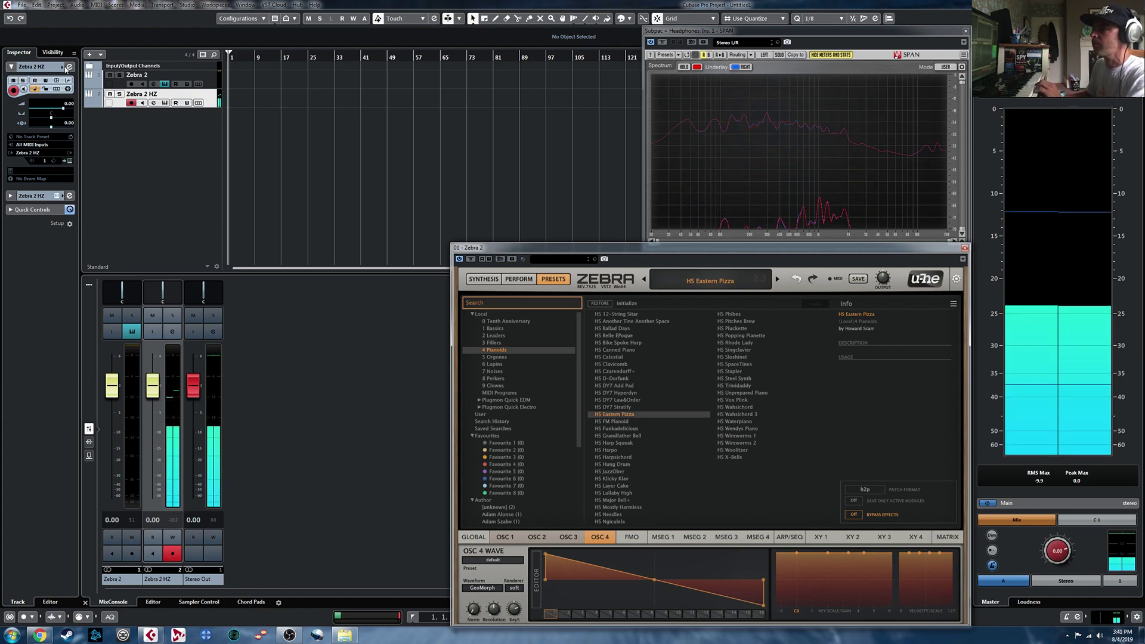
pyautogui.click(143, 76)
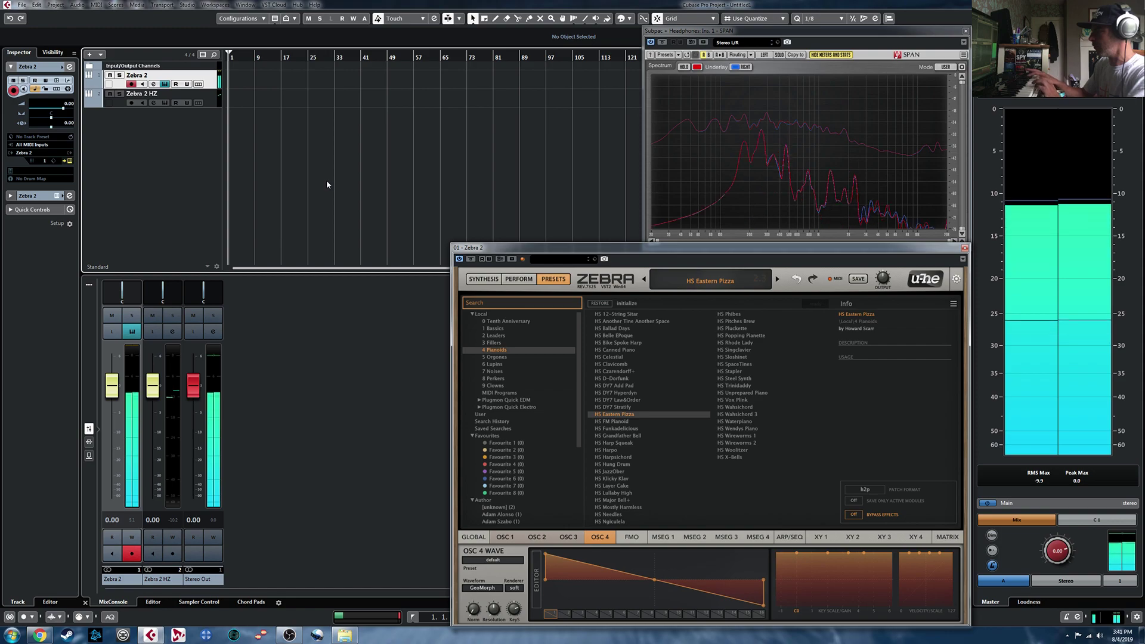
# Audition the HS Mellodelic and HS Charmonix presets from the 5 Orgones folder
pyautogui.click(496, 356)
pyautogui.click(611, 392)
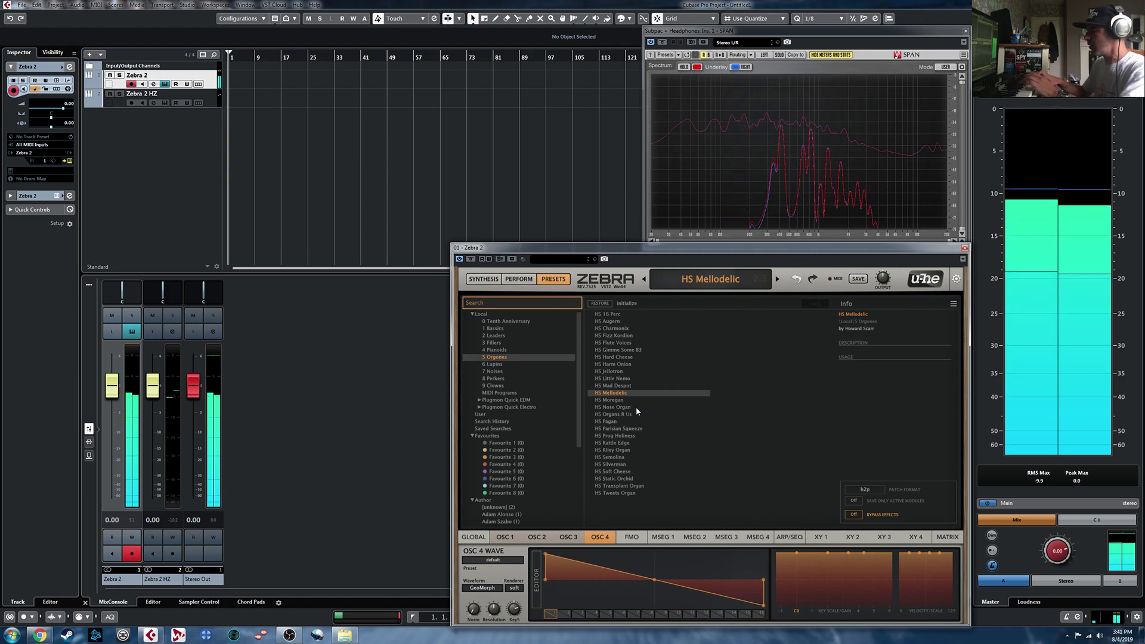
pyautogui.click(619, 328)
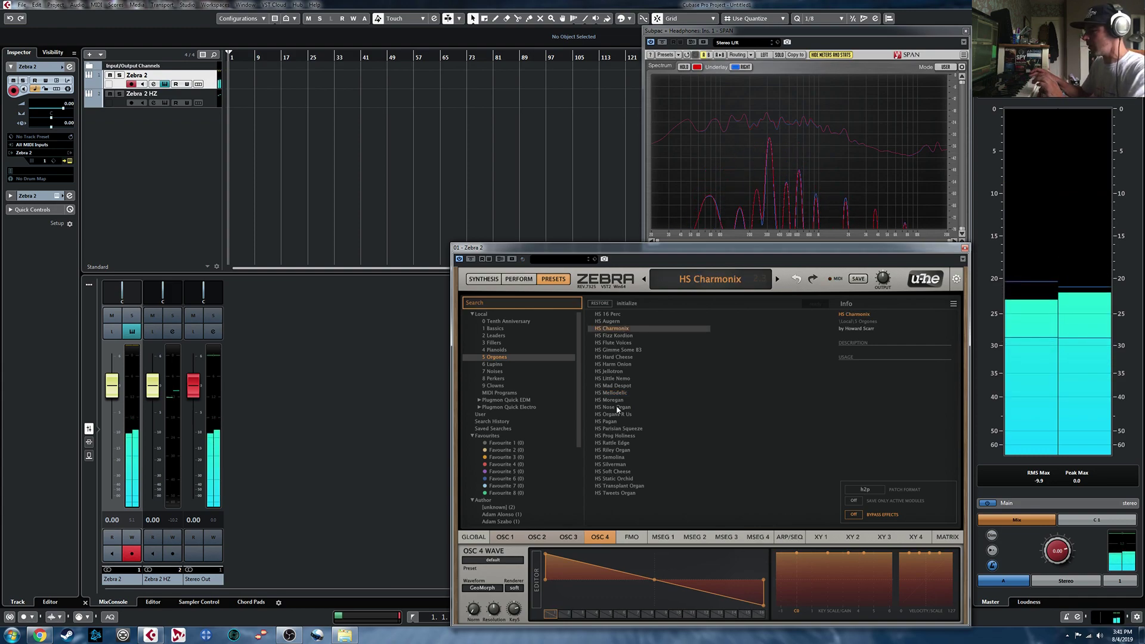
# Audition HS Bass One+ and load HS Doctor Piston from the 1 Bassics folder
pyautogui.click(494, 328)
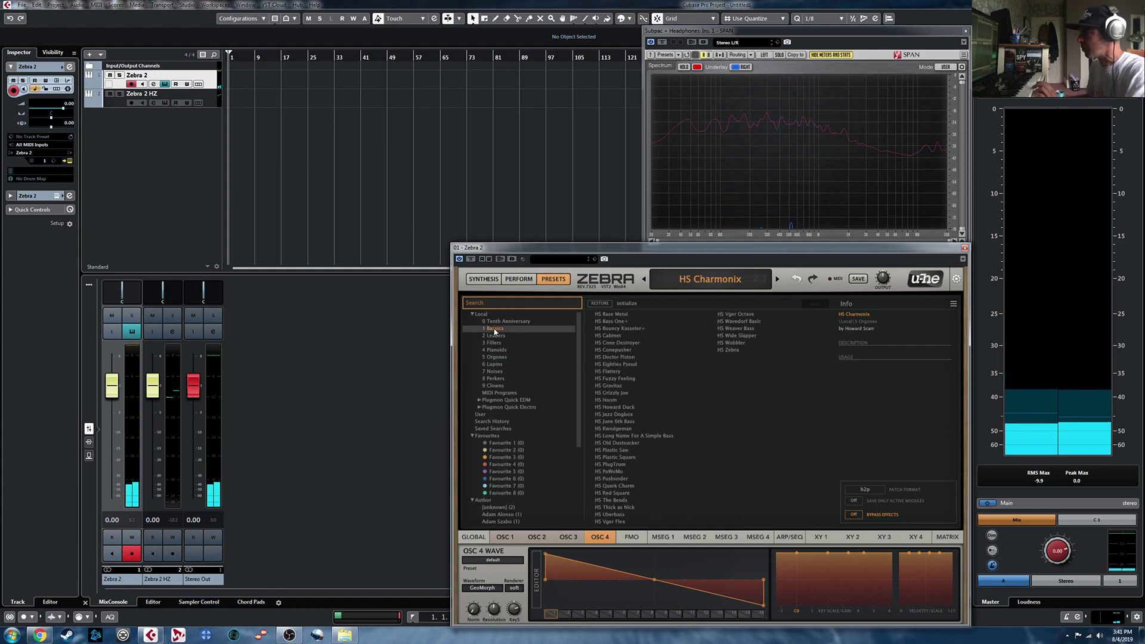
pyautogui.click(614, 323)
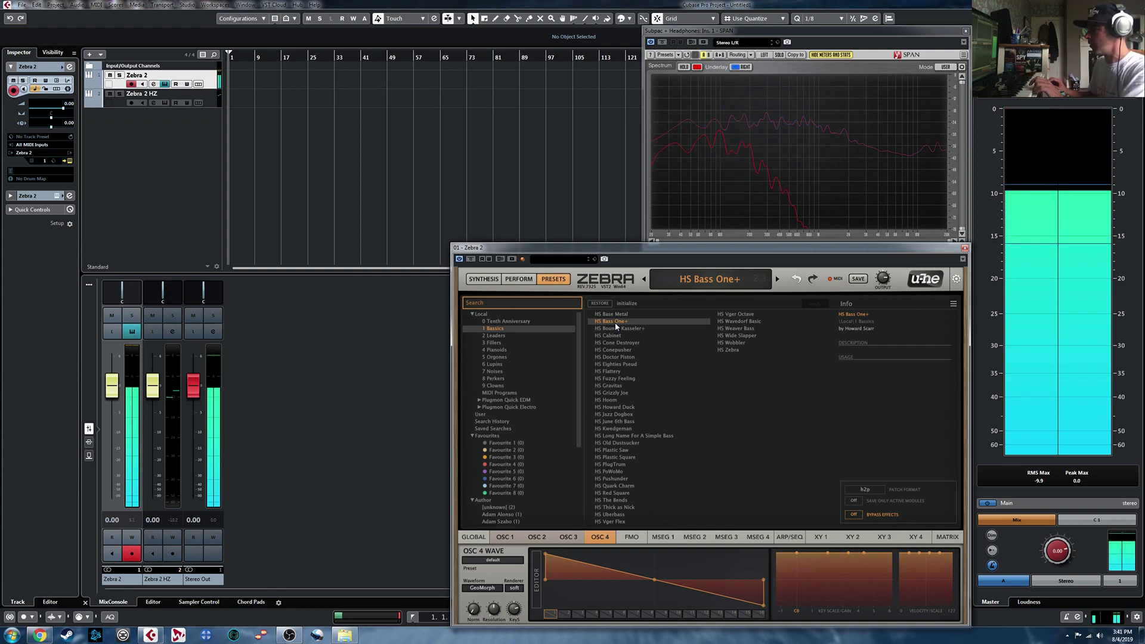
pyautogui.click(617, 357)
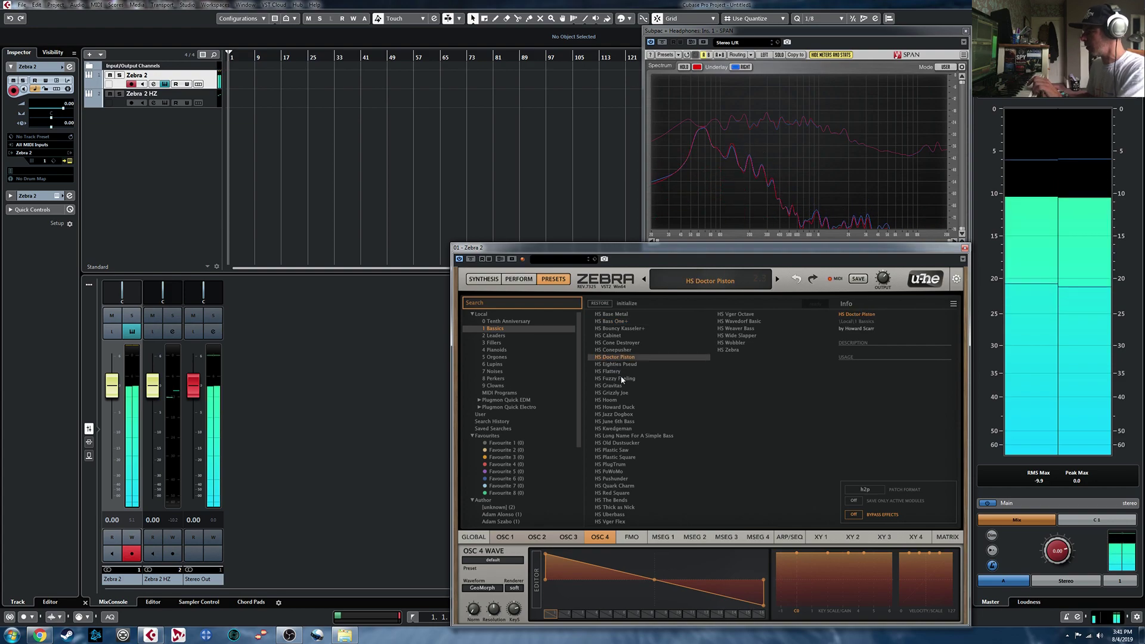